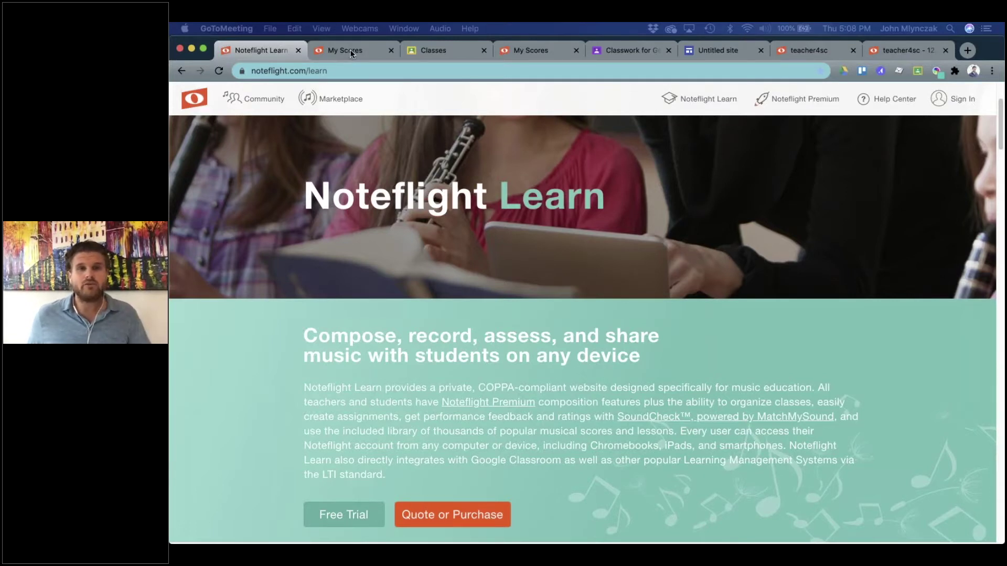
Switch to the teacher4sc site's Members page listing its students.
click(813, 49)
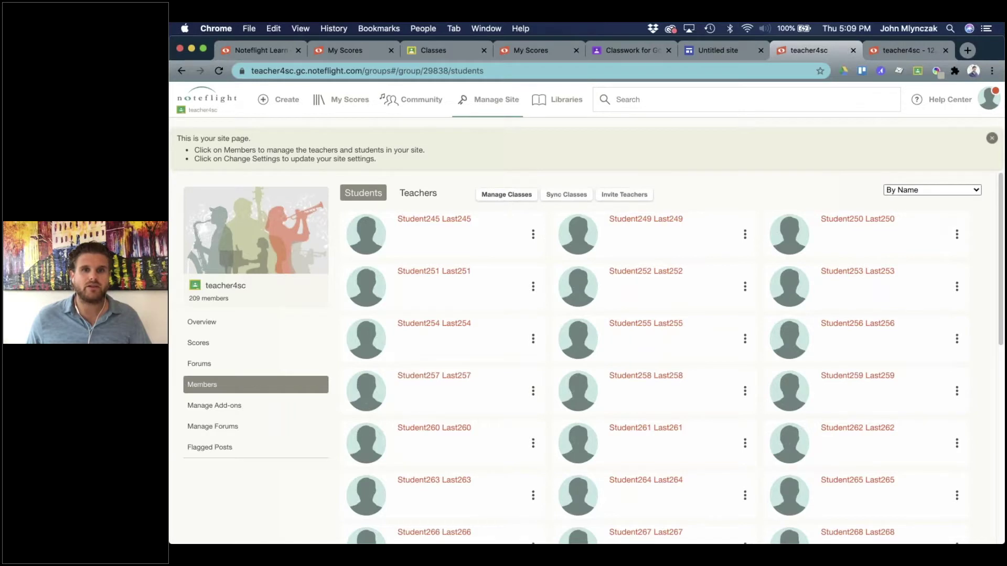
Use Sync Classes on the Members page to reach Add Google Classes.
click(506, 195)
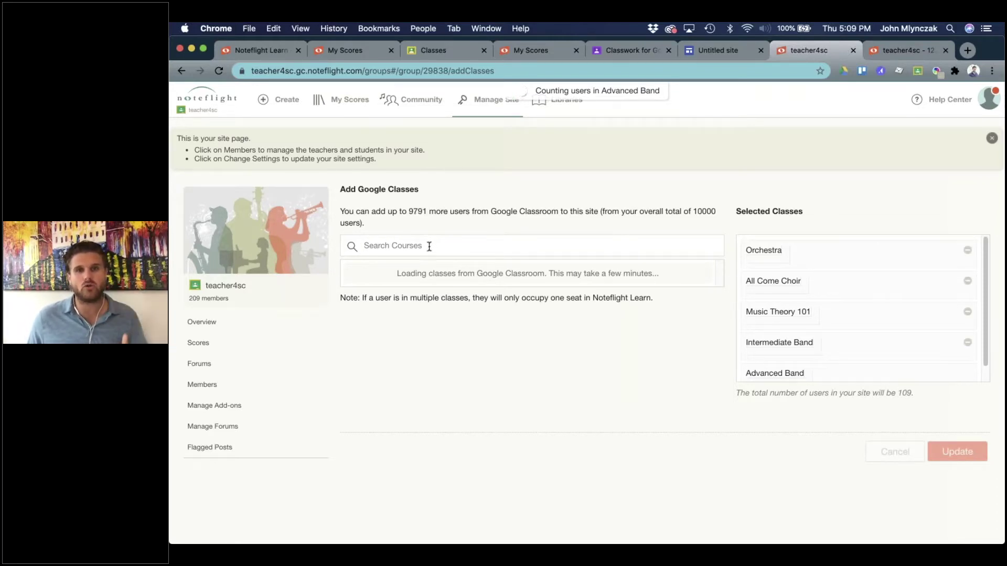
Add Beginning Band Brass and Beginning Band Woodwinds to the selection and apply the sync.
scroll(420, 272, down, 10)
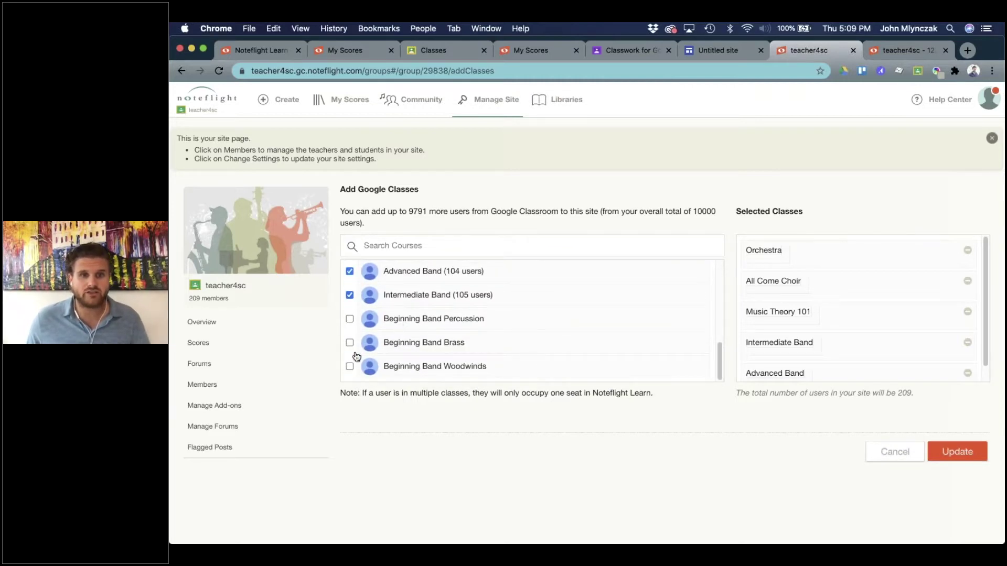
click(350, 343)
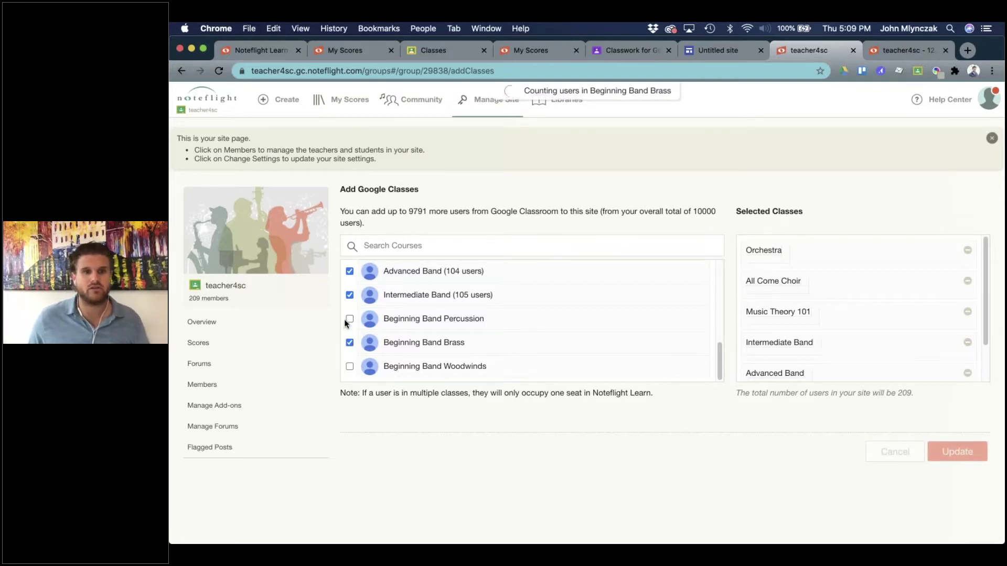
click(350, 366)
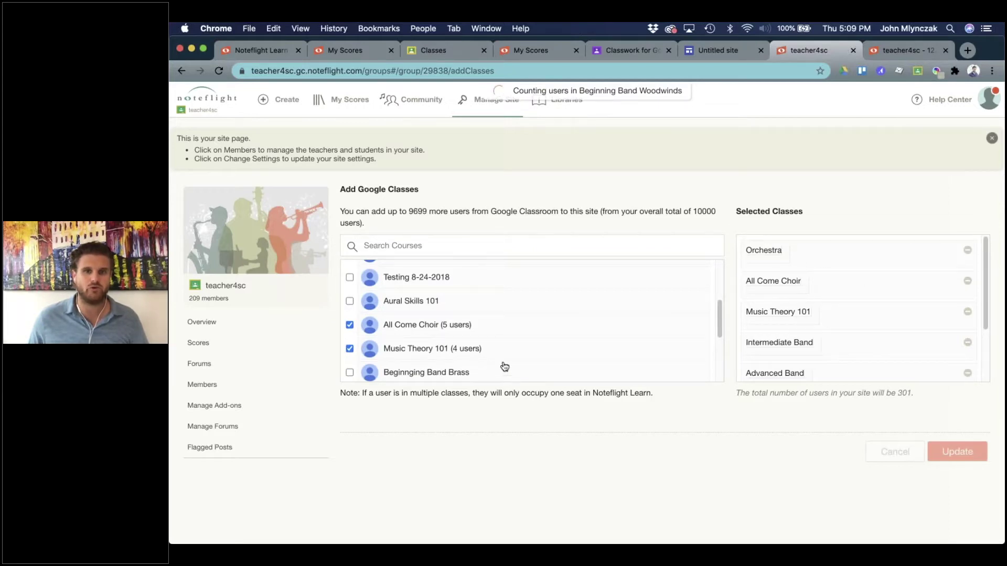
scroll(474, 314, up, 1)
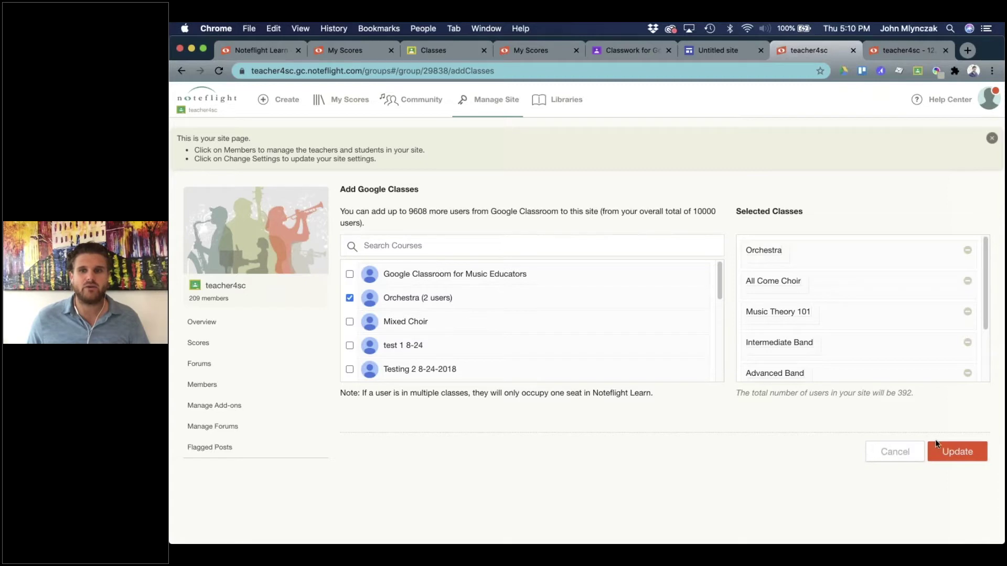
click(942, 451)
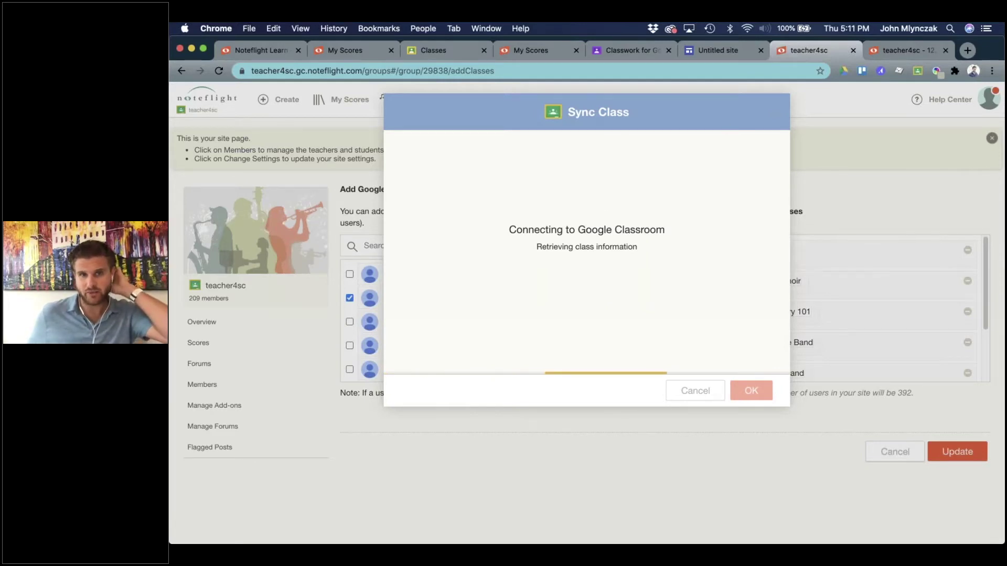
Switch to the '12. First Flight' SoundCheck score.
click(895, 50)
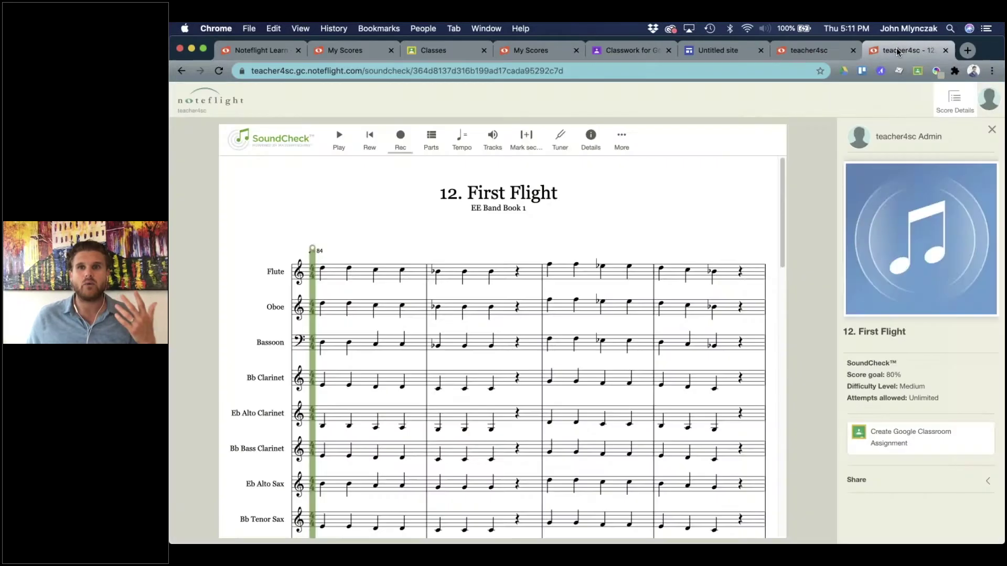
On the teacher4sc site, create a blank Treble Clef score and dismiss the tip bar.
click(207, 101)
click(223, 194)
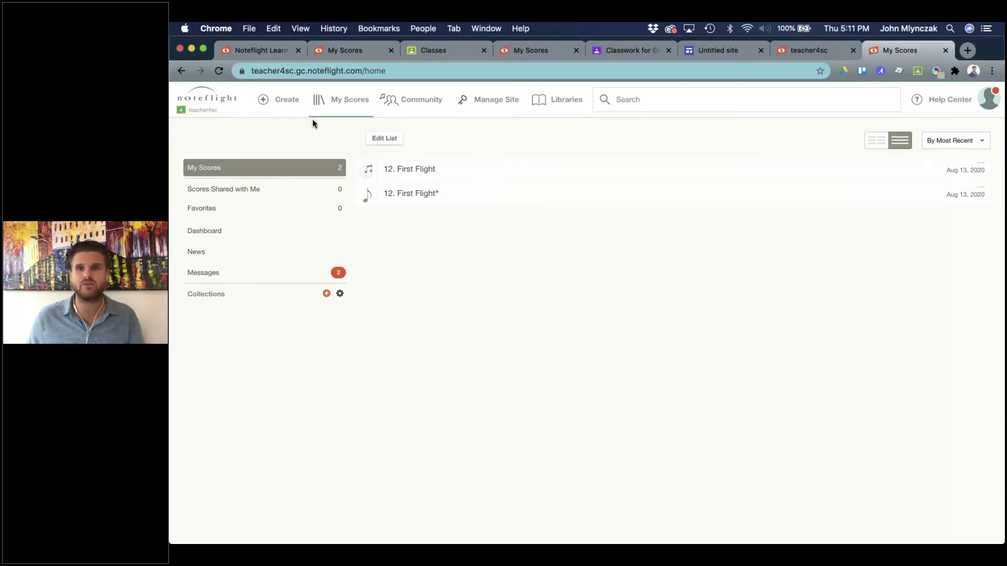
click(285, 103)
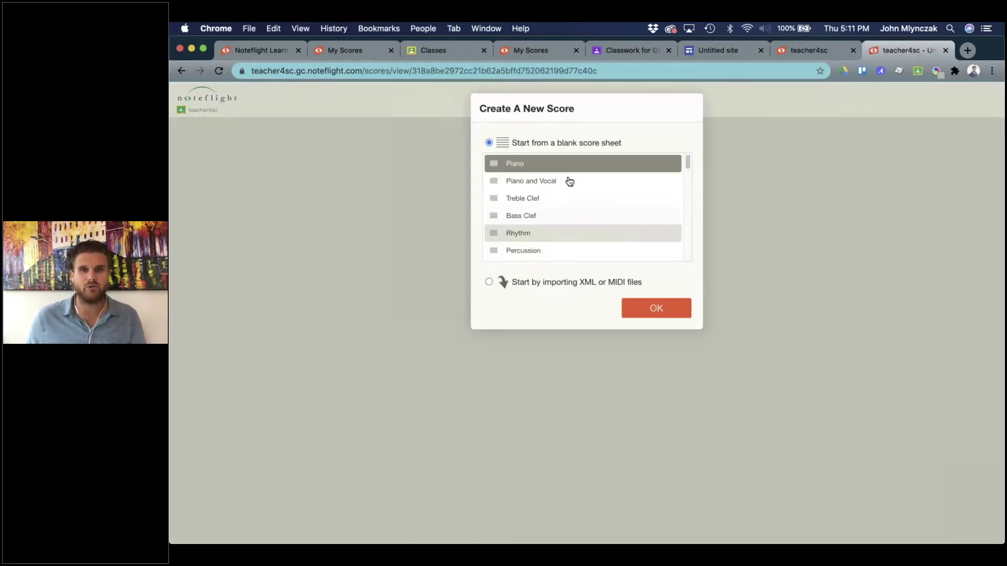
click(520, 201)
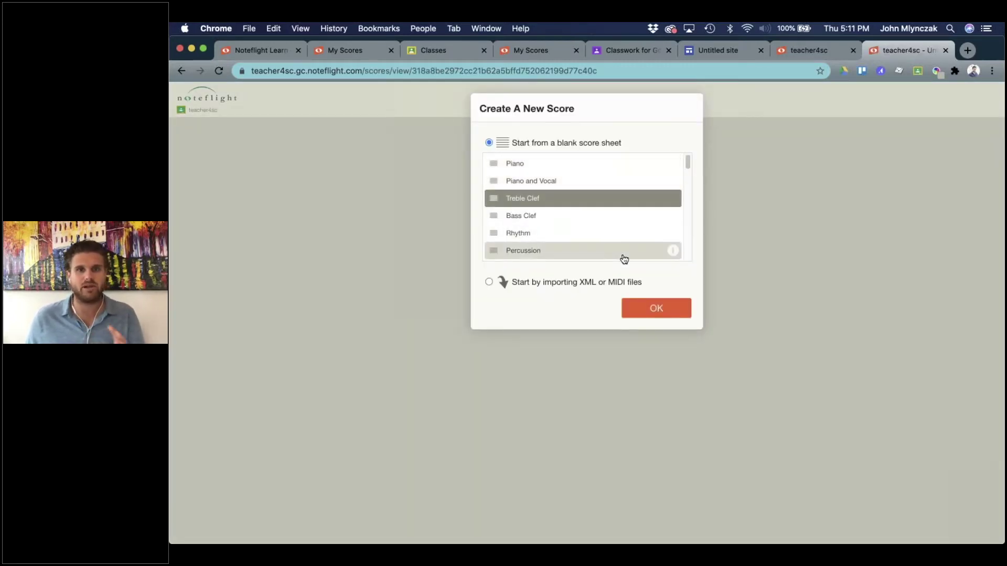
click(655, 307)
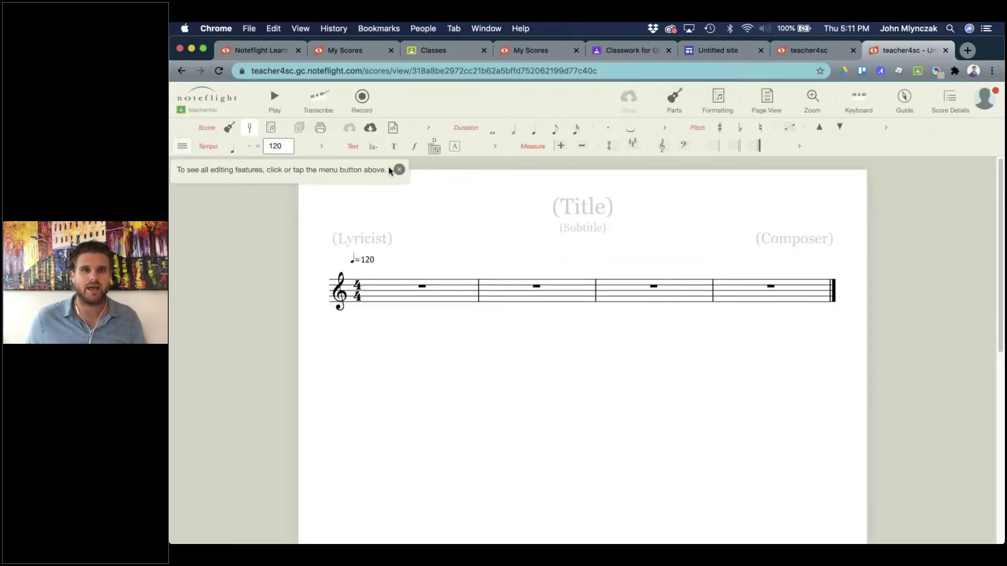
click(398, 170)
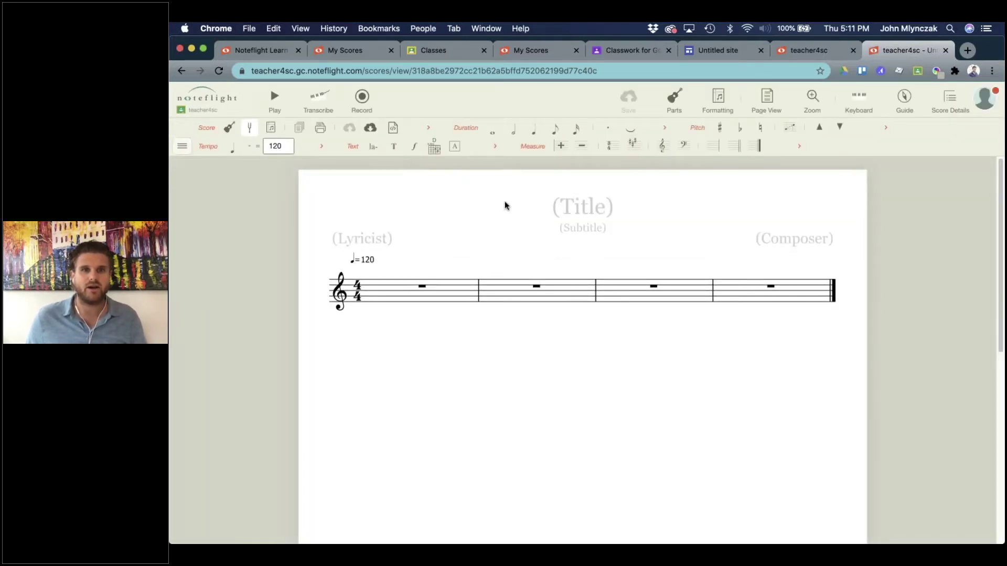
Enter 'GC and NF and SC' in the score's title placeholder.
click(567, 217)
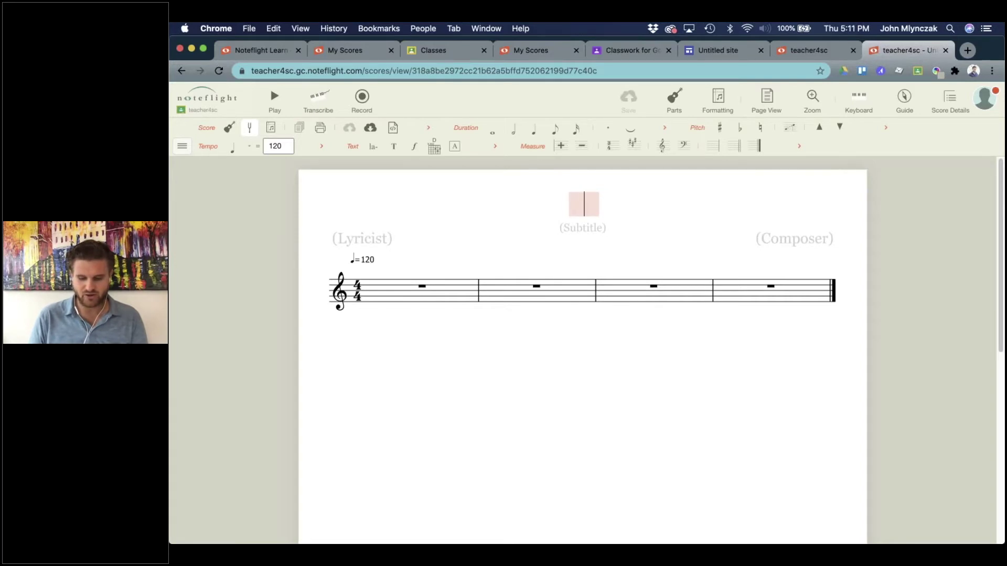
text(GC and SC)
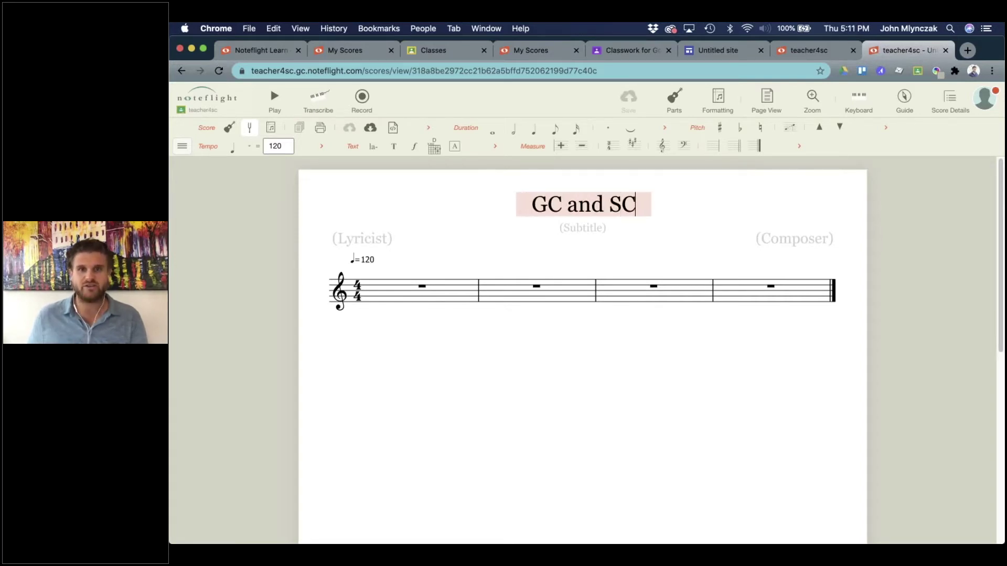
key(BackSpace)
key(BackSpace)
text(NF)
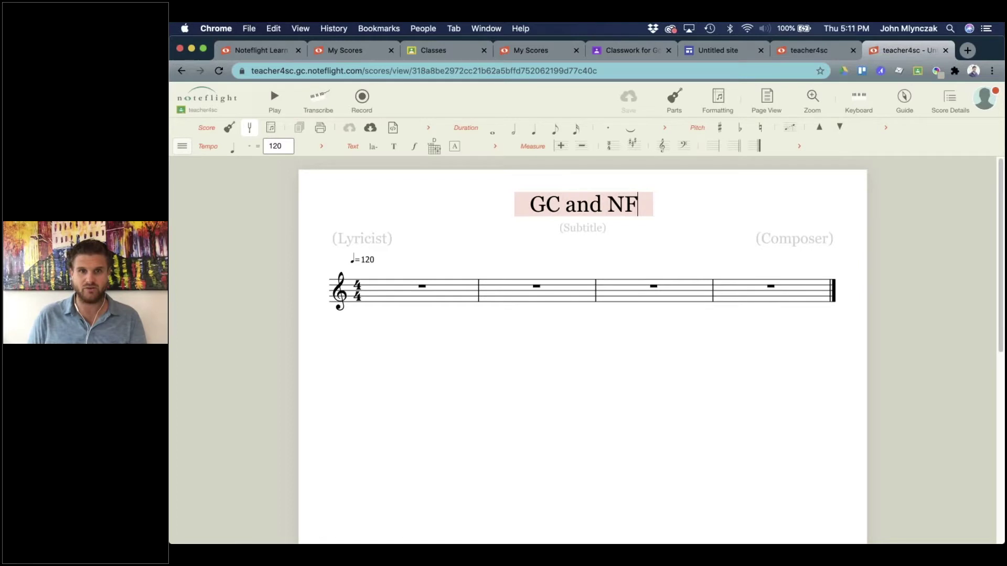
text( and SC)
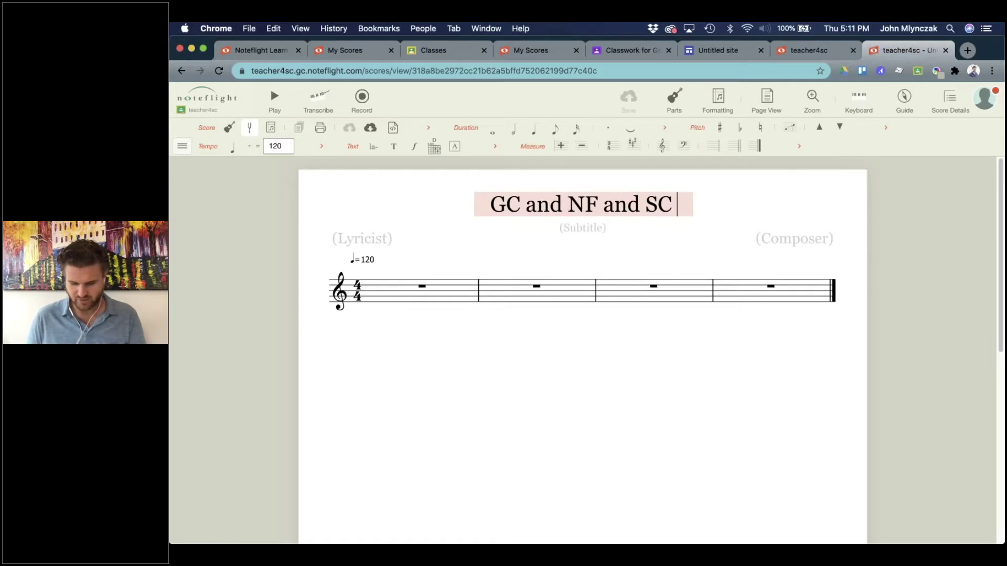
click(622, 298)
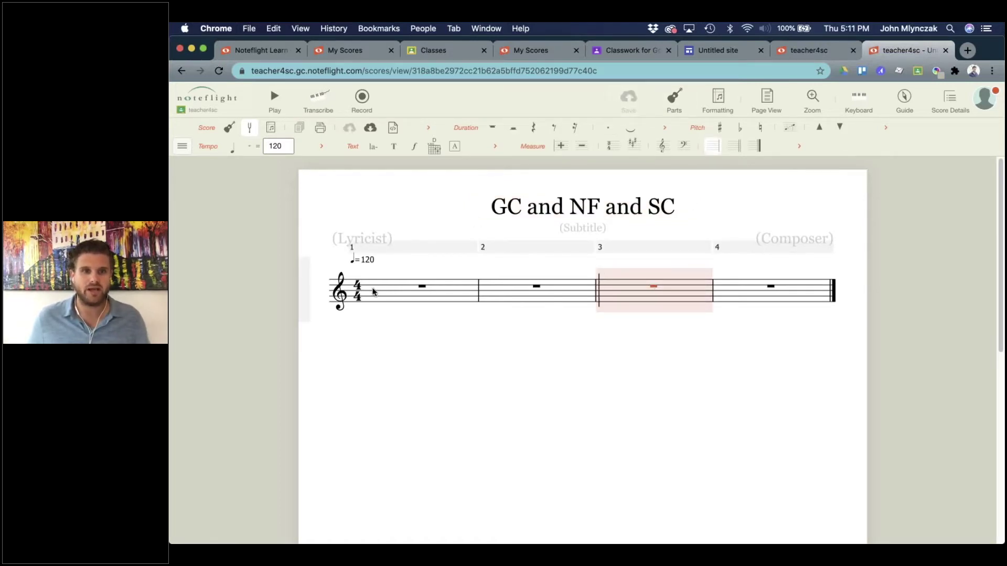
Fill measure 1 with eighth notes G, E, C, E, G, C, E.
click(374, 289)
click(374, 289)
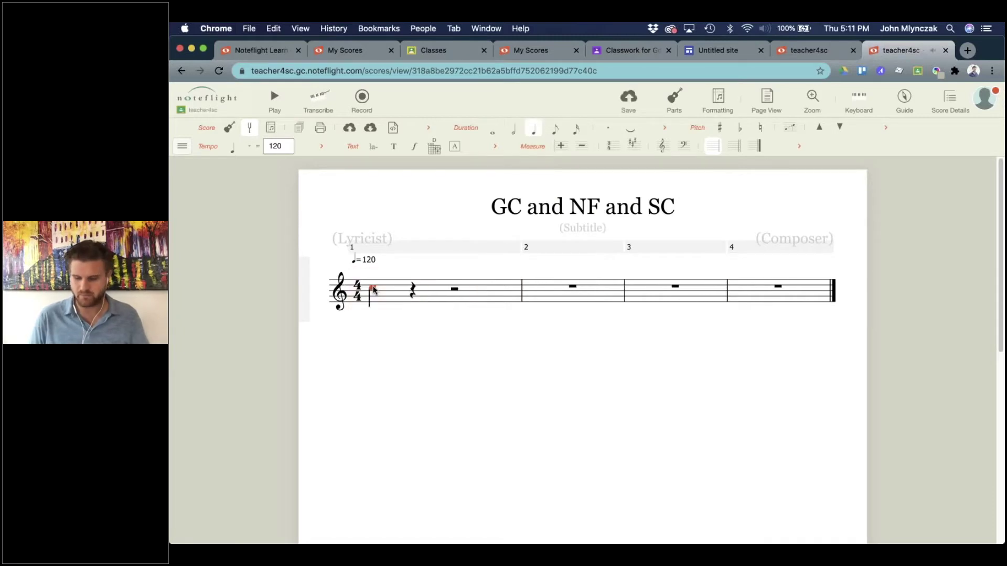
key(4)
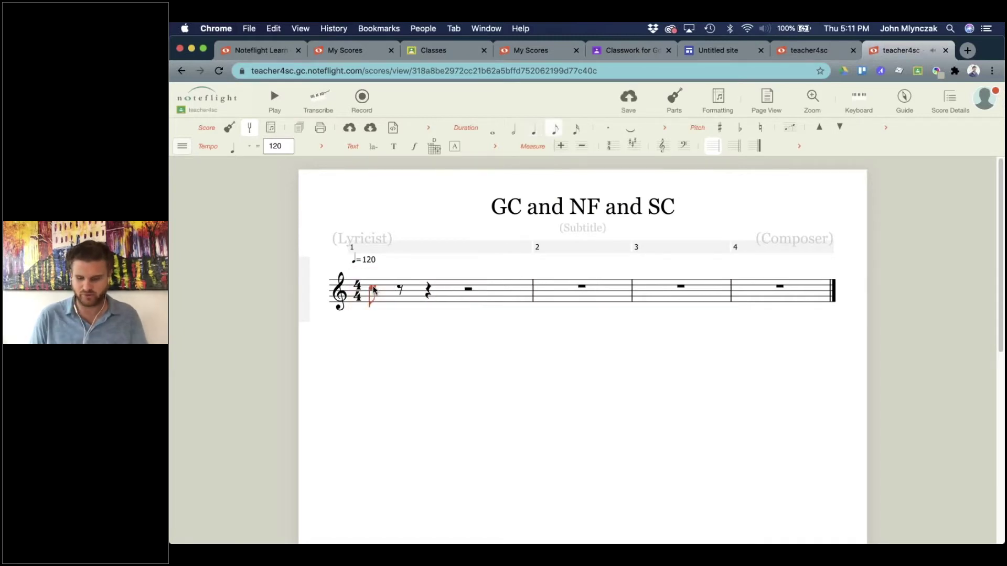
key(XF86AudioRaiseVolume)
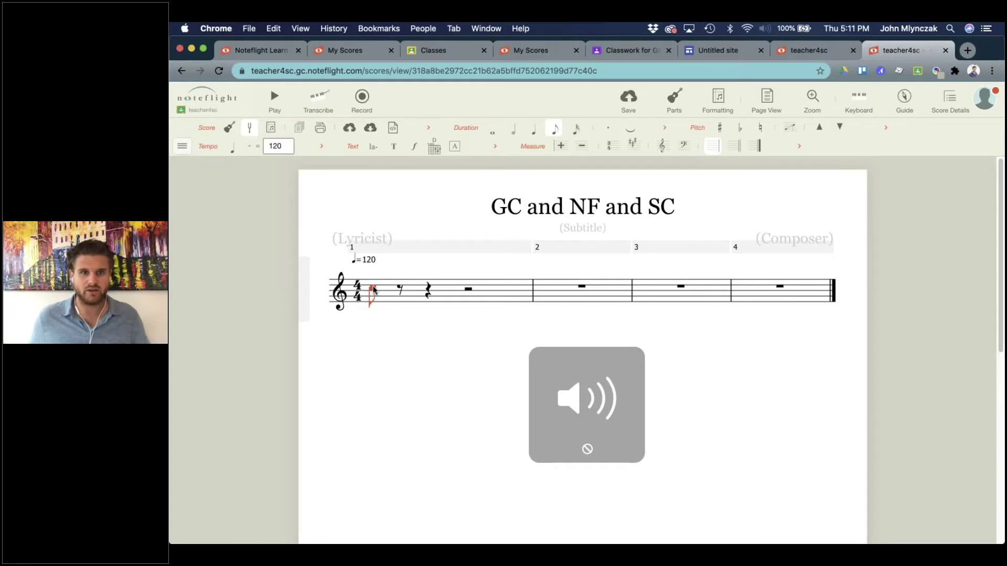
key(a)
key(g)
key(e)
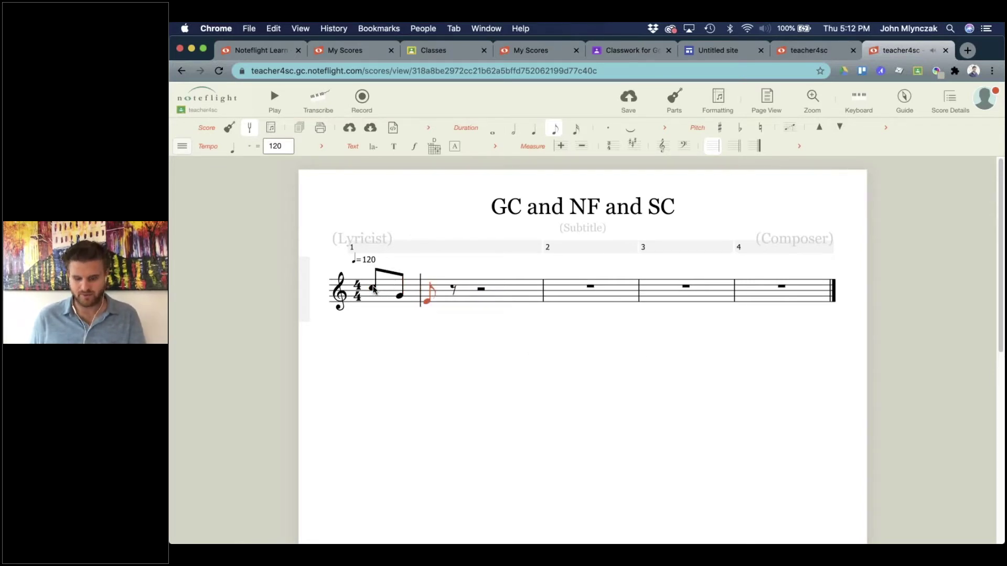
key(c)
key(e)
key(g)
key(c)
key(e)
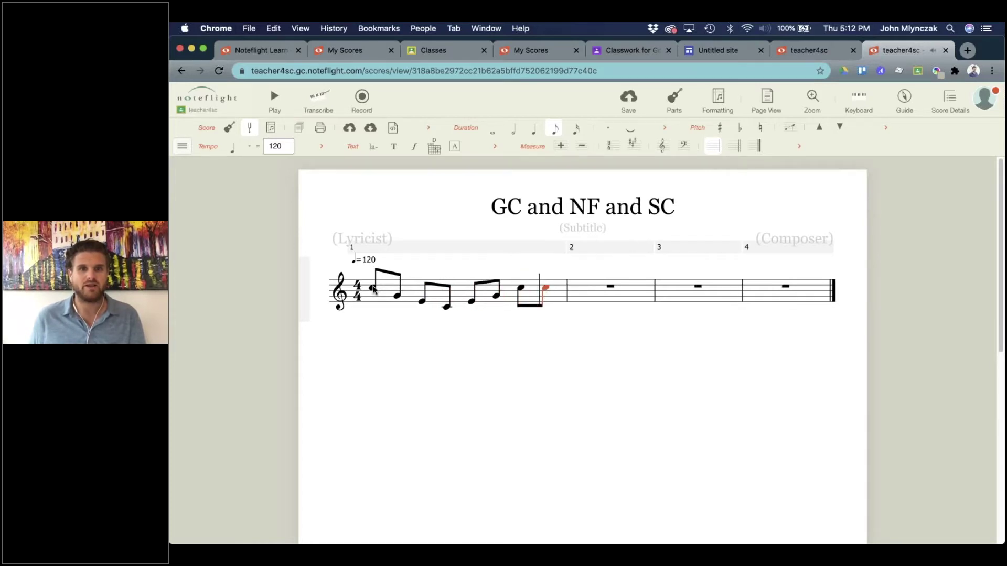
Continue the eighth-note melody with G, B, G, F, then F, E, G, A.
key(g)
key(b)
key(g)
key(f)
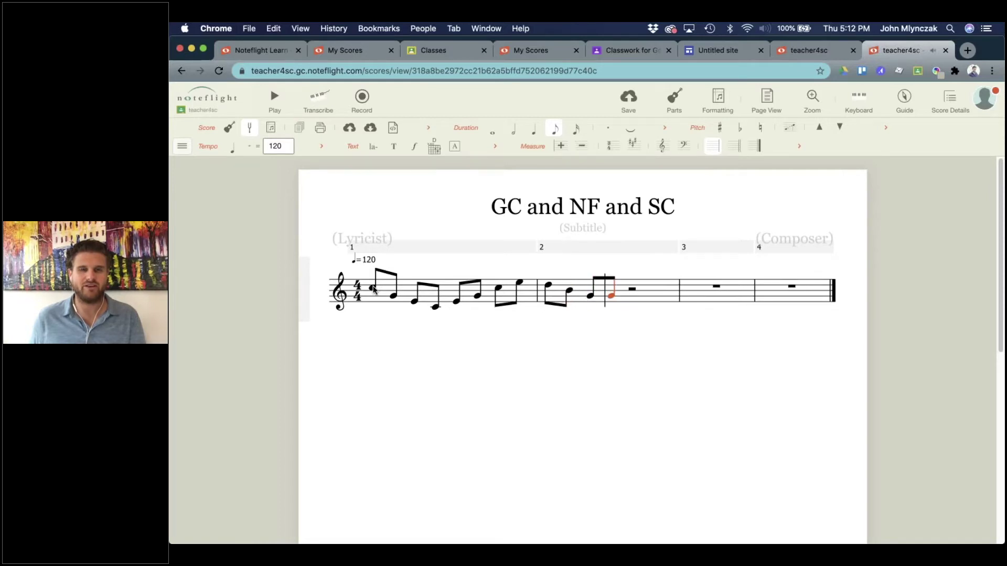
key(f)
key(e)
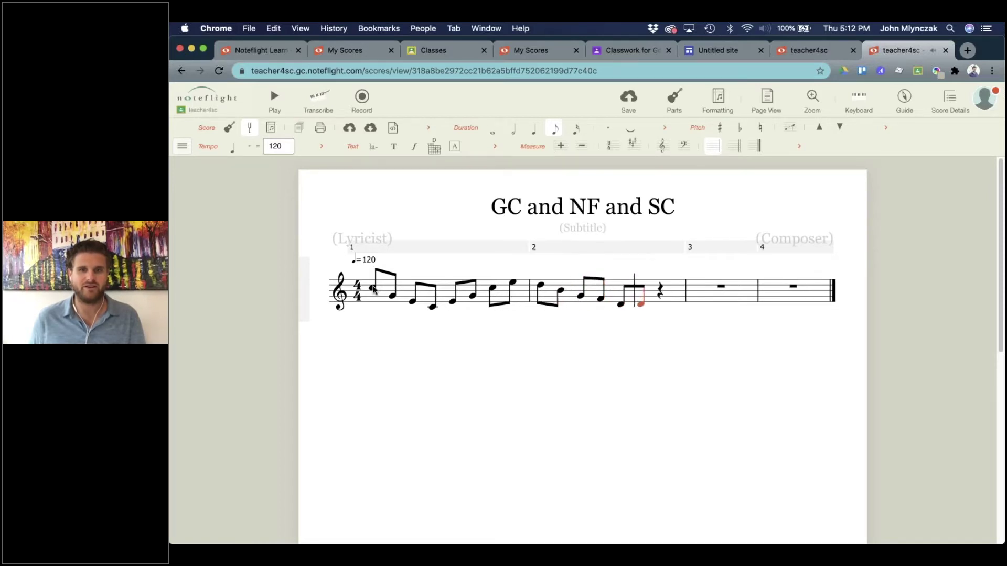
key(g)
key(a)
key(a)
key(a)
Rewrite measure 3 as a C half note followed by a G half note.
key(Left)
key(c)
key(Left)
key(5)
key(6)
key(Right)
key(g)
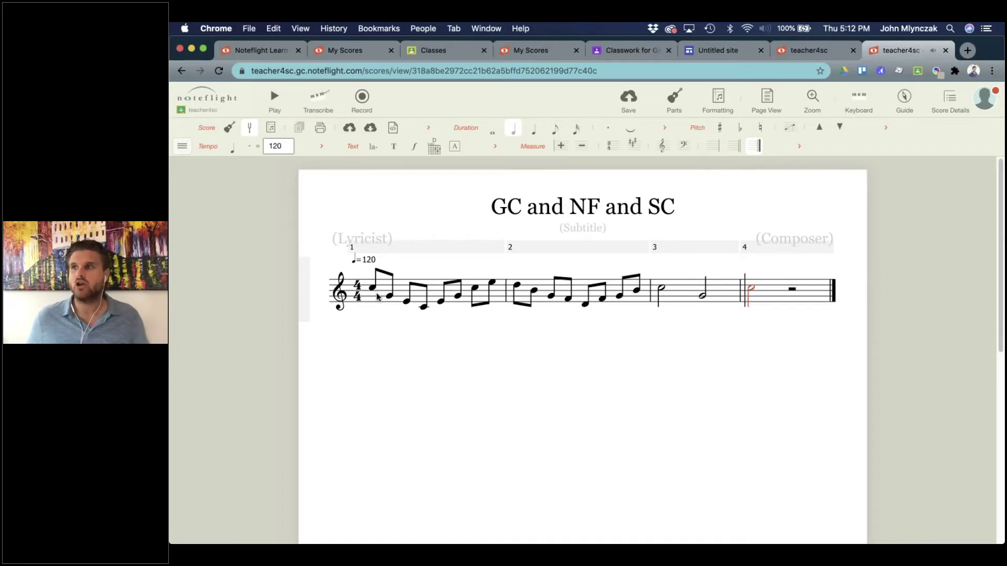
click(643, 108)
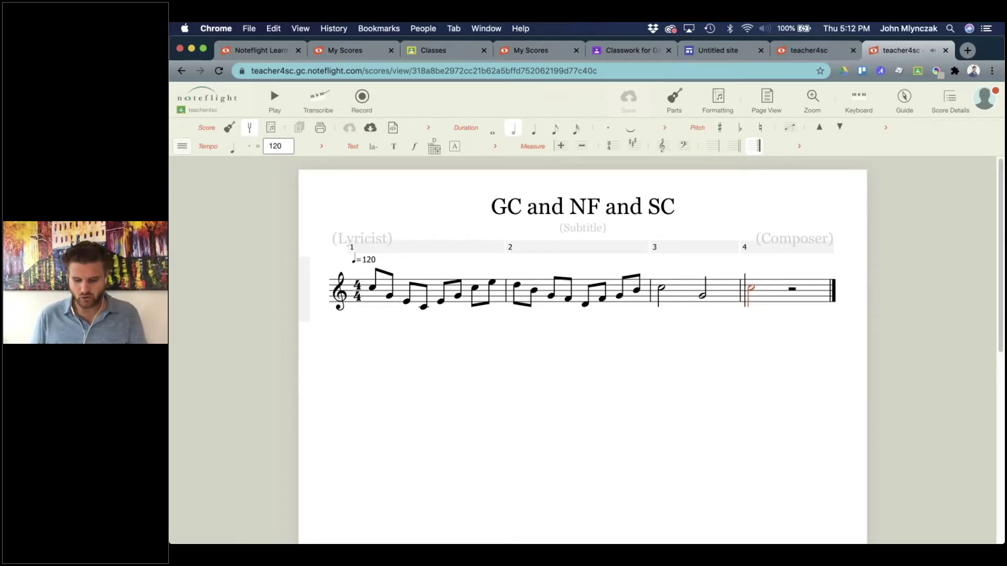
key(super+space)
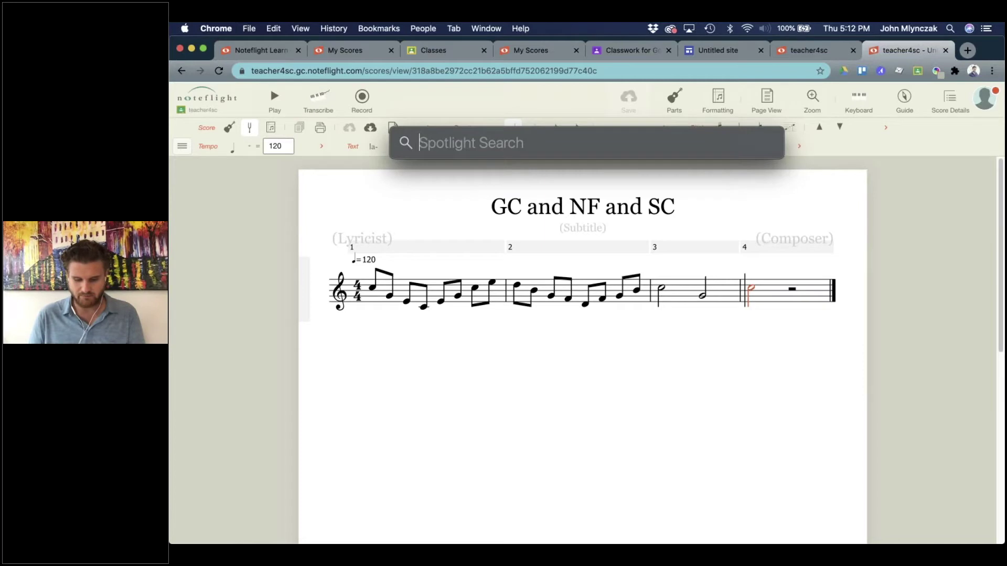
text(audi)
key(Return)
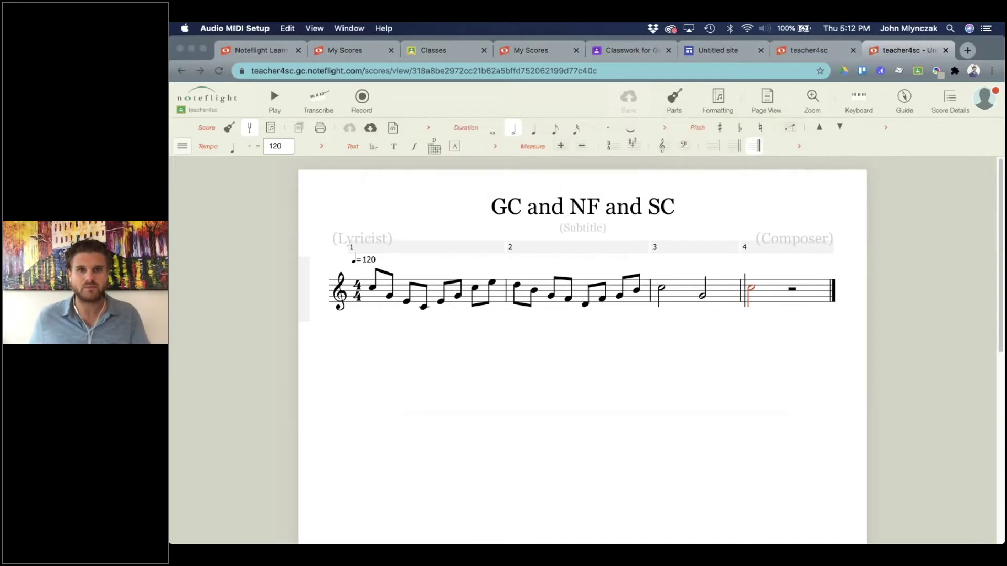
key(super+q)
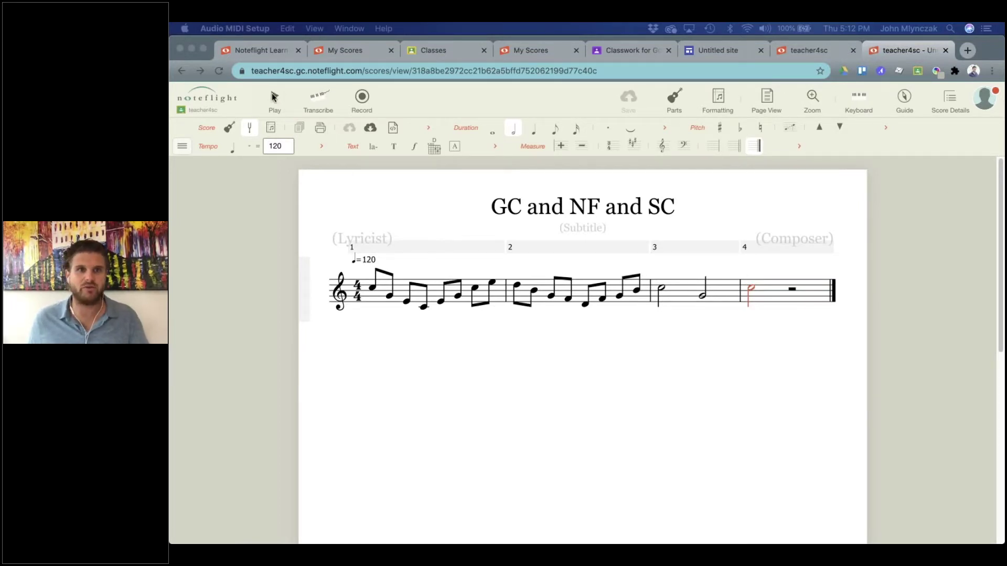
click(273, 97)
key(XF86AudioRaiseVolume)
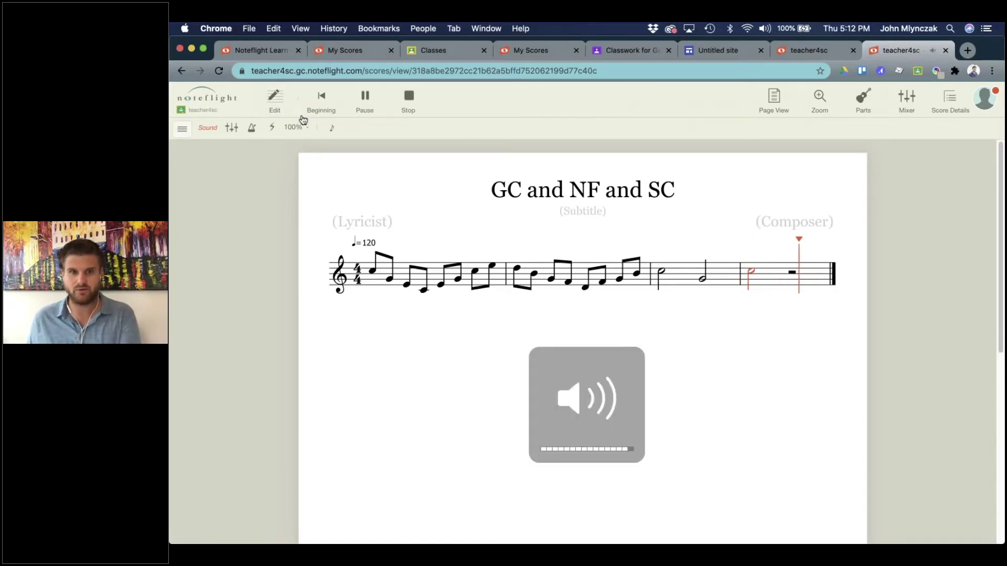
click(278, 107)
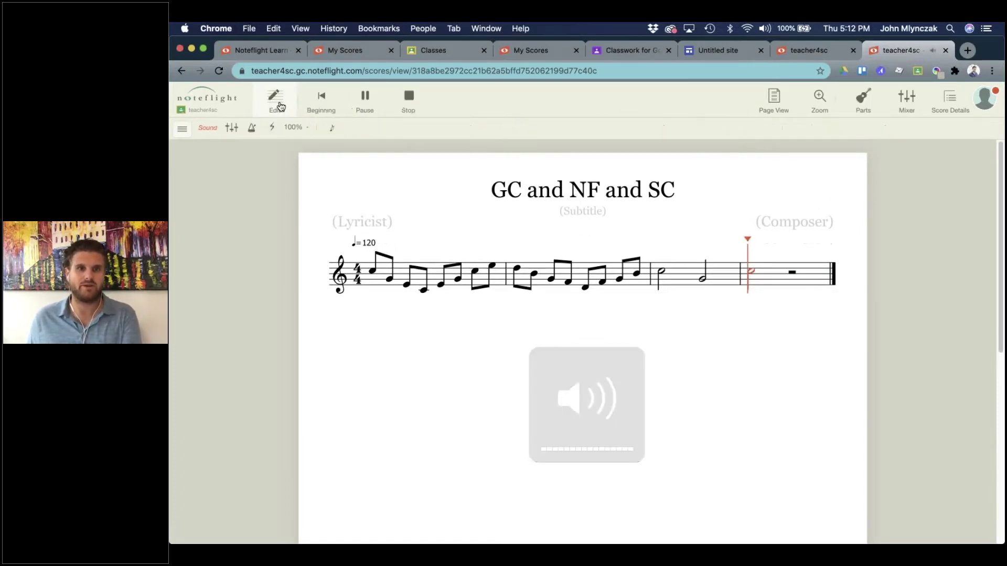
click(279, 107)
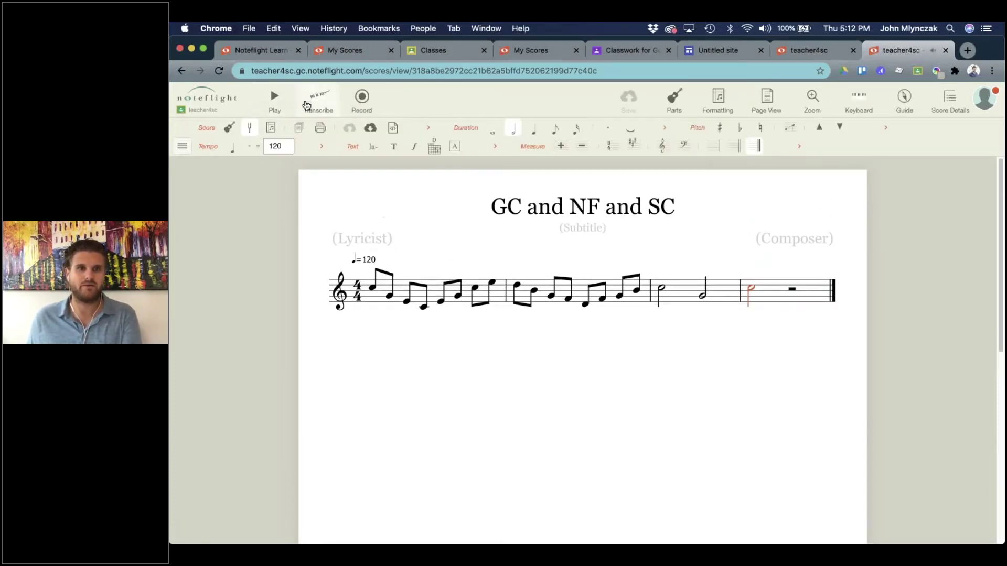
click(380, 287)
key(space)
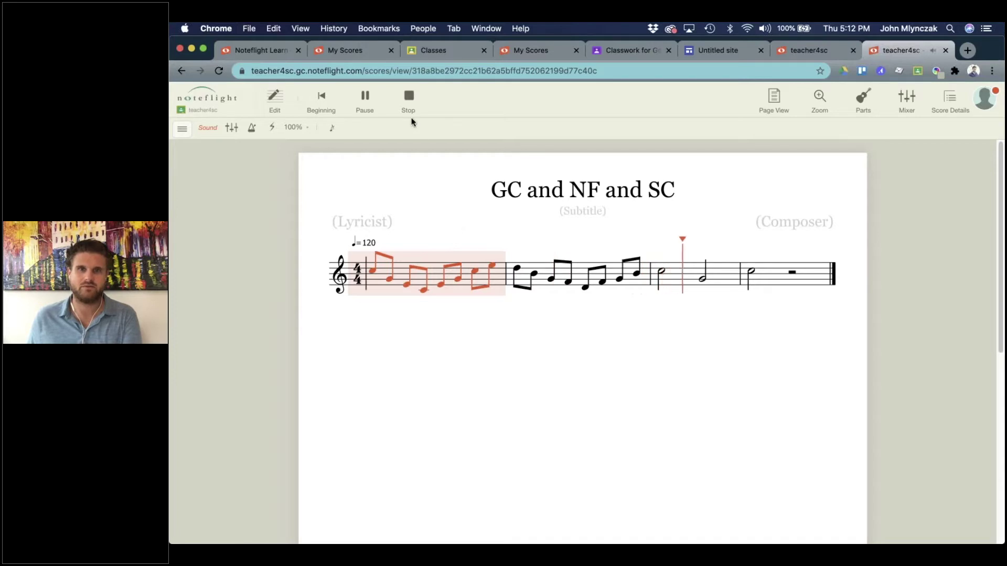
key(space)
click(733, 401)
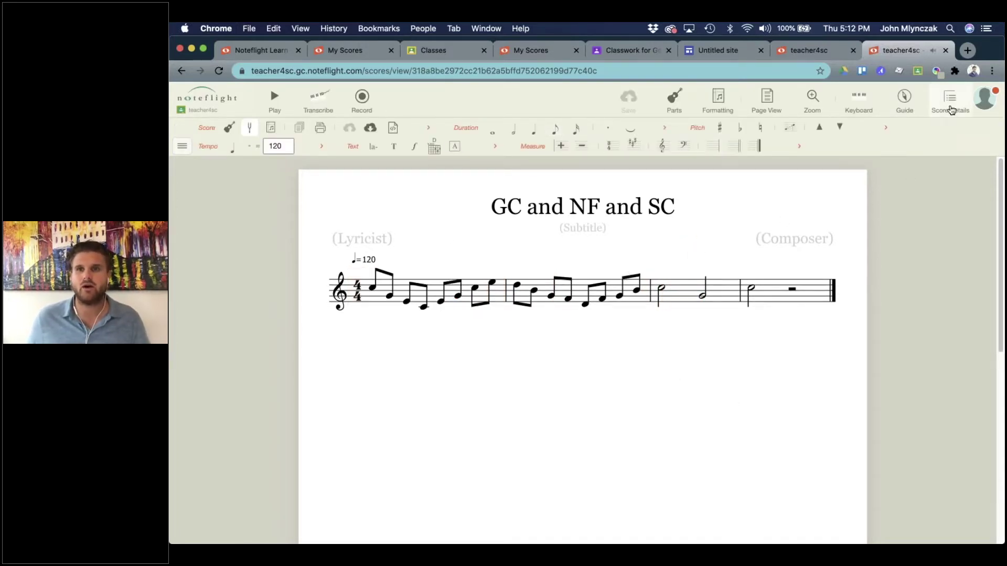
From Score Details, create a SoundCheck version with 91% goal, Hard difficulty, 2 attempts.
click(952, 109)
scroll(878, 389, down, 3)
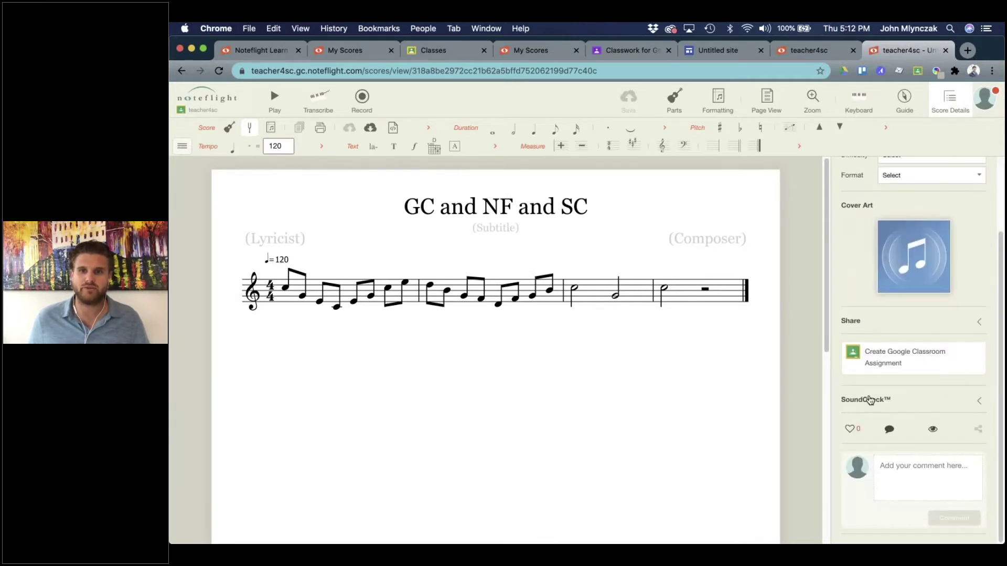
click(869, 400)
click(924, 453)
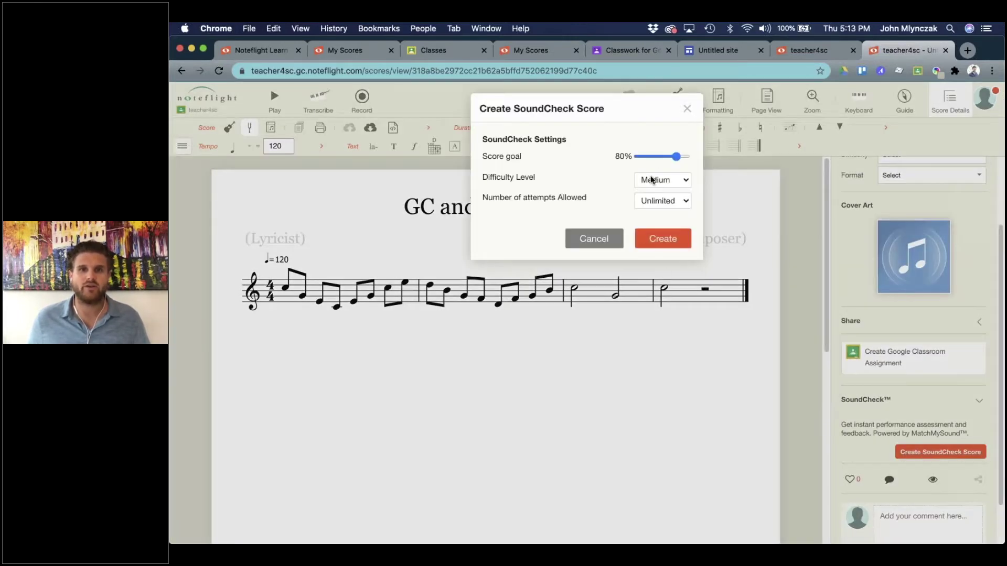
drag(677, 158, 681, 158)
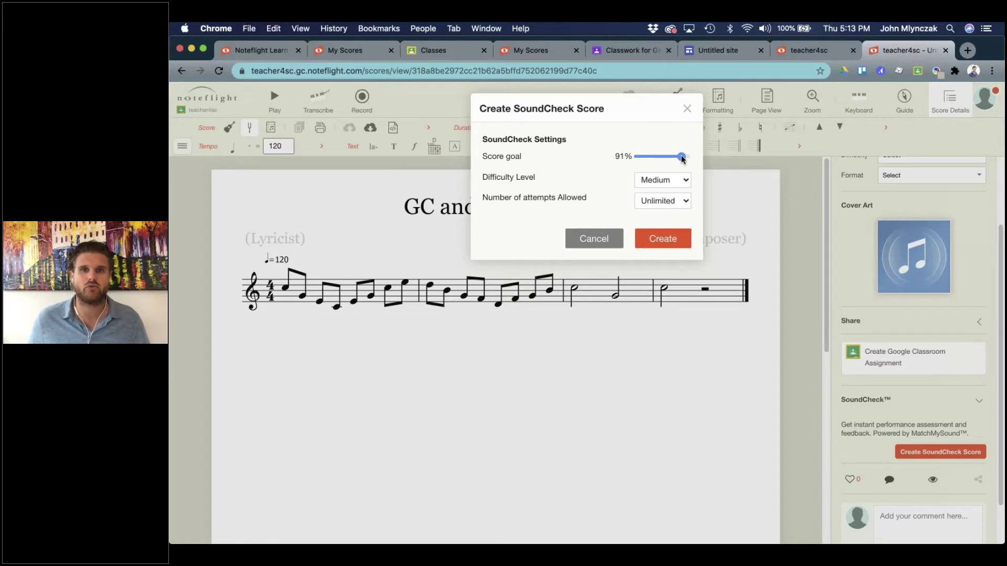
click(669, 180)
click(651, 191)
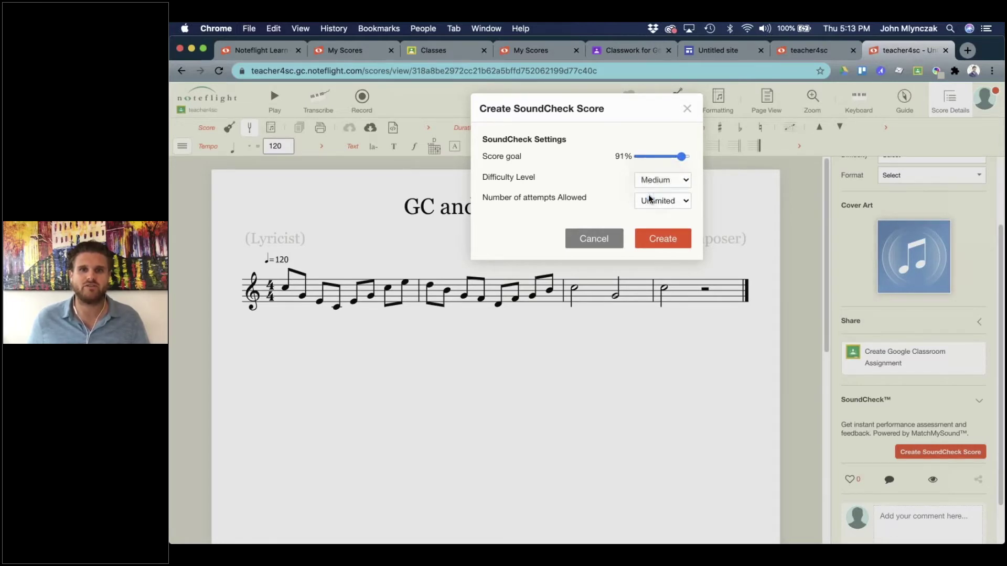
click(655, 201)
click(650, 223)
click(656, 241)
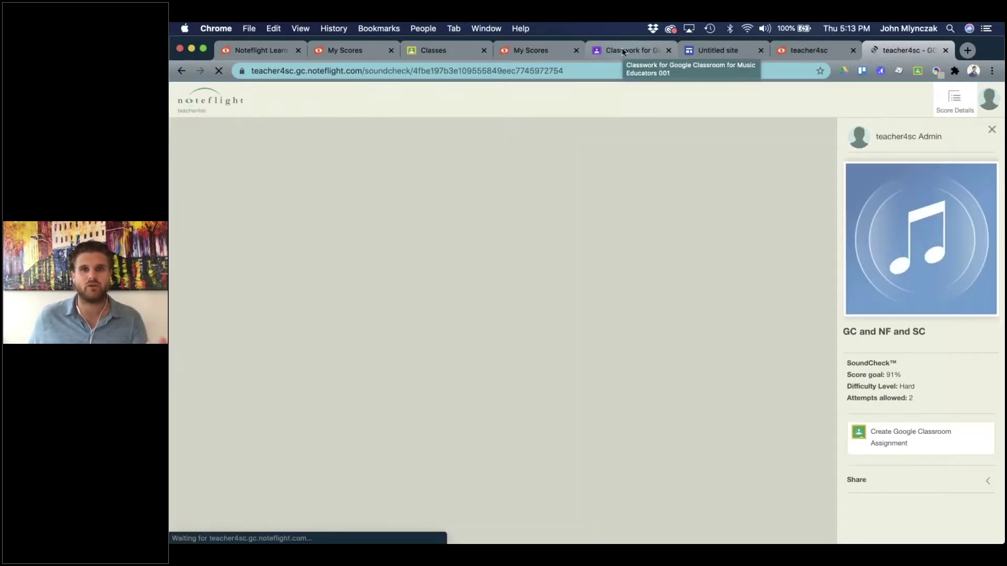
click(622, 49)
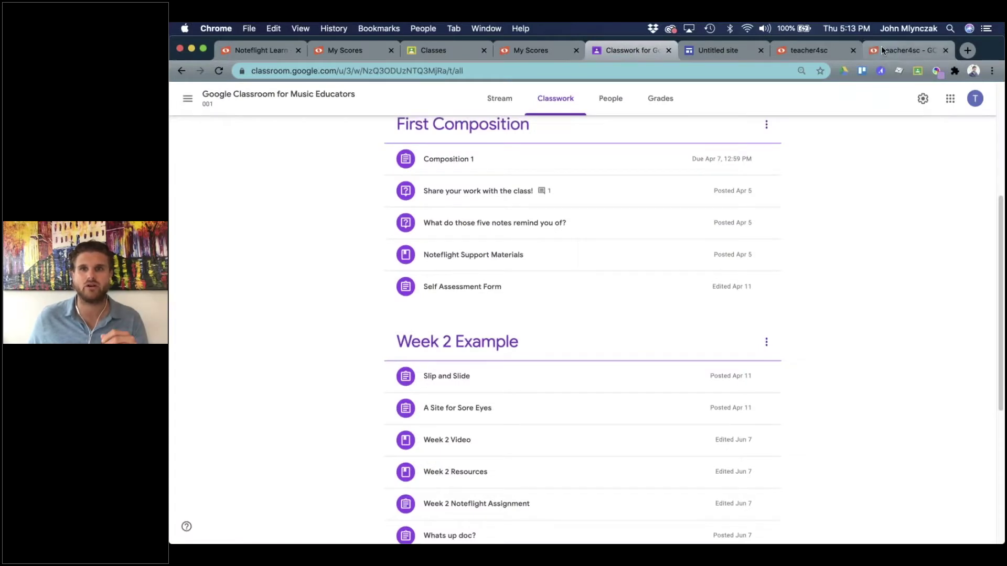
click(881, 46)
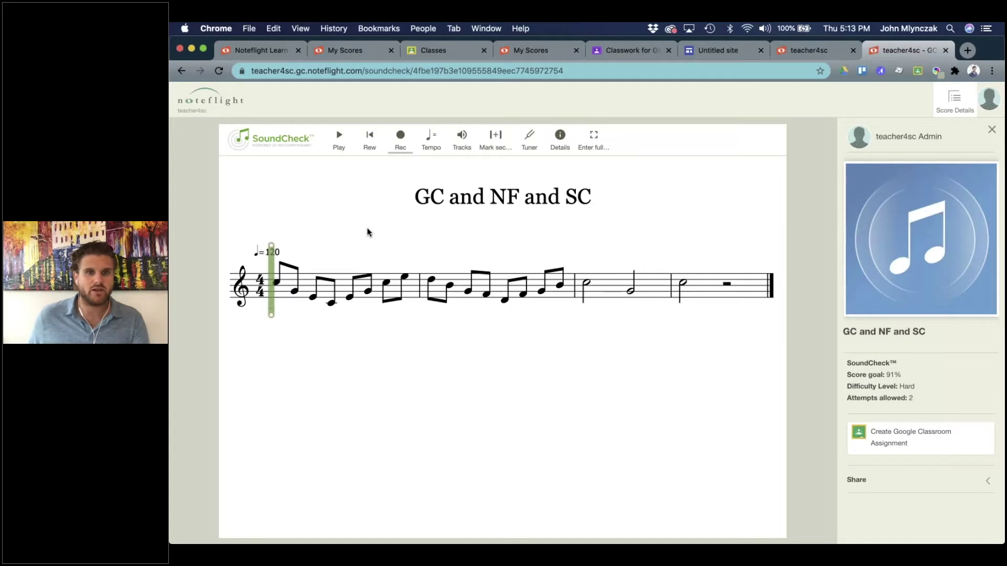
Start an assignment for class Intermediate Band 004 titled 'GC and NF and SC'.
click(889, 434)
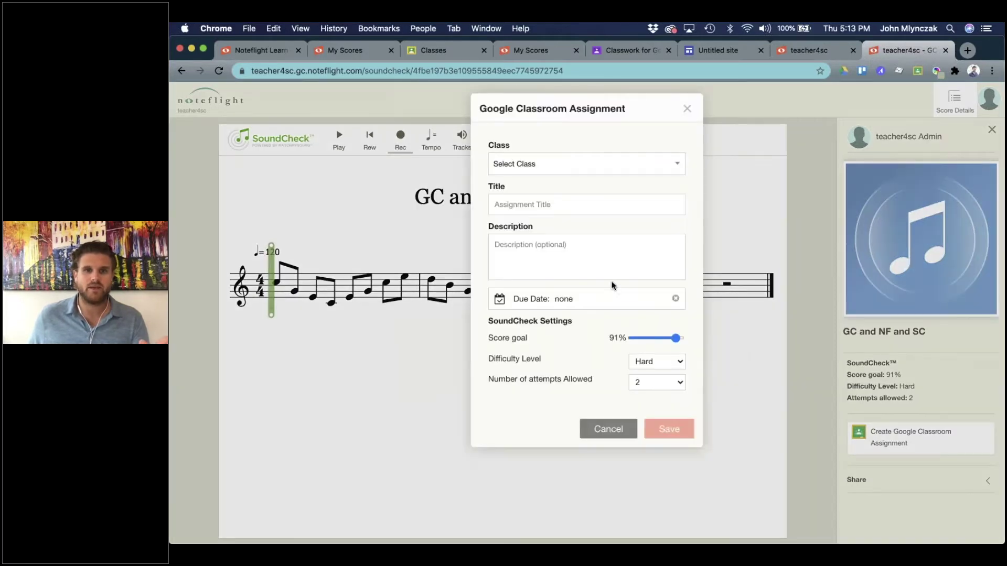
click(541, 166)
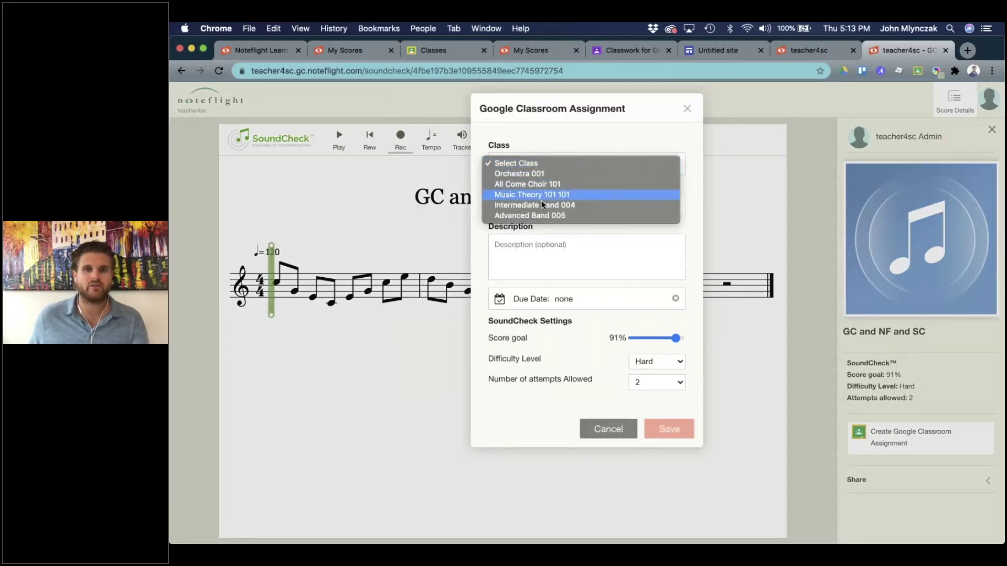
click(543, 206)
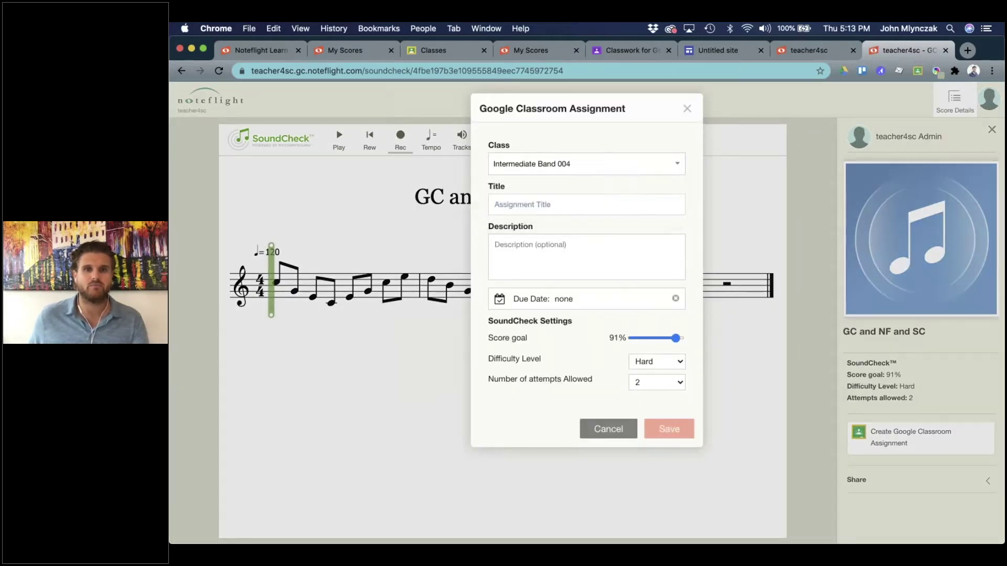
click(539, 158)
click(515, 162)
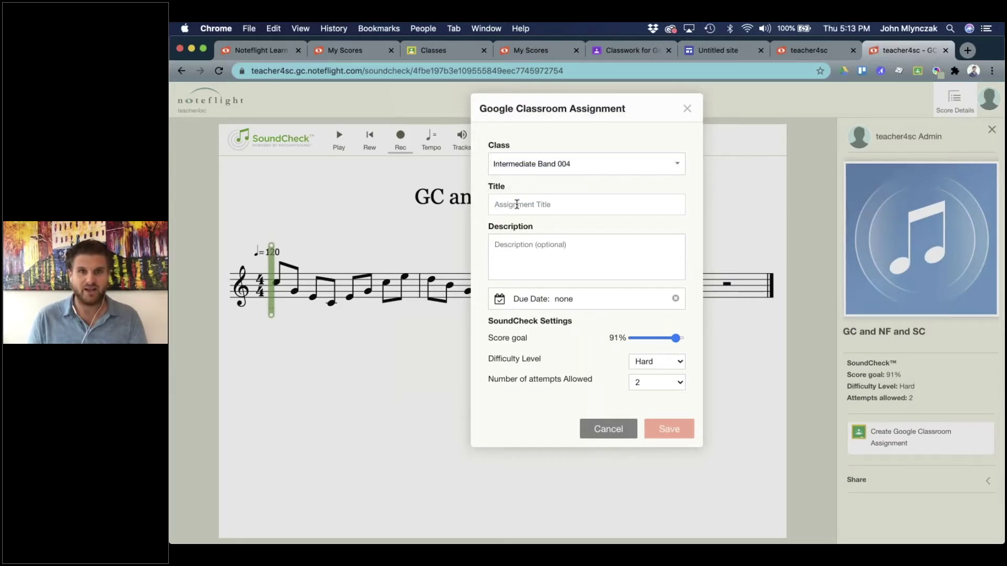
click(517, 205)
text(NF and)
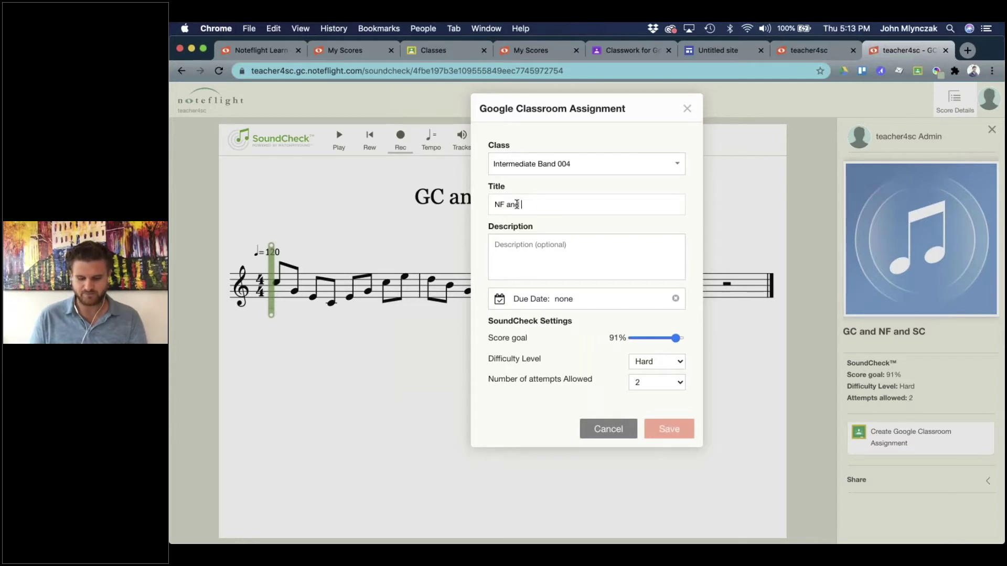
key(BackSpace)
key(BackSpace)
key(BackSpace)
key(BackSpace)
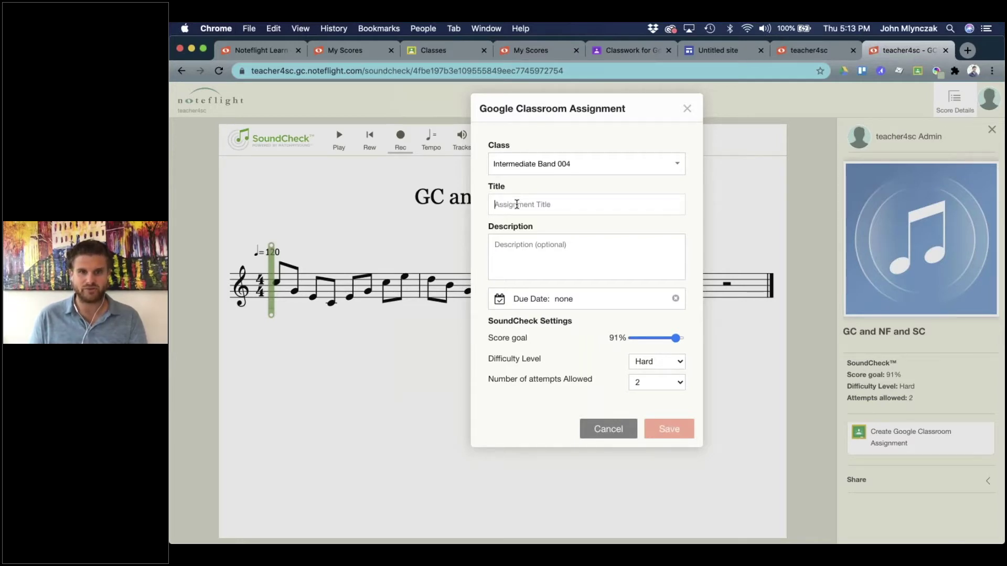
text(GC and NF and SC)
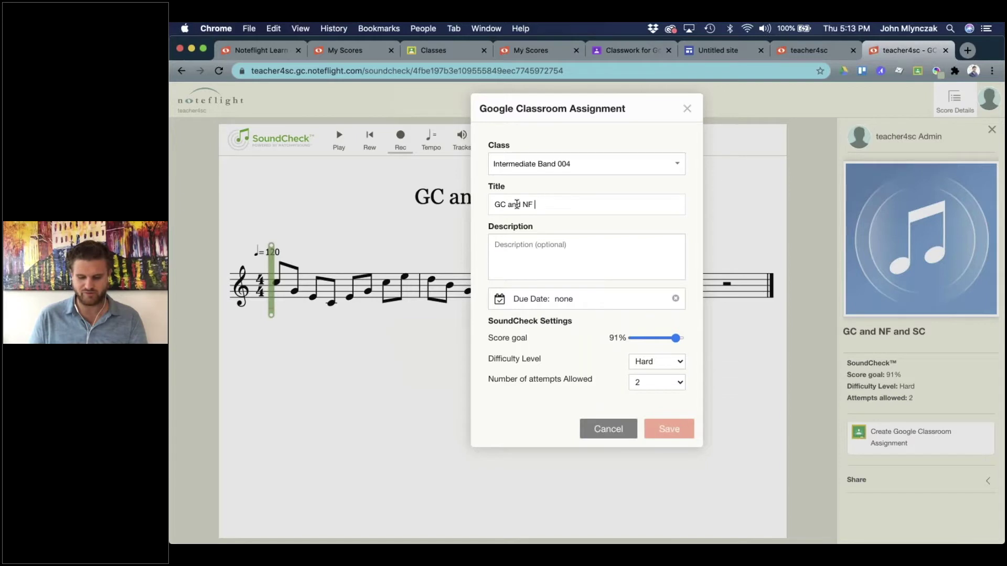
Set due date Aug 14, 2020, 70% goal, Medium difficulty, 3 attempts, and save.
click(533, 303)
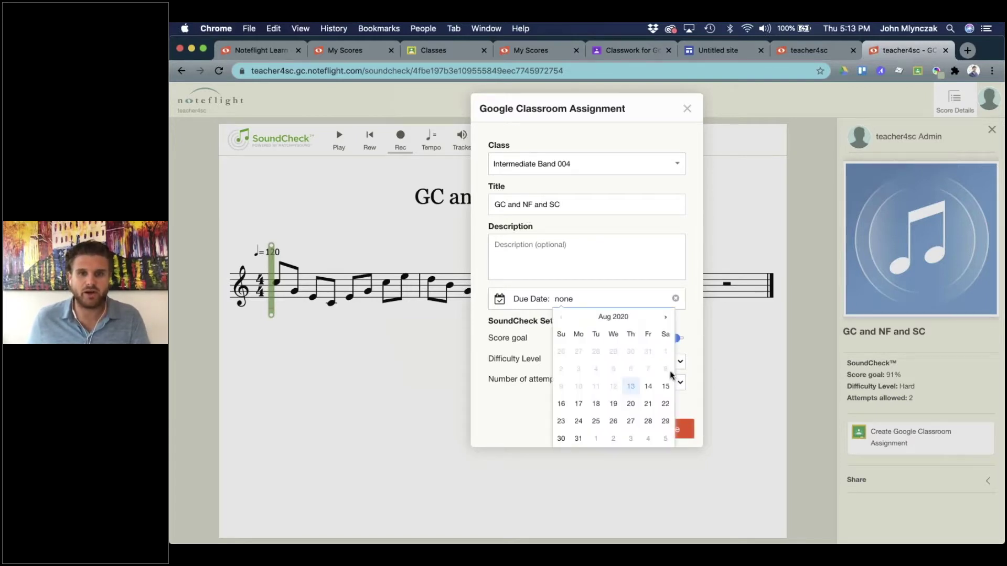
click(646, 387)
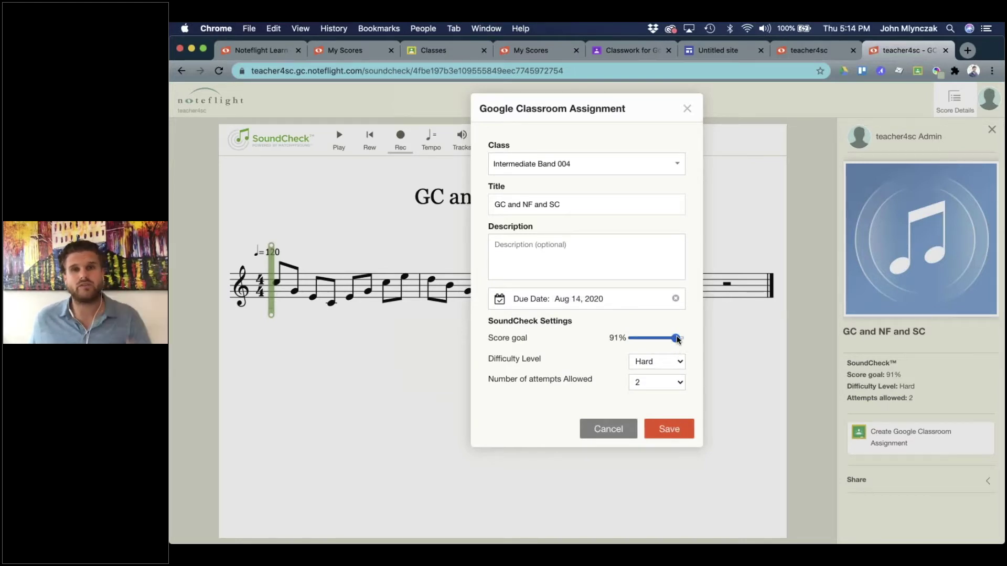
drag(677, 340, 665, 340)
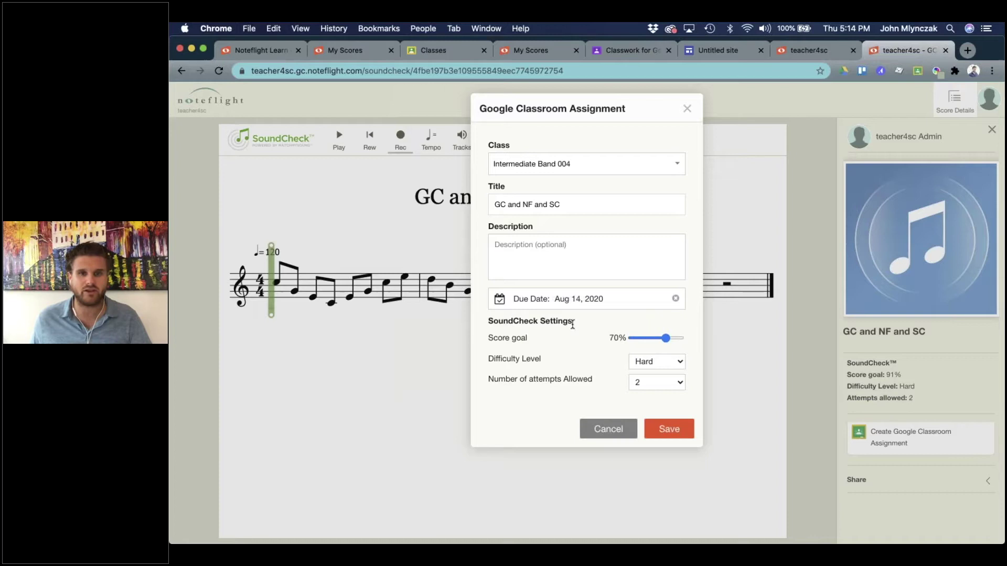
click(654, 364)
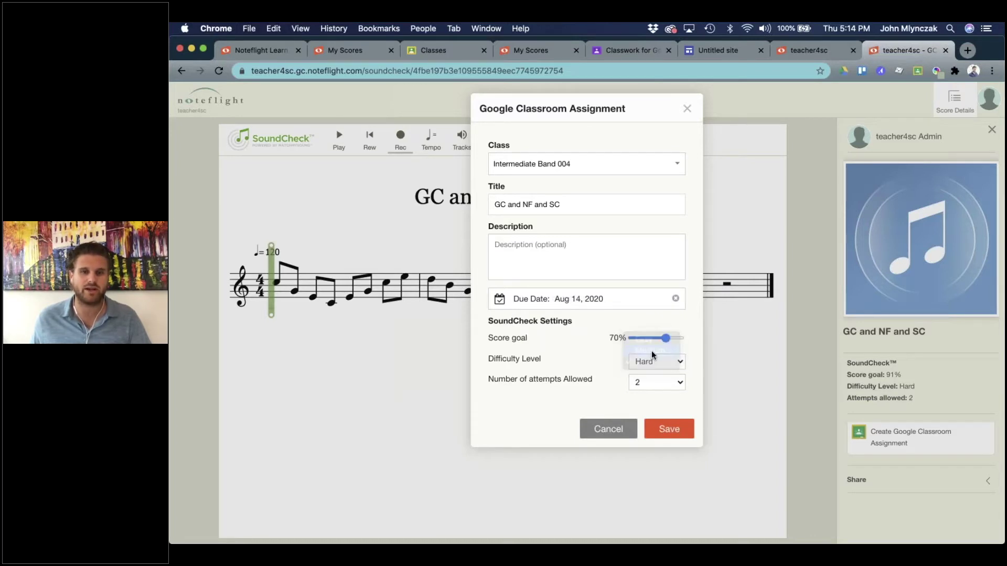
click(650, 350)
click(650, 384)
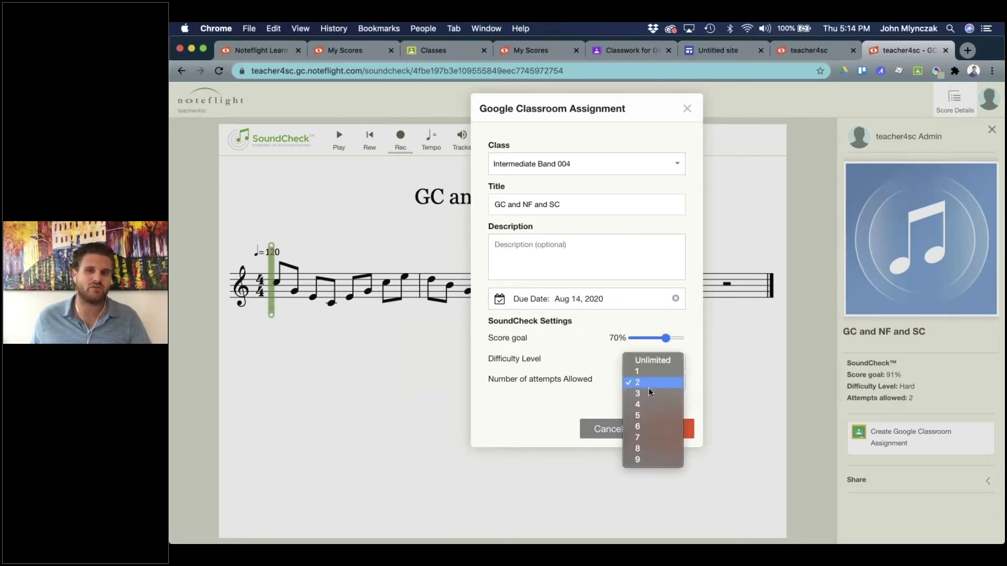
click(648, 394)
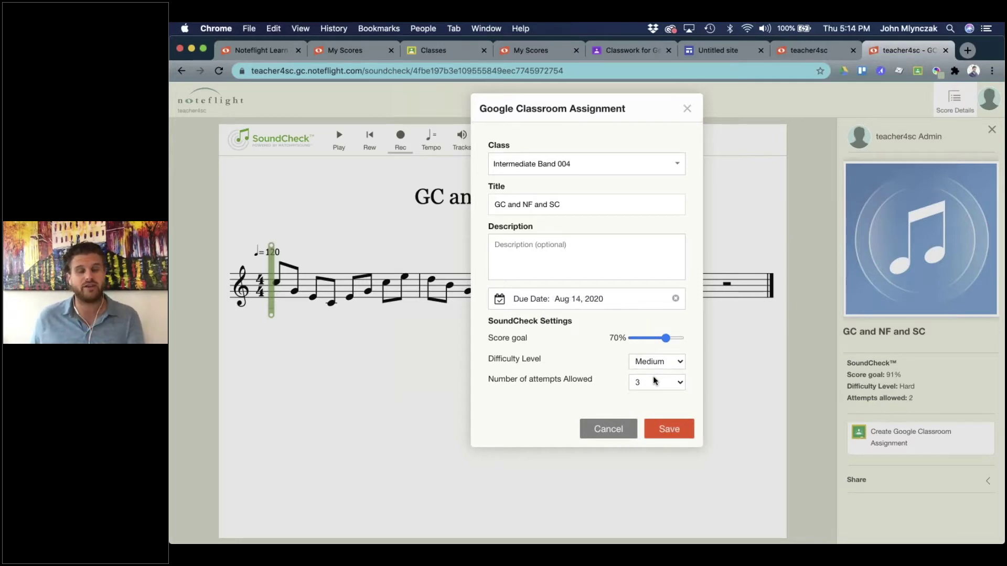
click(666, 430)
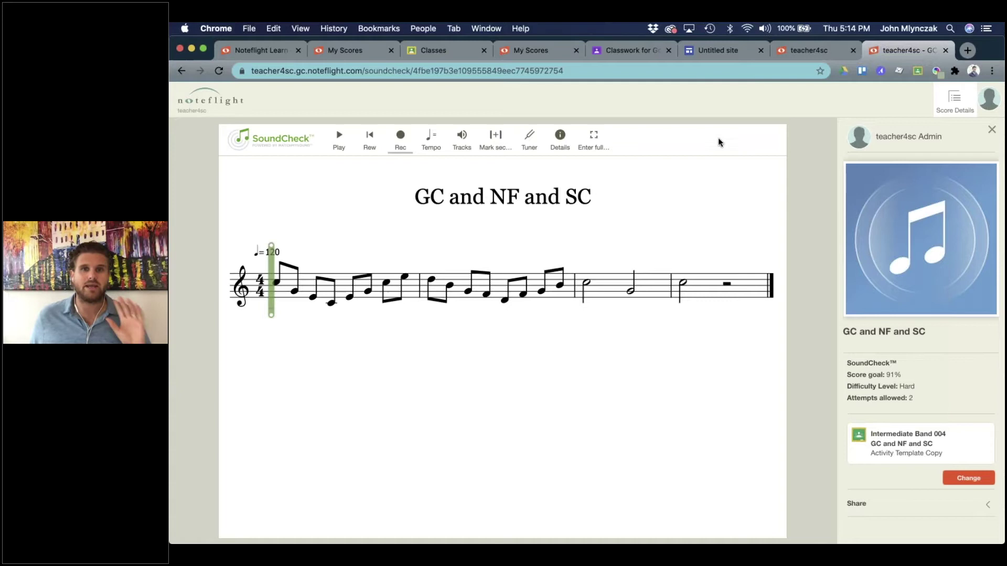
In the Intermediate Band class, view the student work for 'GC and NF and SC'.
click(445, 51)
click(744, 149)
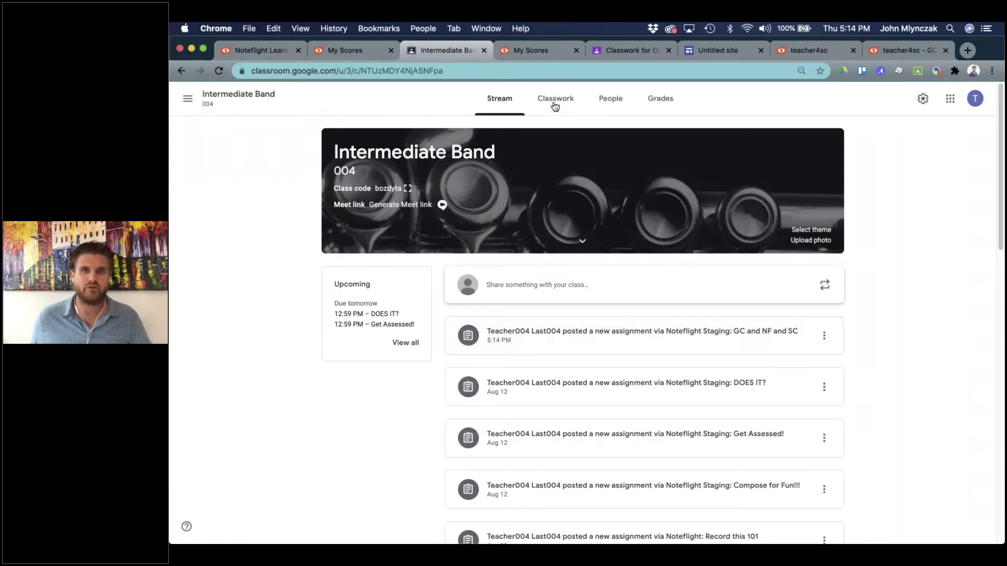
click(644, 340)
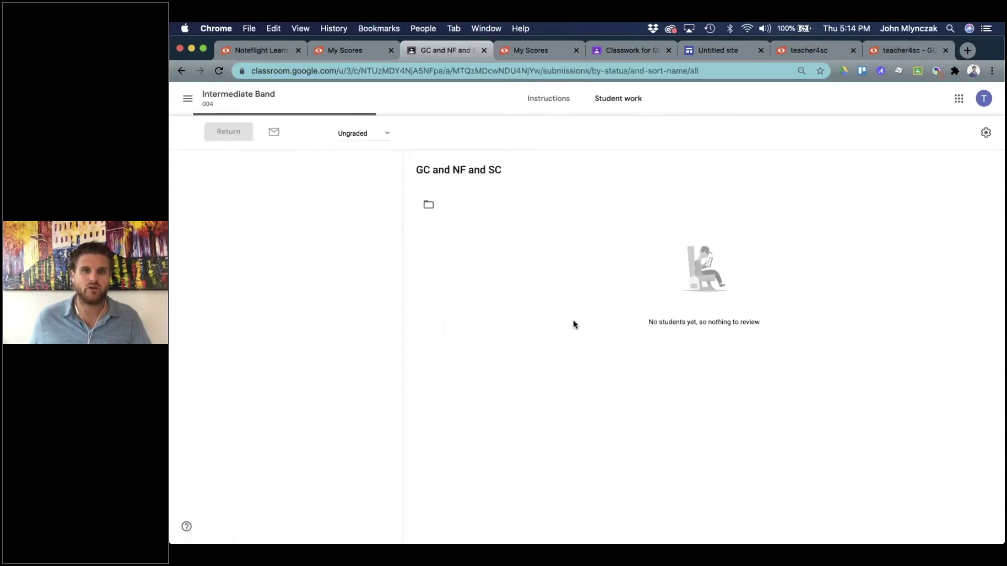
Expand 'GC and NF and SC' in Classwork: NoteflightSite4 attached, 0 turned in, 104 assigned.
click(181, 71)
click(555, 98)
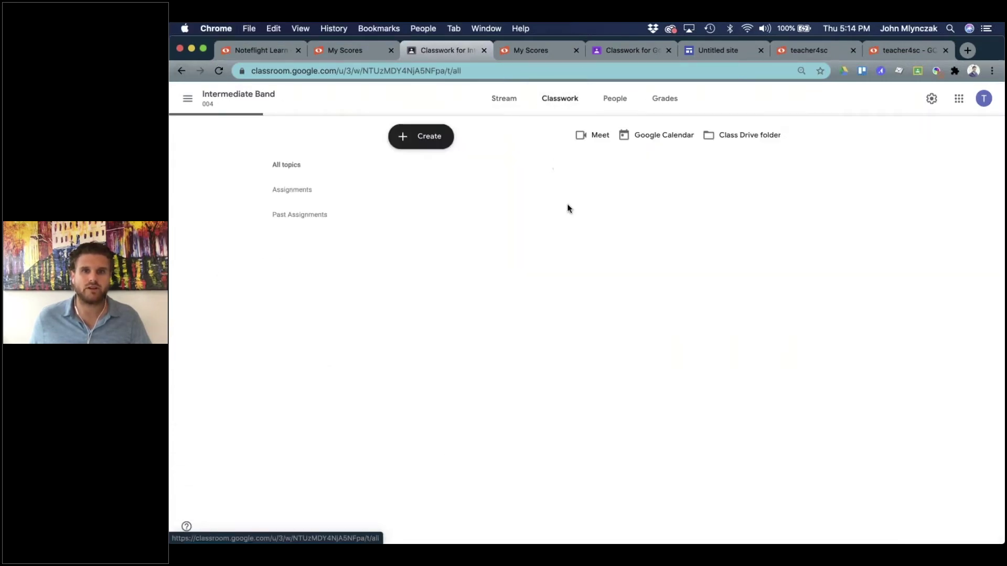
scroll(527, 273, down, 4)
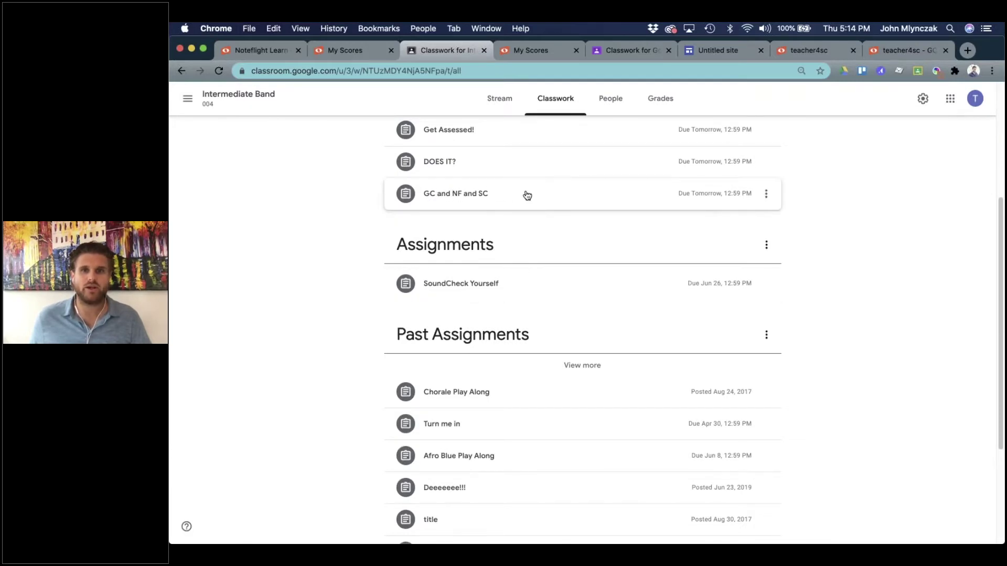
click(496, 202)
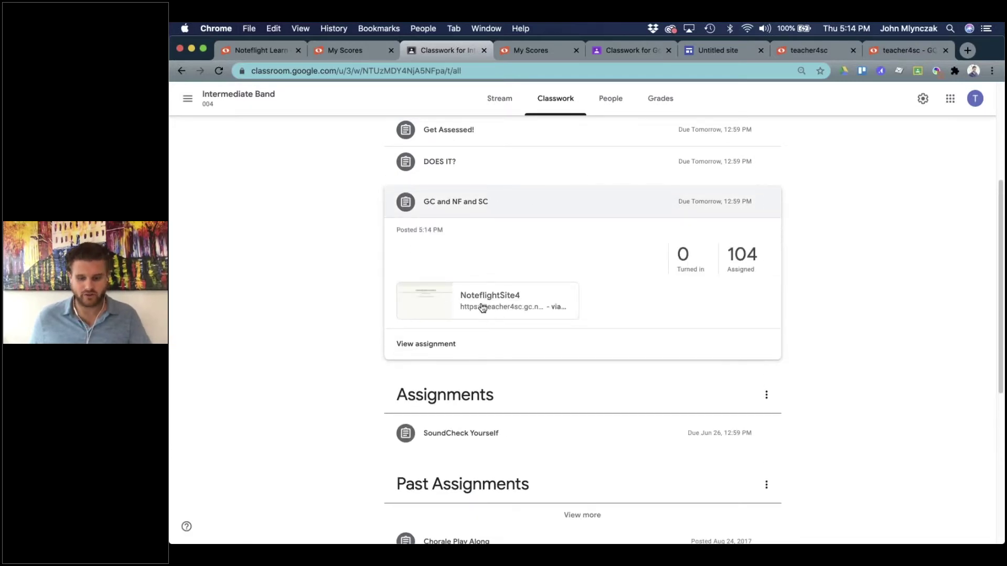
In the student's incognito window, expand 'GC and NF and SC' on Intermediate Band's Classwork.
key(ctrl+Up)
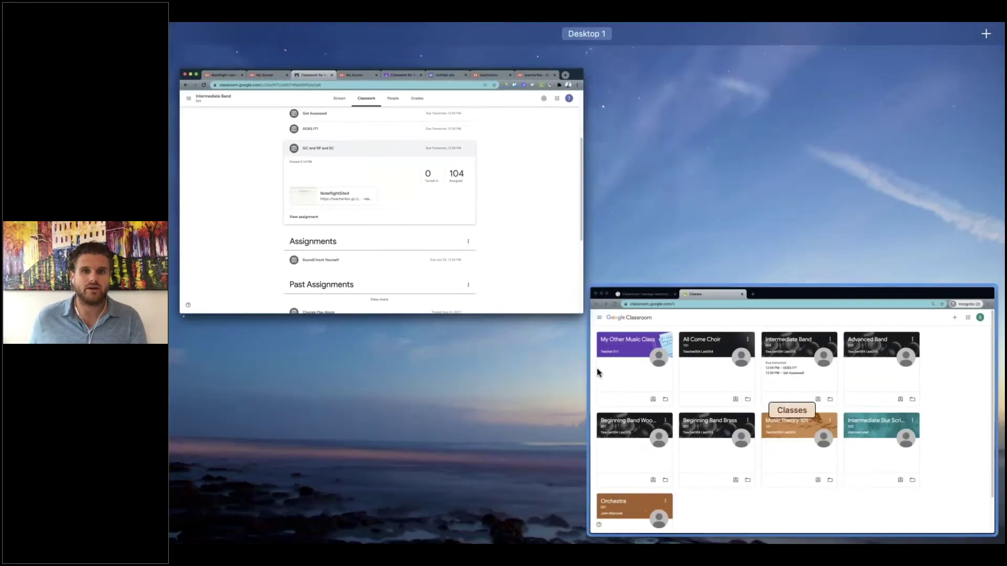
click(641, 388)
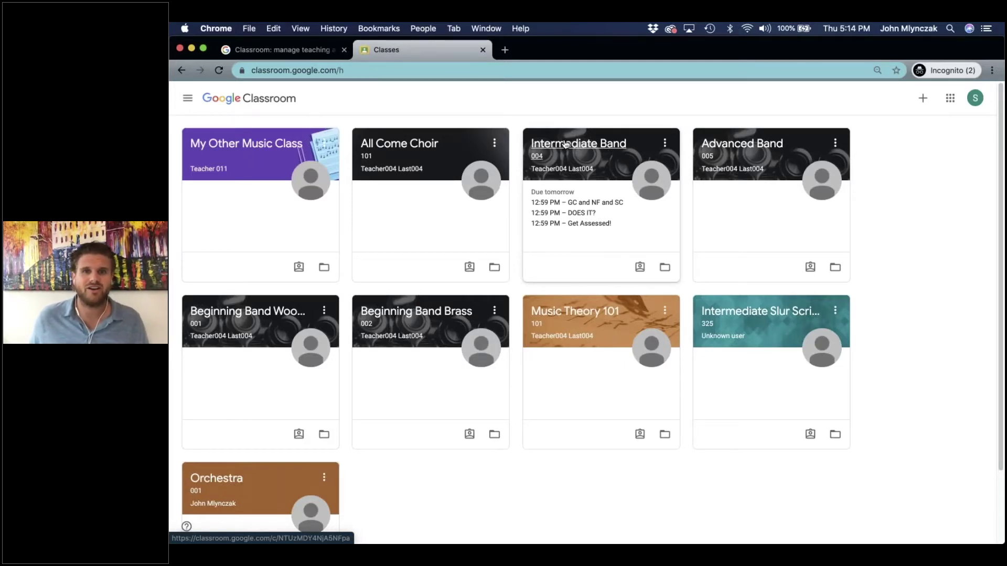
click(566, 143)
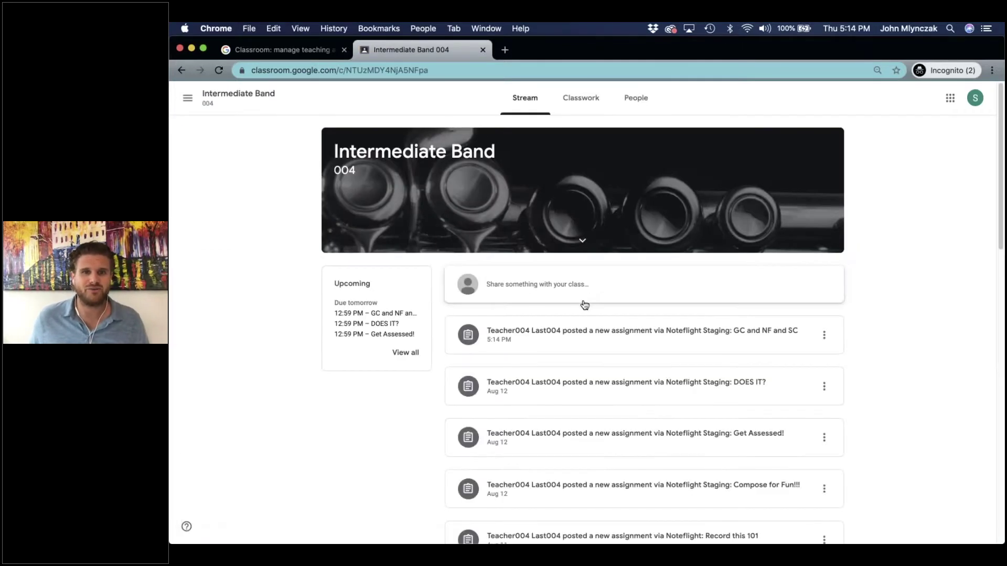
click(571, 105)
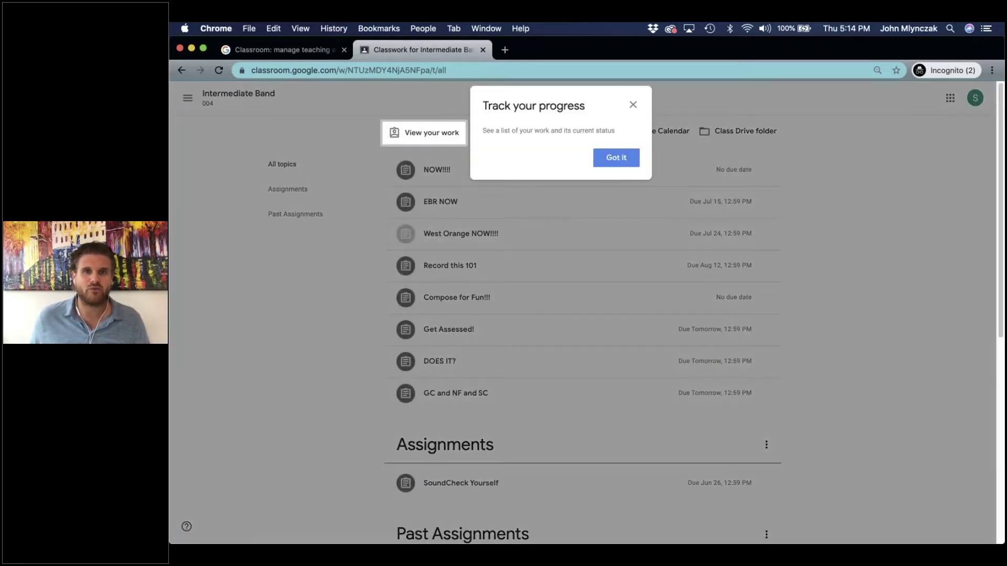
click(632, 105)
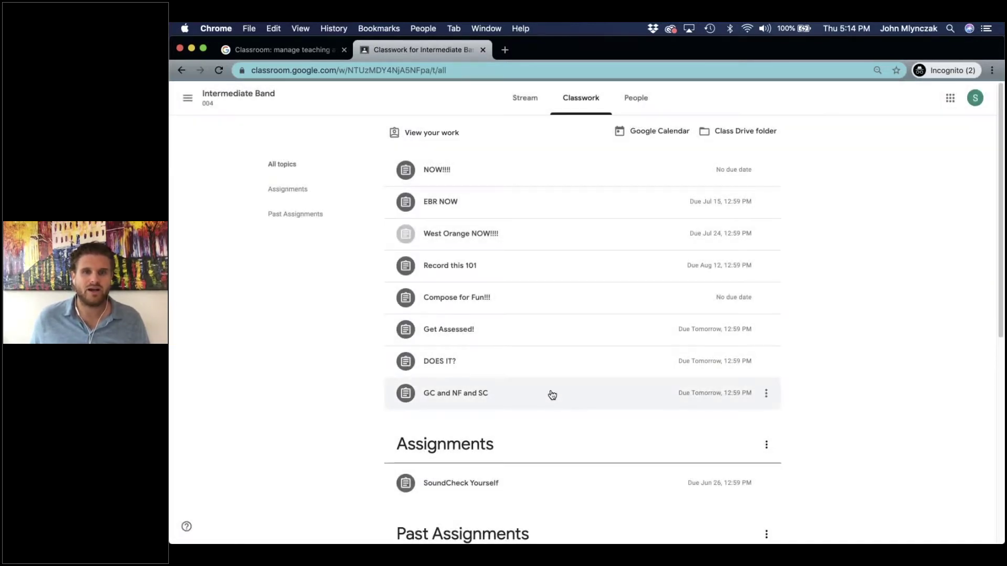
click(552, 394)
scroll(519, 393, down, 3)
Open the NoteflightSite4 attachment and sign in with the student's Google account.
click(487, 291)
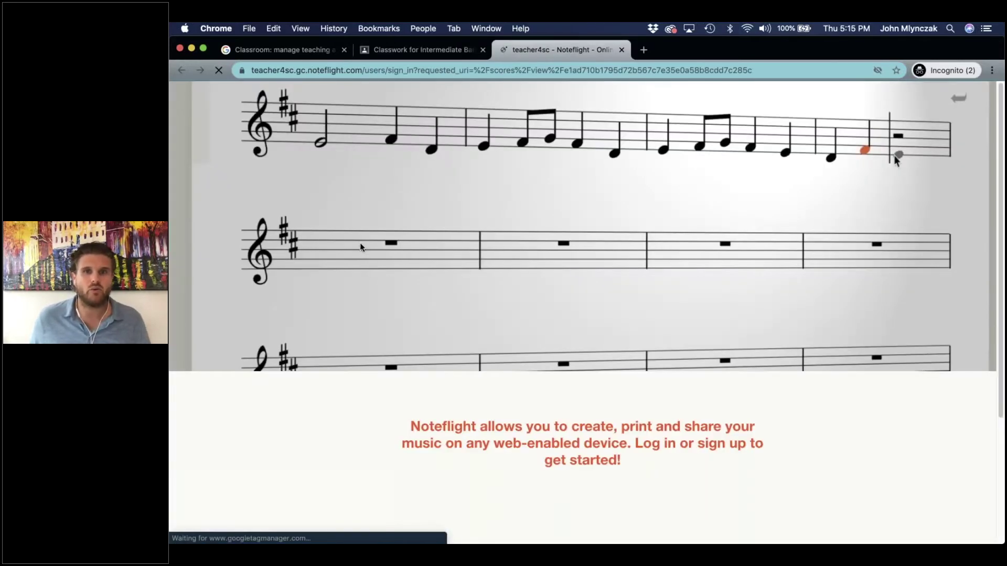
click(541, 166)
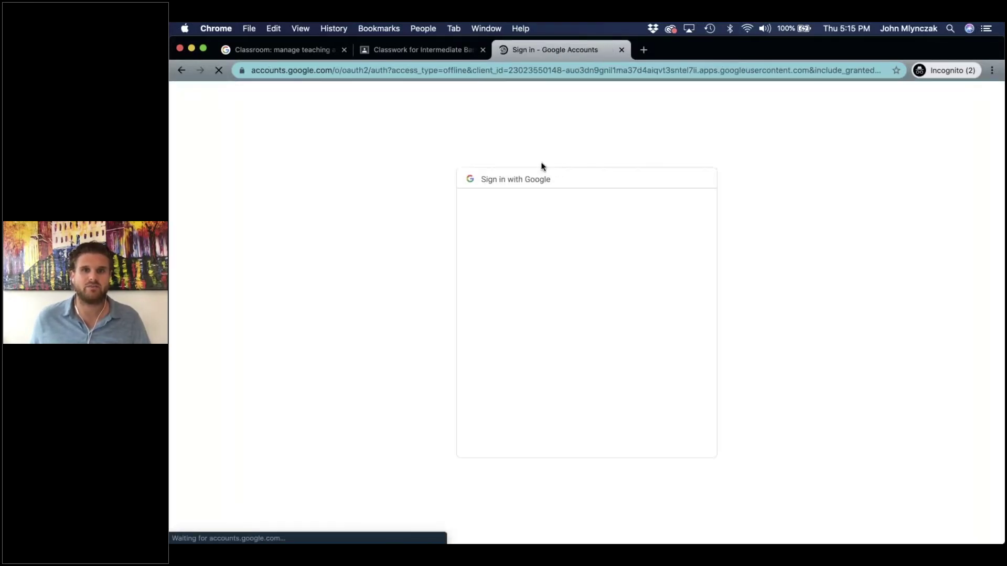
click(554, 284)
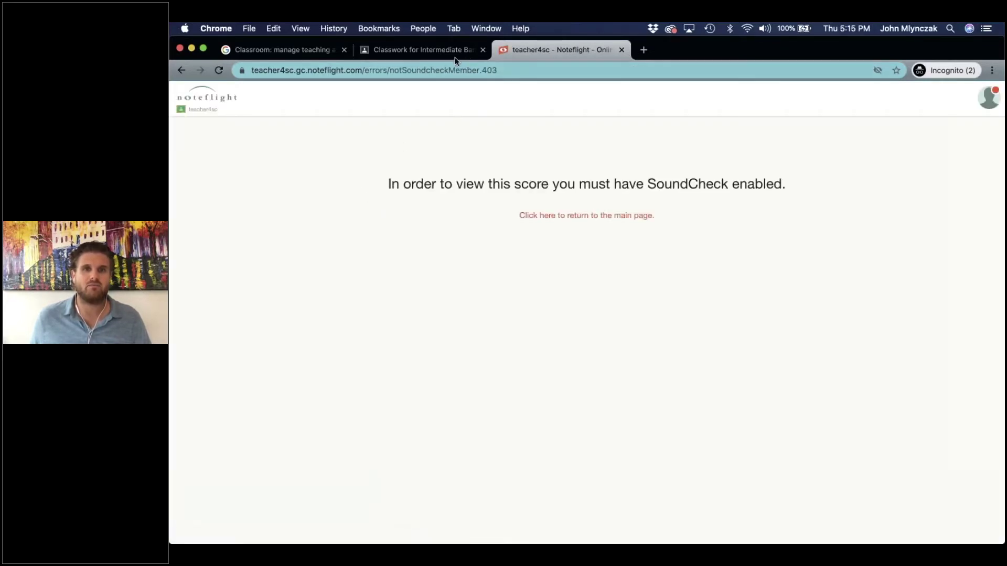
click(436, 53)
key(ctrl+Up)
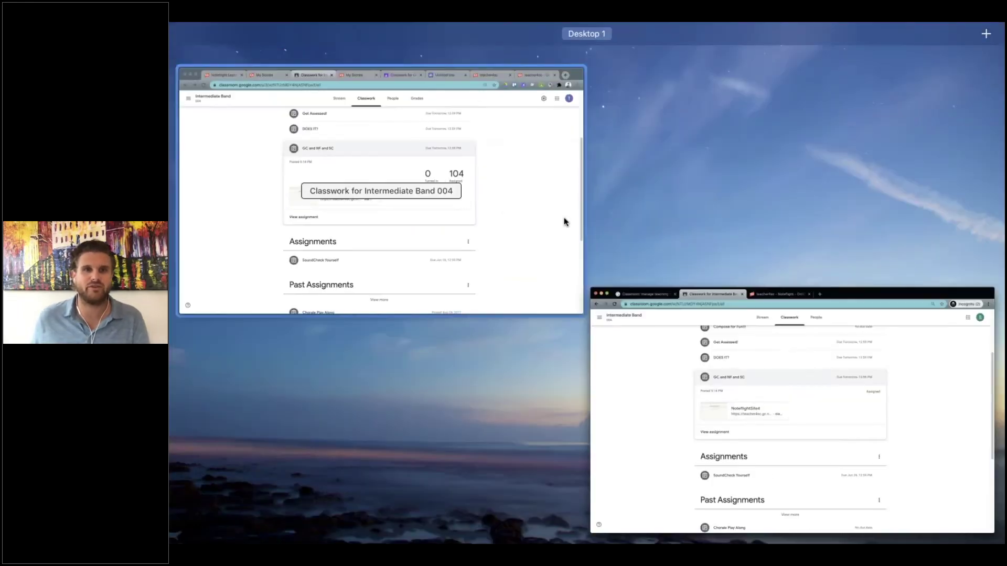
Back in the teacher's window, go to the teacher4sc site home page.
click(539, 214)
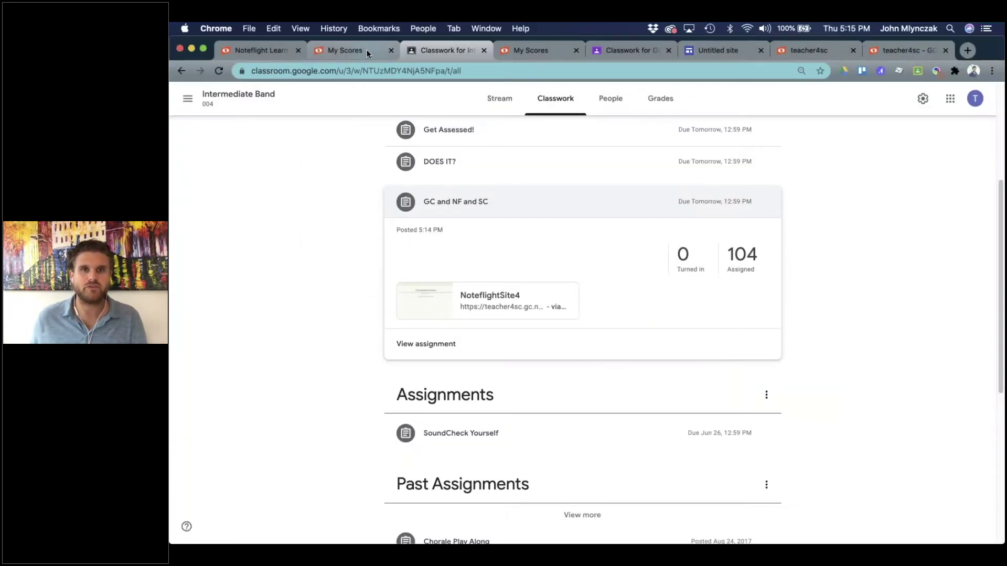
click(542, 48)
click(344, 50)
click(461, 48)
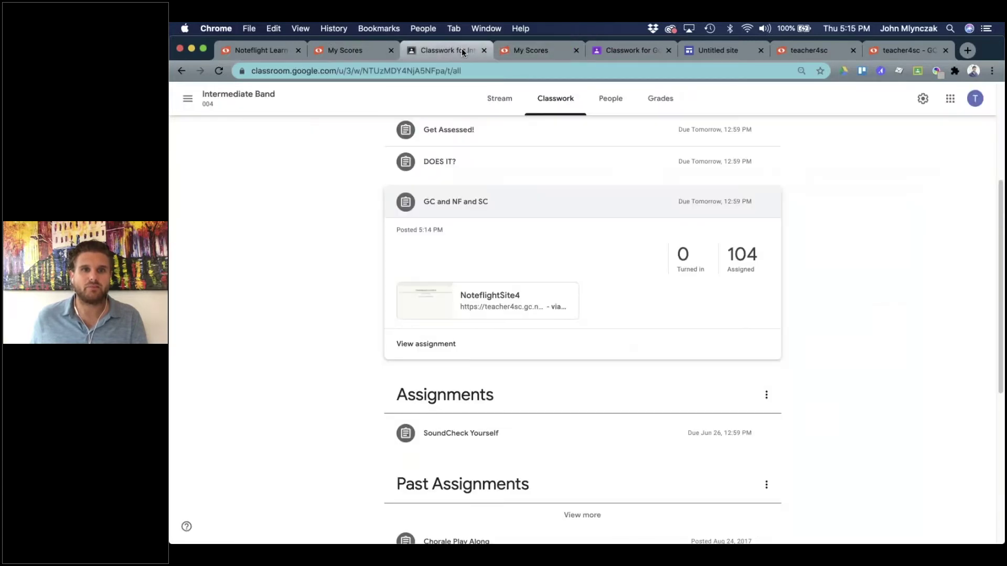
click(794, 51)
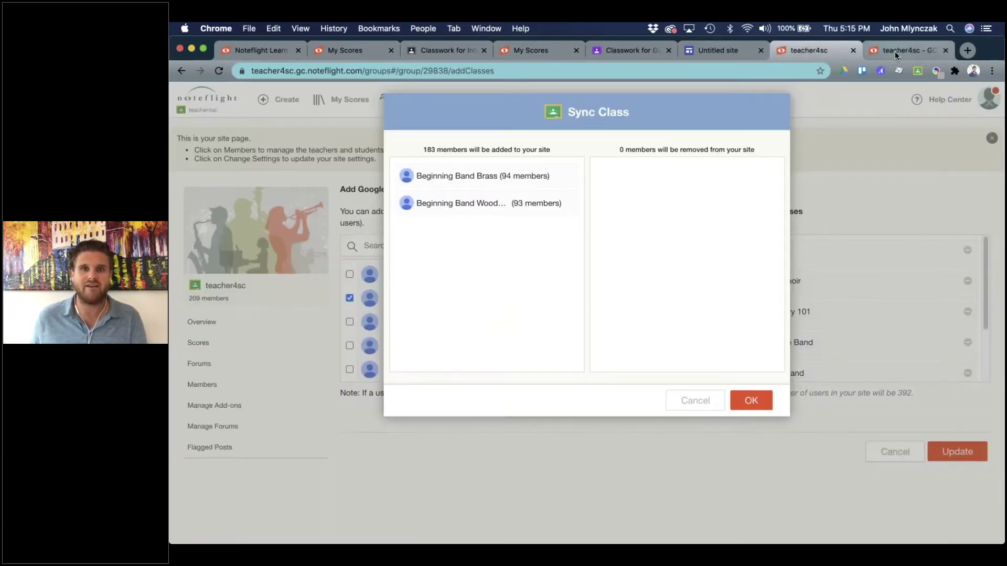
click(894, 51)
click(213, 101)
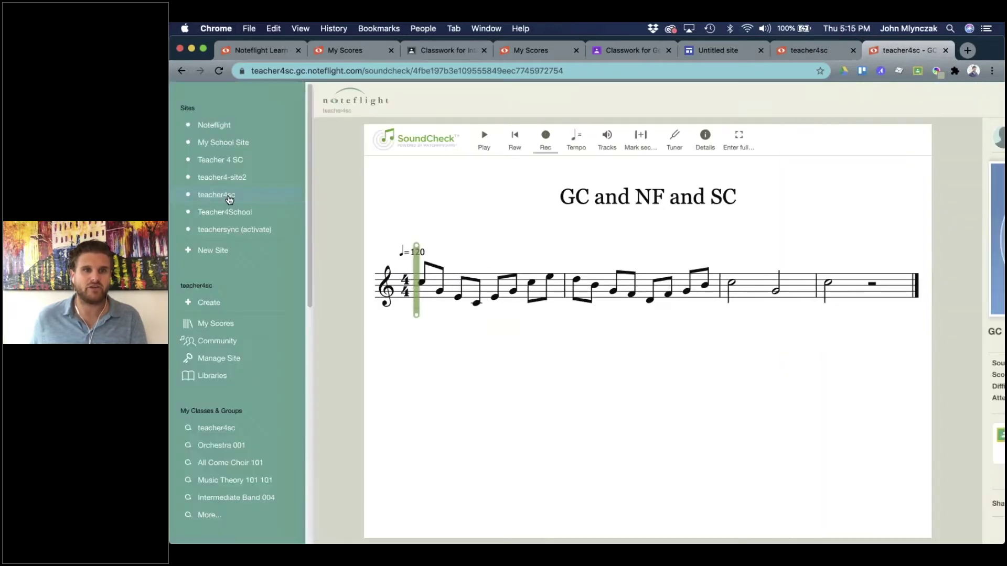
click(224, 196)
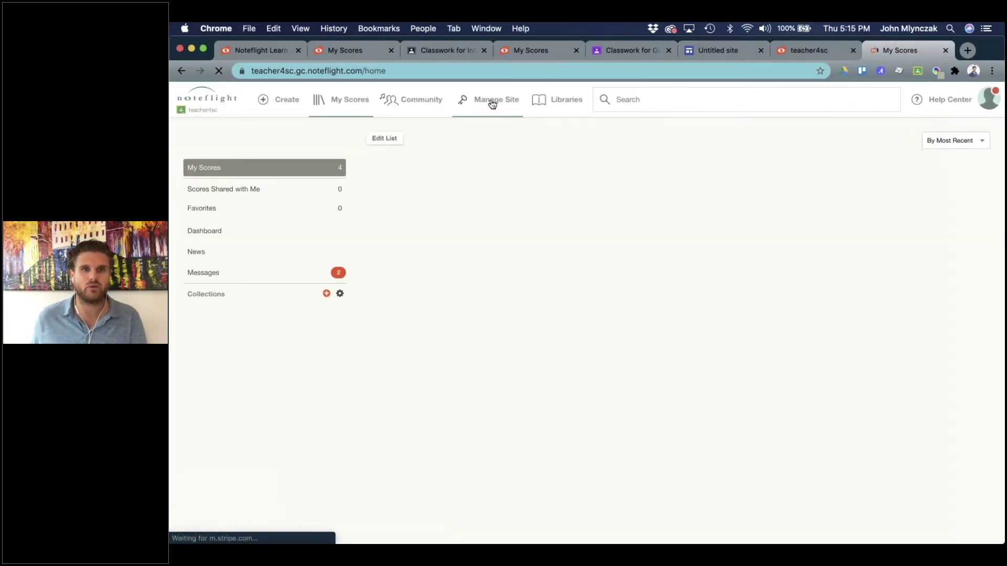
Add SoundCheck for all students through the site's Manage Add-ons settings.
click(488, 101)
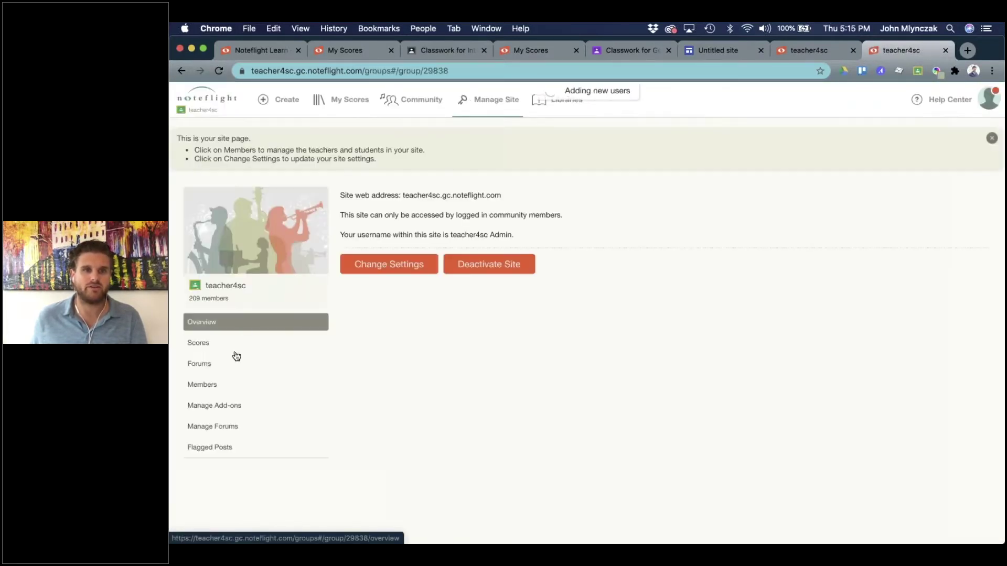
click(234, 406)
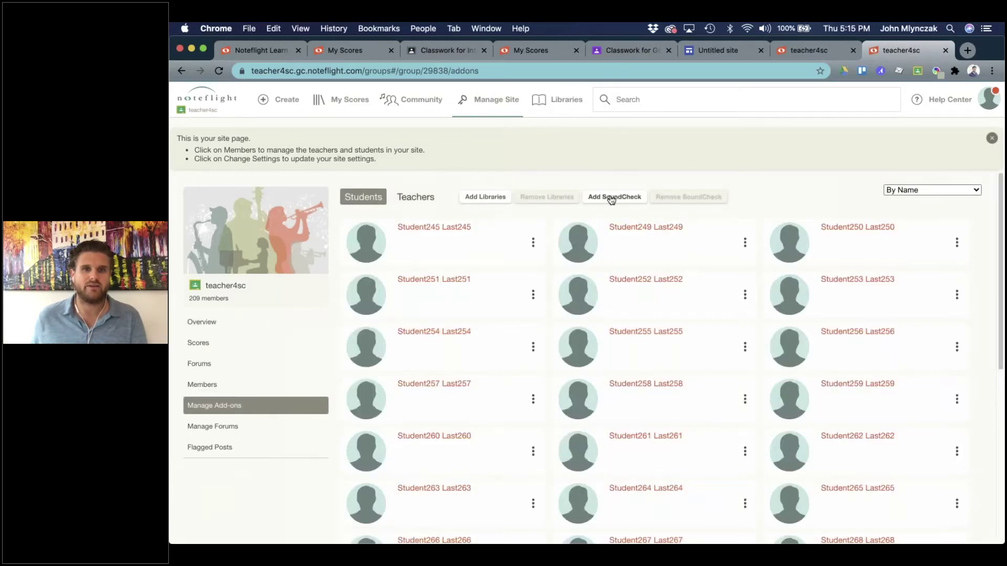
click(611, 198)
click(556, 191)
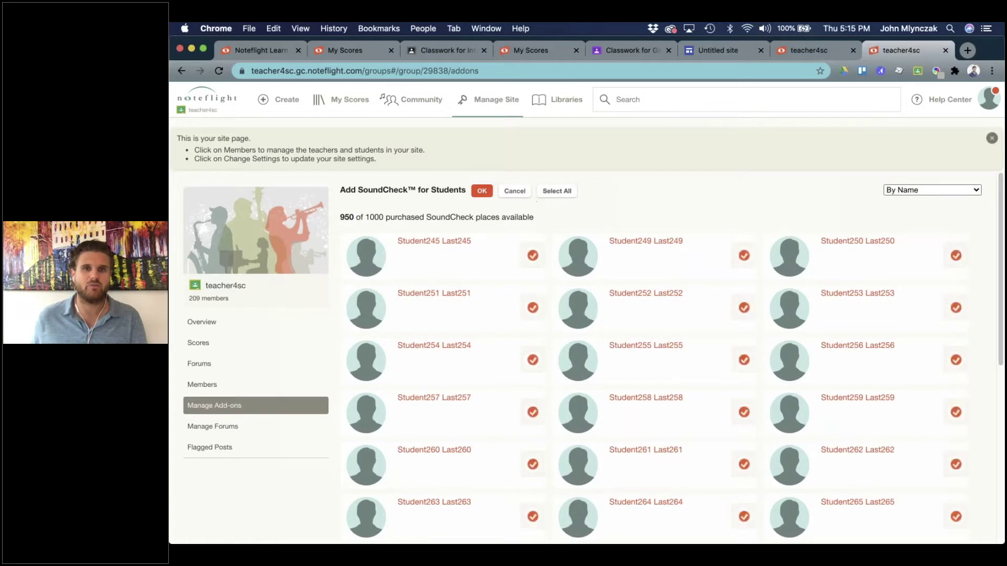
click(482, 191)
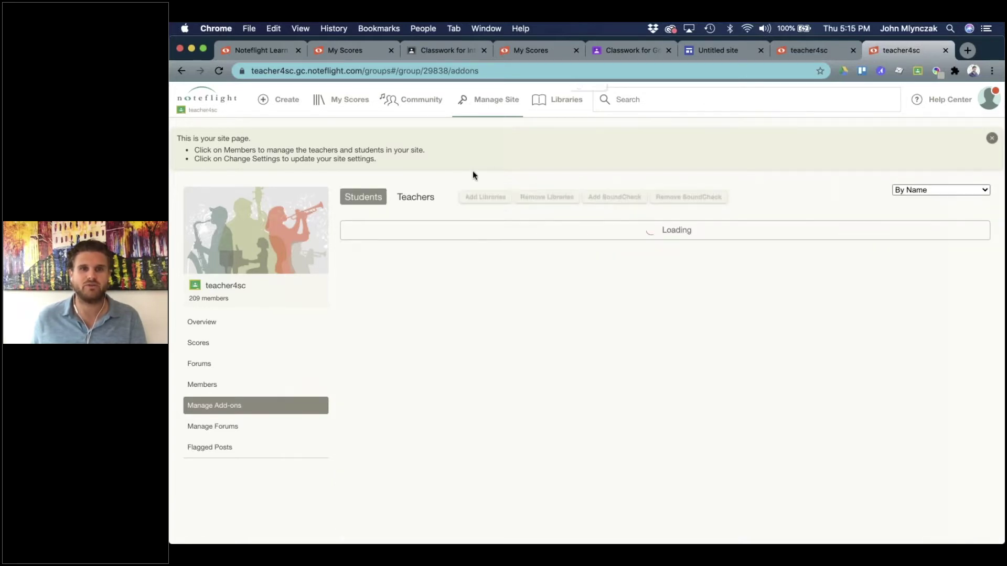
key(ctrl+Up)
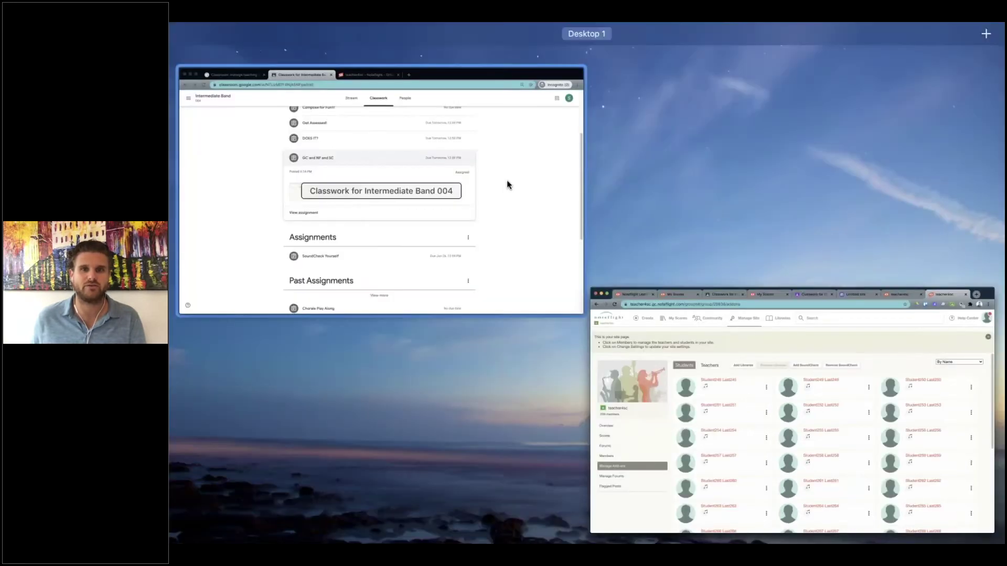
Close the student's Noteflight error page, reopen NoteflightSite4, then return to the teacher's window.
click(549, 192)
click(603, 48)
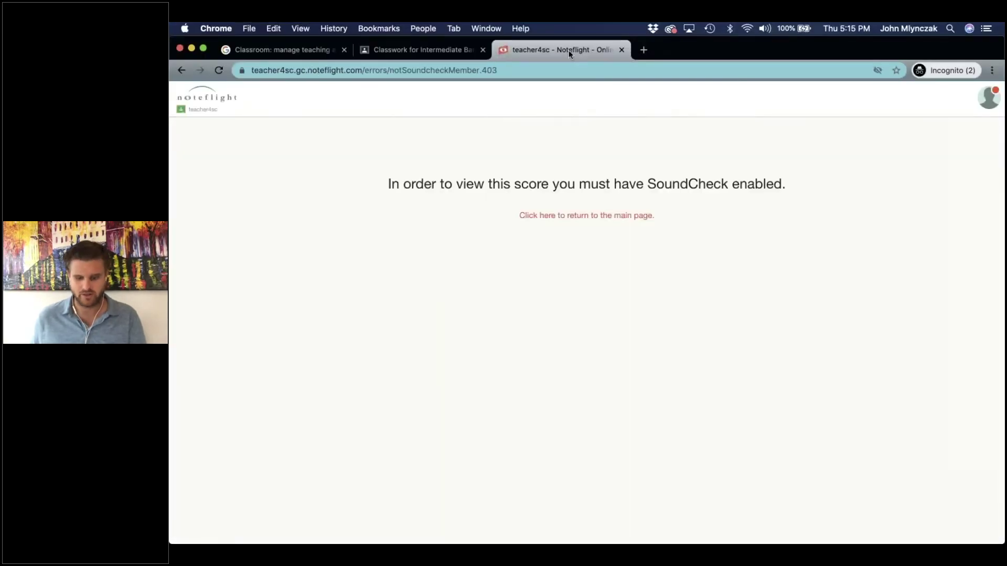
click(622, 49)
click(459, 290)
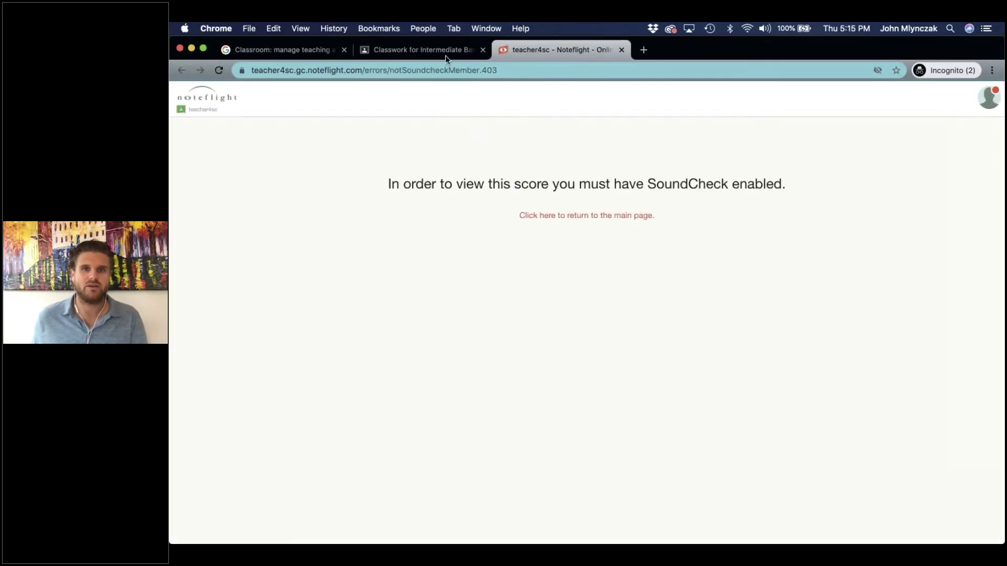
click(428, 46)
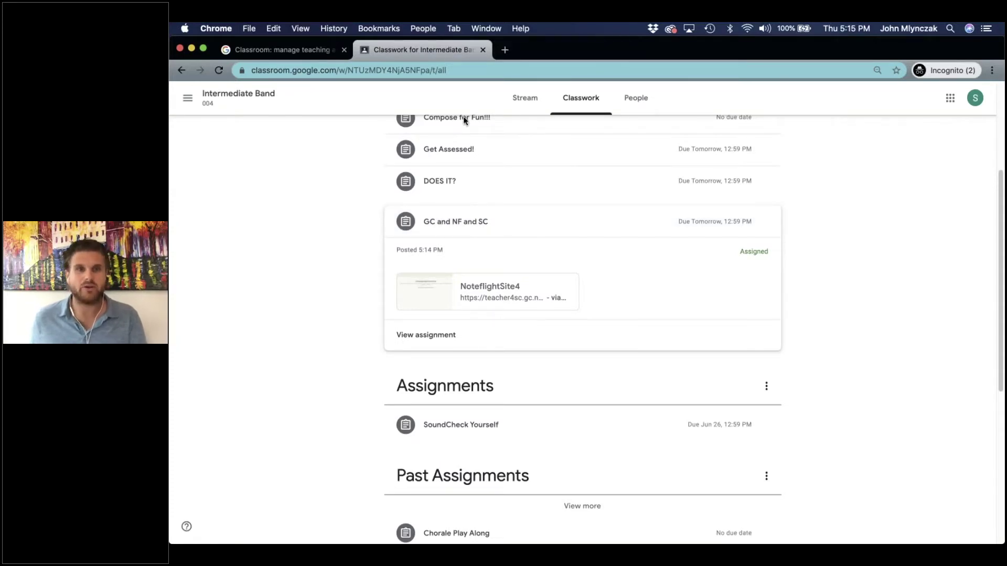
key(ctrl+Up)
click(439, 115)
In teacher4sc My Scores, list the '1 copy' of GC and NF and SC and open the student's copy.
click(528, 56)
click(528, 56)
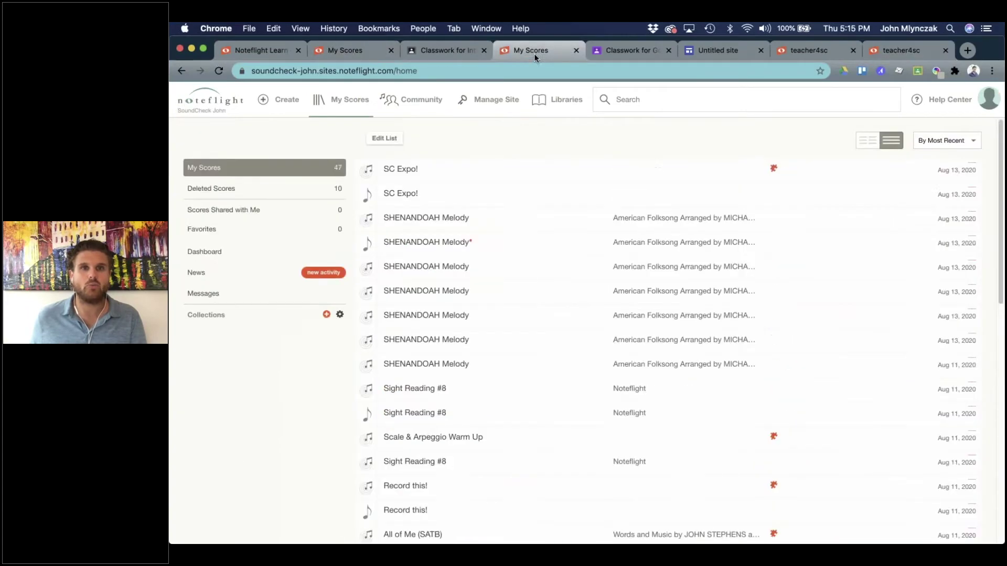
click(816, 50)
click(890, 54)
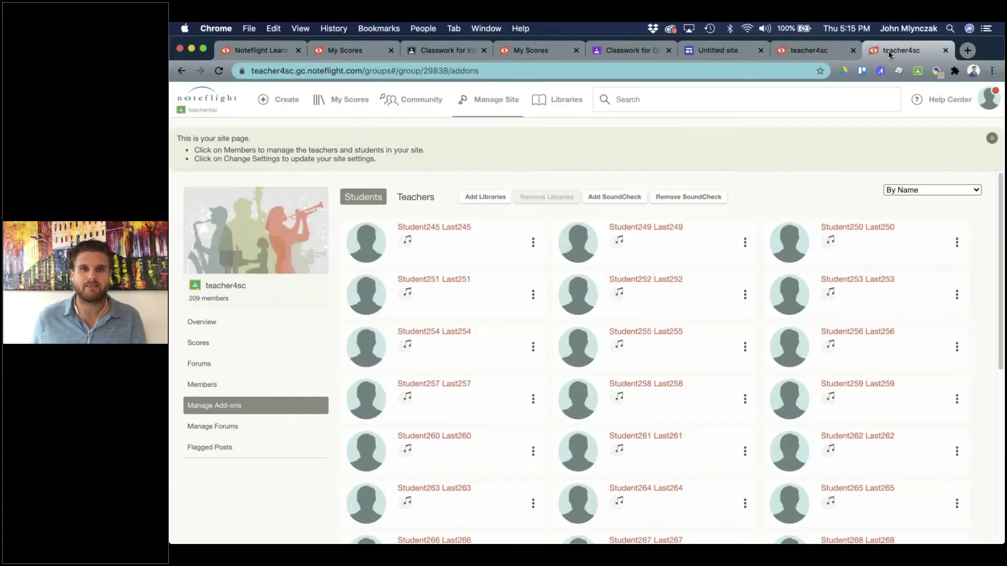
click(350, 100)
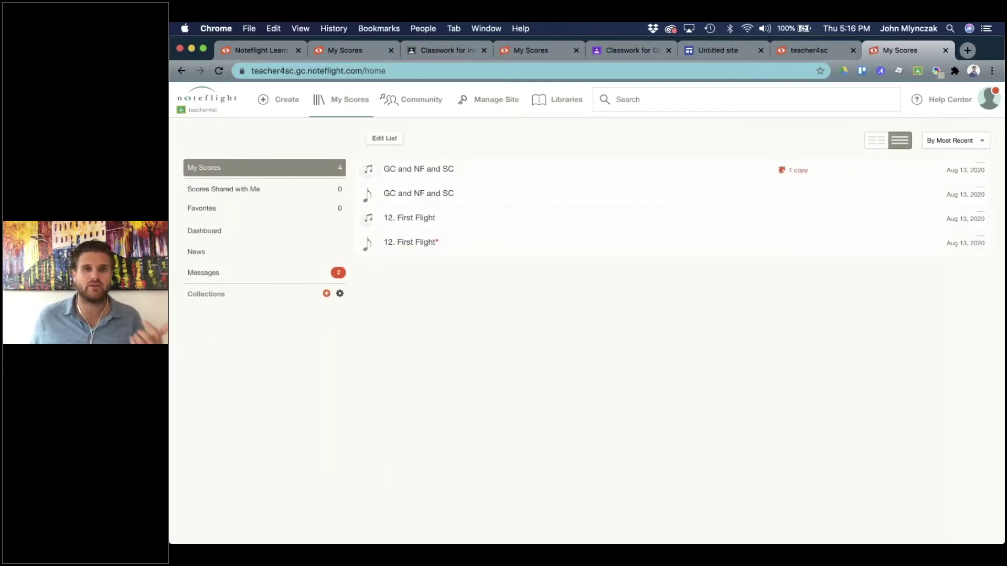
click(797, 171)
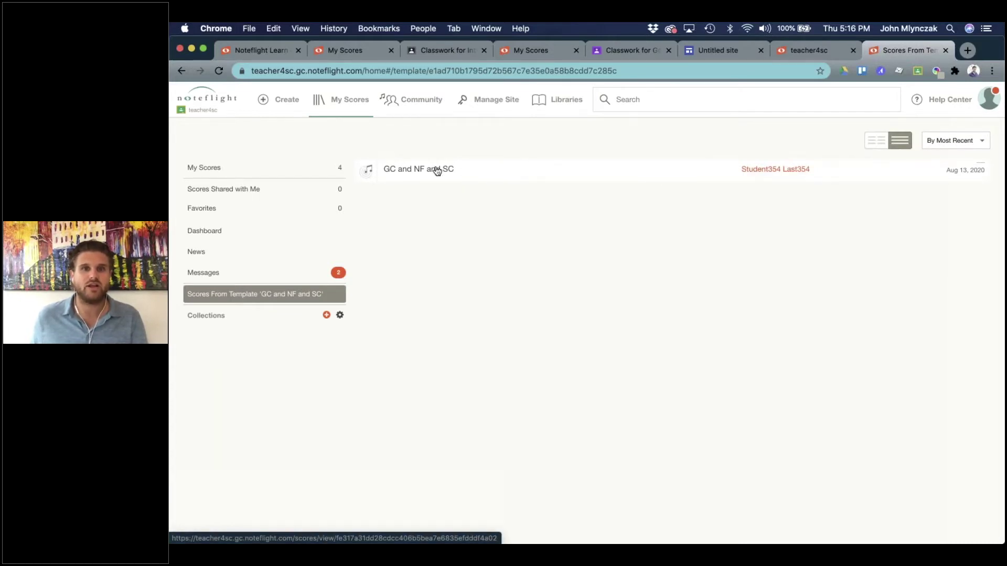
click(455, 170)
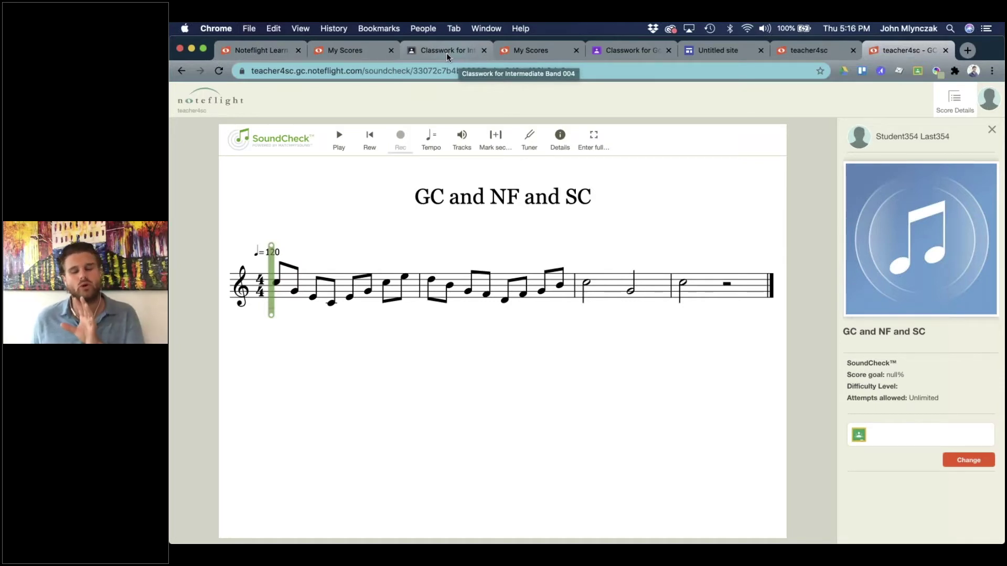
Look over the teacher's Classwork page, then switch to the teacher4sc My Scores list (75 scores).
click(447, 57)
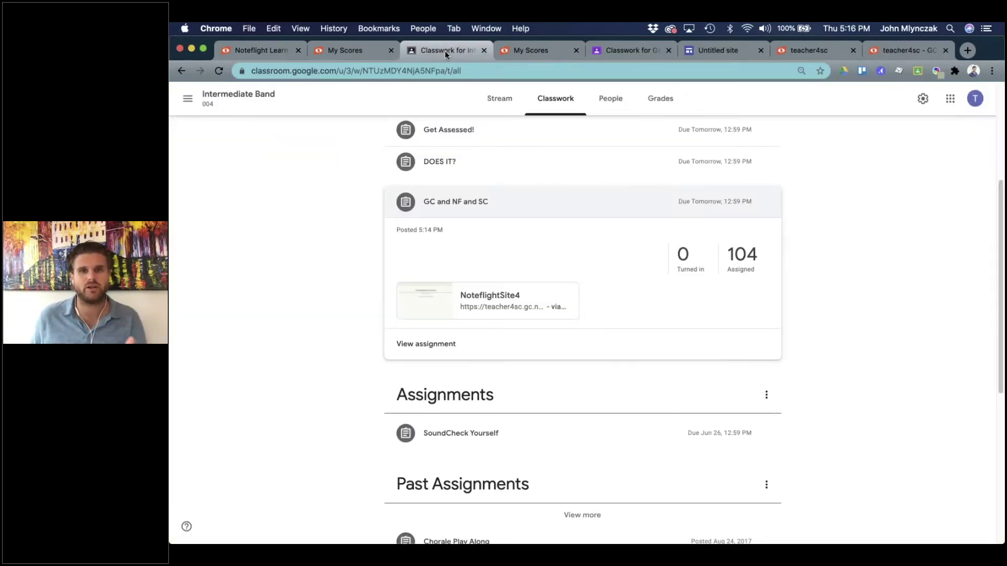
scroll(470, 227, up, 3)
scroll(470, 229, up, 3)
scroll(470, 229, down, 10)
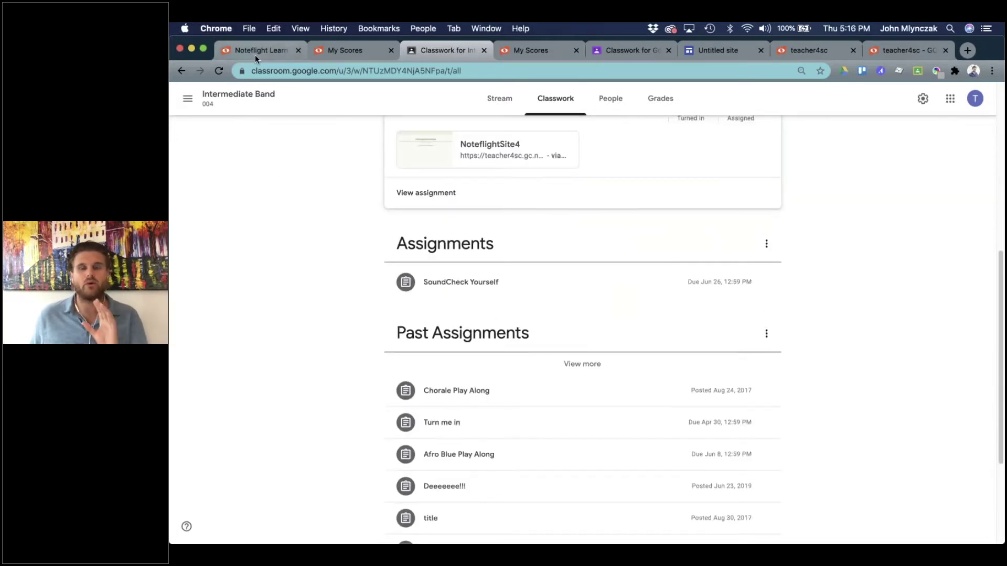
click(338, 53)
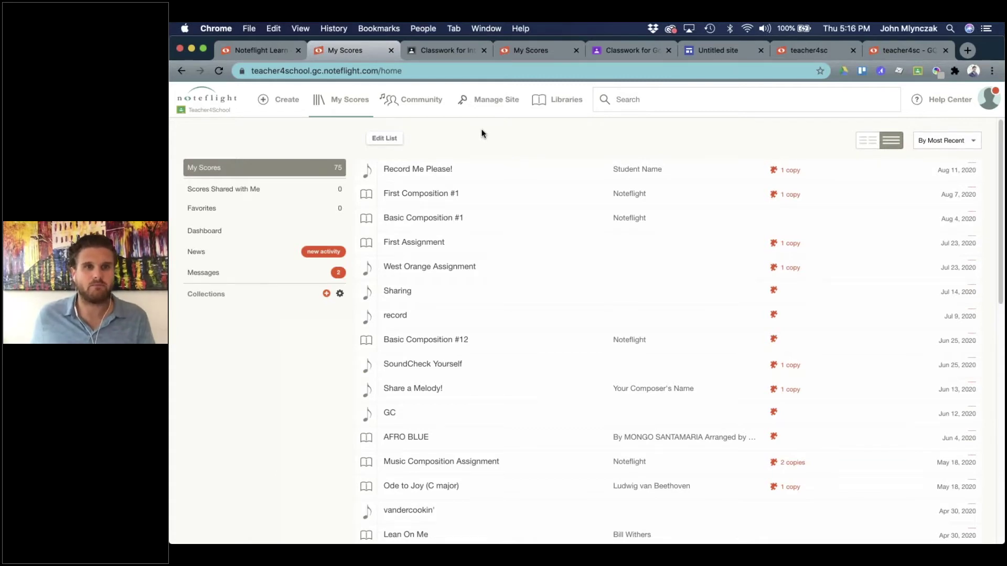
Sync Beginning Band Brass and Beginning Band Woodwinds from Google into teacher4sc, adding 183 members.
click(409, 107)
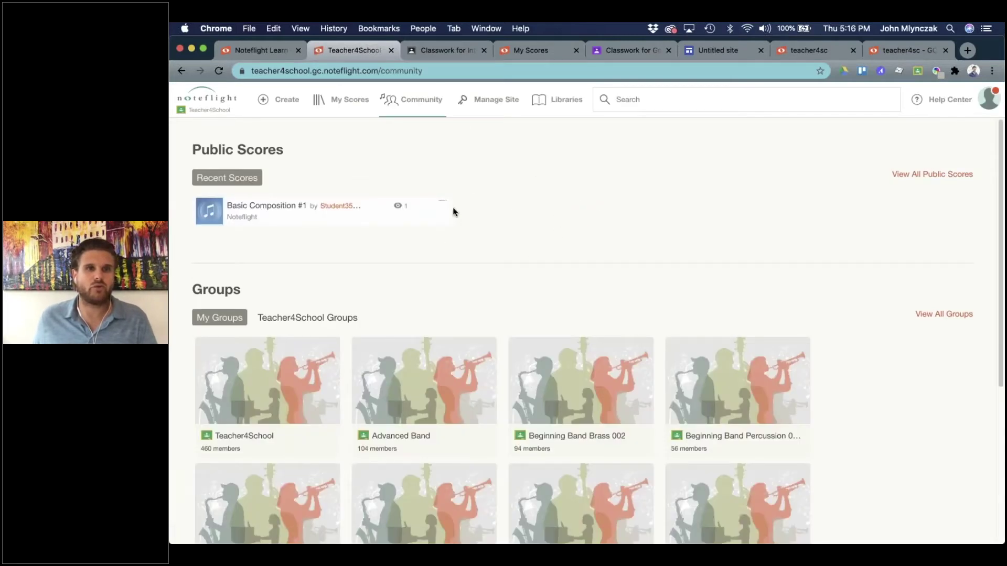
scroll(452, 206, down, 3)
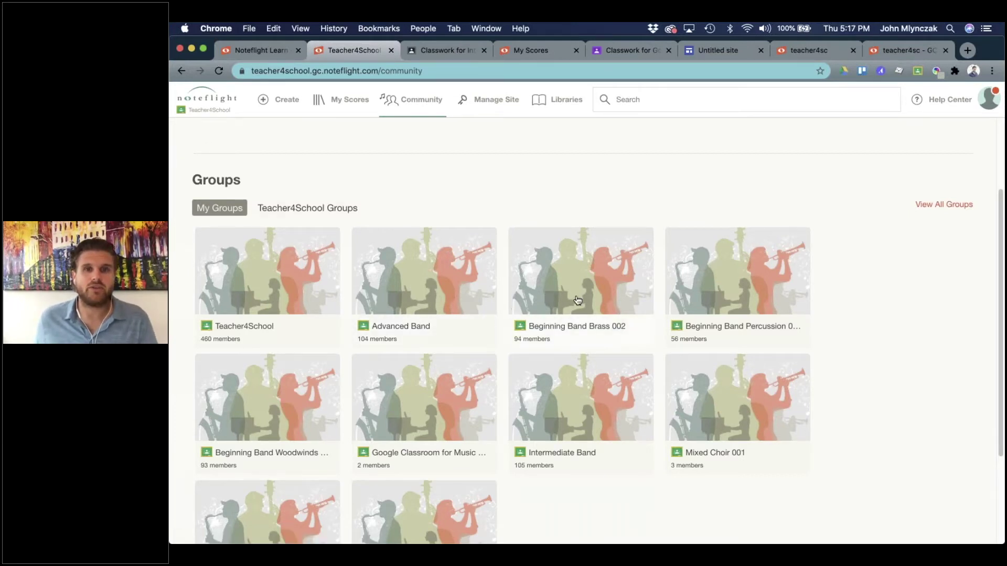
scroll(523, 356, down, 2)
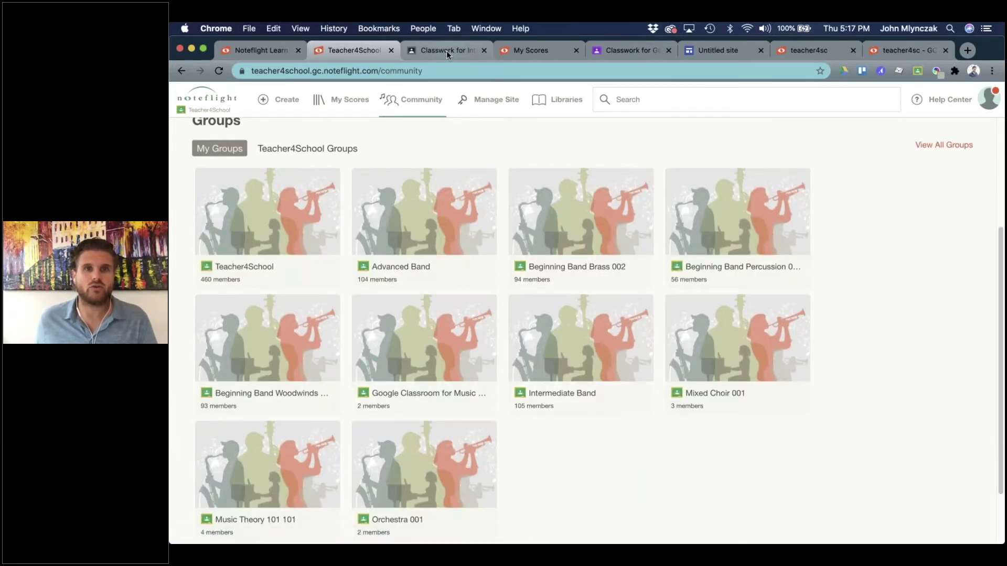
click(445, 50)
click(188, 98)
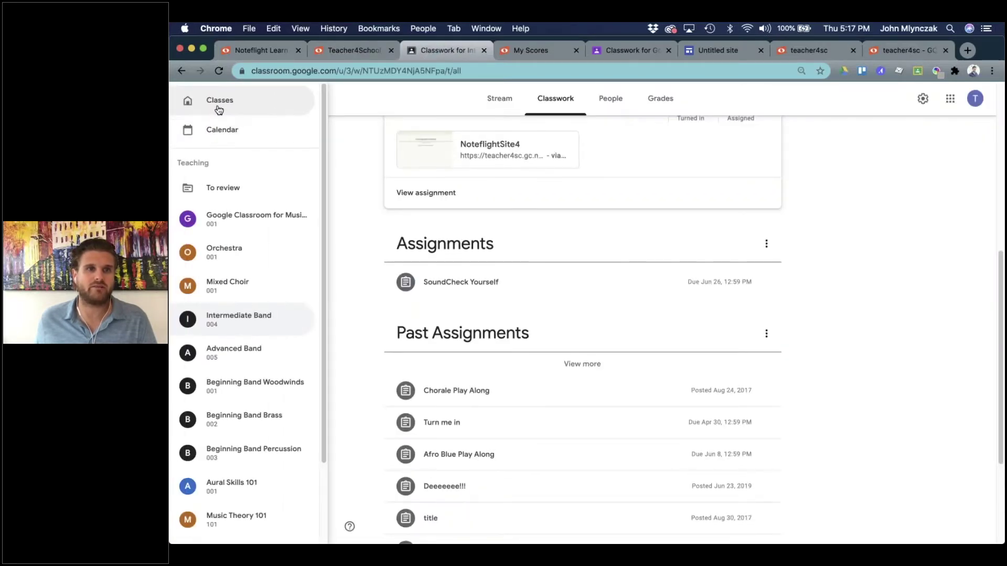
click(219, 105)
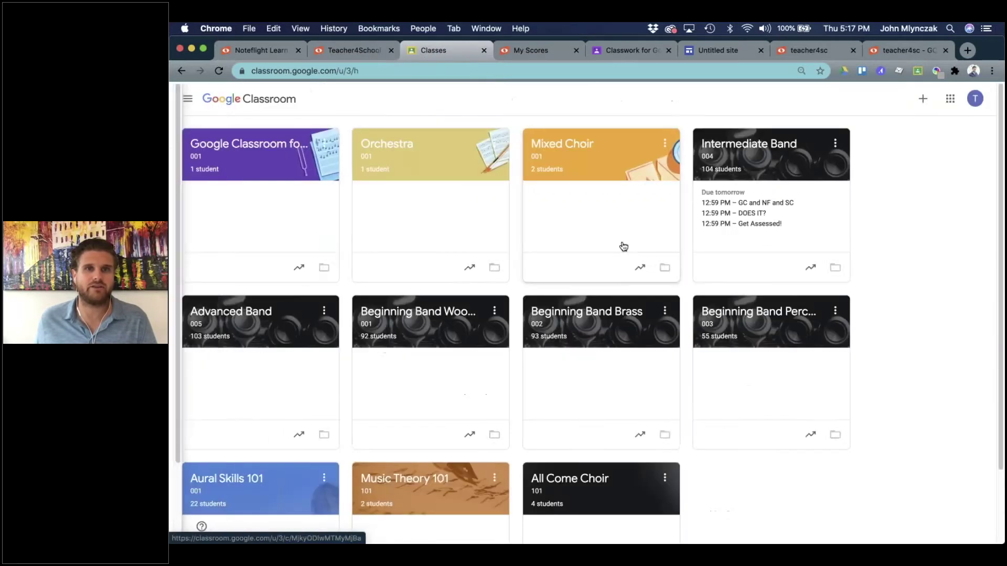
click(352, 48)
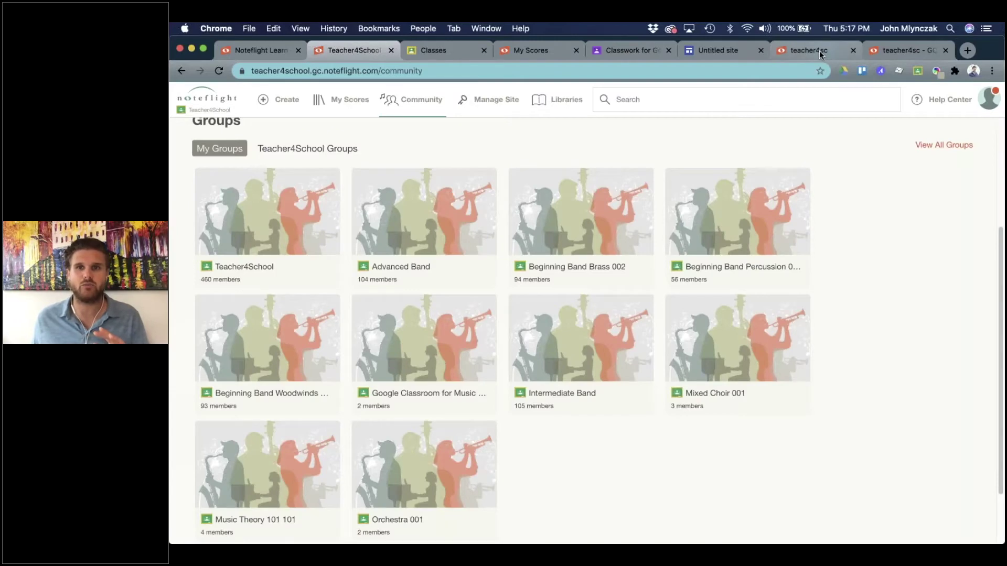
click(808, 50)
click(754, 407)
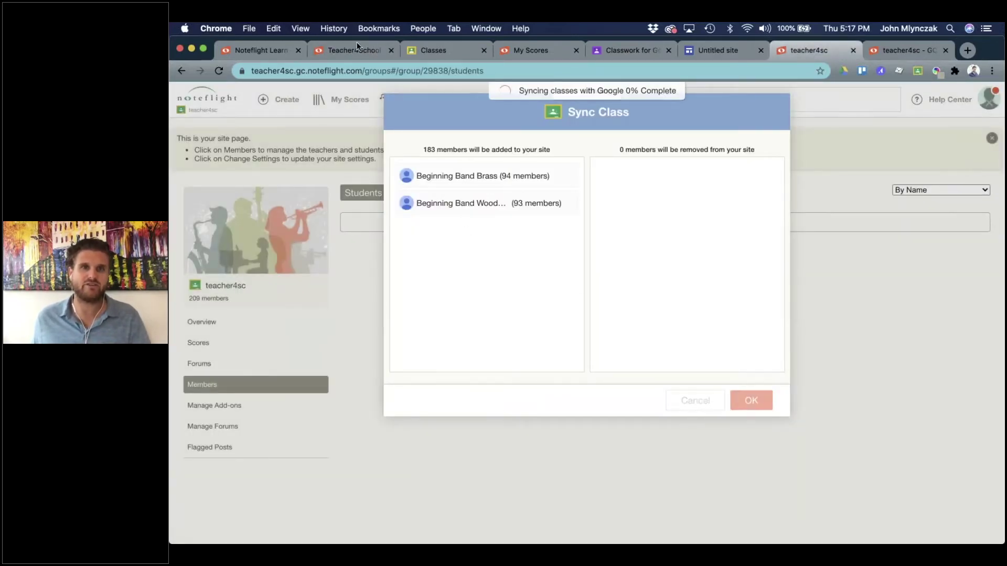
Return to Teacher4School's Community groups, showing Beginning Band Brass 002 and Beginning Band Woodwinds.
click(358, 50)
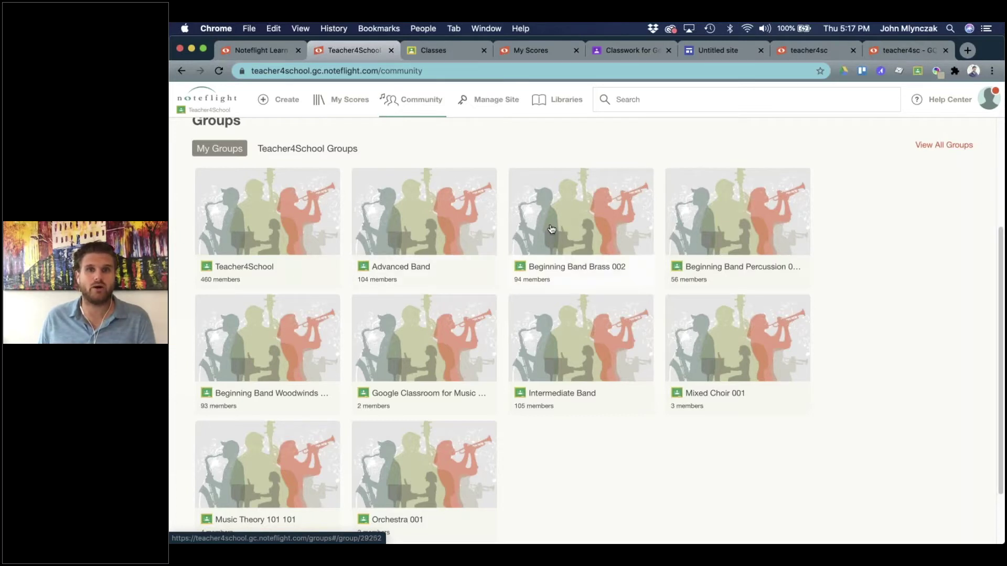
From the teacher4sc home page, open Community and select the Advanced Band 005 group.
click(800, 51)
key(ctrl+Tab)
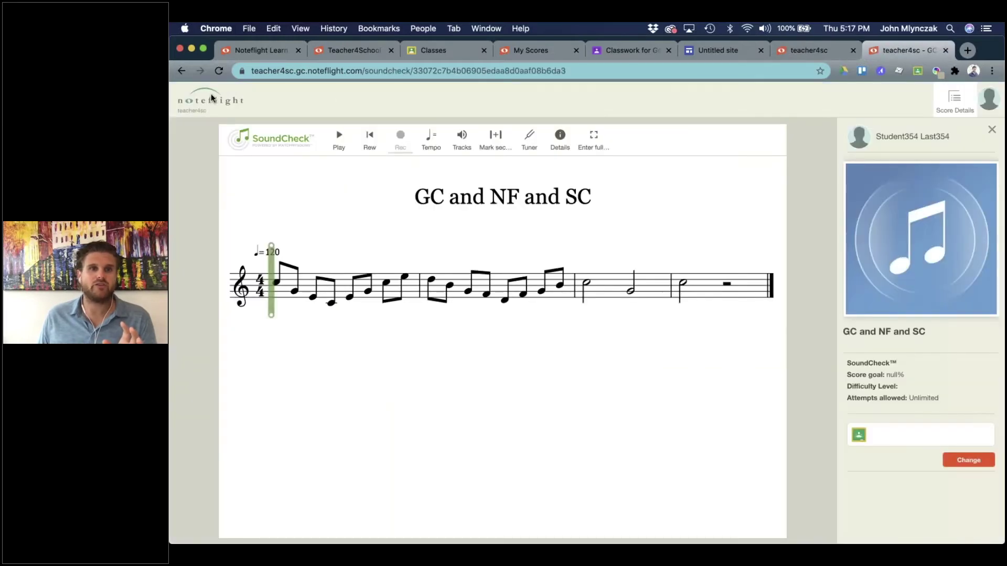
mouse_move(204, 104)
click(231, 195)
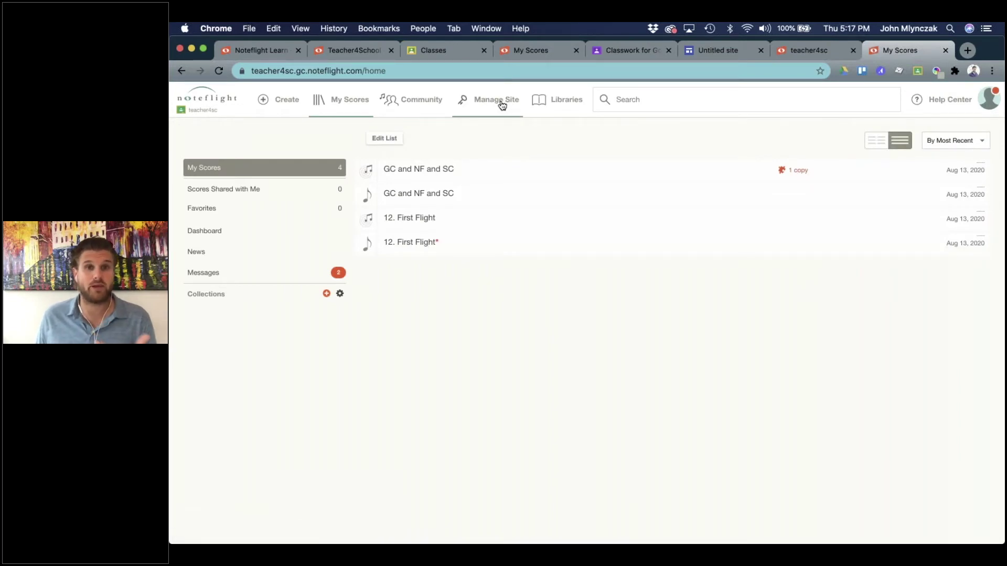
click(413, 104)
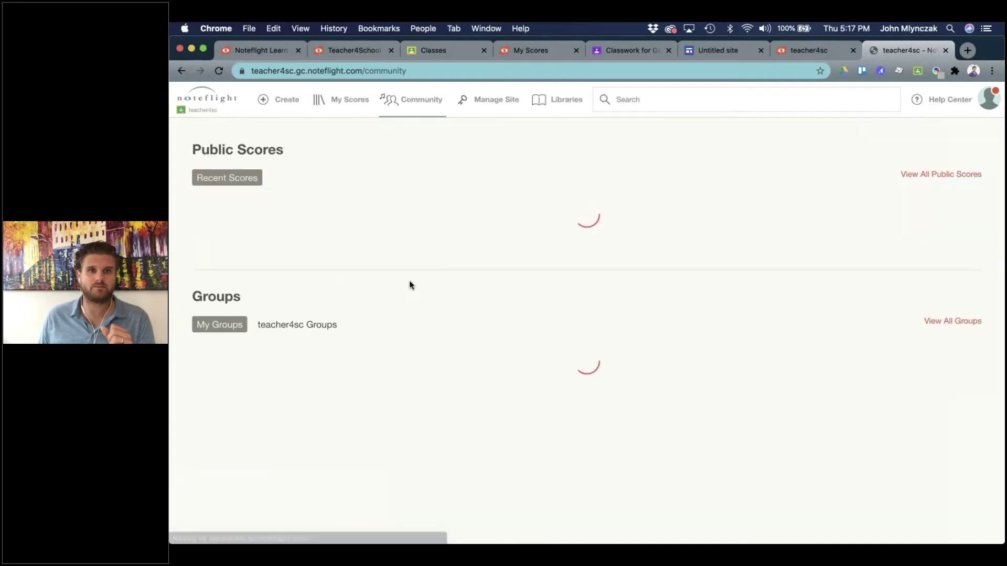
scroll(408, 285, down, 2)
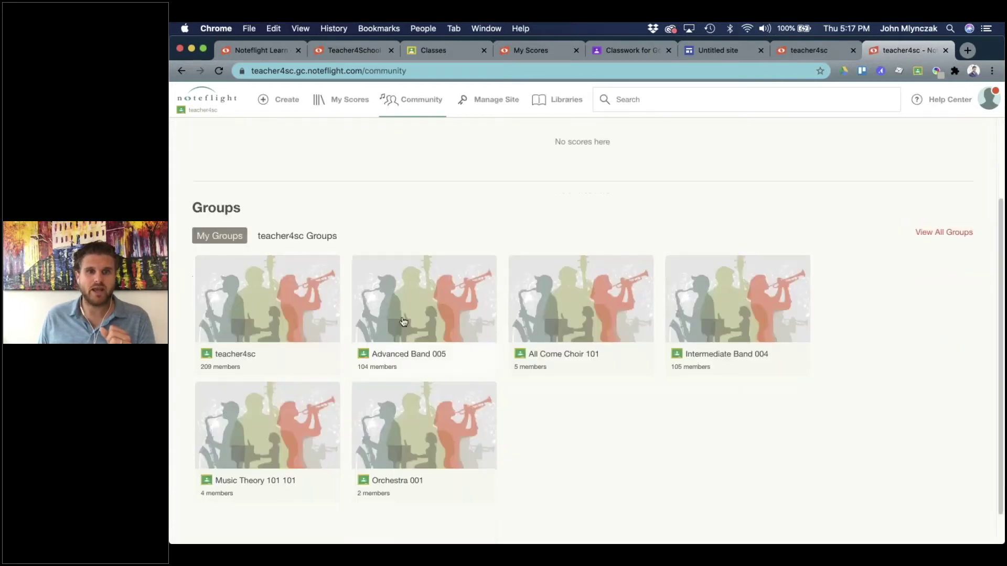
click(454, 310)
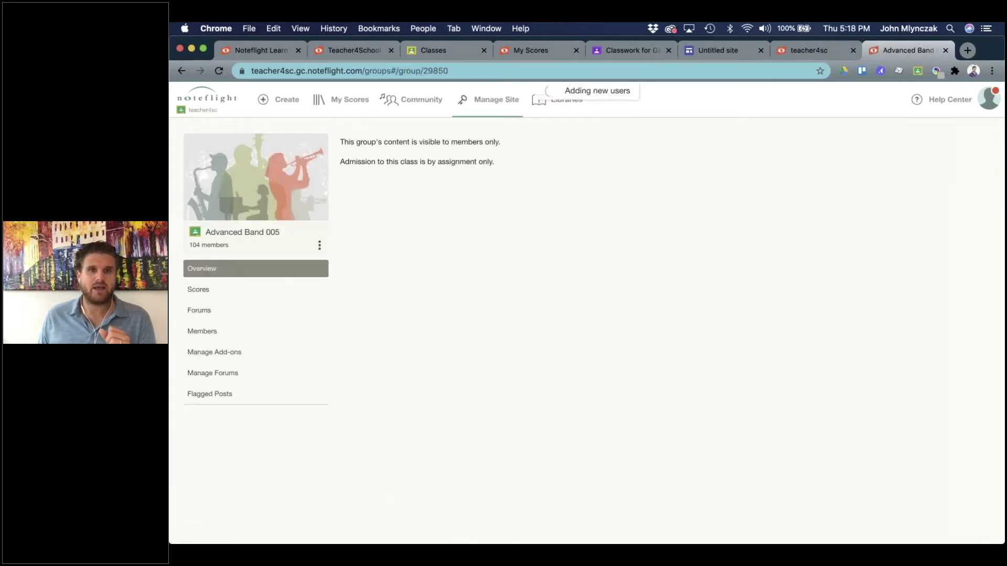
Add SoundCheck for all Advanced Band 005 students, then bring up the student's Classroom window.
click(234, 352)
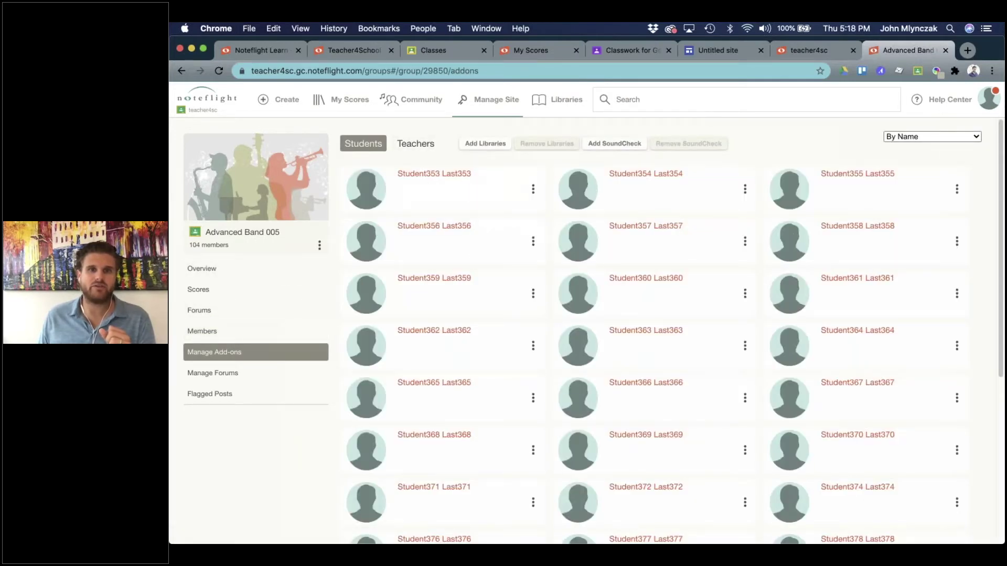
click(593, 143)
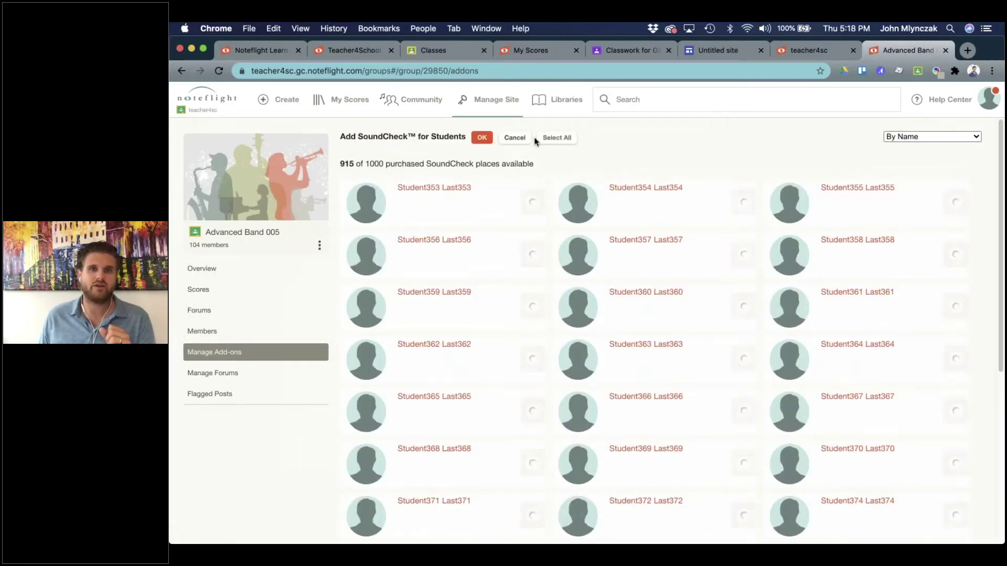
click(550, 139)
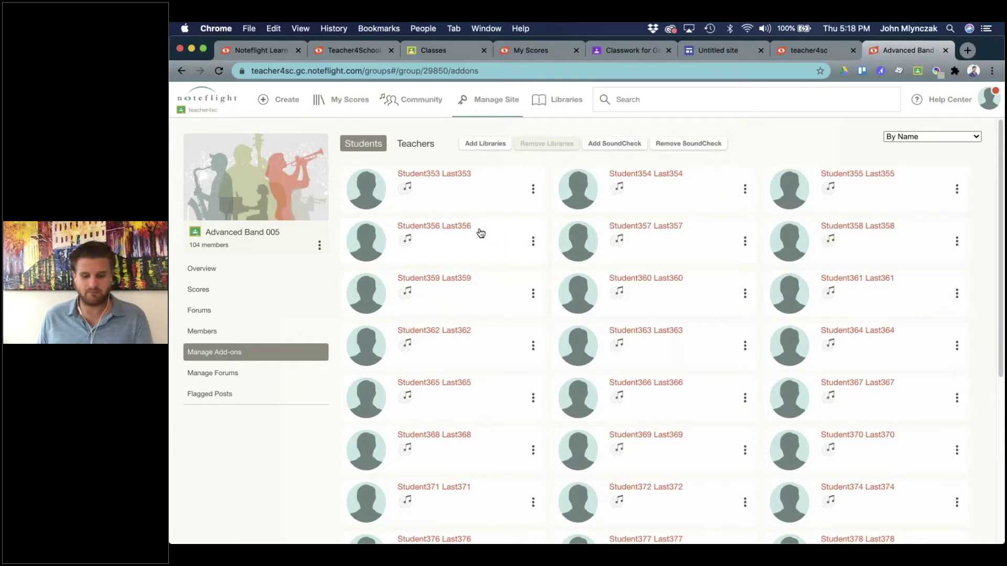
key(ctrl+Up)
click(519, 211)
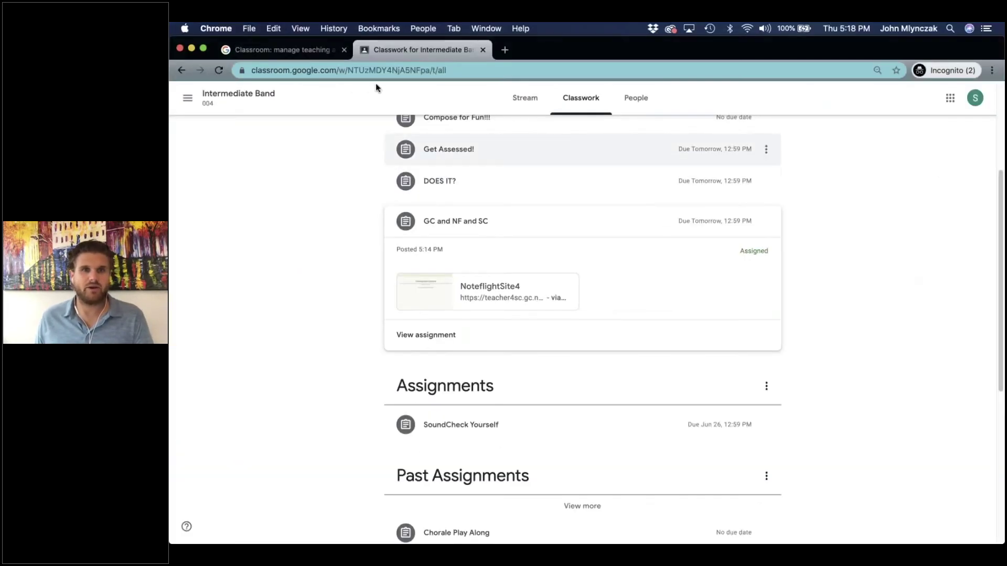
As the student, open the NoteflightSite4 attachment and continue through the Google Authorization dialog.
click(477, 287)
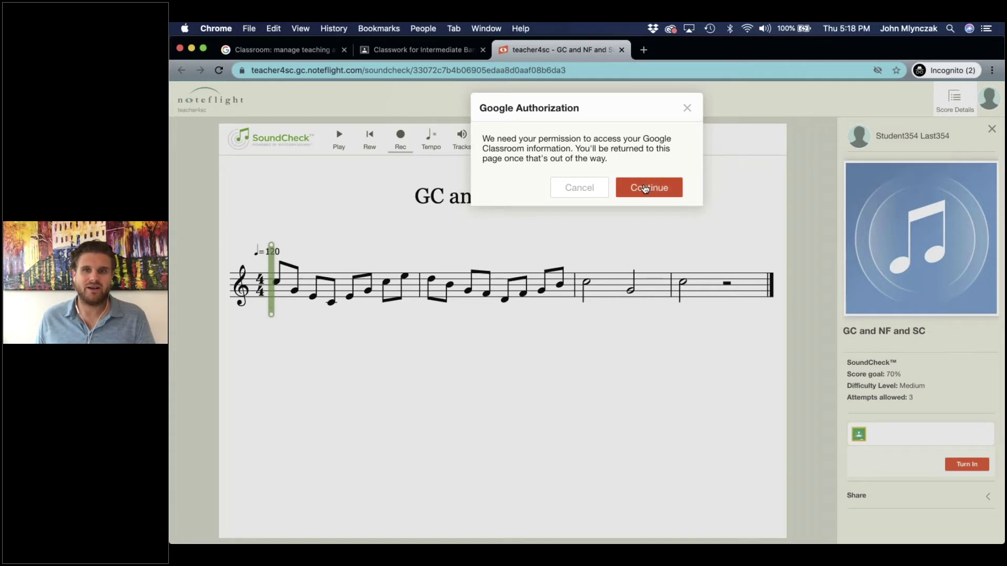
click(645, 189)
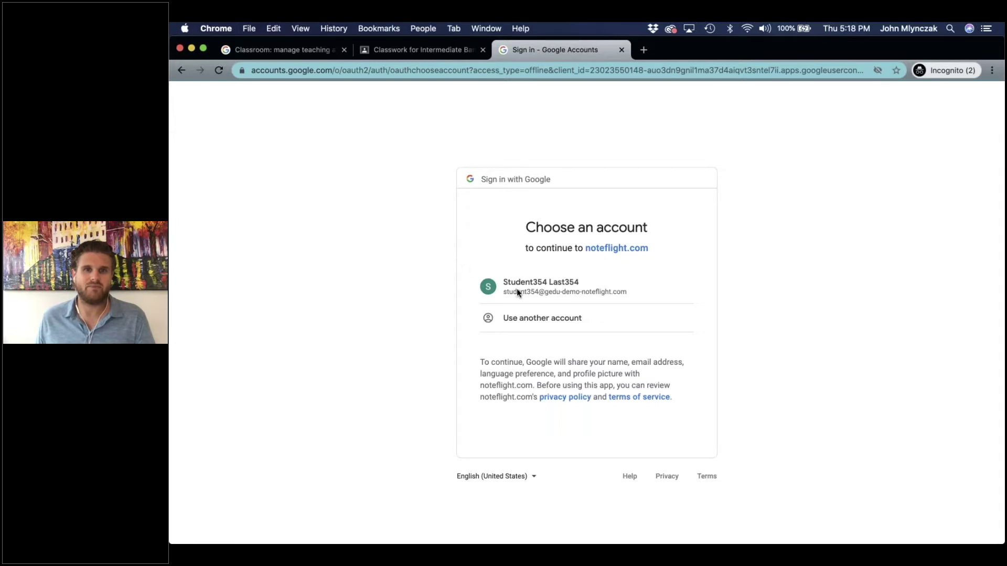
Choose the student account, proceed past the unsafe-site warning to noteflight.com, and allow access.
click(517, 288)
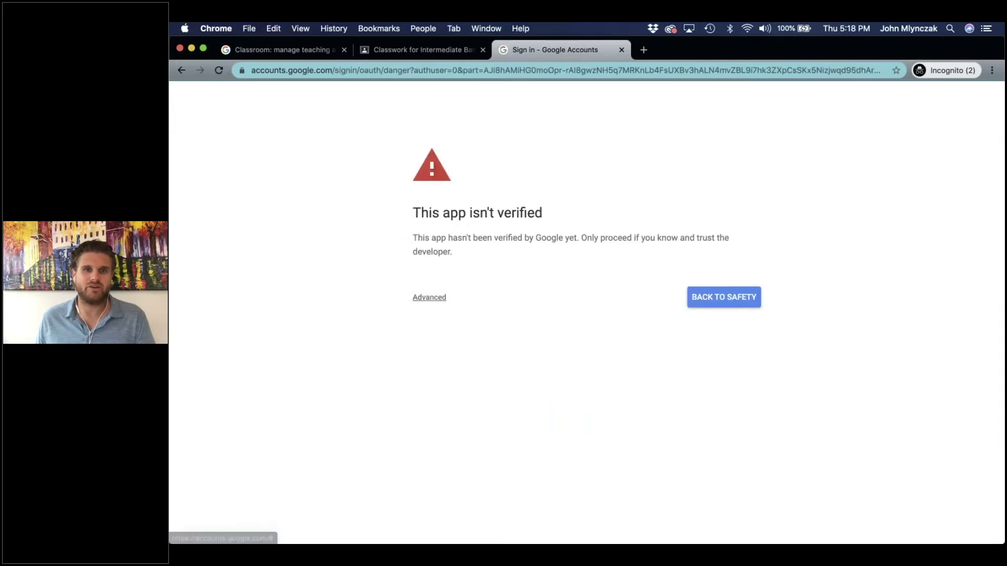
click(418, 296)
click(488, 382)
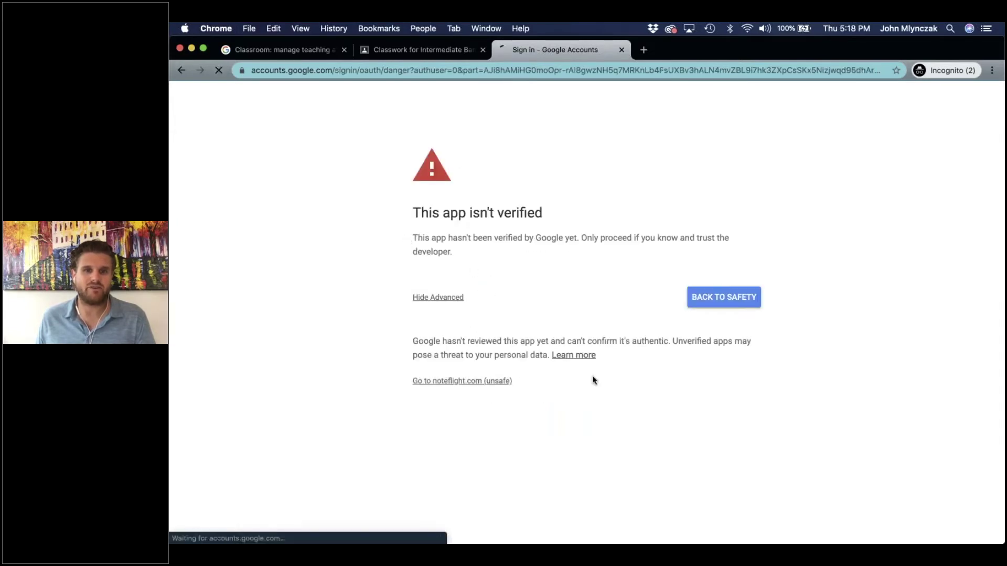
scroll(676, 451, down, 3)
click(673, 463)
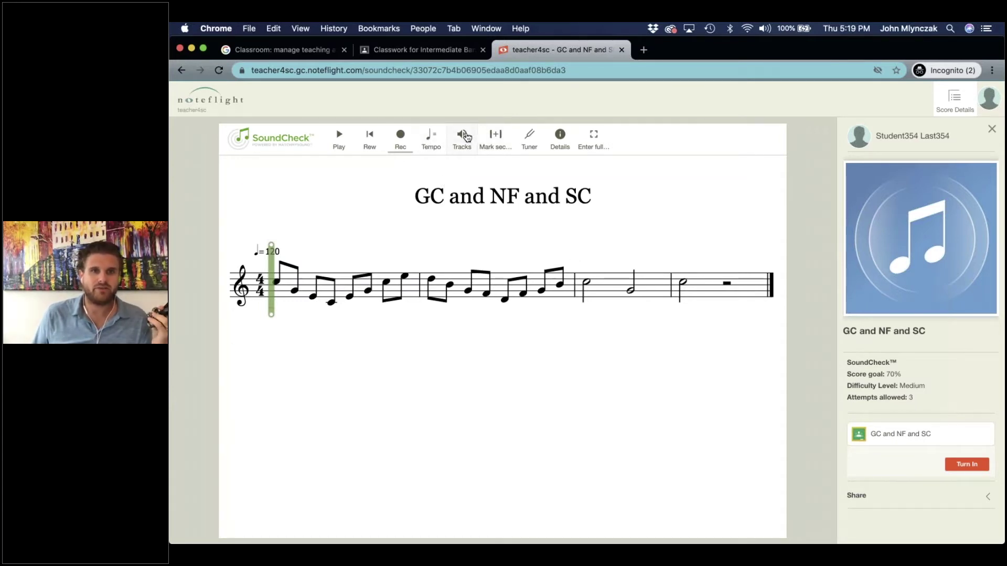
Turn on the Recording Metronome in the Tracks options.
click(466, 138)
click(239, 320)
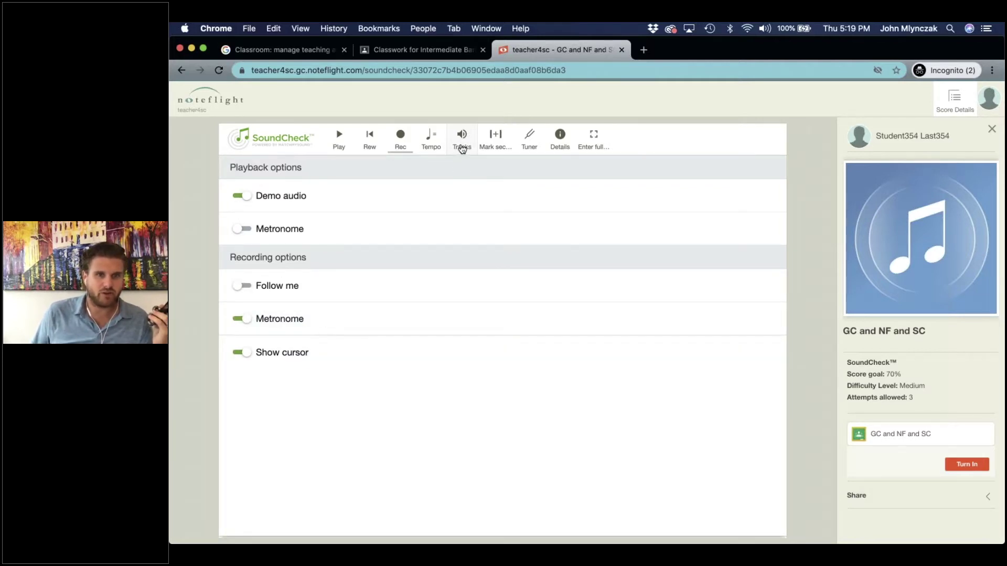
click(462, 148)
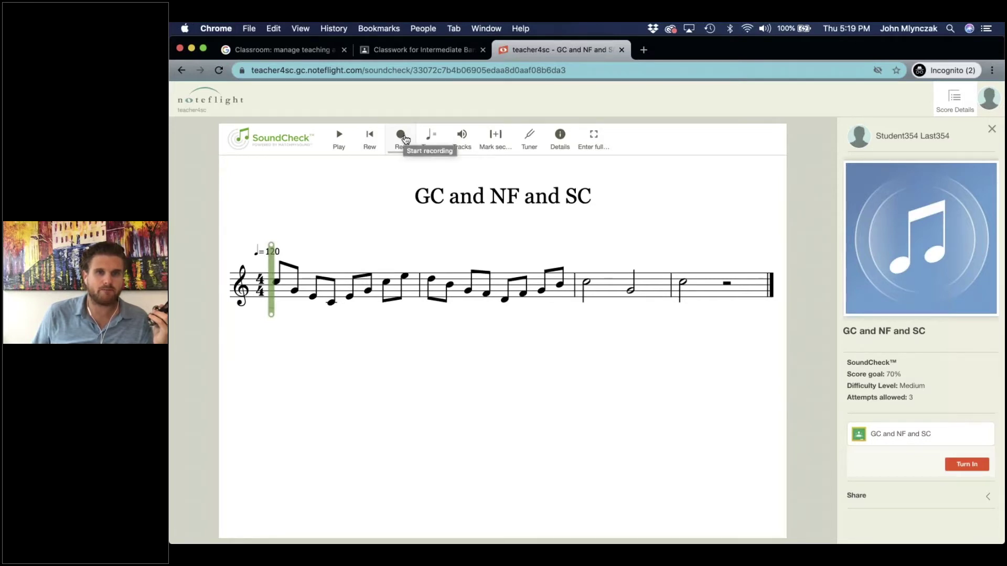
Raise the tempo from 120 toward 172 and start a SoundCheck recording.
click(431, 141)
mouse_move(471, 346)
mouse_down()
mouse_move(483, 346)
mouse_move(474, 346)
mouse_up()
click(582, 297)
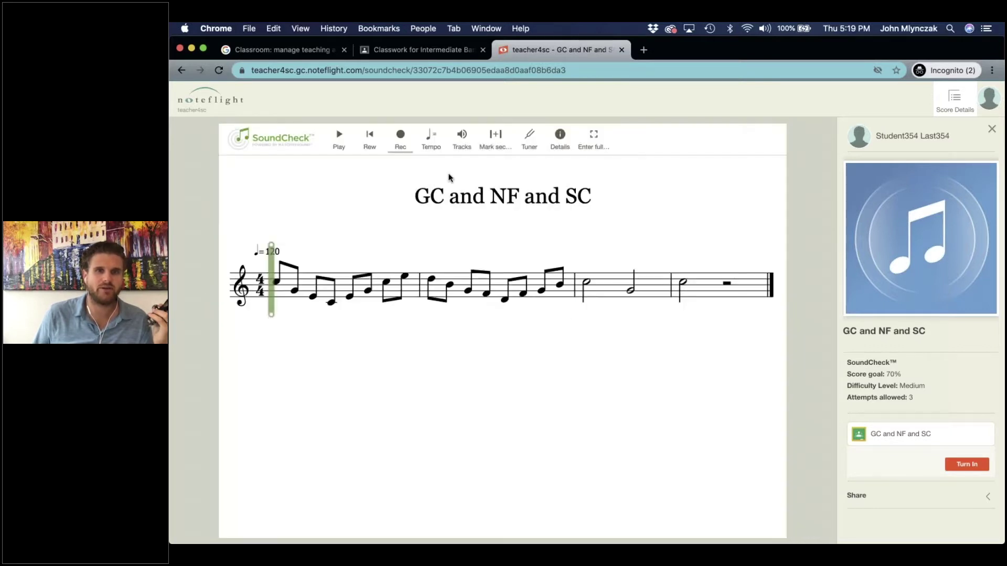
click(400, 138)
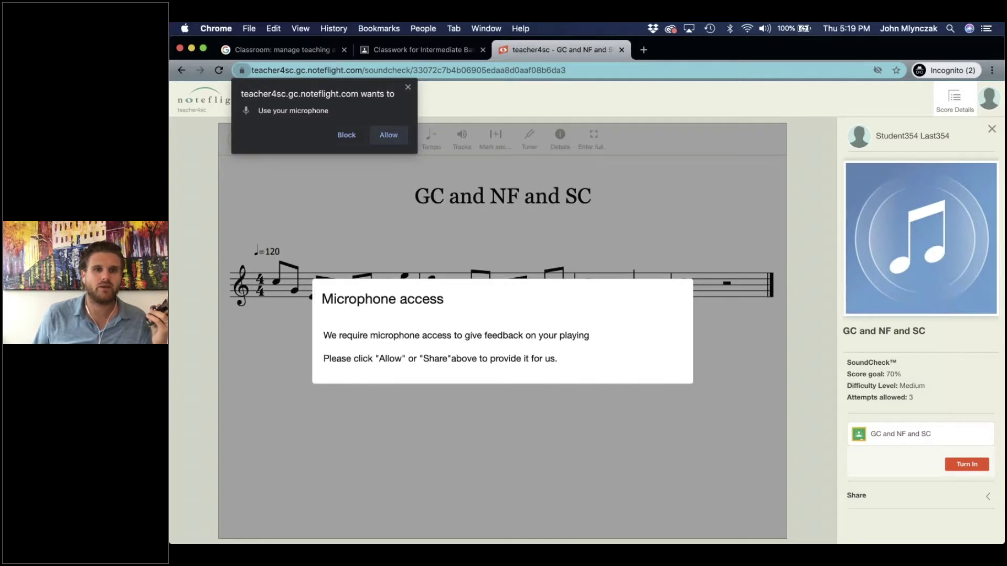
Allow microphone access, play the melody through measure 4, and stop the recording.
click(390, 136)
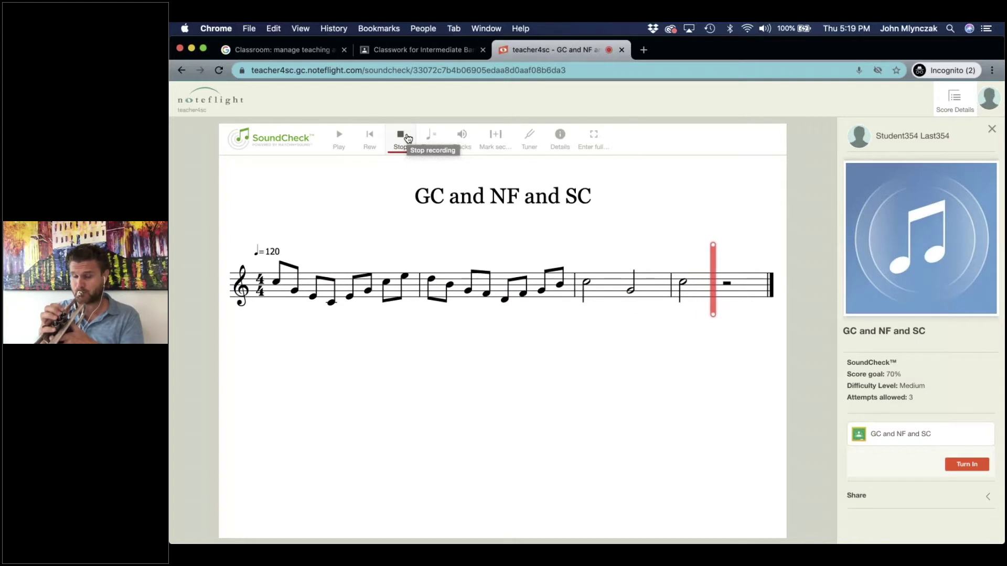
click(402, 135)
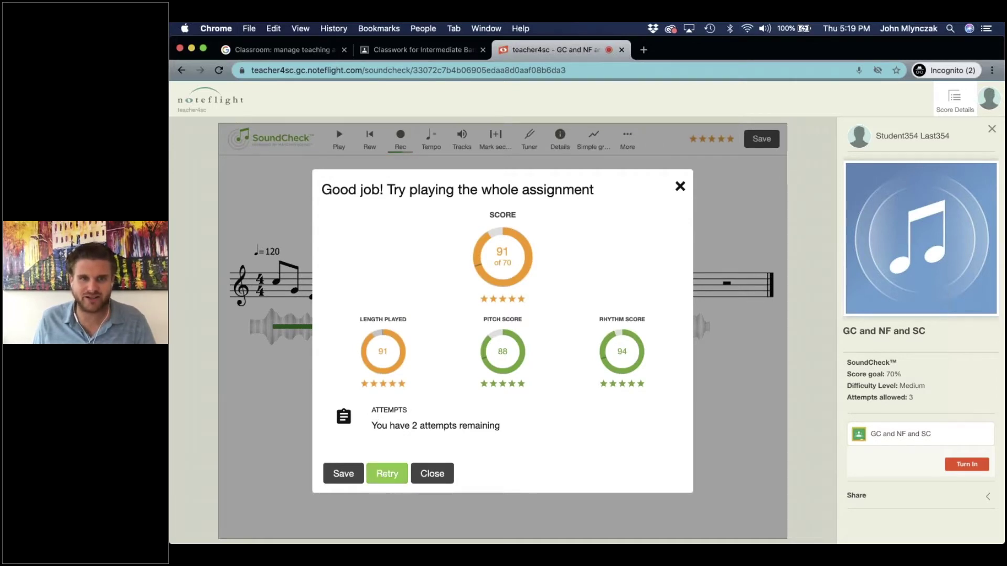
Save the 91-point attempt (88 pitch, 94 rhythm) from the results dialog.
click(343, 474)
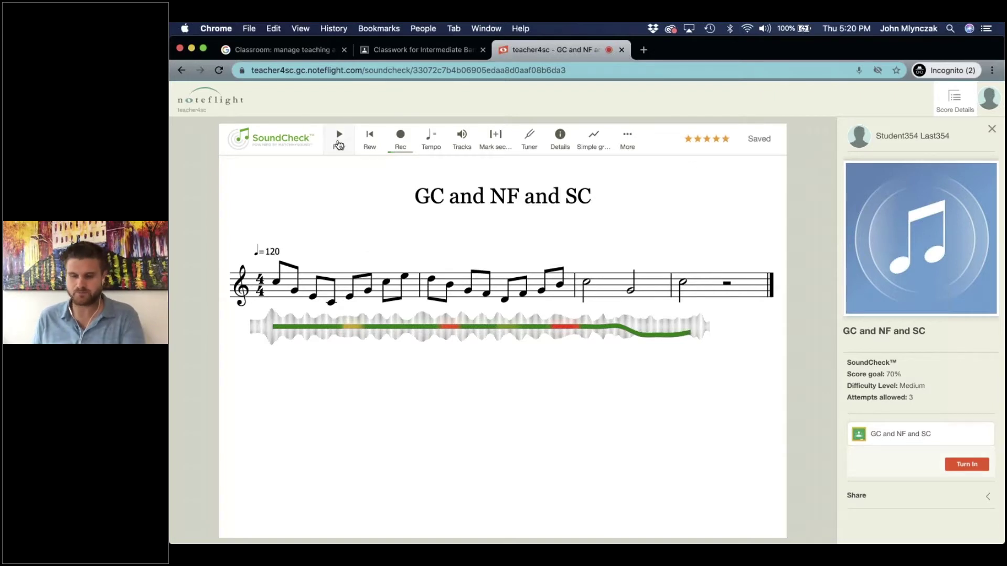
Play back the recording from the first measure at lower volume, then pause.
key(XF86AudioLowerVolume)
key(XF86AudioLowerVolume)
key(XF86AudioLowerVolume)
key(XF86AudioLowerVolume)
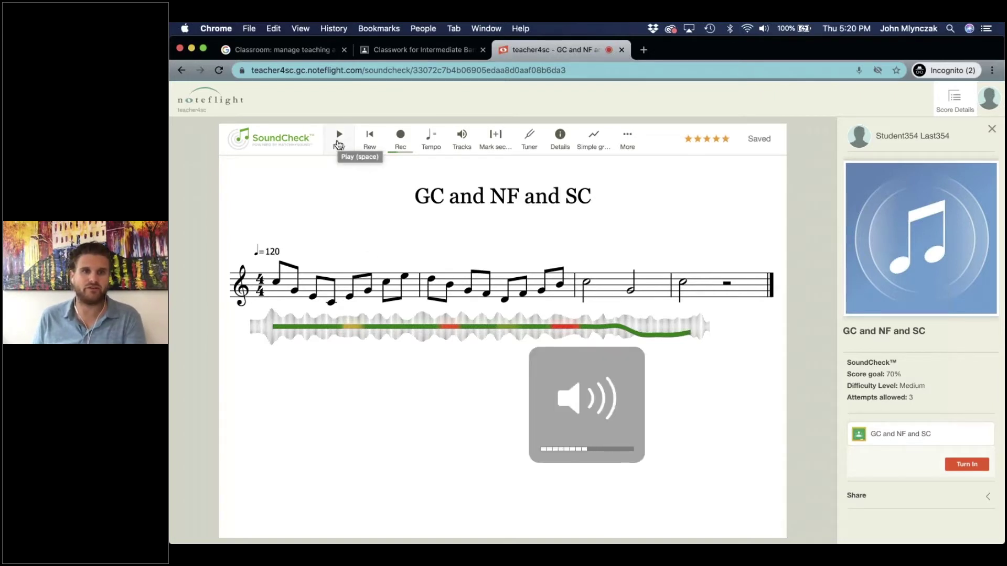
click(339, 144)
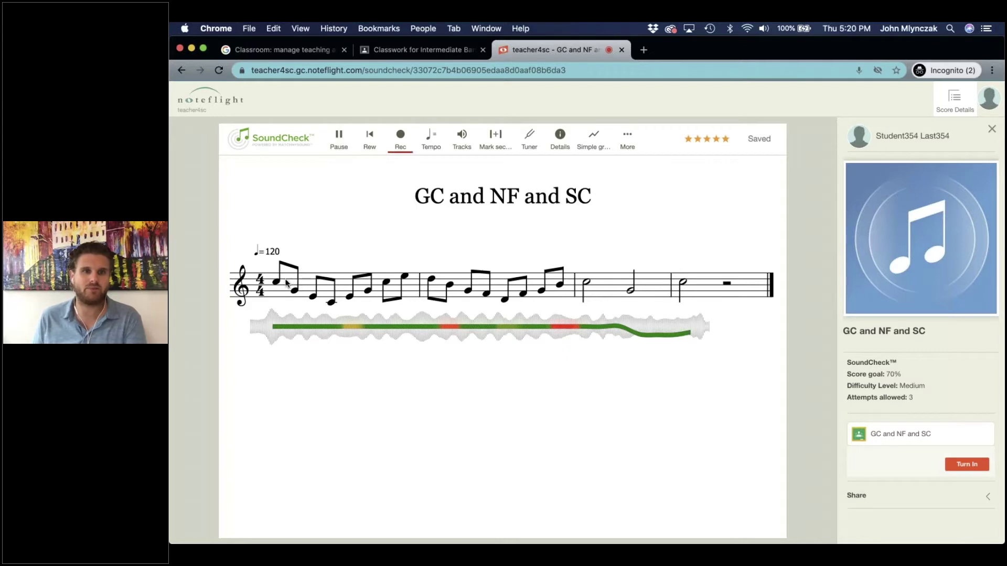
click(285, 330)
key(space)
key(XF86AudioLowerVolume)
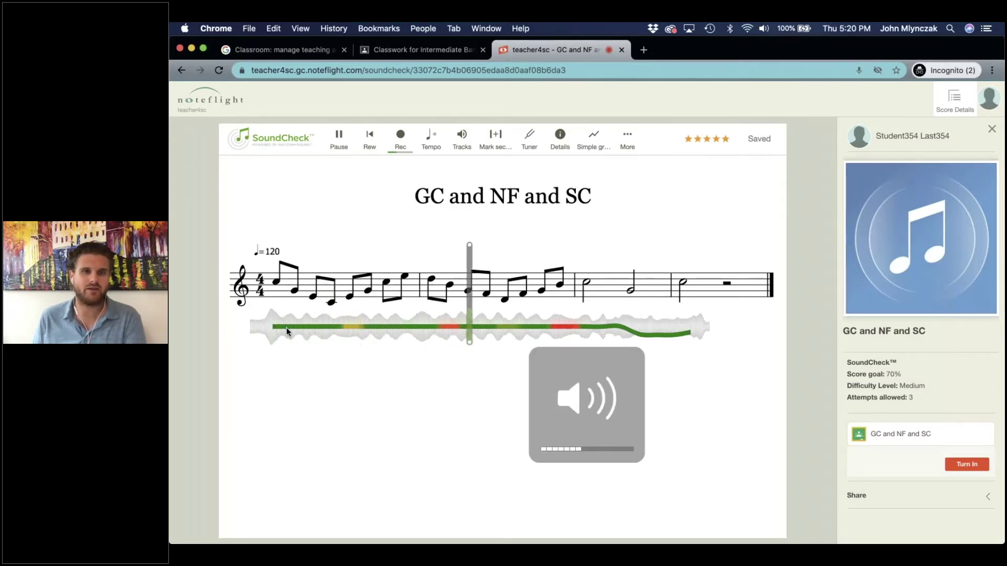
click(336, 143)
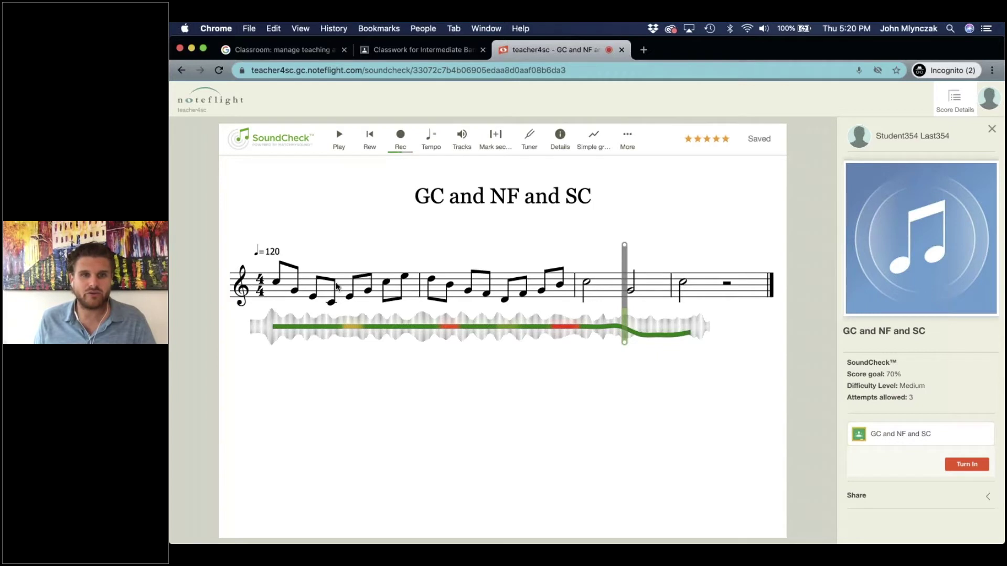
Replay from measure one's second note, then scrub through measures one and two to check pitch feedback.
click(305, 286)
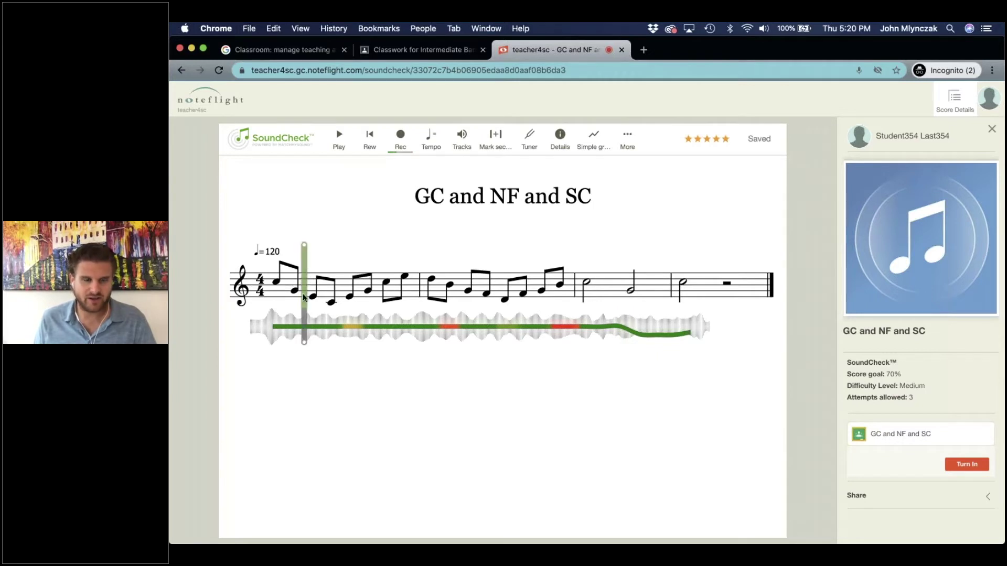
key(space)
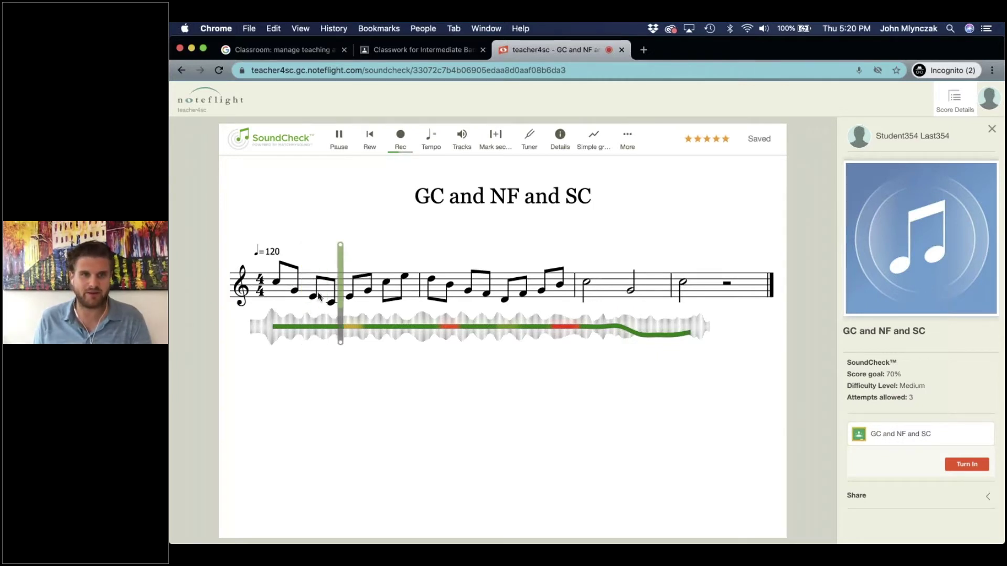
key(XF86AudioRaiseVolume)
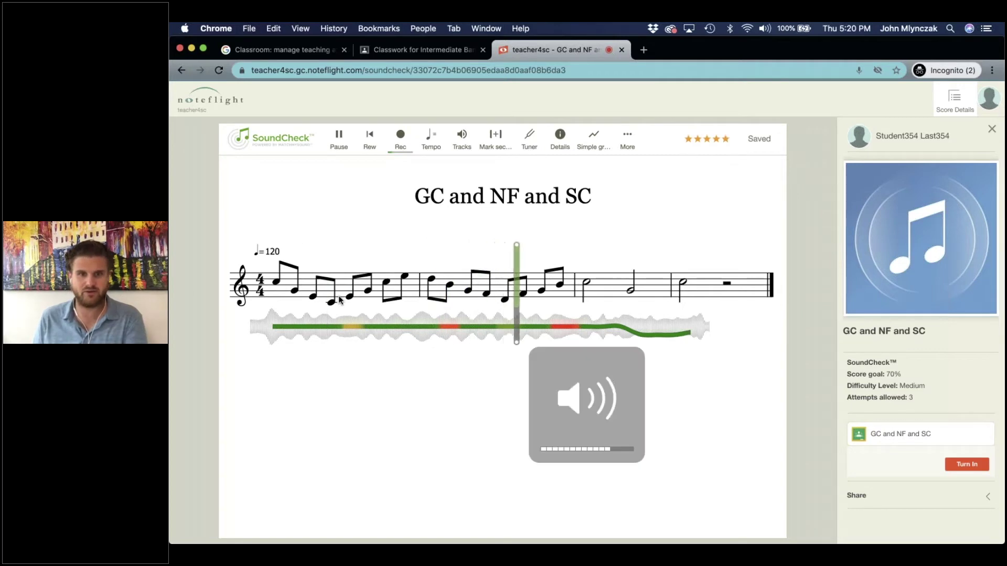
key(space)
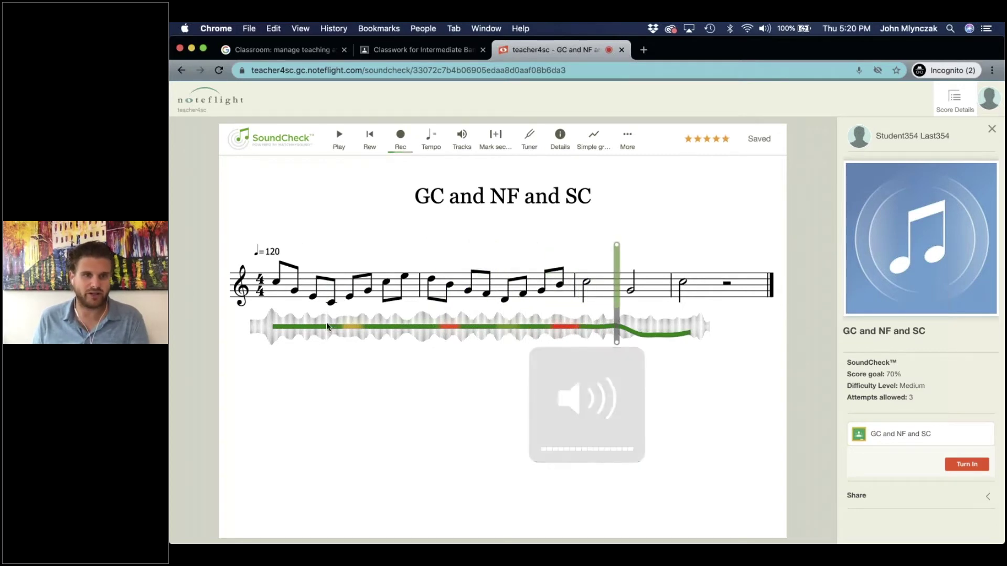
click(326, 322)
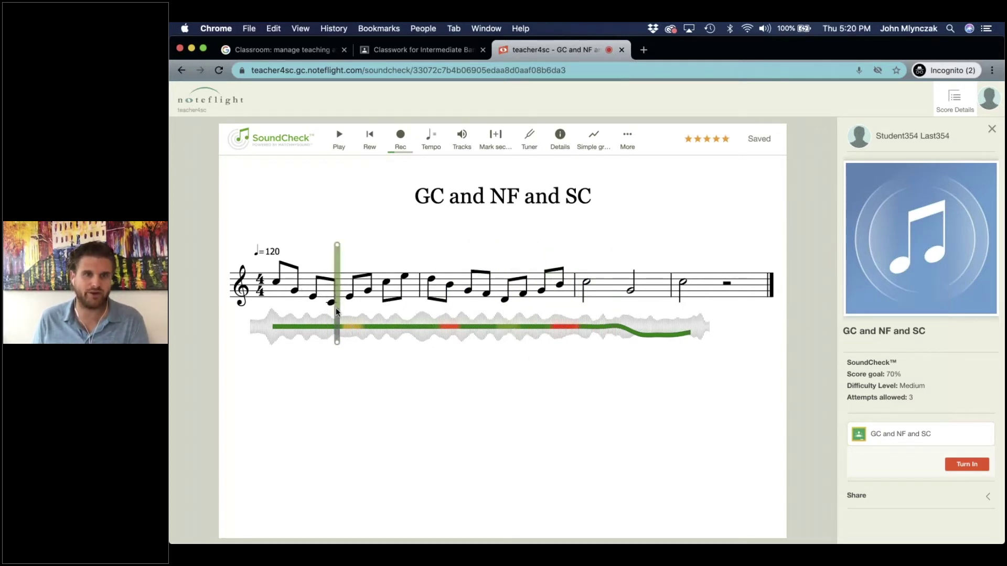
drag(338, 320, 403, 321)
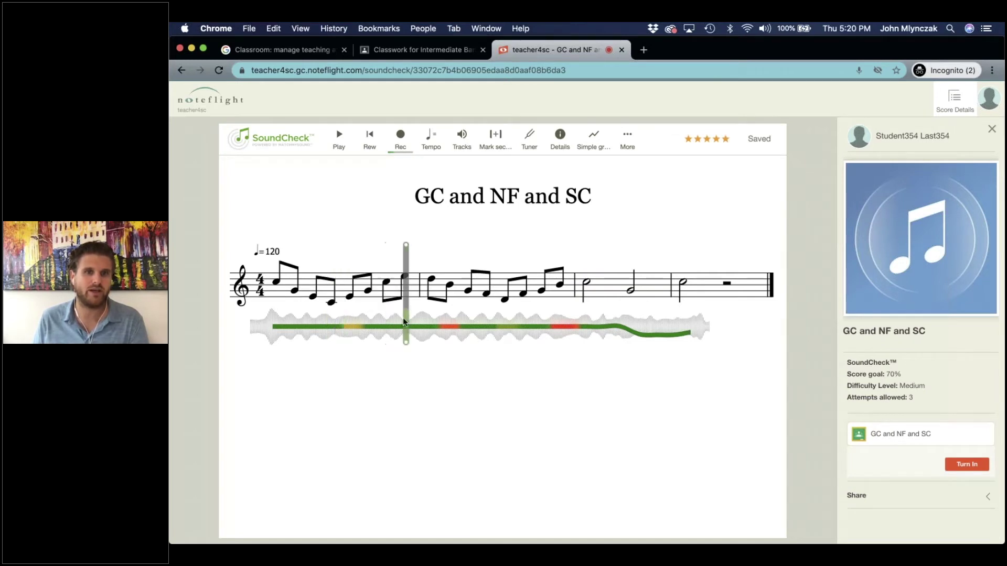
click(416, 300)
drag(505, 287, 517, 327)
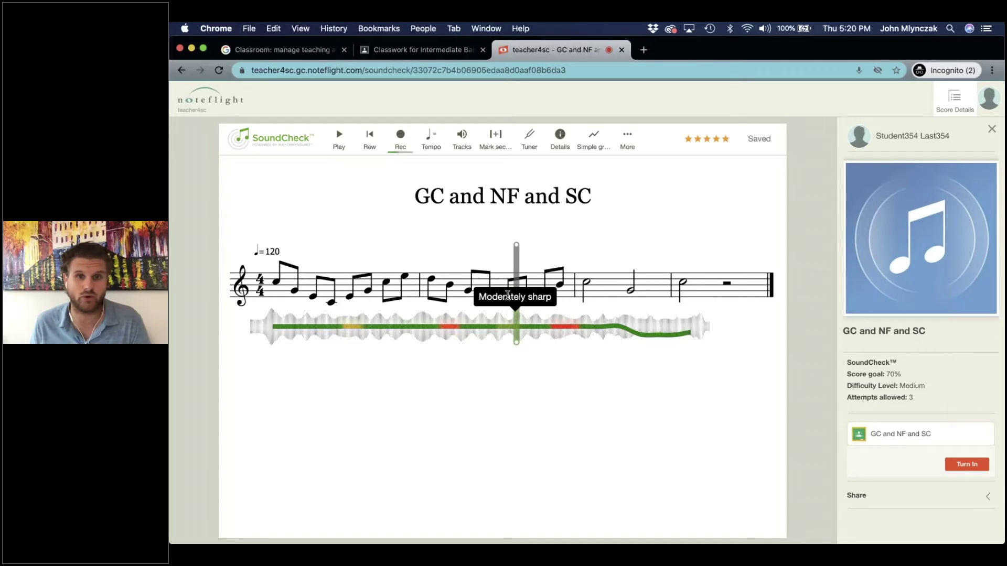
Check the Tracks options and turn the assignment in to Google Classroom.
click(461, 141)
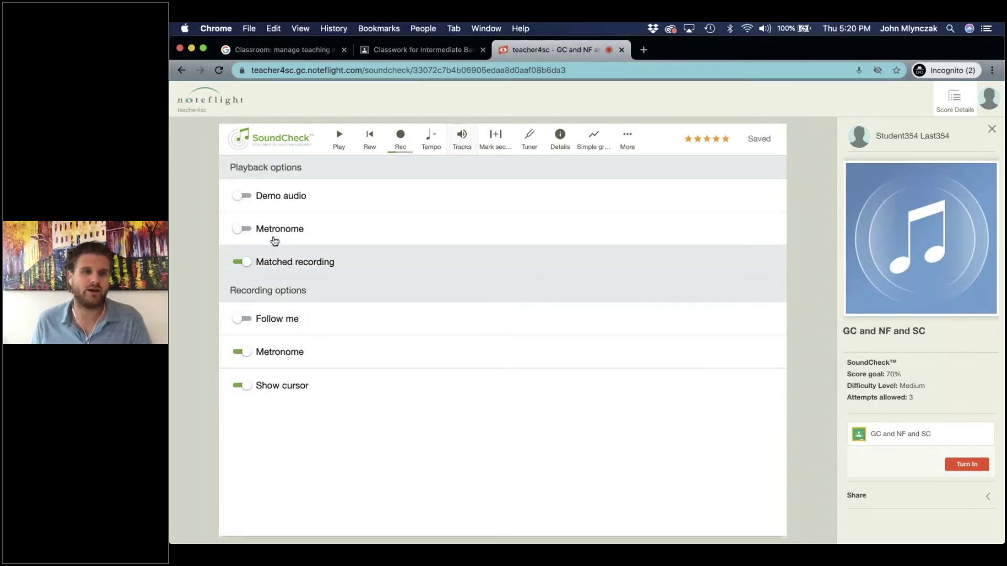
click(463, 140)
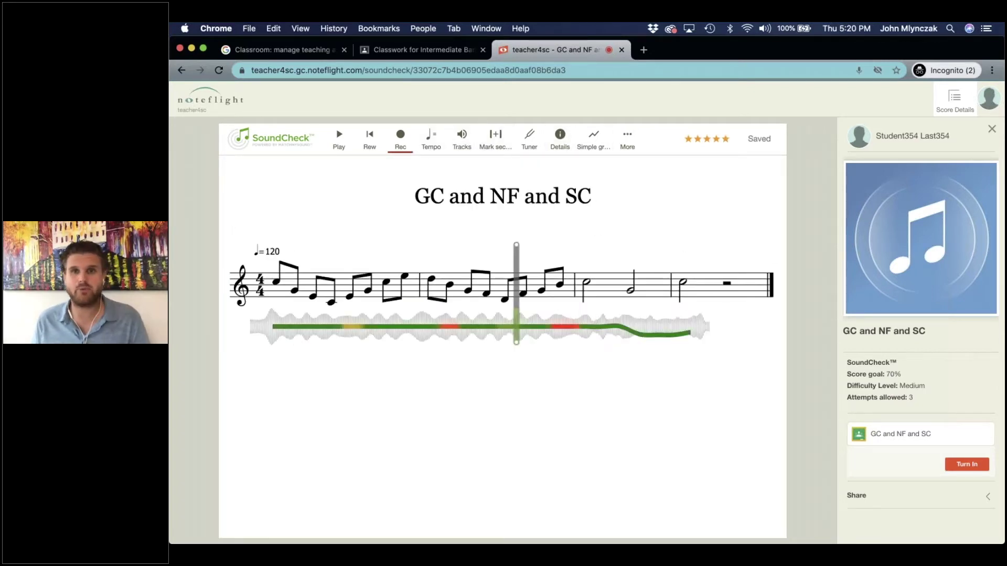
click(967, 466)
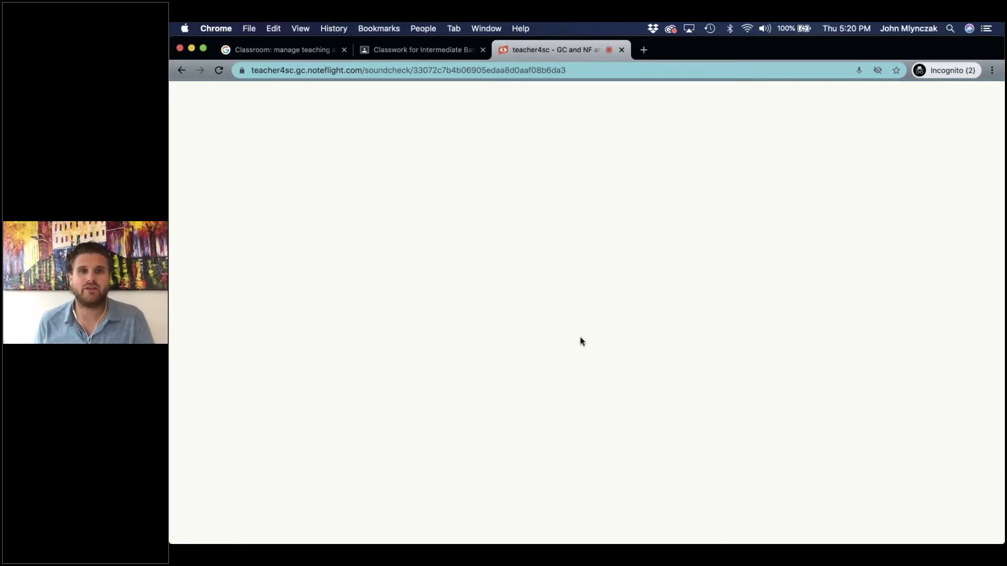
Switch to the teacher's window and go to the Intermediate Band class's Classwork list.
key(ctrl+Up)
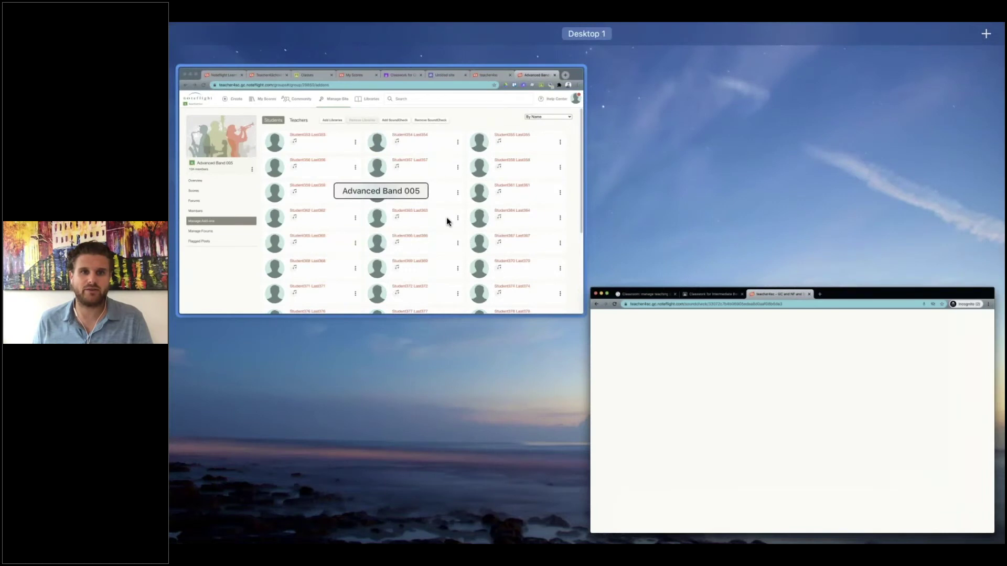
click(448, 220)
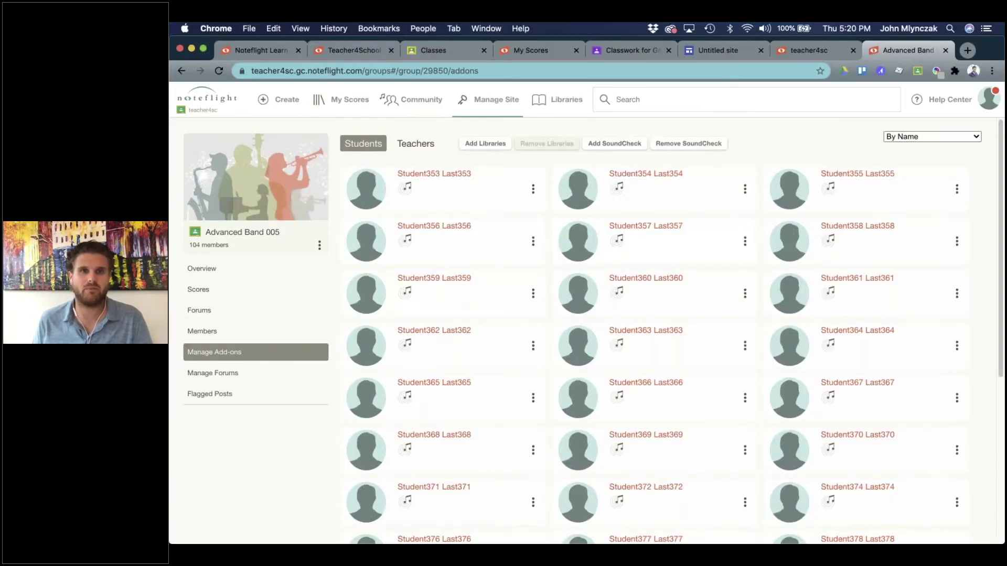
click(459, 50)
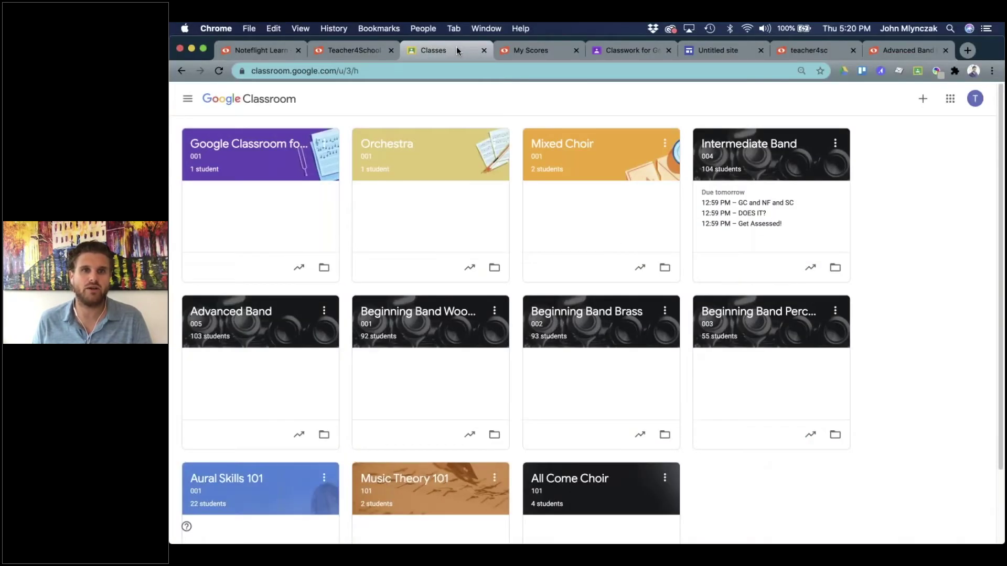
click(733, 153)
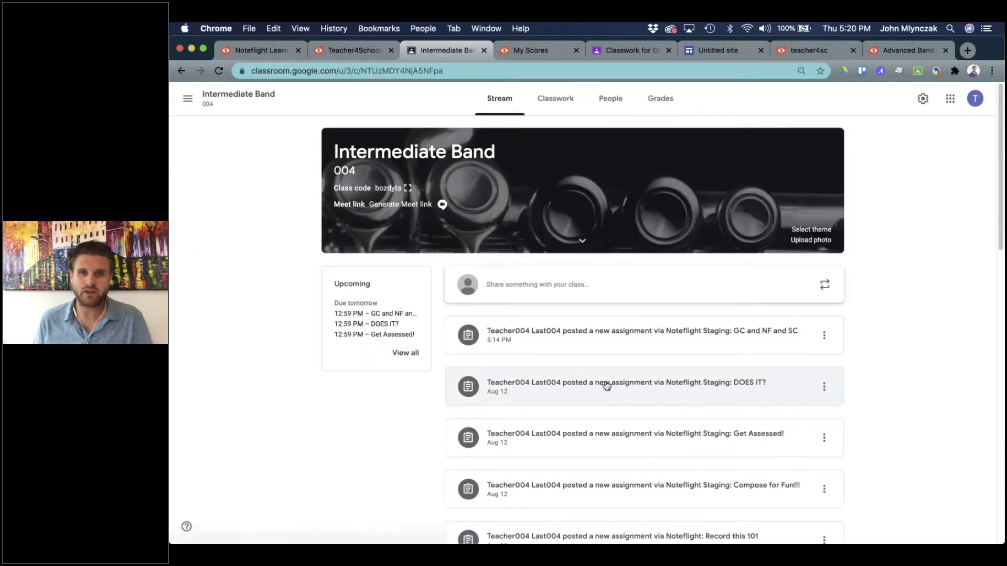
click(548, 110)
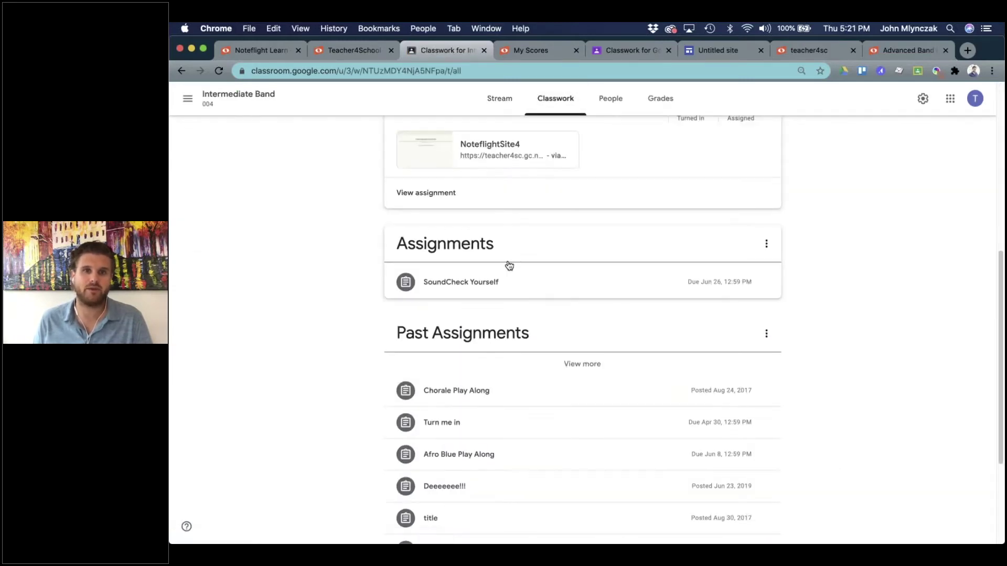
Refresh the GC and NF and SC assignment, open its 1 turned-in item, and open the student's recording.
click(515, 193)
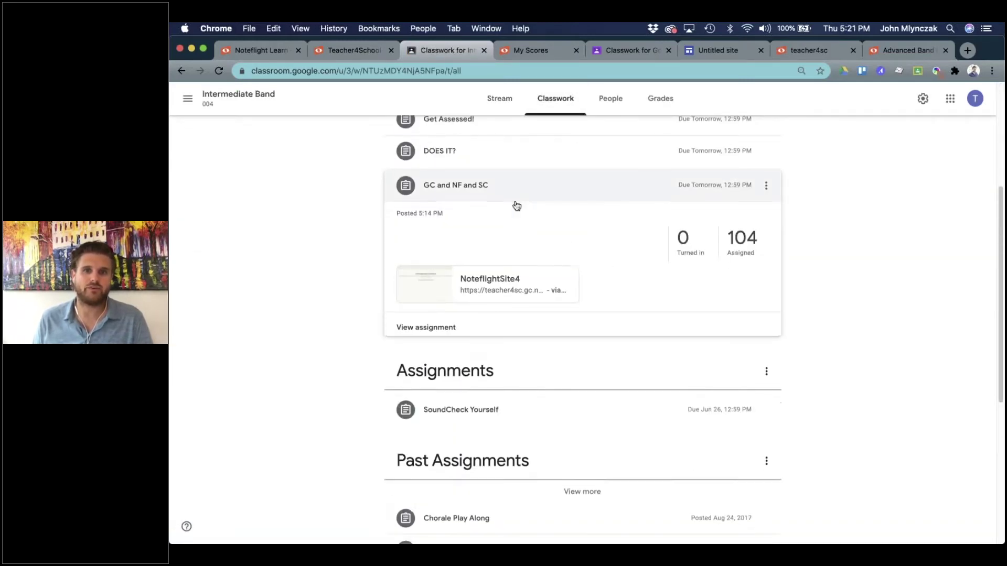
click(493, 181)
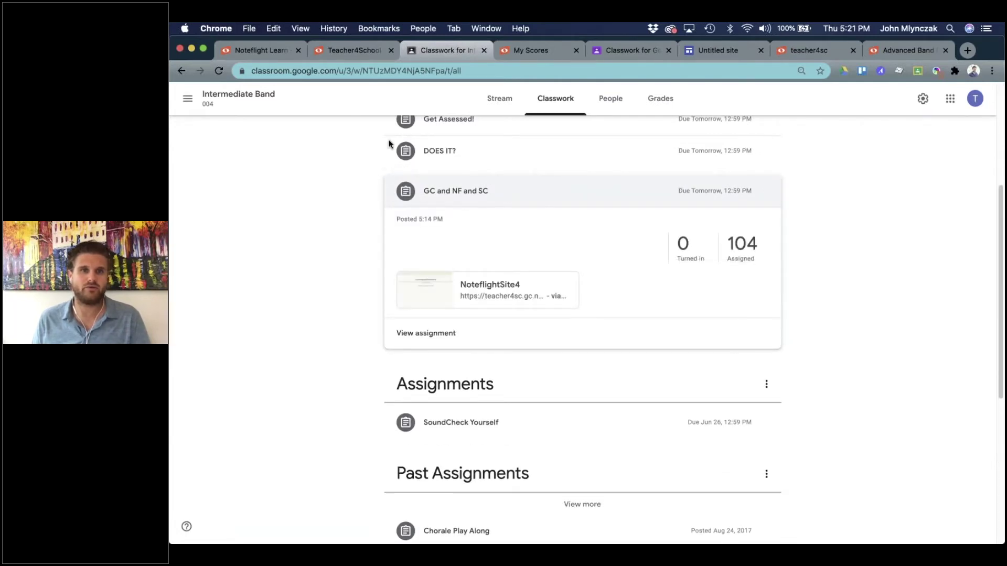
click(442, 193)
click(447, 187)
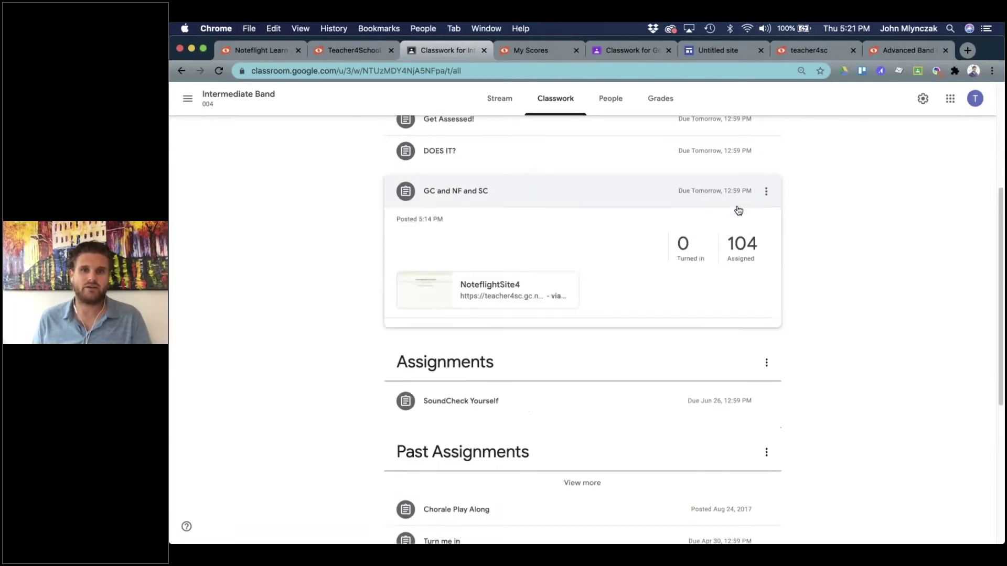
click(682, 247)
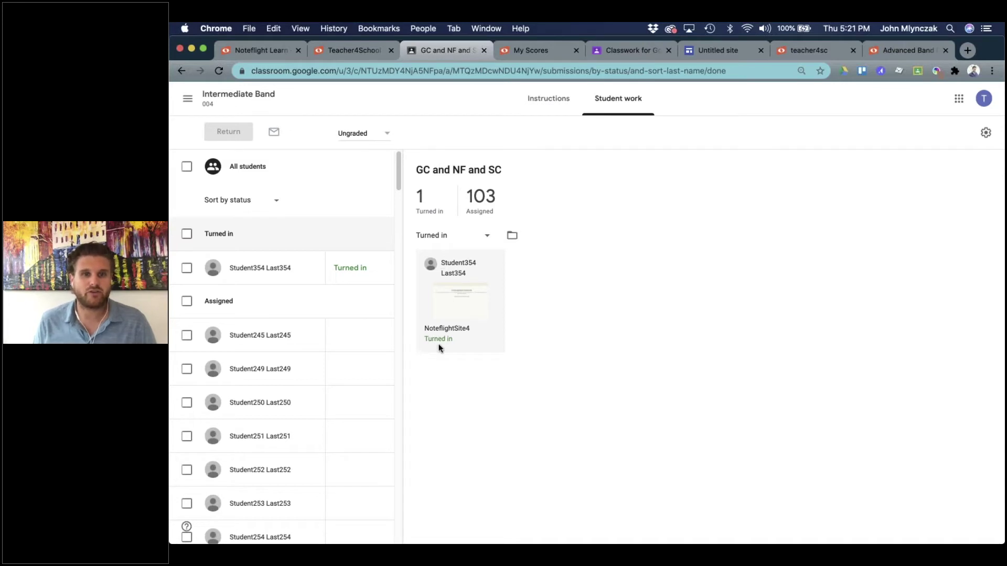
click(455, 321)
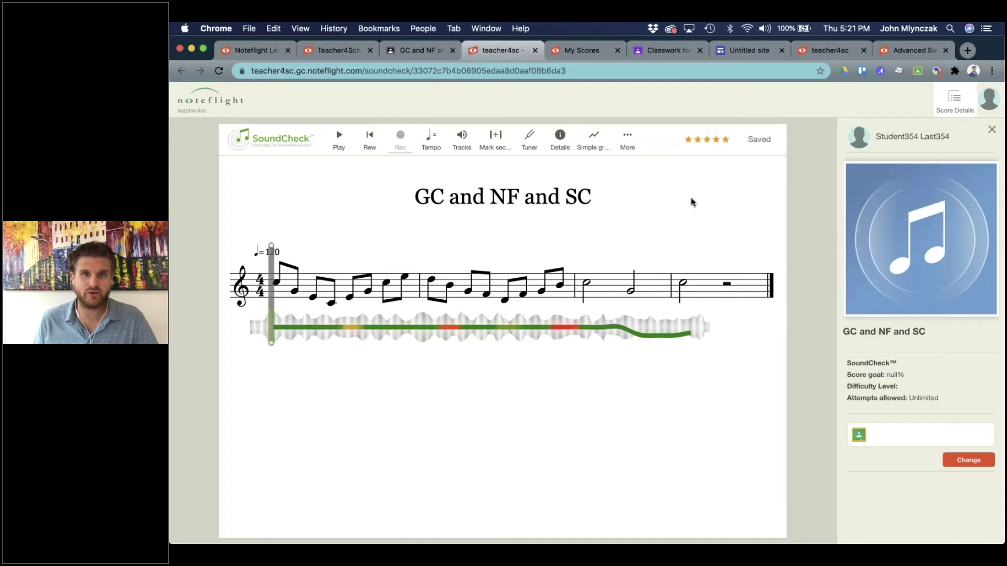
View the submission's 91 SoundCheck result, close it, and return to the Classroom student work tab.
click(687, 141)
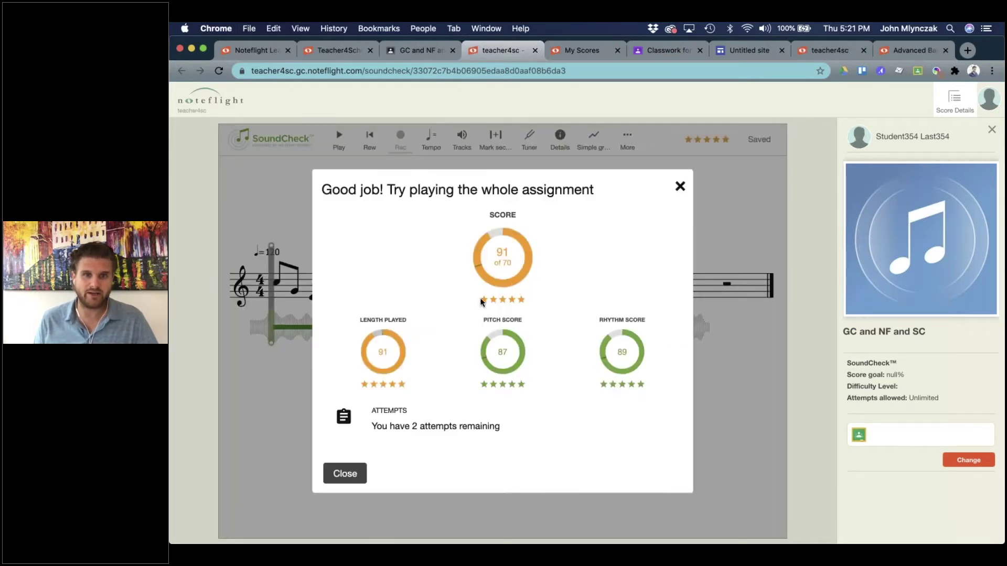
click(680, 187)
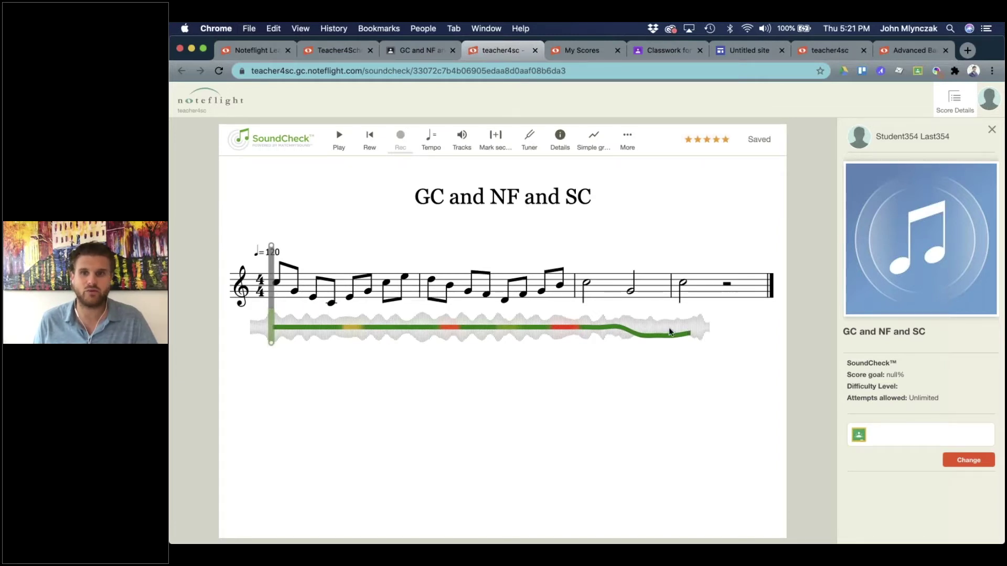
click(414, 52)
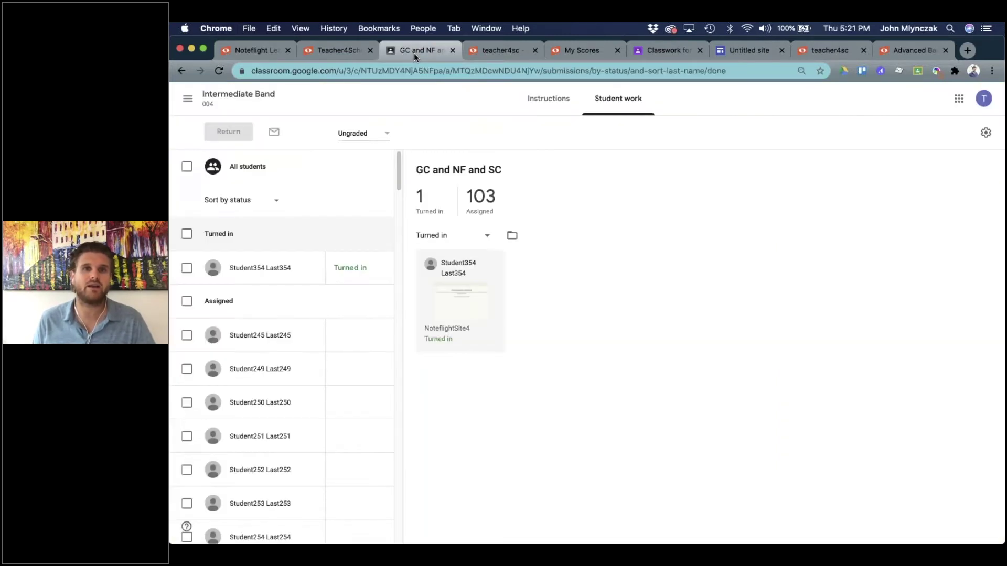
Change the assignment from Ungraded to 100 points and confirm the update.
click(359, 131)
key(BackSpace)
key(BackSpace)
key(BackSpace)
key(BackSpace)
key(BackSpace)
key(BackSpace)
key(BackSpace)
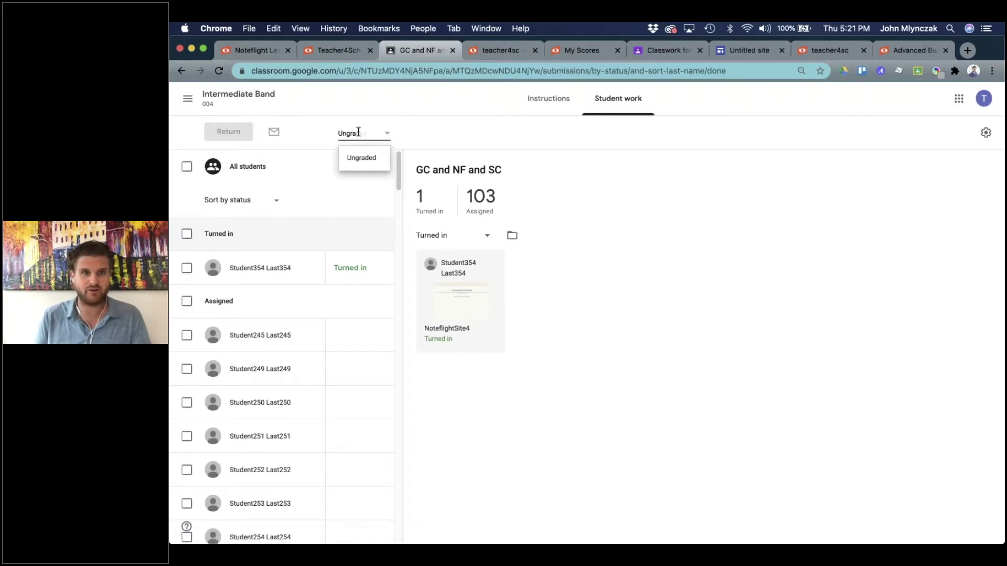
text(100)
key(Return)
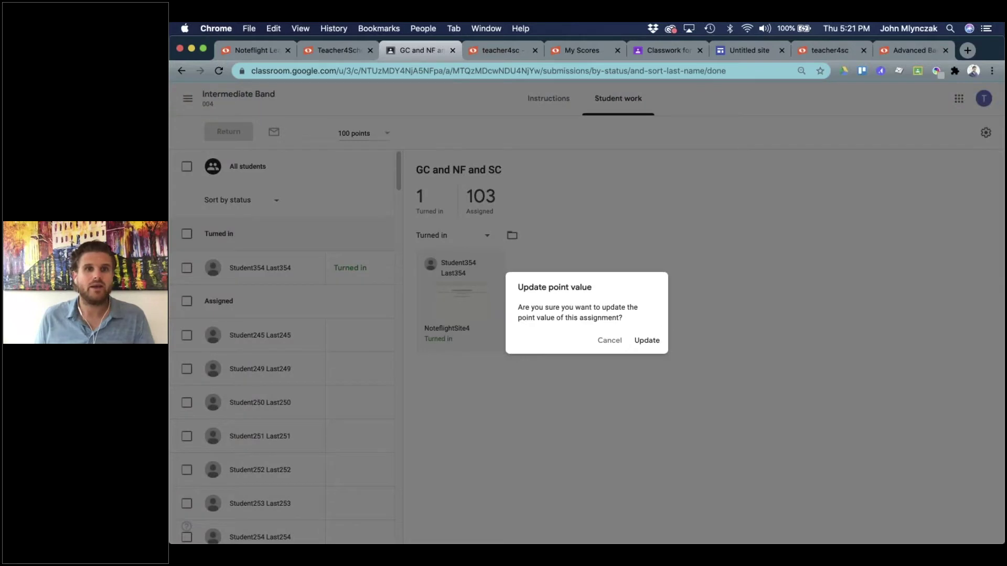
click(641, 342)
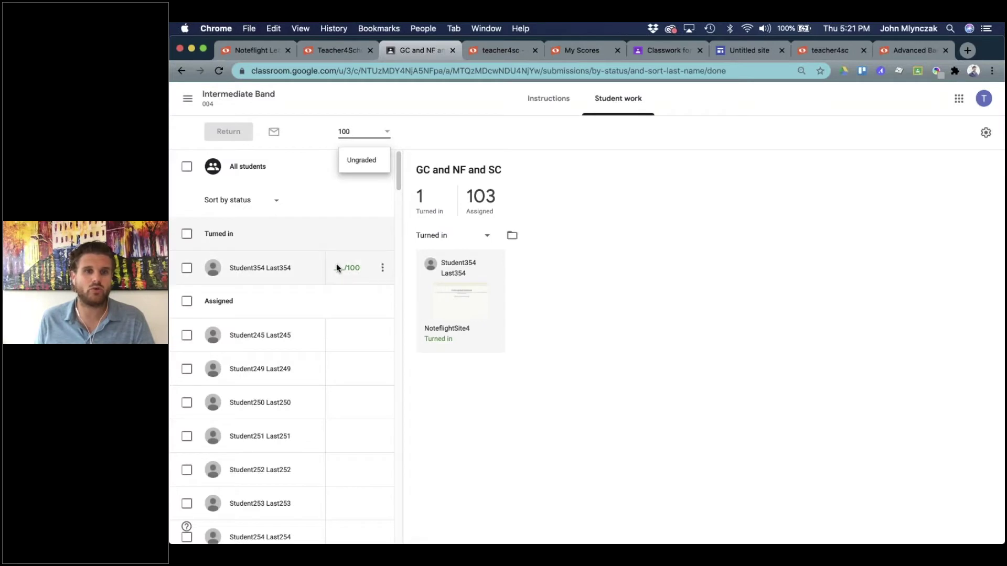
Open the turned-in student's submission and view its 91 SoundCheck performance results.
click(342, 268)
click(498, 47)
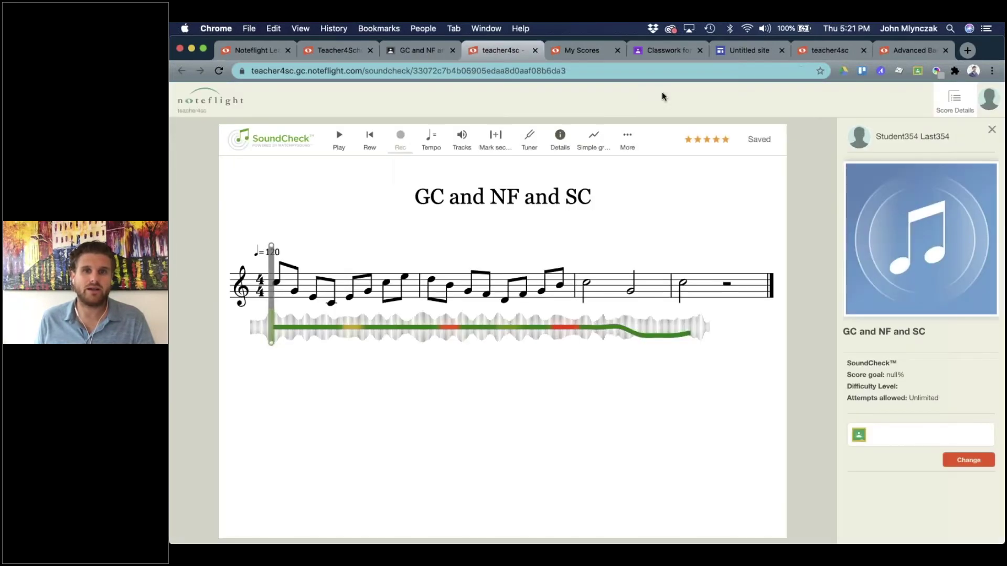
click(695, 141)
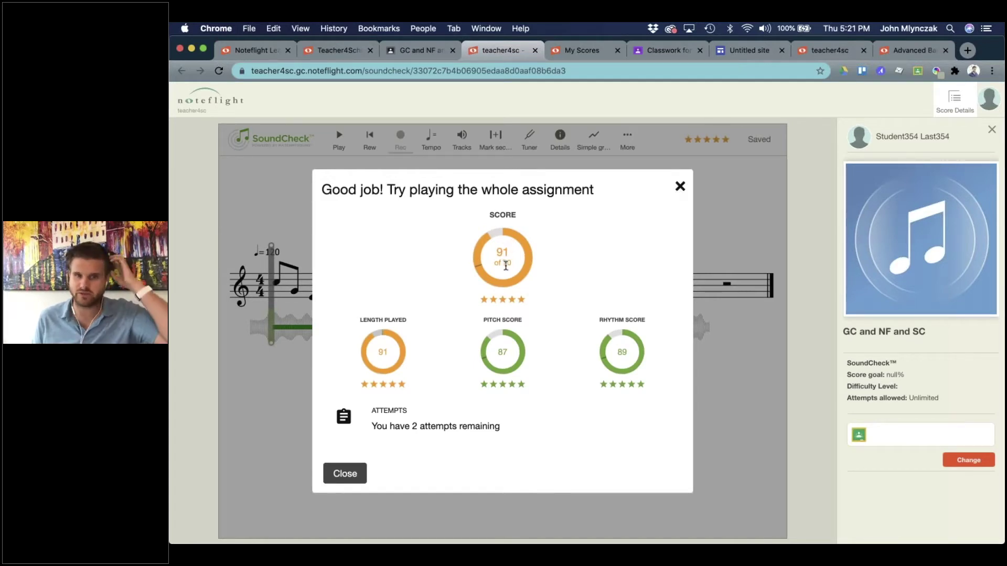
click(680, 187)
Correct a mistyped 95 to an 85/100 draft grade, then glance at the SoundCheck score and return.
click(423, 51)
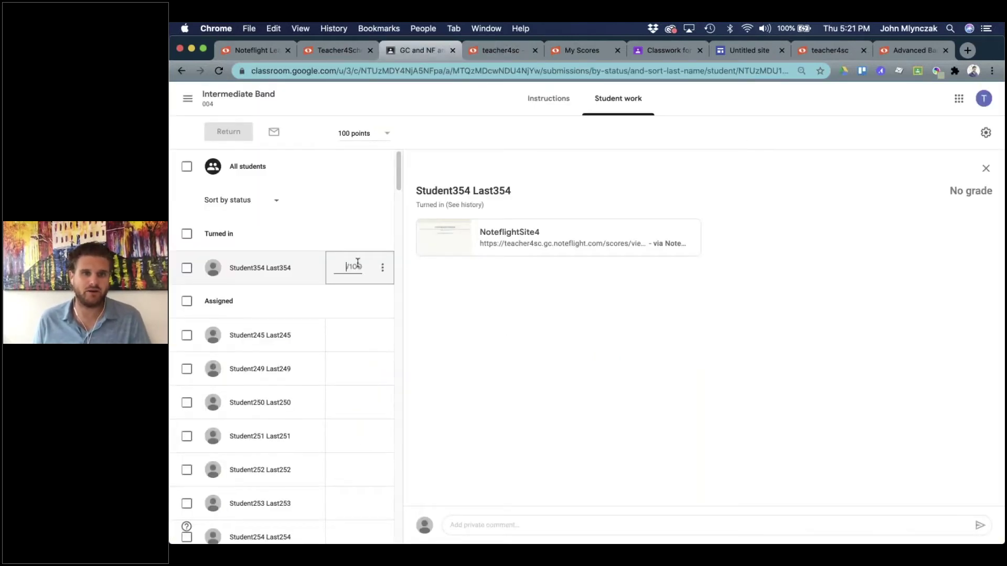
text(95)
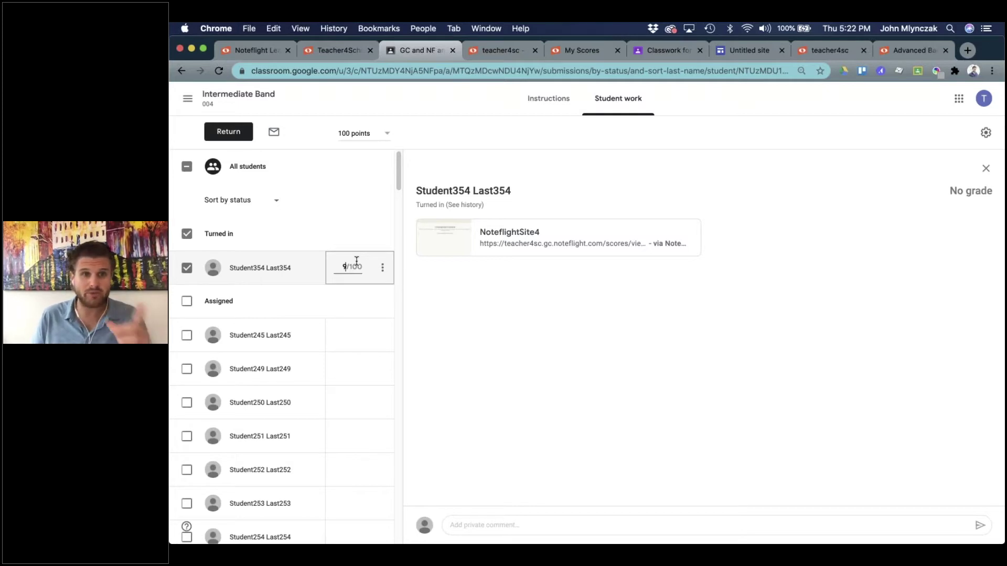
key(BackSpace)
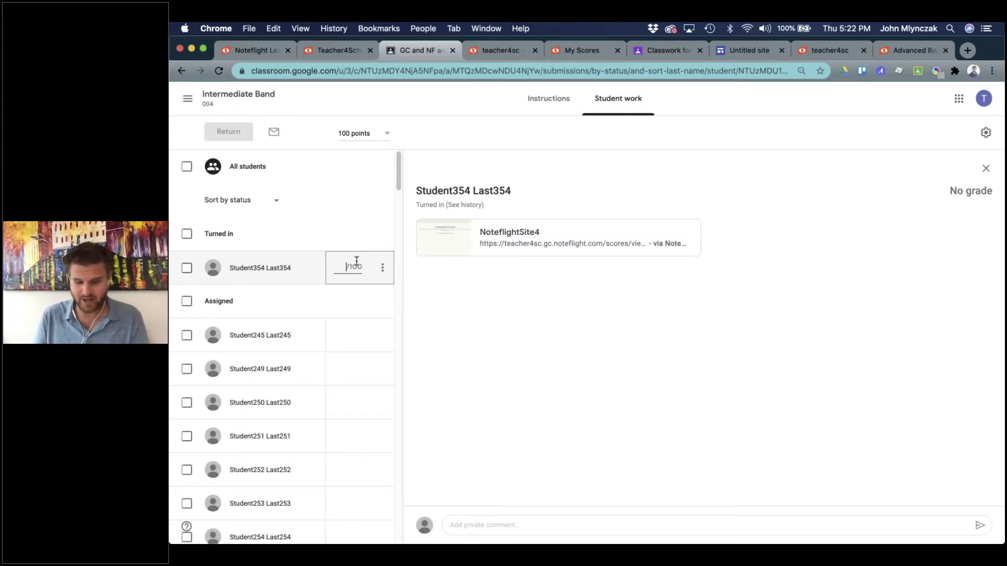
text(85)
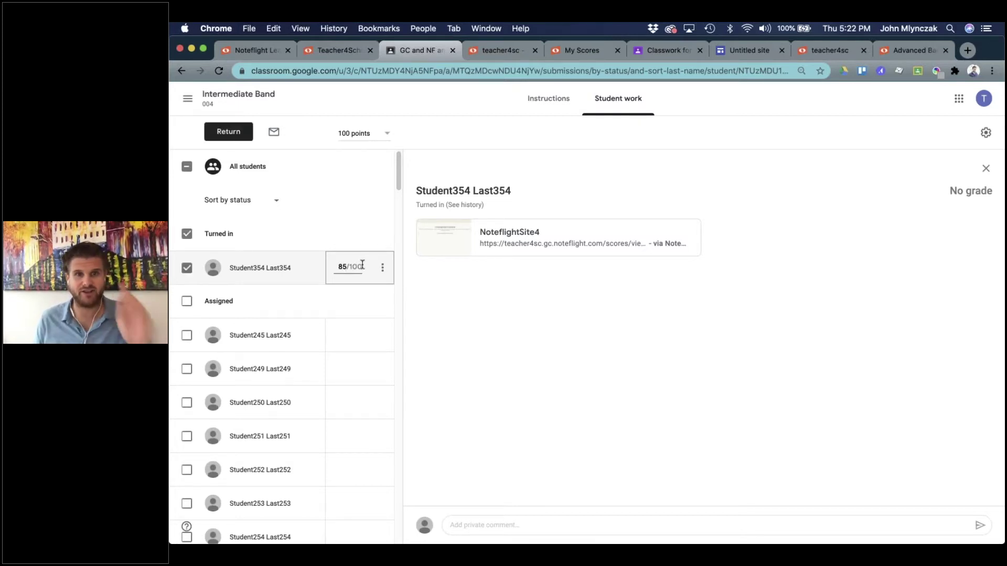
click(577, 305)
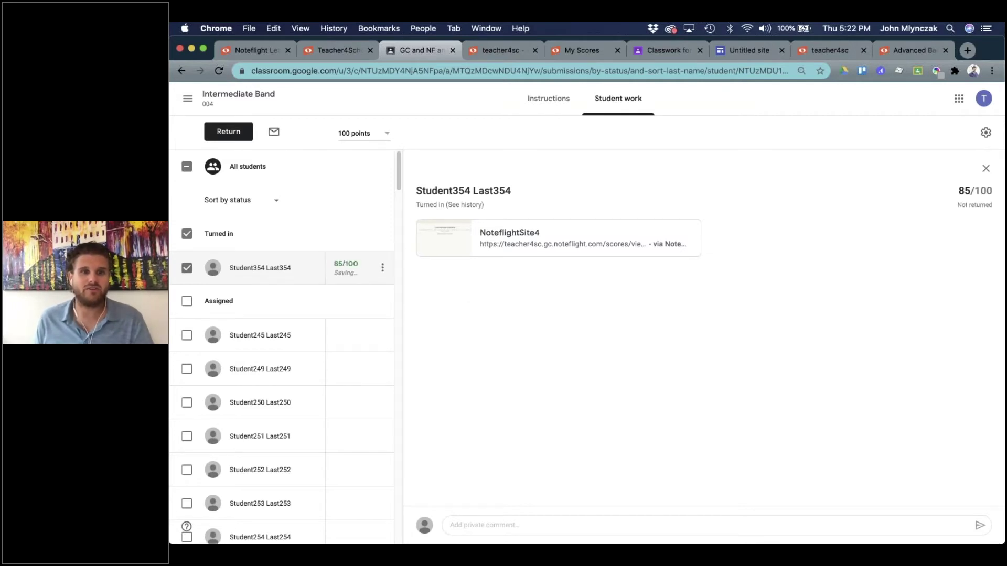
click(505, 44)
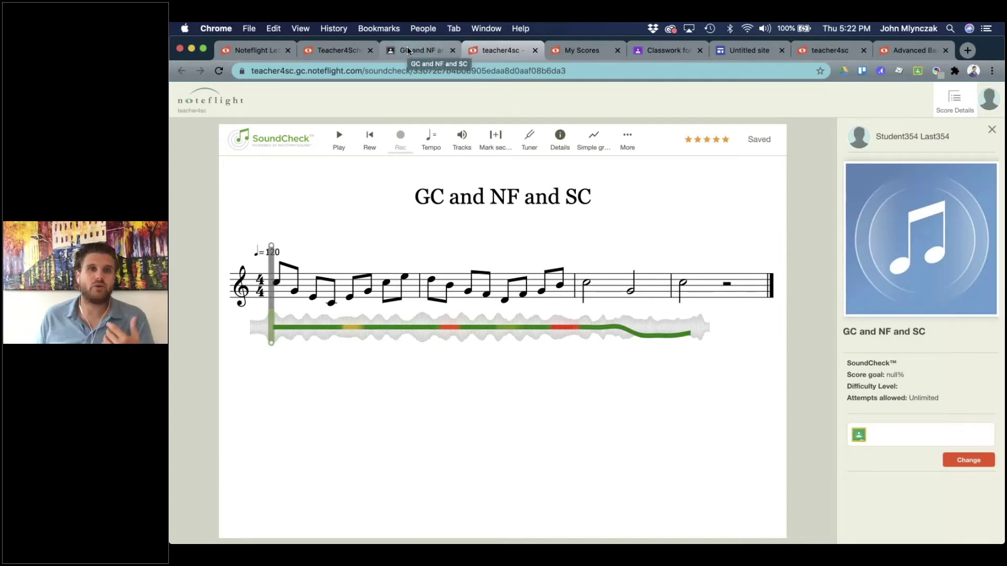
click(407, 46)
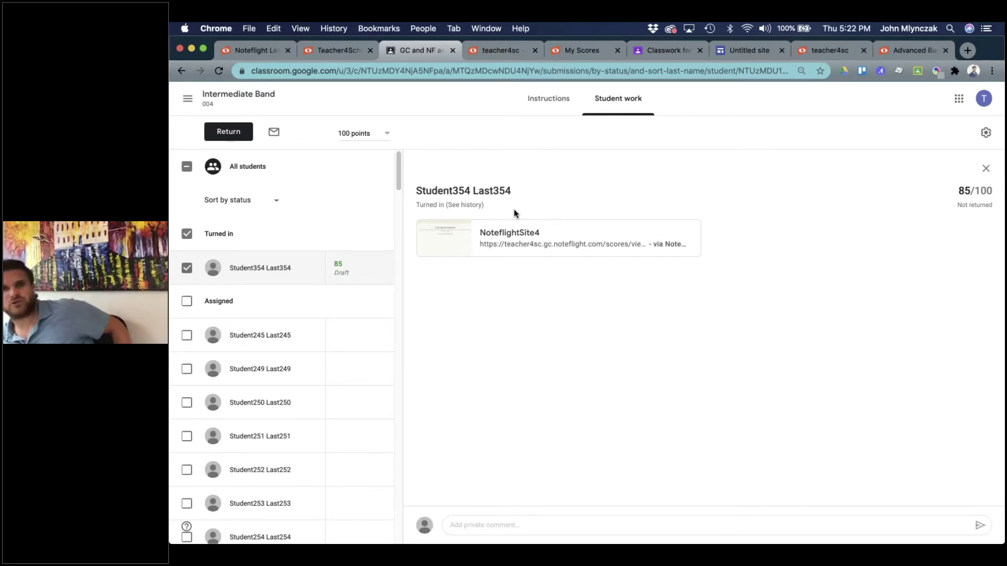
Open the Noteflight Learn Library filtered to Theory Exercise and pick Basic Theory #5.
click(325, 49)
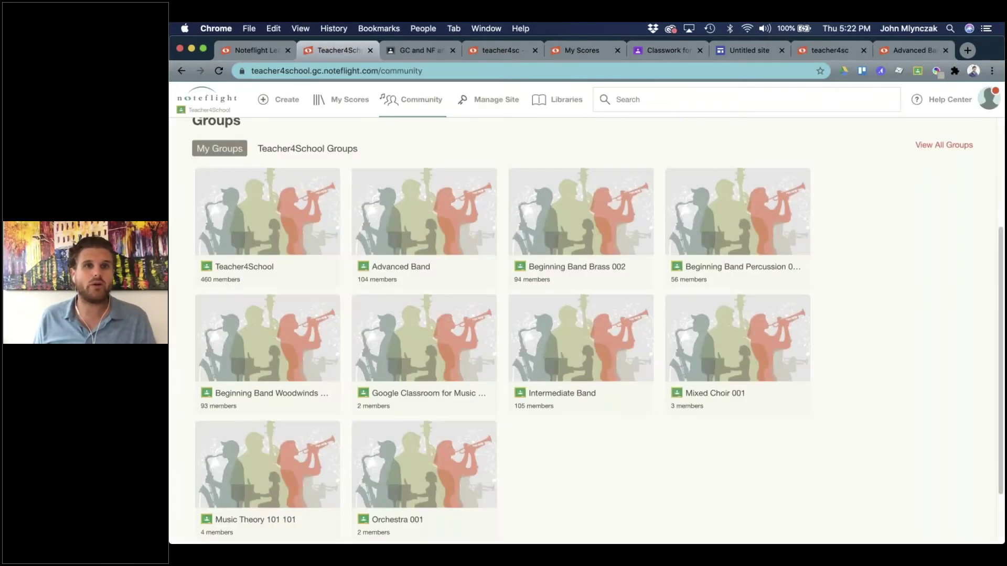
click(556, 105)
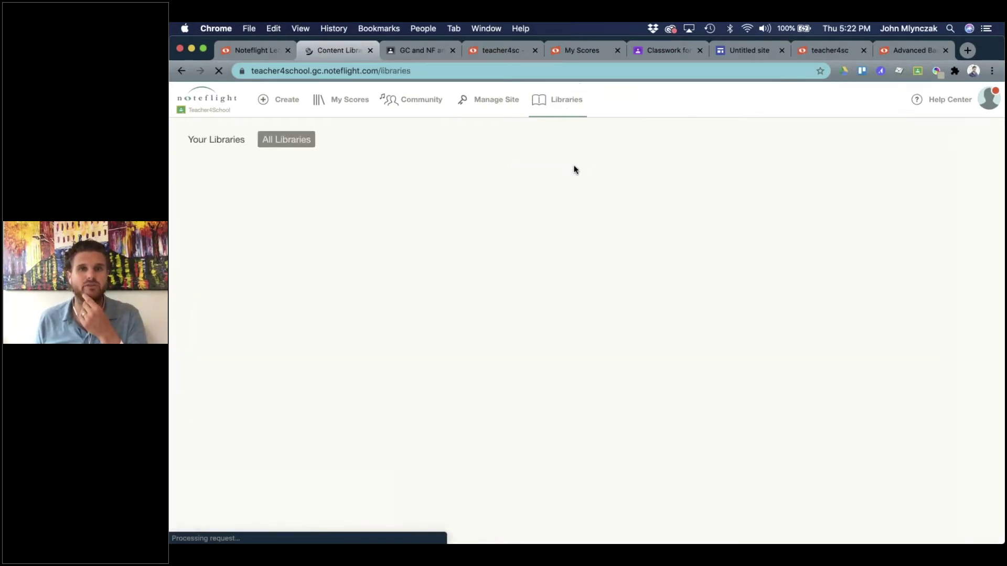
click(367, 225)
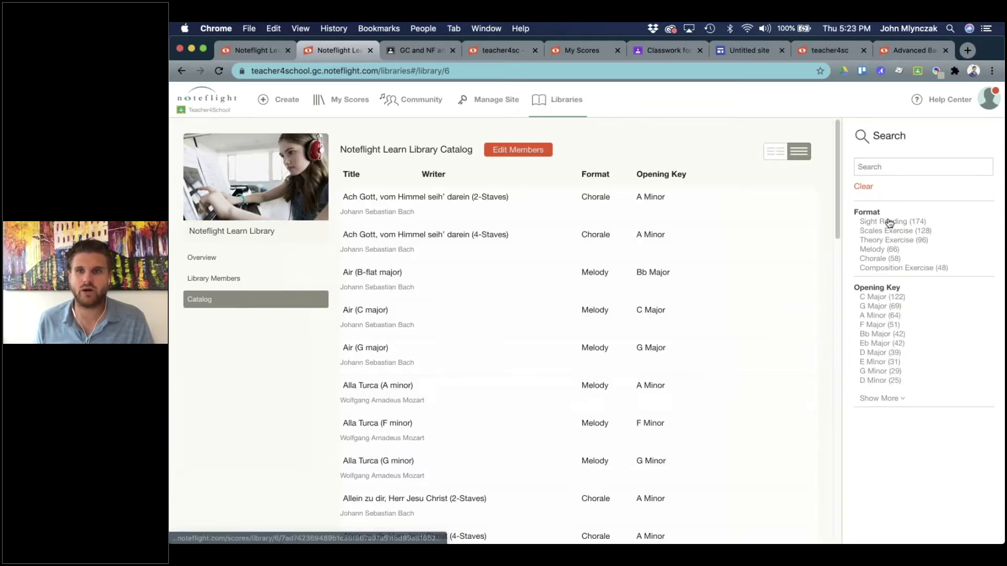
click(872, 242)
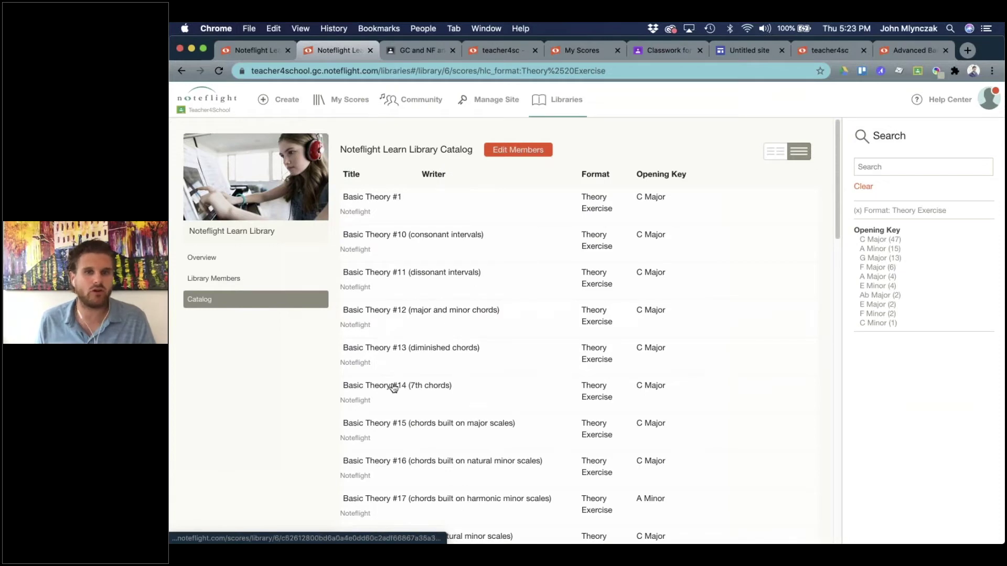
scroll(393, 387, down, 10)
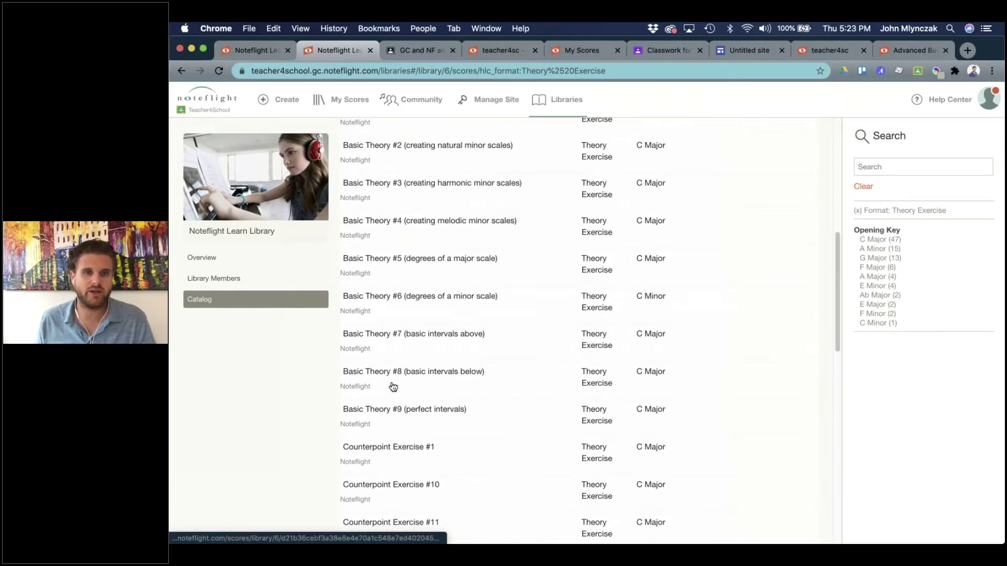
click(429, 257)
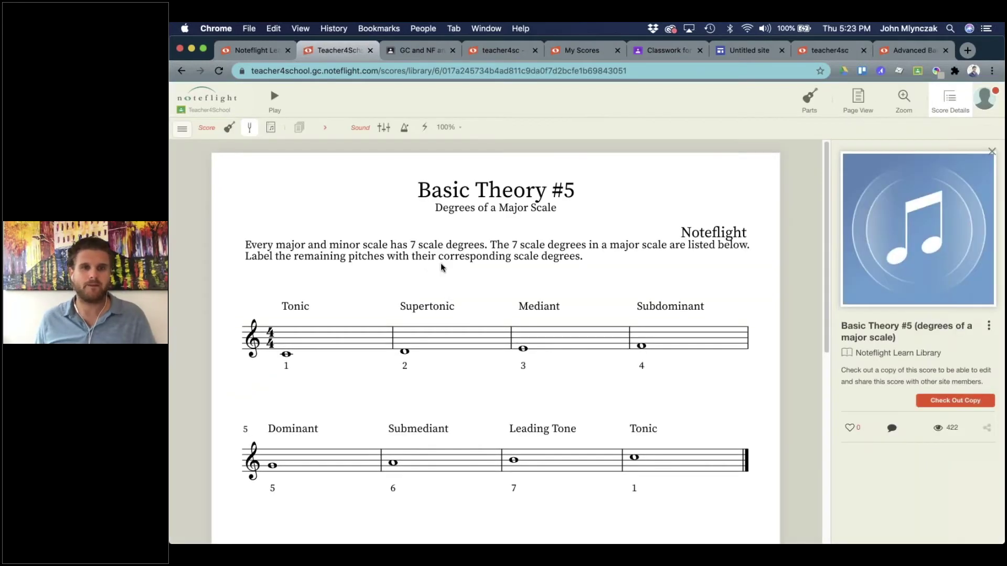
Scroll through the Basic Theory #5 (Degrees of a Major Scale) worksheet to preview it.
scroll(465, 352, down, 4)
scroll(464, 352, up, 4)
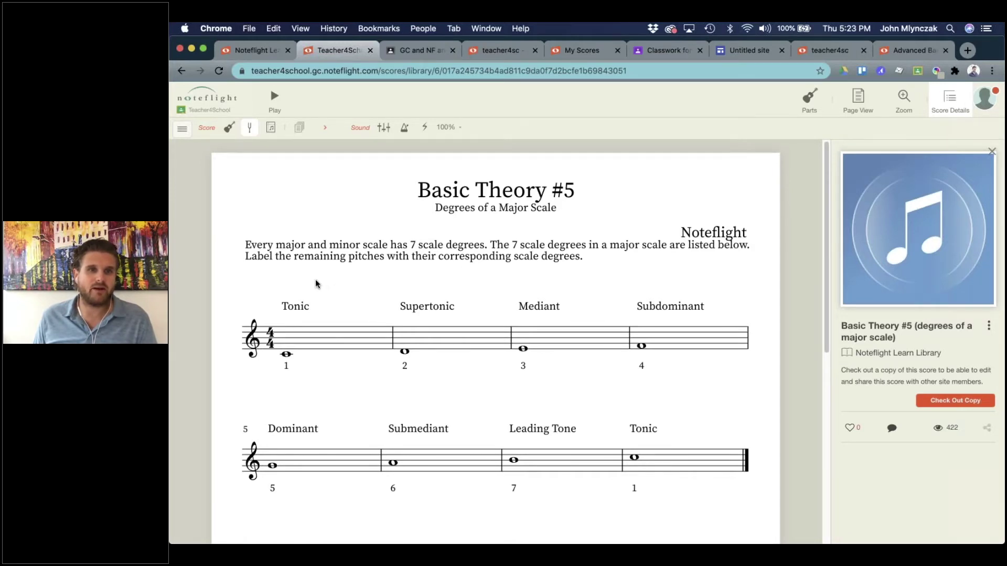
scroll(352, 305, down, 3)
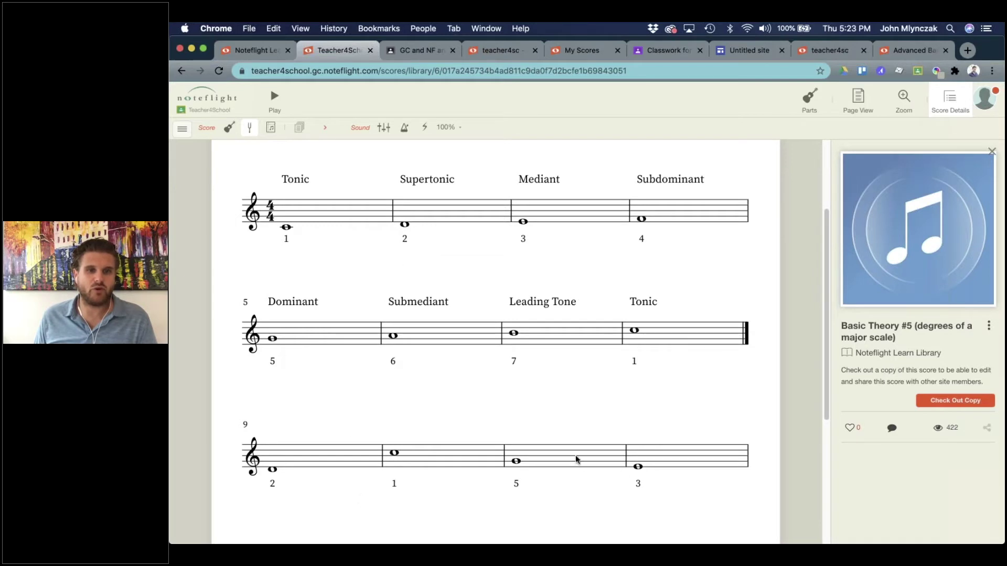
scroll(334, 416, up, 3)
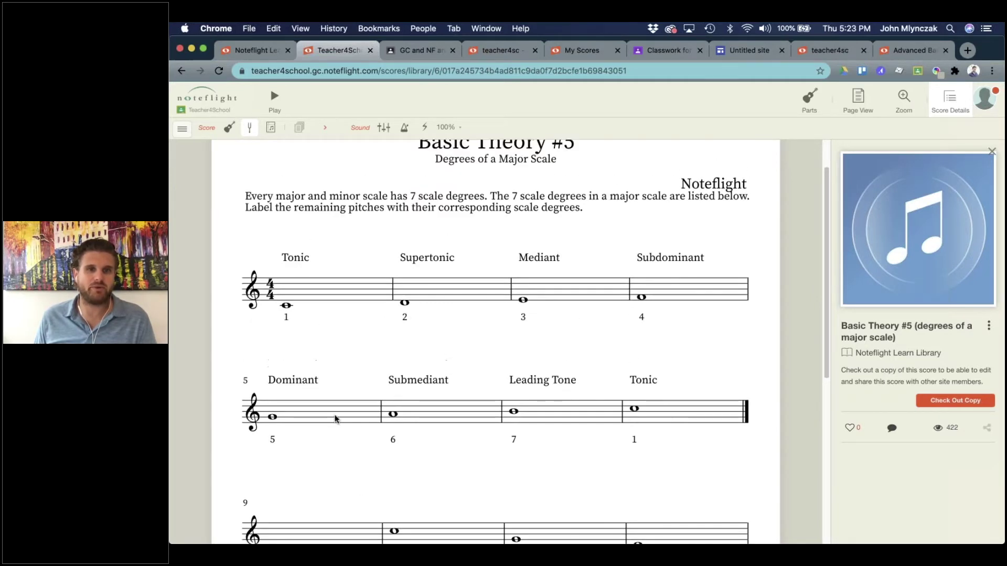
scroll(334, 418, up, 1)
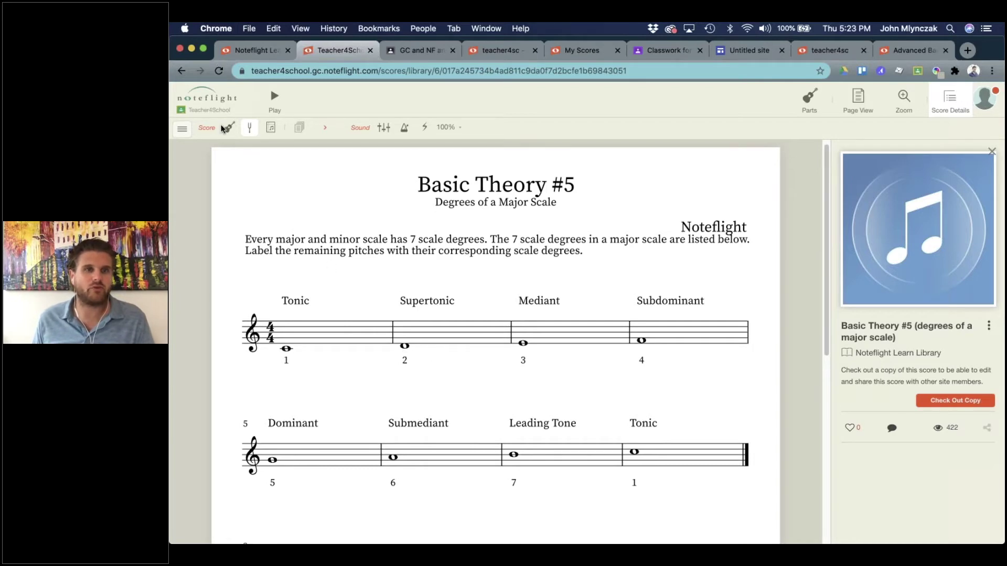
Return to the Theory Exercise catalog and open Basic Theory #4 (Creating Melodic Minor Scales).
key(super+bracketleft)
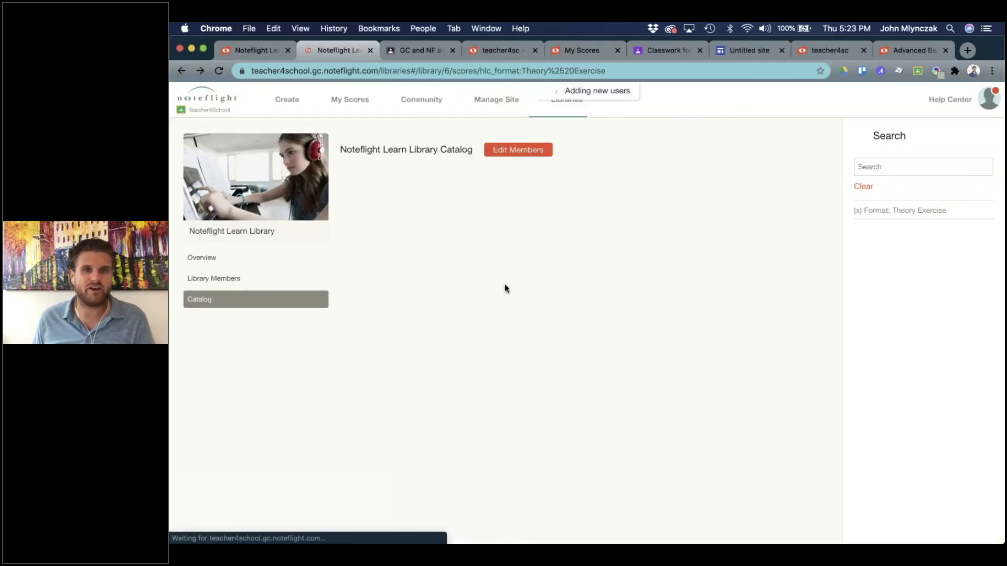
scroll(440, 389, down, 5)
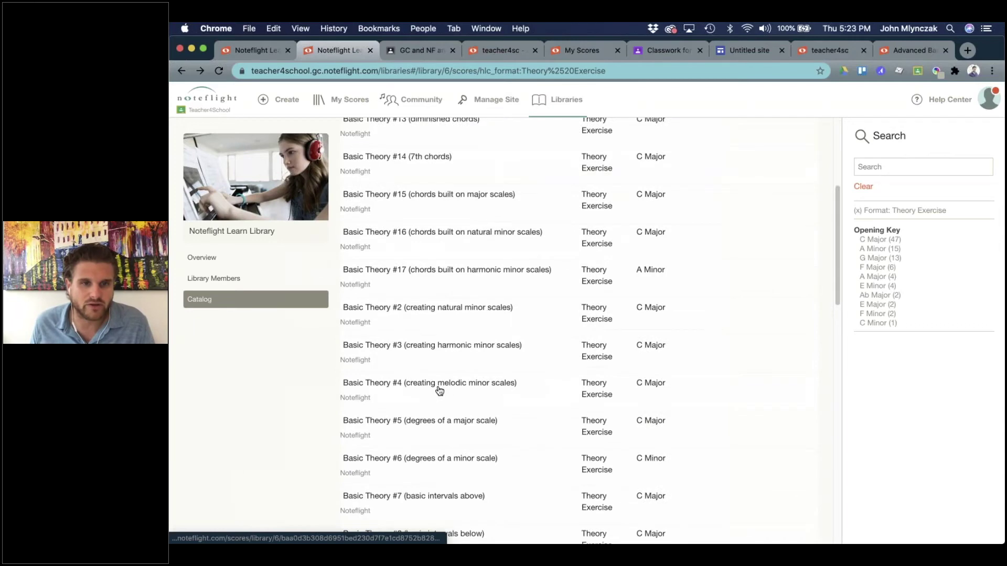
click(449, 371)
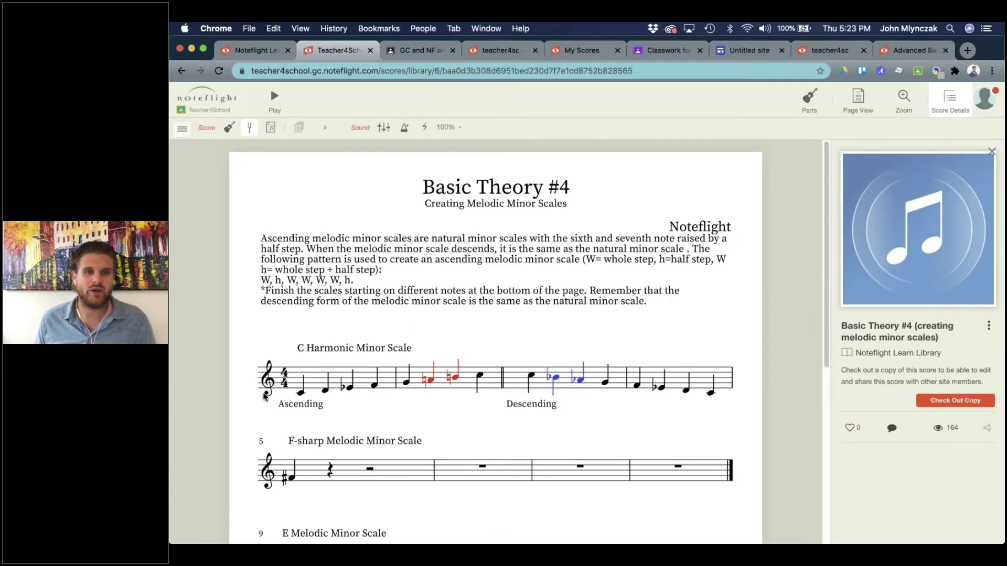
Scroll through the Basic Theory #4 worksheet and check out an editable copy.
scroll(284, 330, down, 3)
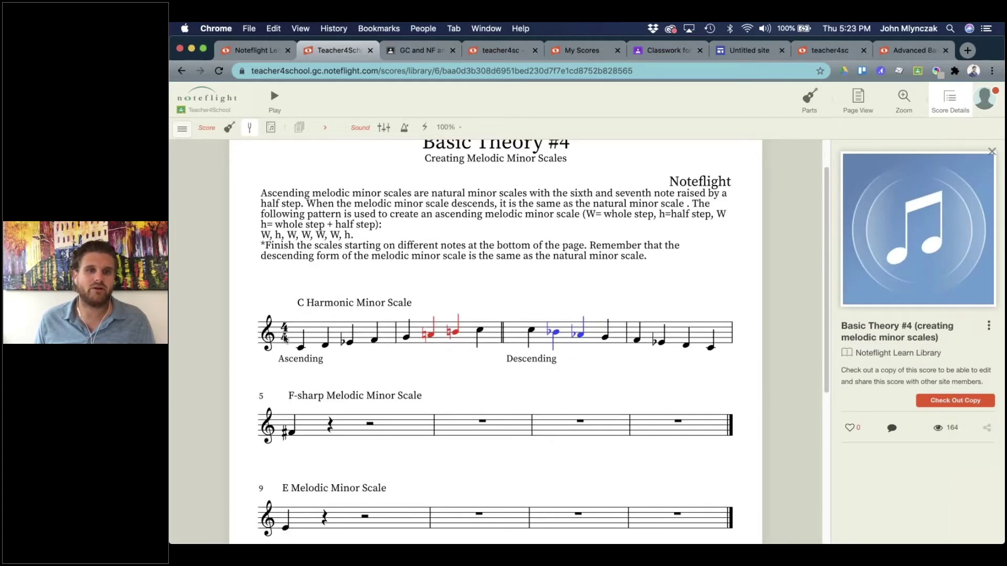
scroll(296, 317, down, 8)
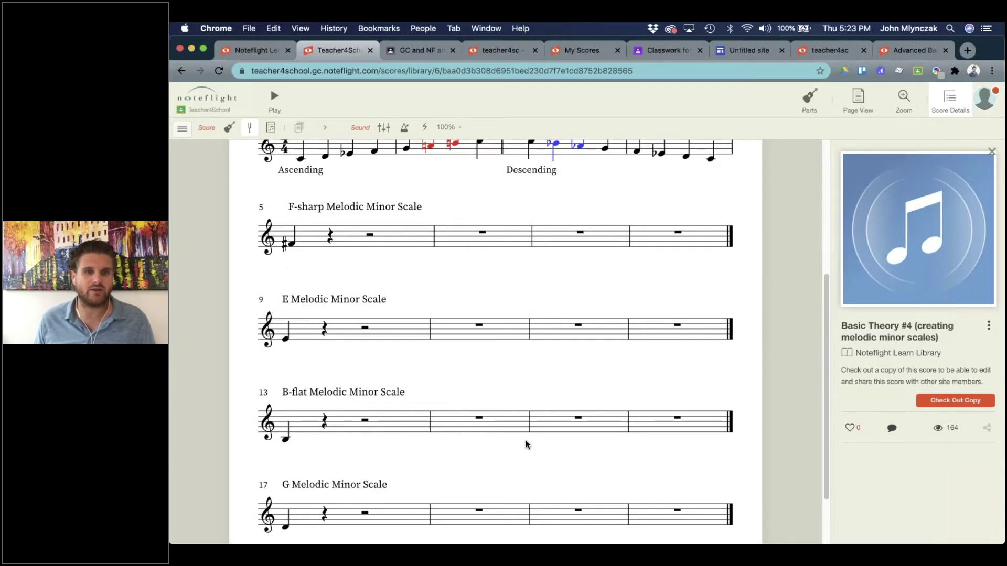
click(928, 401)
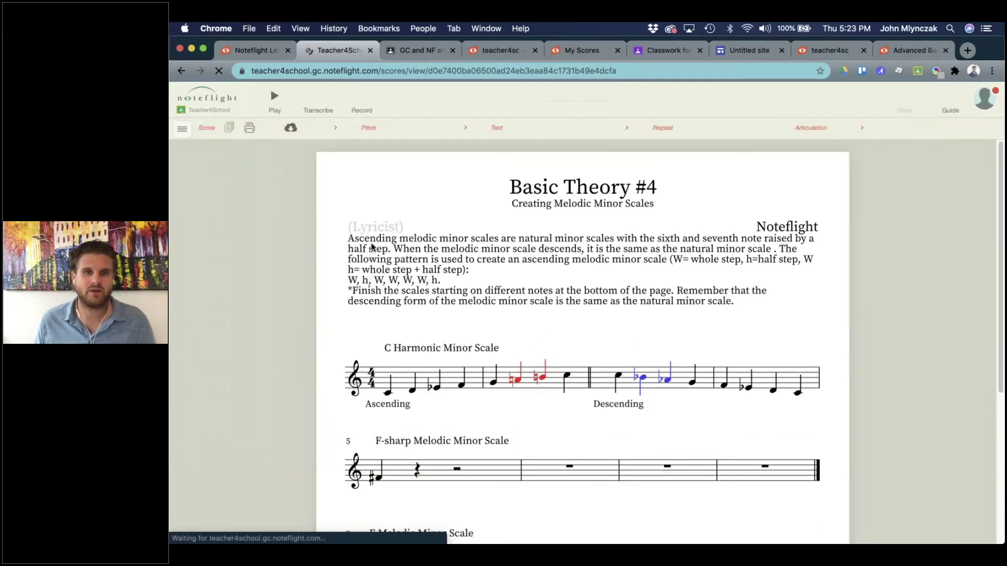
Rename the 'C Harmonic Minor Scale' heading to 'C Melodic Minor Scale'.
double_click(371, 272)
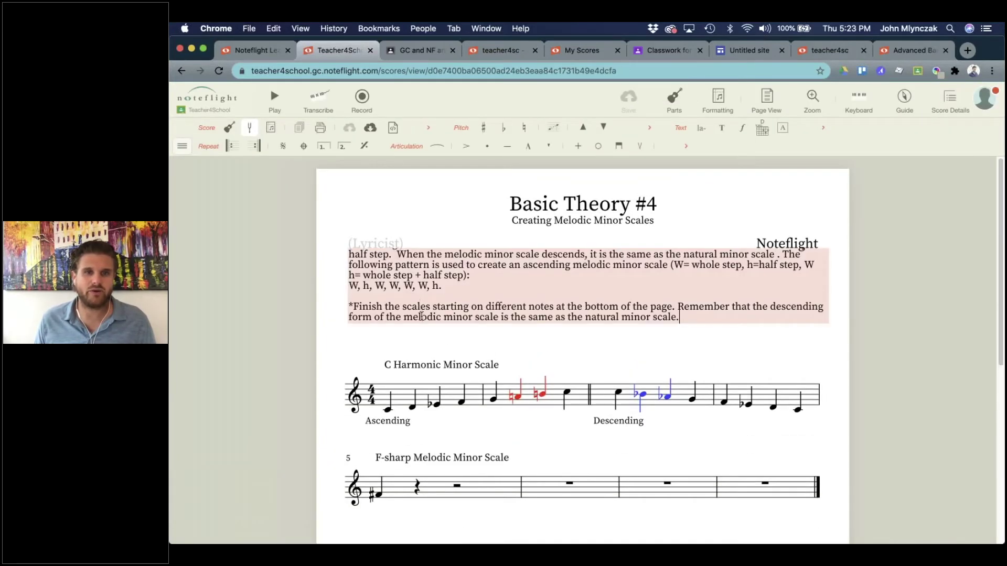
click(436, 369)
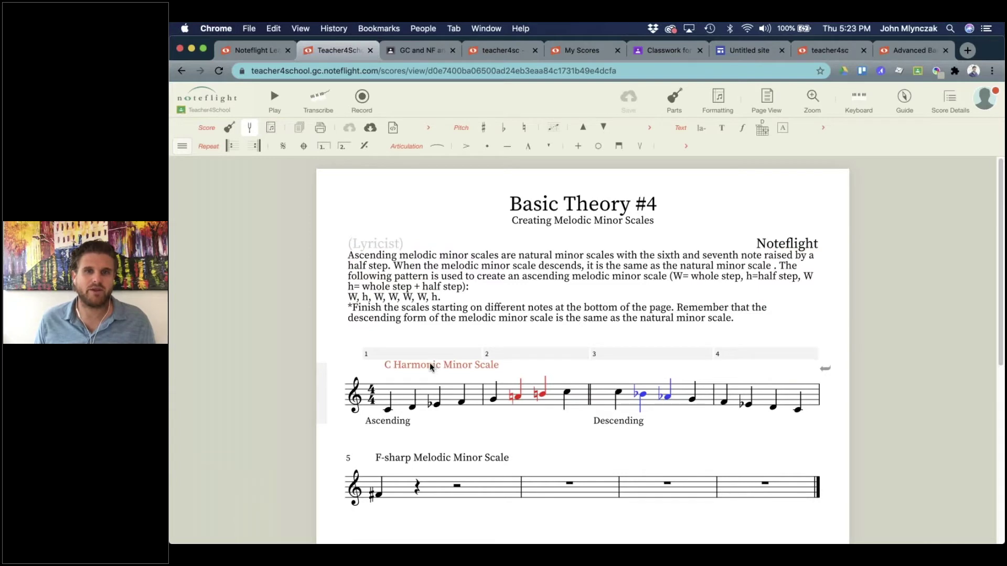
double_click(441, 364)
drag(420, 364, 394, 361)
text(Melodic)
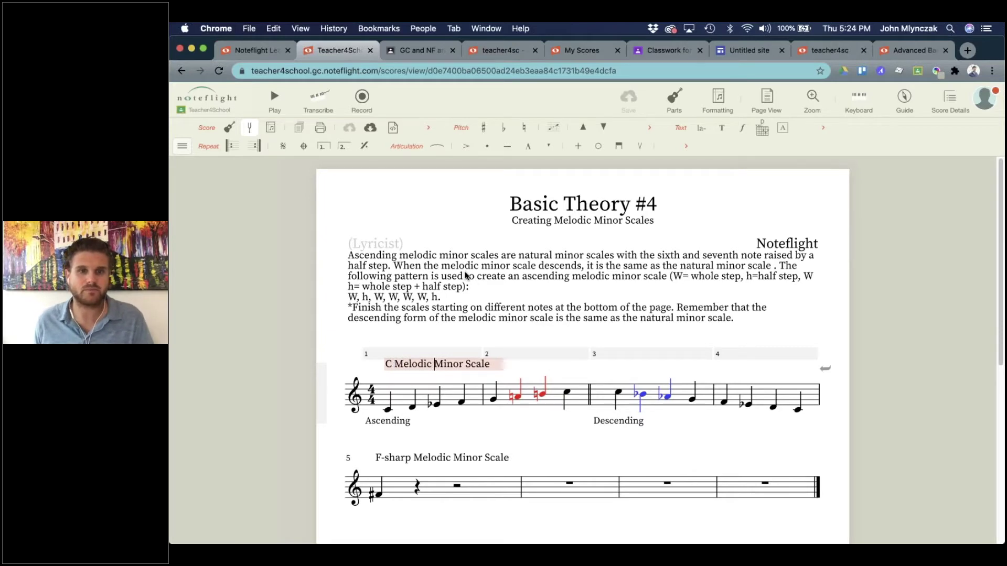
key(Escape)
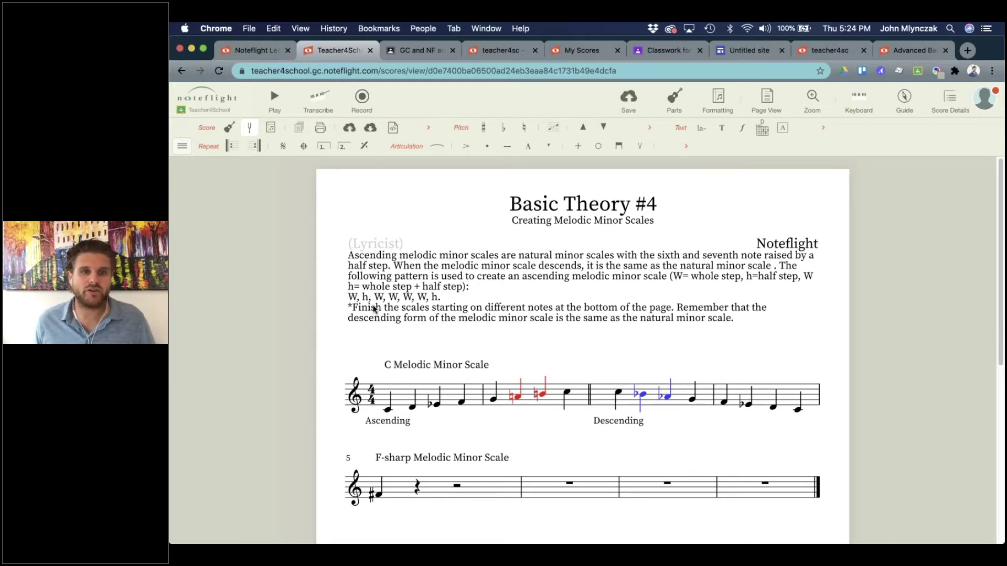
Finish editing the instructions paragraph and save the score.
triple_click(401, 277)
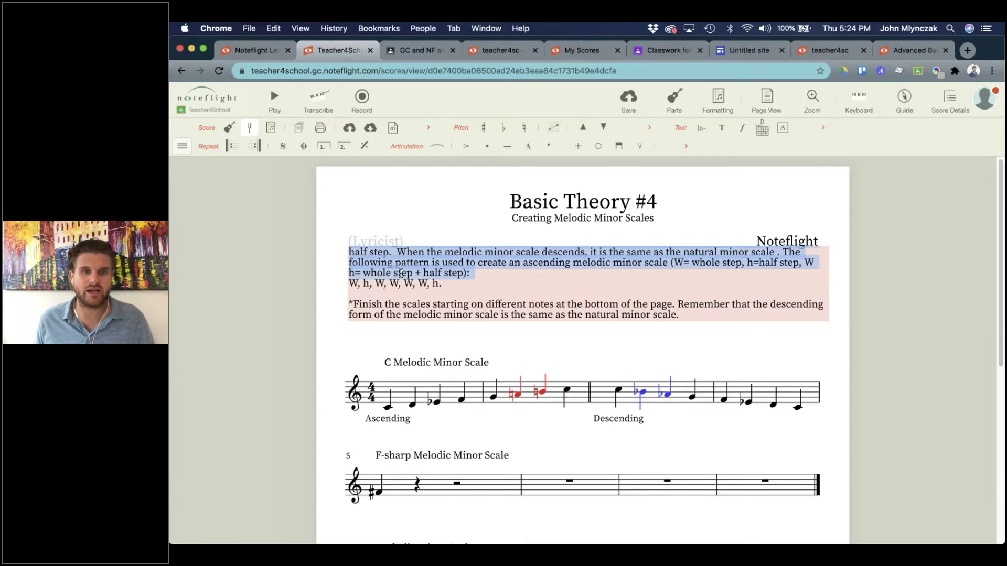
click(551, 170)
click(628, 100)
Scroll through the F-sharp, E, B-flat and G scales and back to the top.
scroll(482, 279, down, 1)
scroll(481, 278, down, 10)
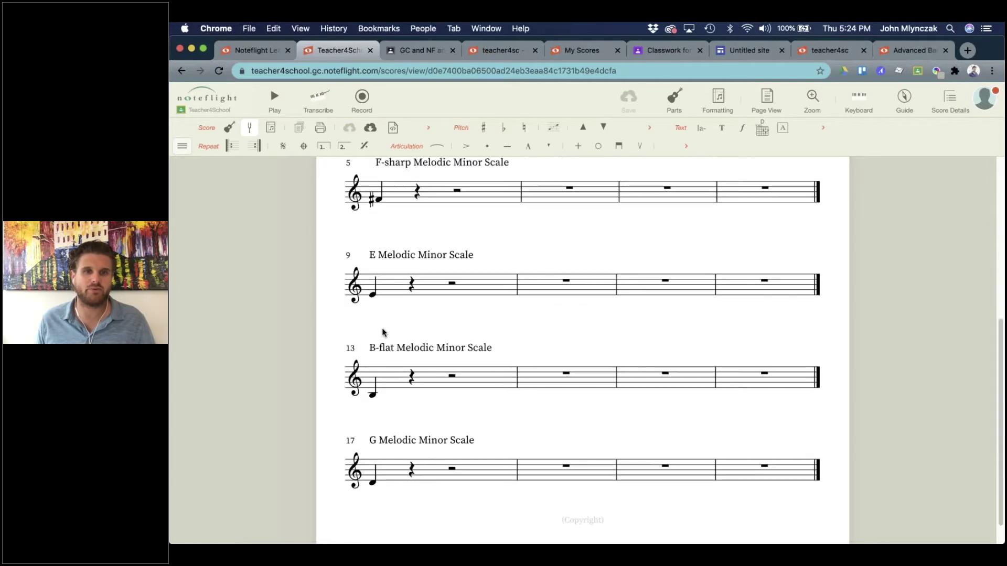
scroll(443, 398, up, 3)
scroll(438, 392, down, 2)
scroll(438, 393, up, 12)
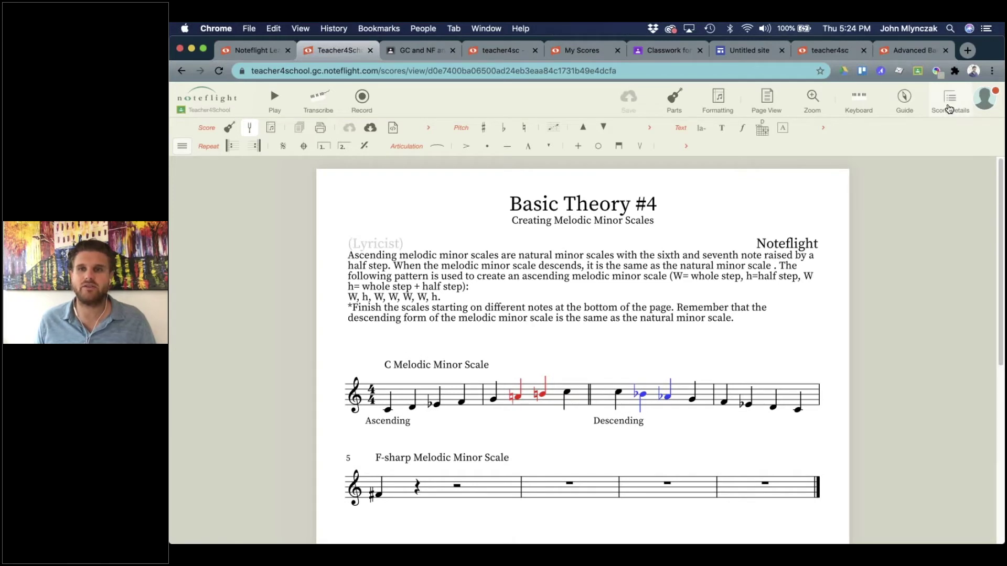
Start a Google Classroom assignment from Score Details for the Intermediate Band class.
click(949, 109)
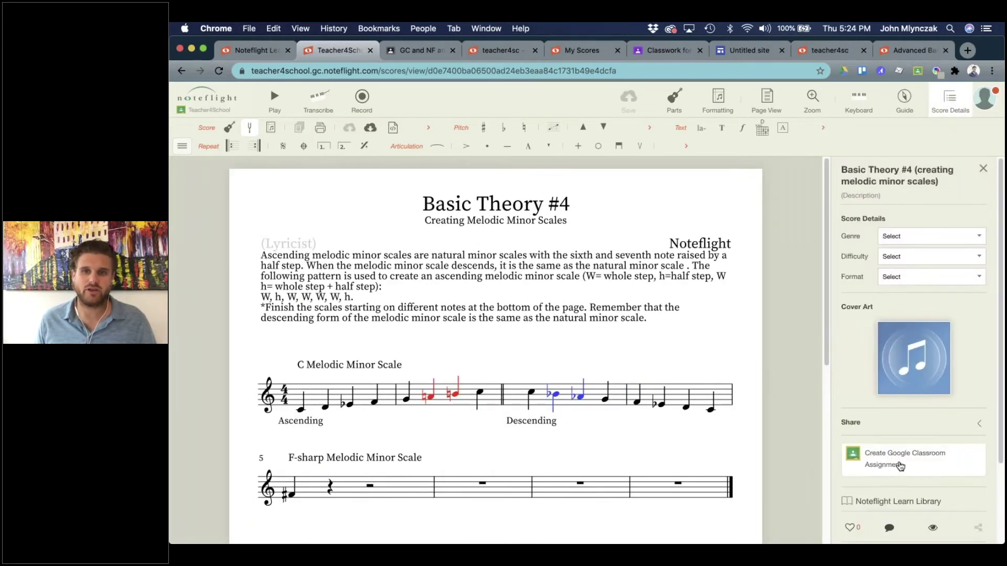
click(897, 460)
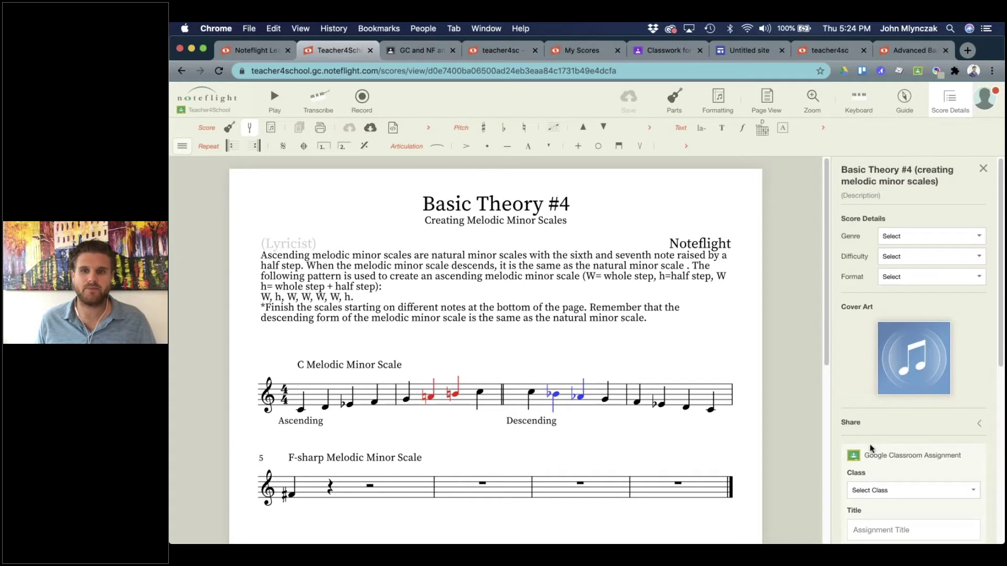
scroll(868, 444, down, 5)
scroll(885, 215, up, 1)
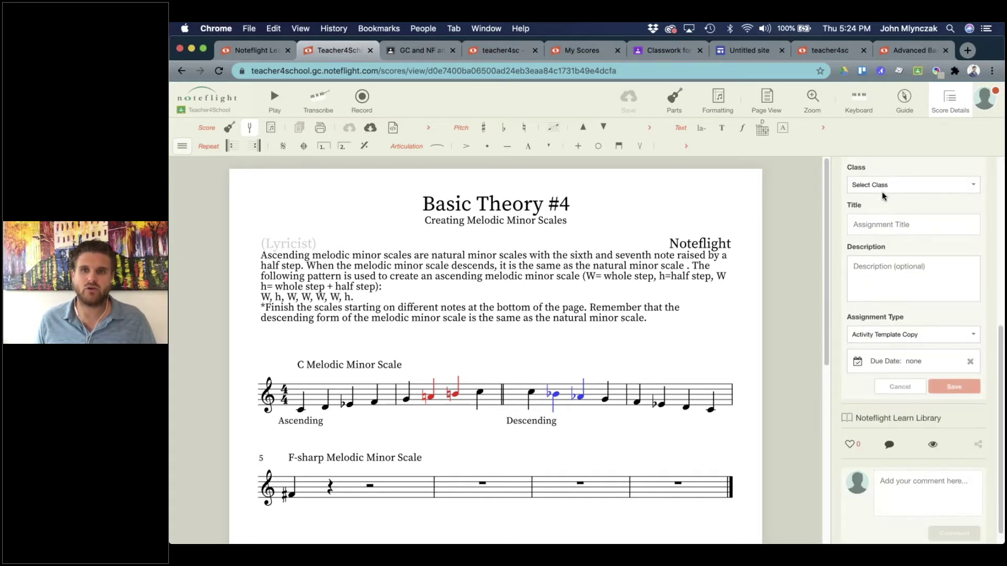
click(880, 186)
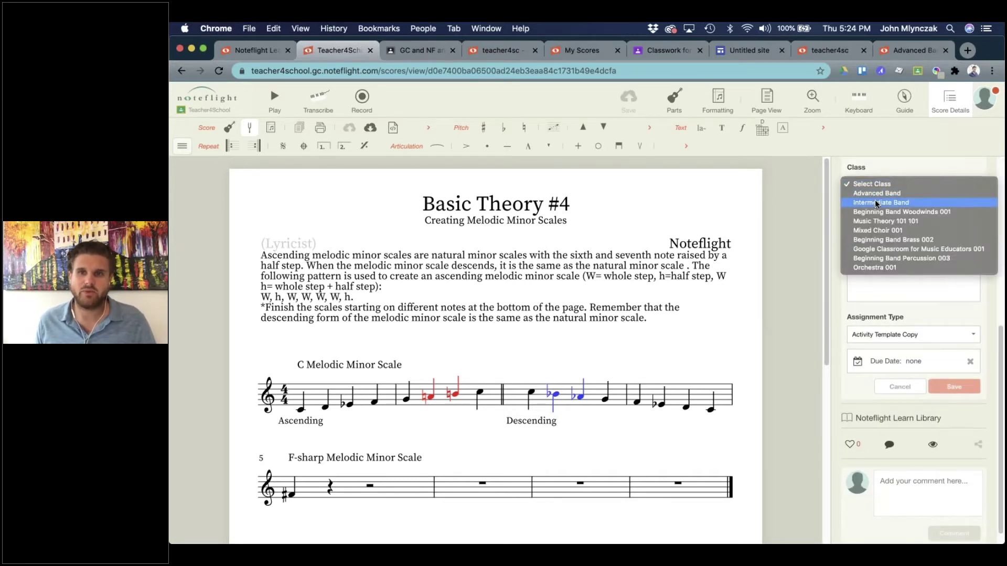
click(875, 203)
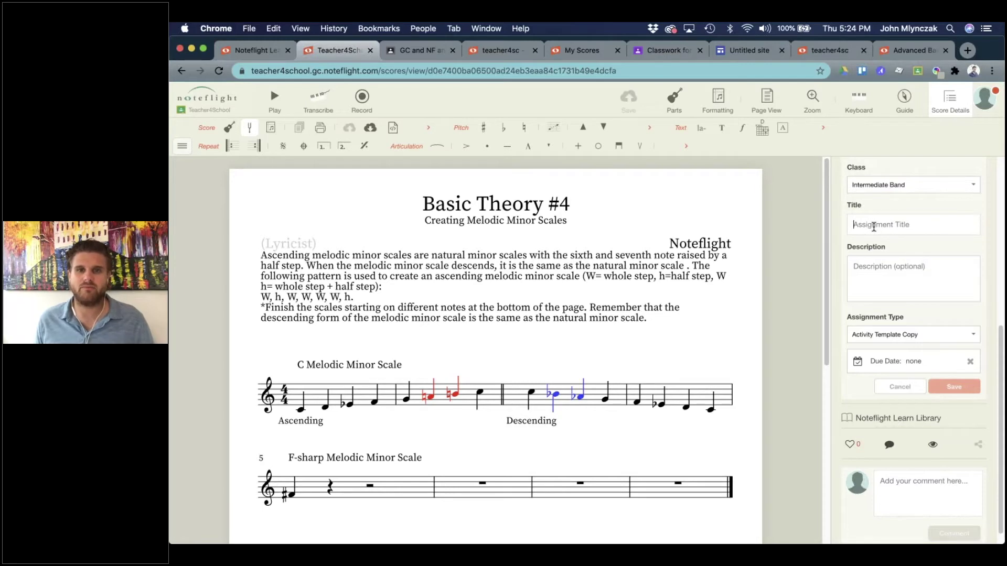
Title the assignment 'Melodic Minor', set it due Aug 14, 2020, and create it.
text(Melodic Minor)
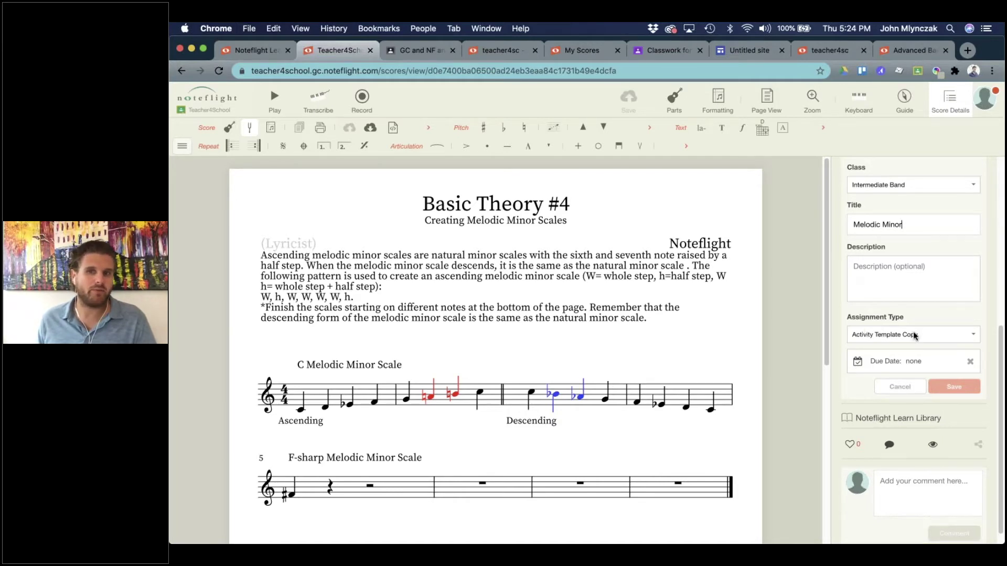
click(900, 362)
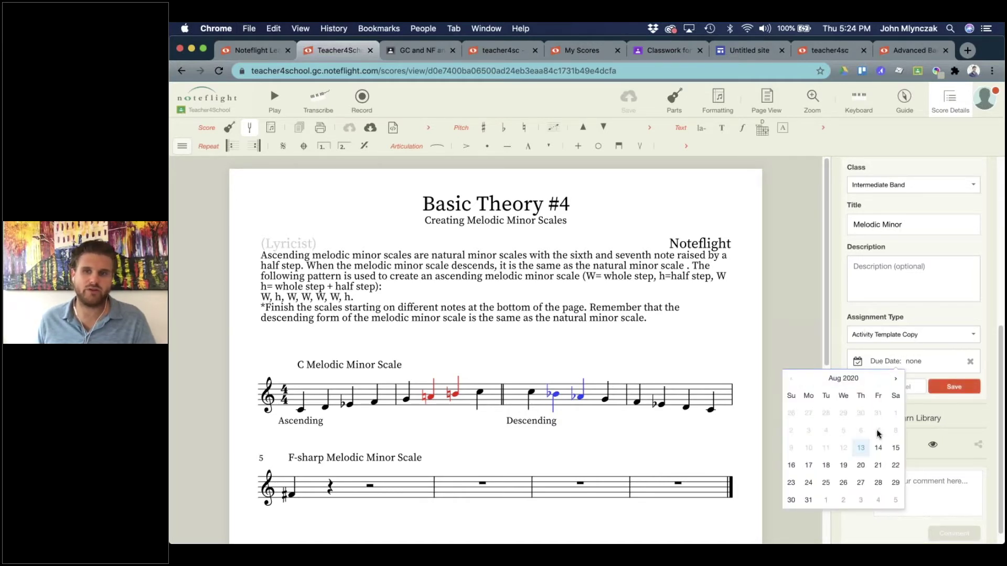
click(879, 449)
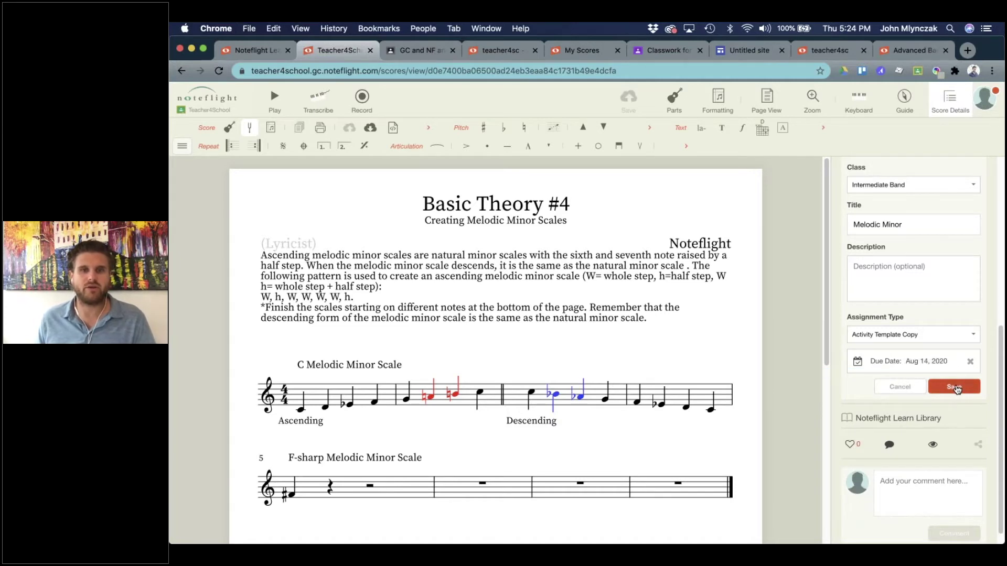
click(954, 388)
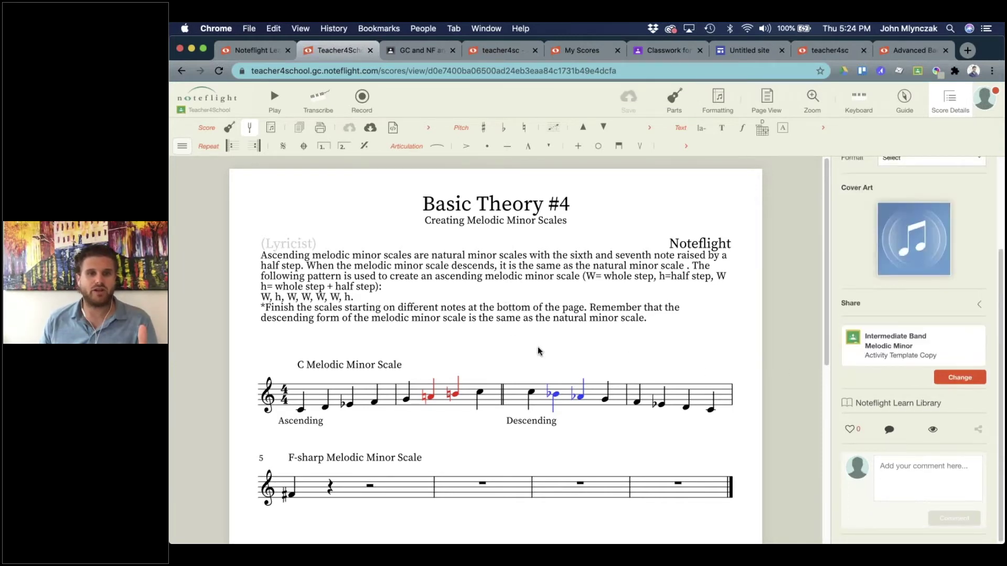
scroll(514, 340, down, 1)
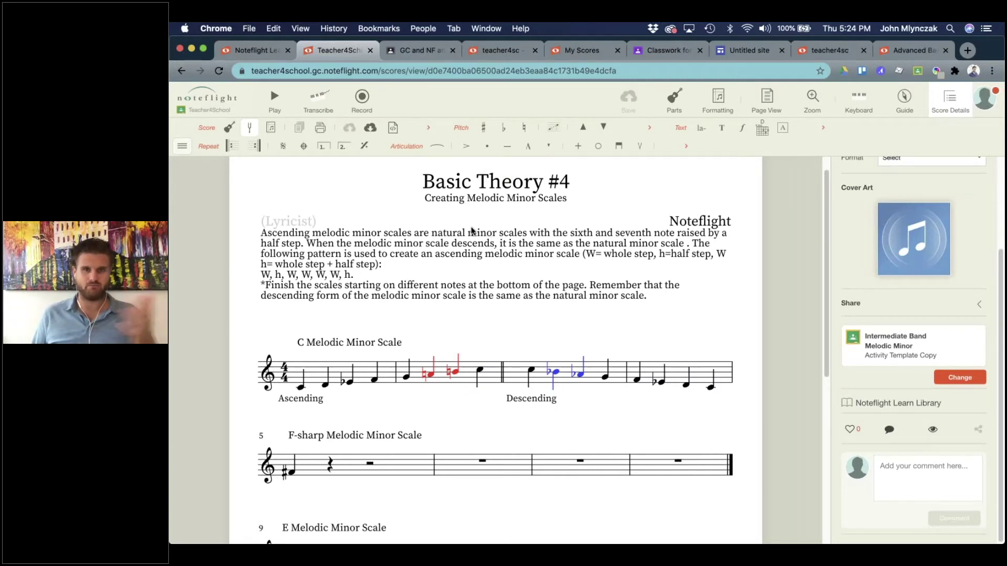
click(417, 51)
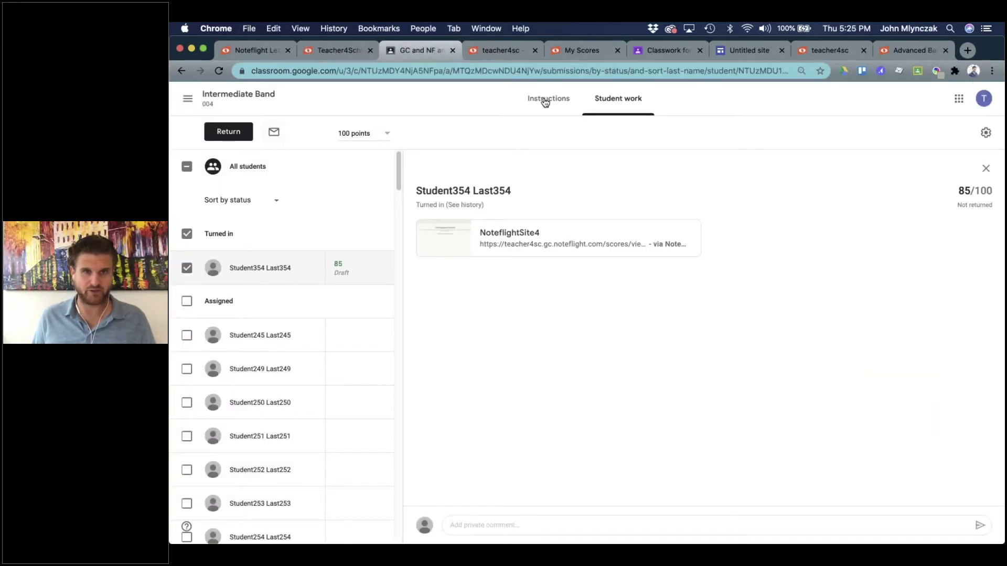
Check the Melodic Minor post in the stream, then open its Noteflight attachment as the student.
click(239, 94)
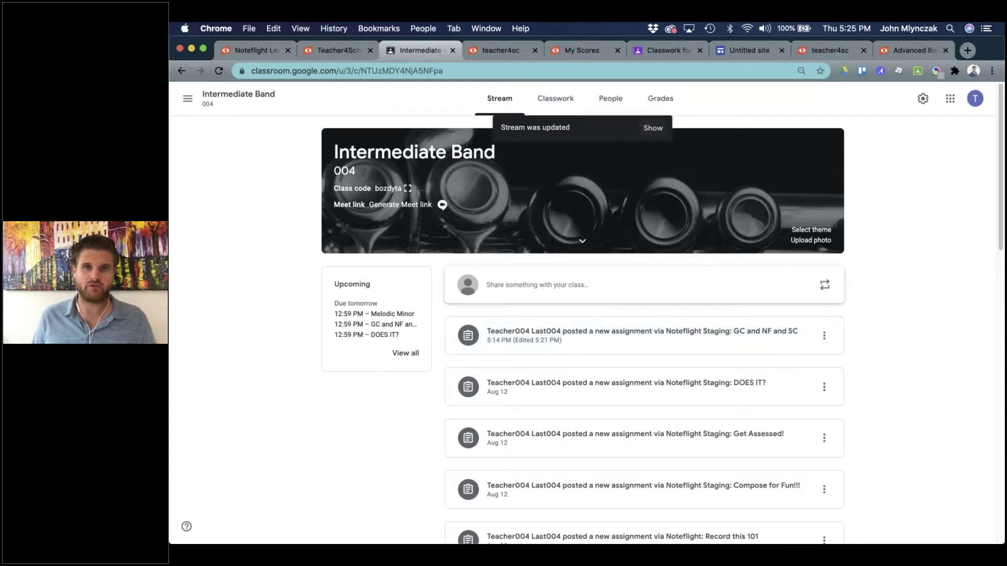
click(653, 128)
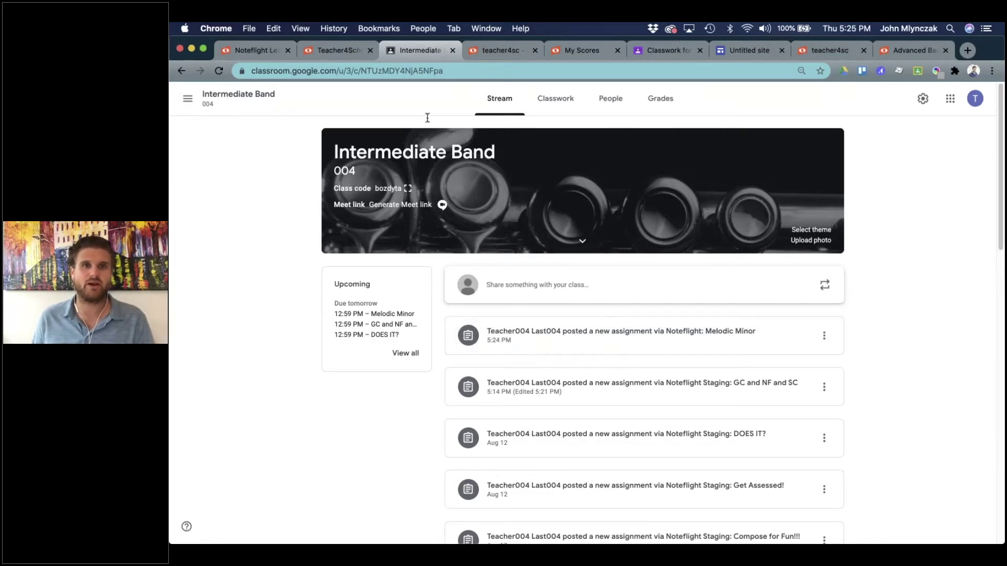
key(ctrl+Up)
click(420, 166)
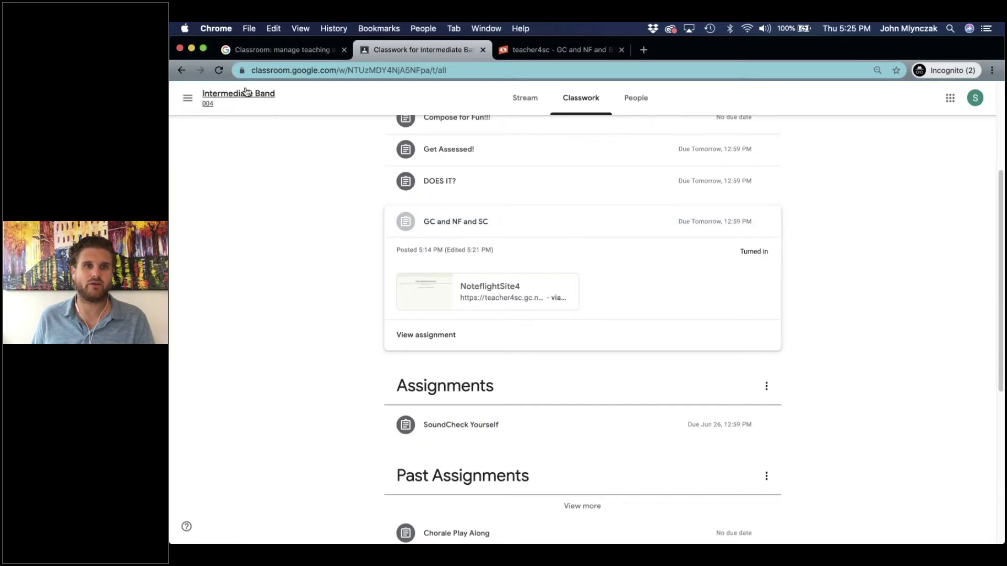
click(219, 71)
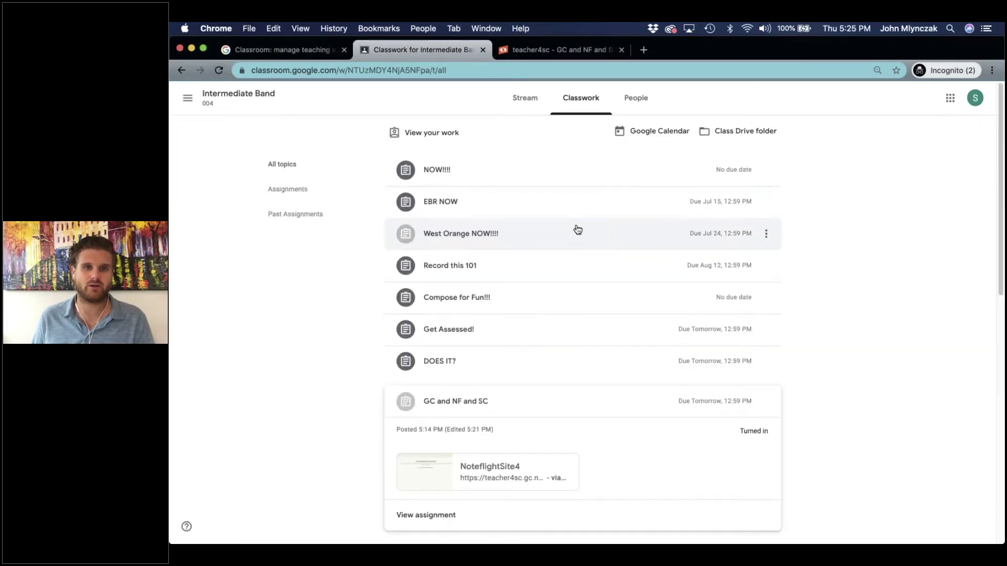
click(539, 331)
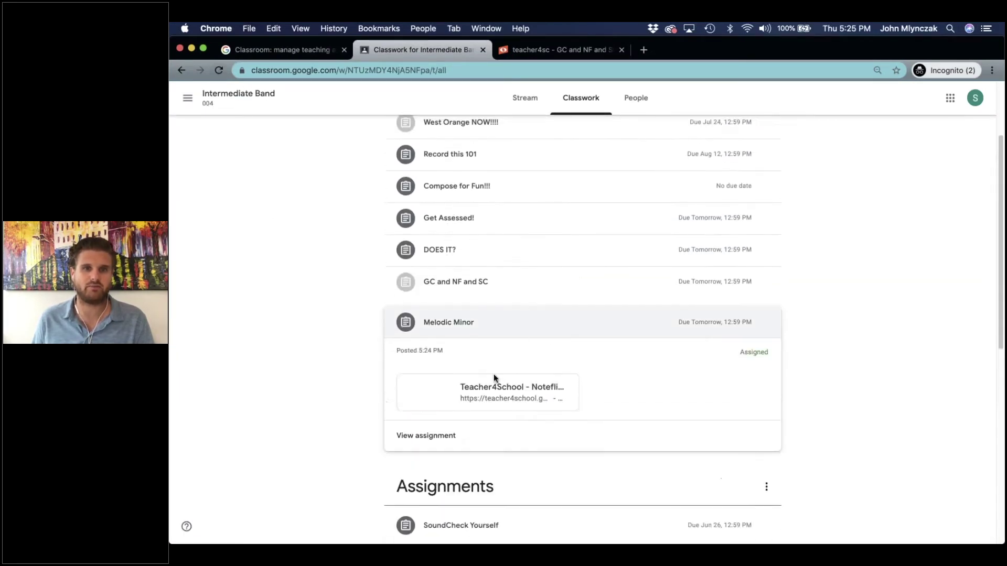
click(490, 394)
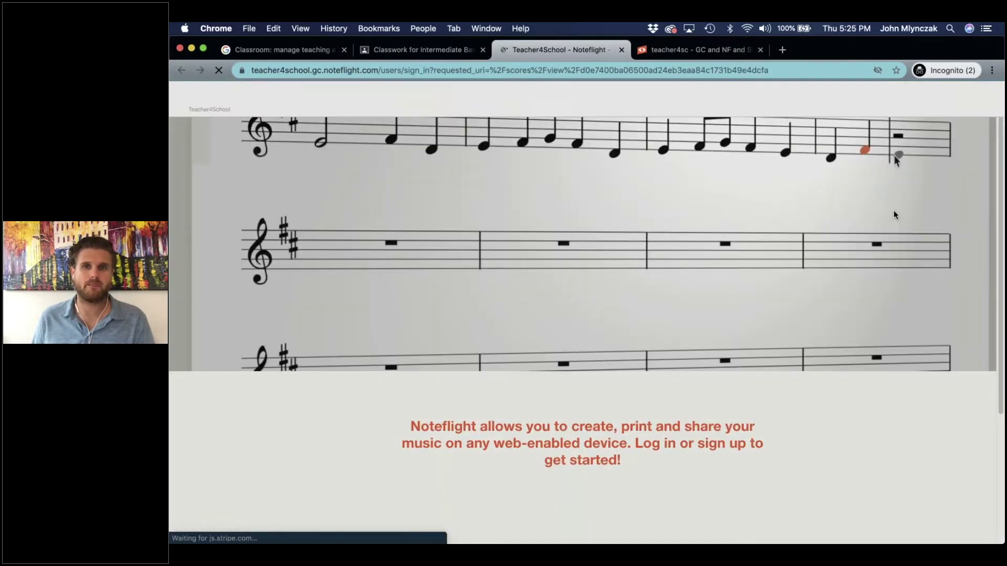
Sign in to Noteflight with the student's Google account.
click(615, 165)
drag(537, 286, 617, 286)
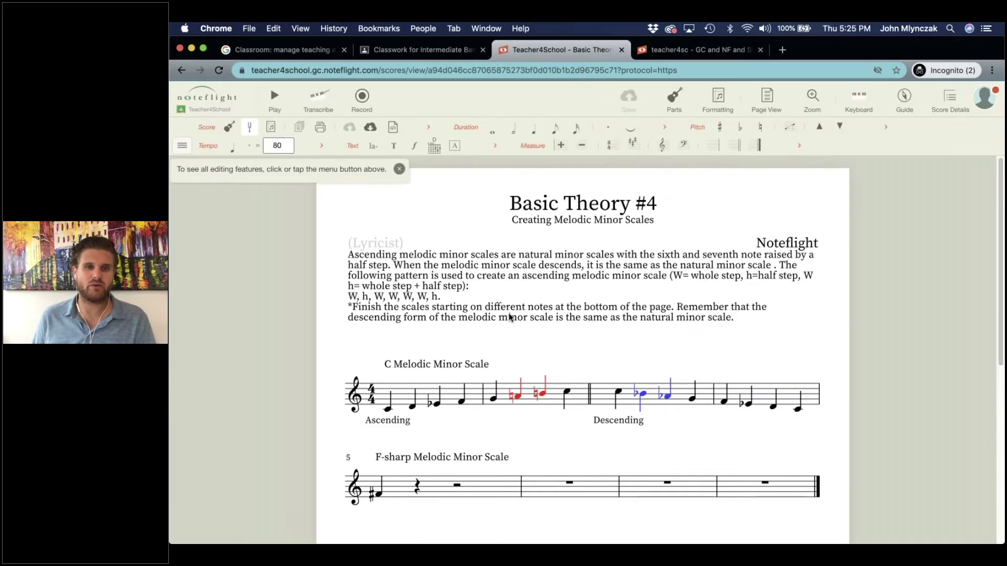
scroll(507, 318, down, 3)
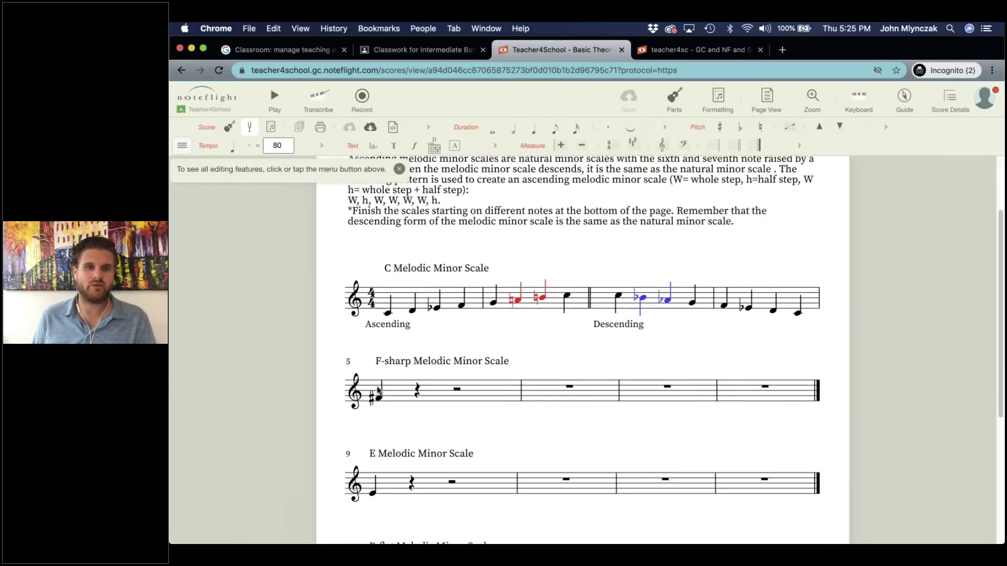
Add G#, A and B quarter notes after the F# in measure 5.
click(386, 401)
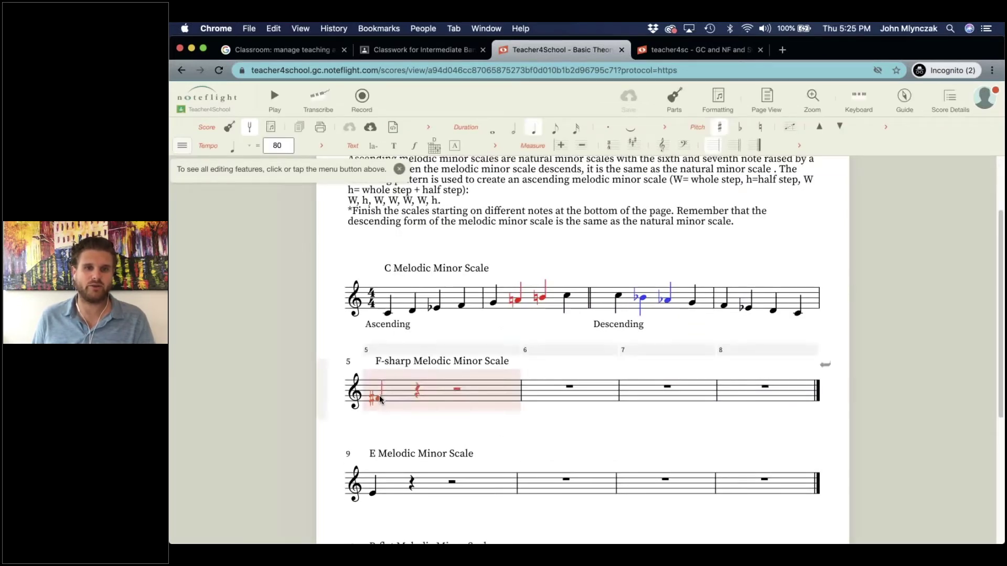
key(g)
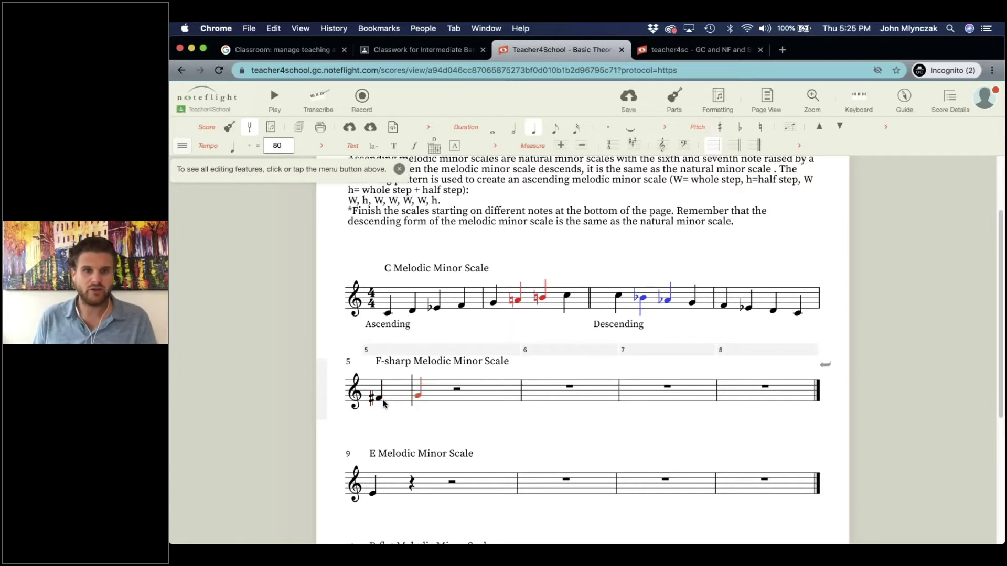
key(shift+equal)
key(Right)
key(a)
key(5)
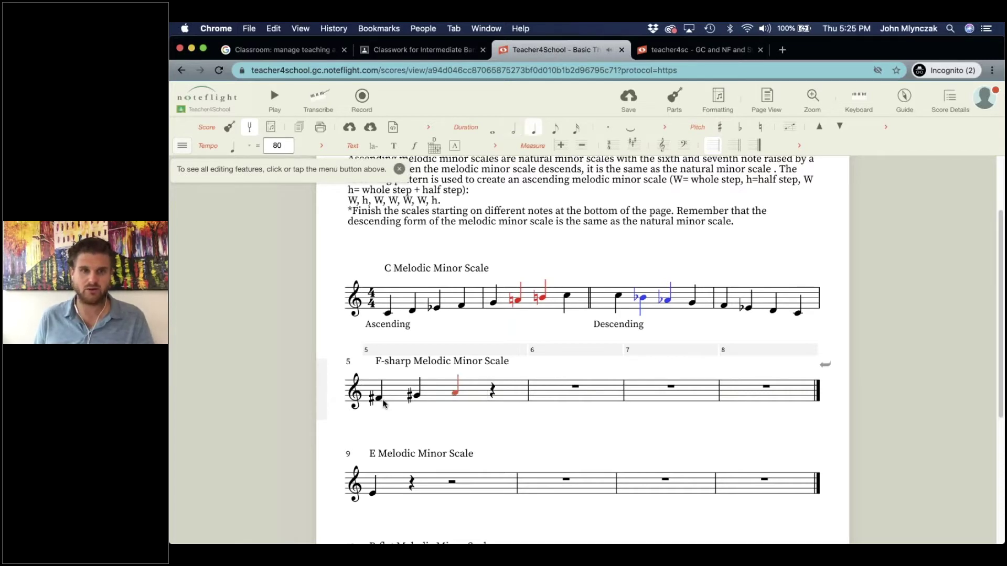
key(Right)
key(b)
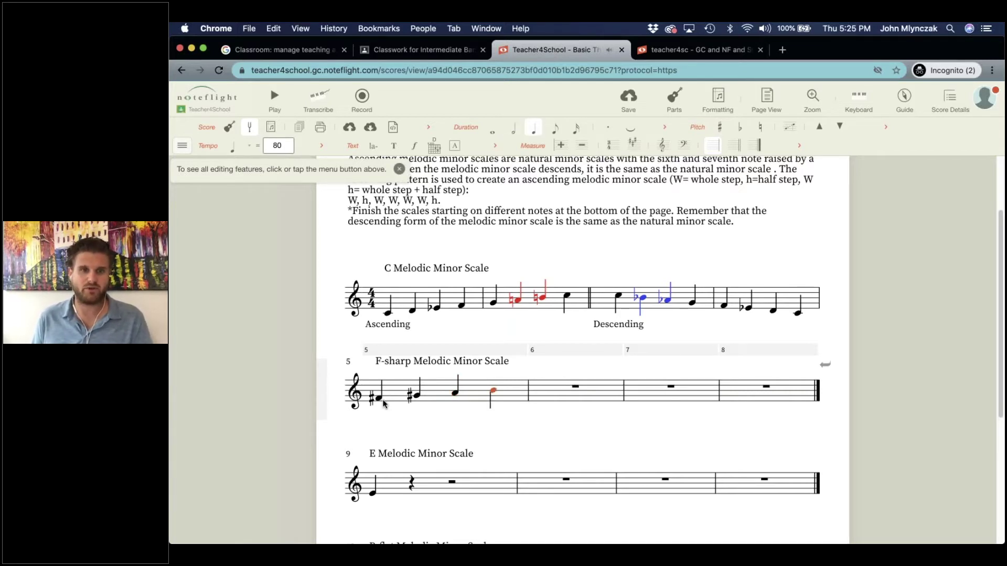
Enter C#, D#, E# and the top F# in measure 6.
key(Right)
key(c)
key(plus)
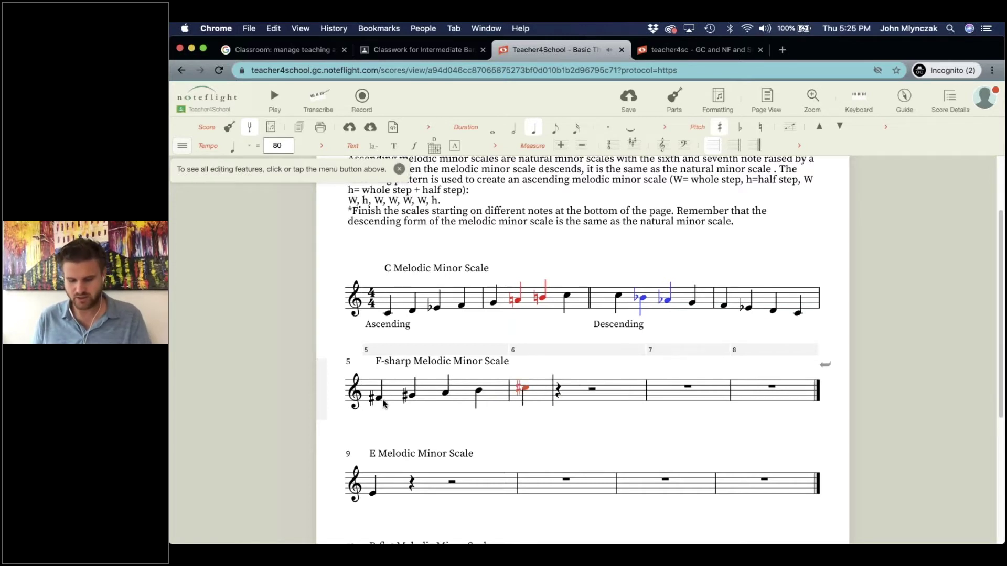
key(Right)
key(d)
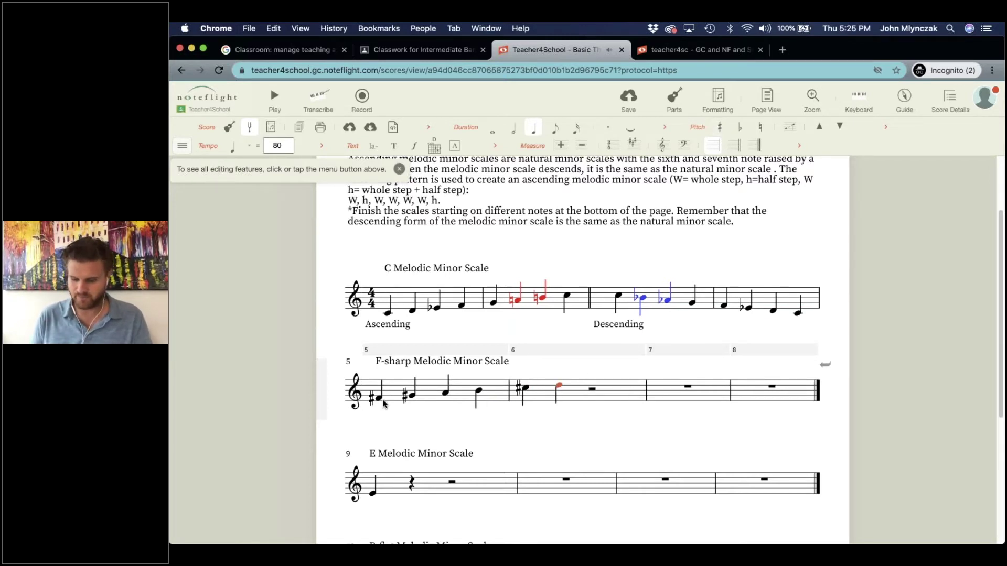
key(plus)
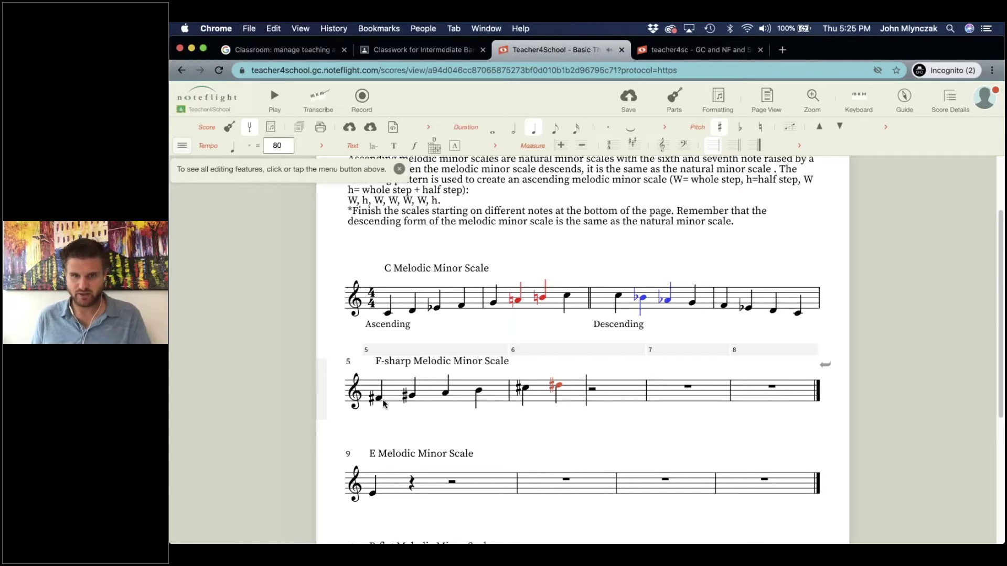
key(e)
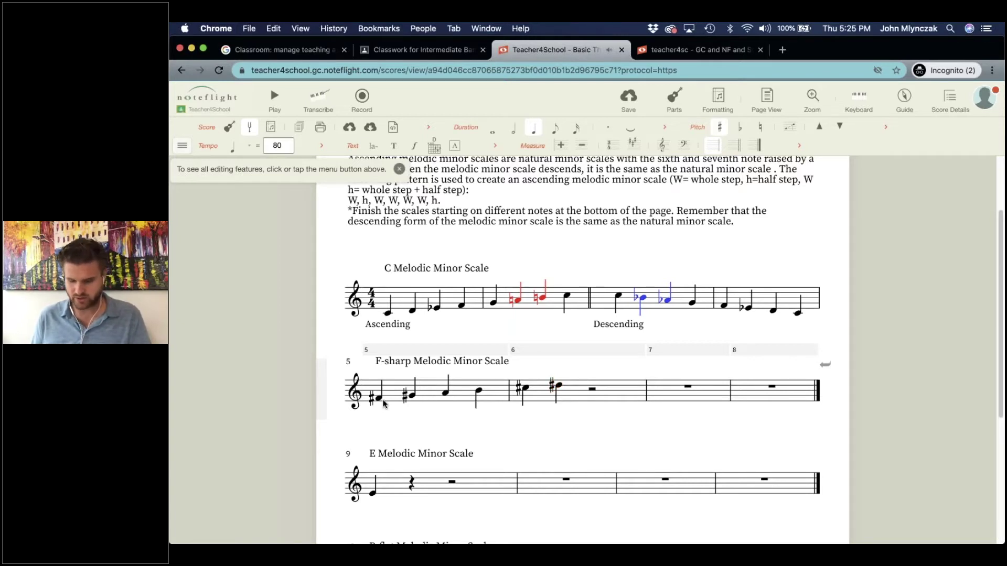
key(plus)
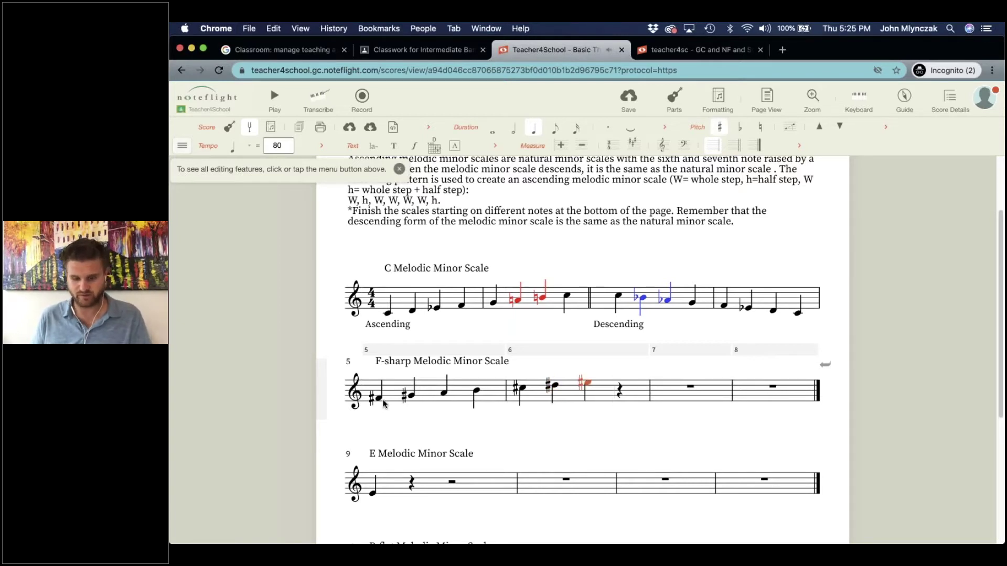
key(f)
key(plus)
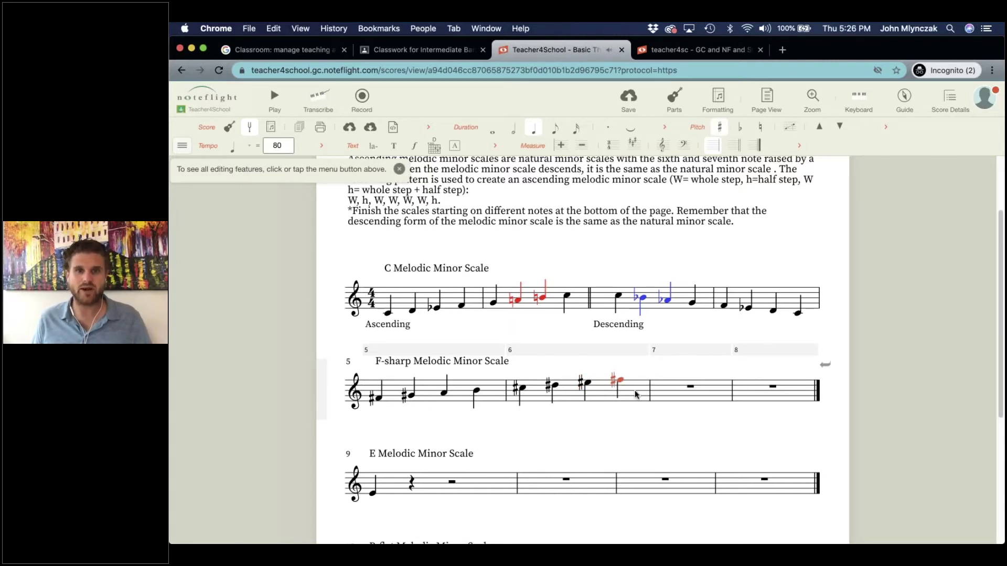
Enter the descending F# E D C# B A G# F# across measures 7–8.
key(f)
key(plus)
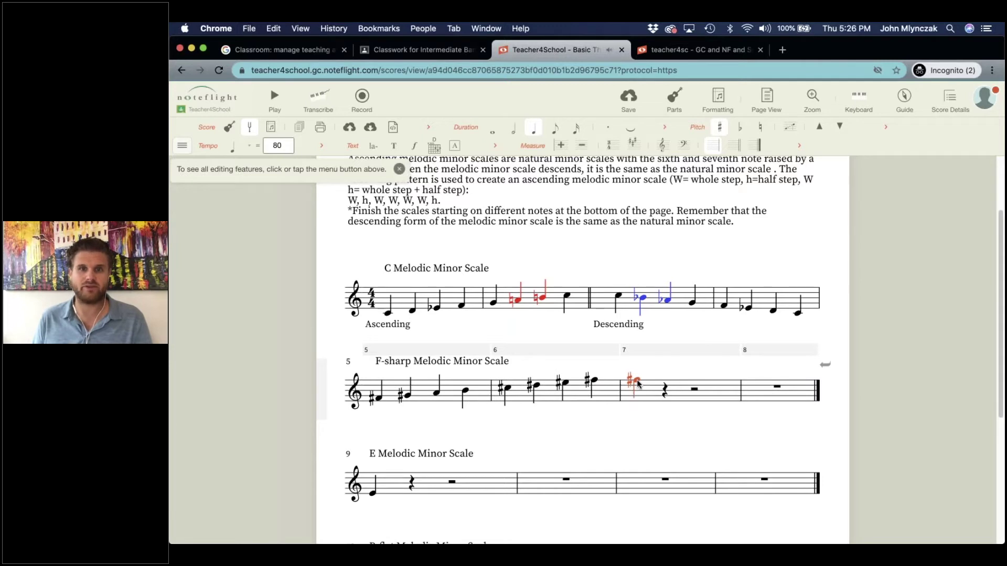
key(f)
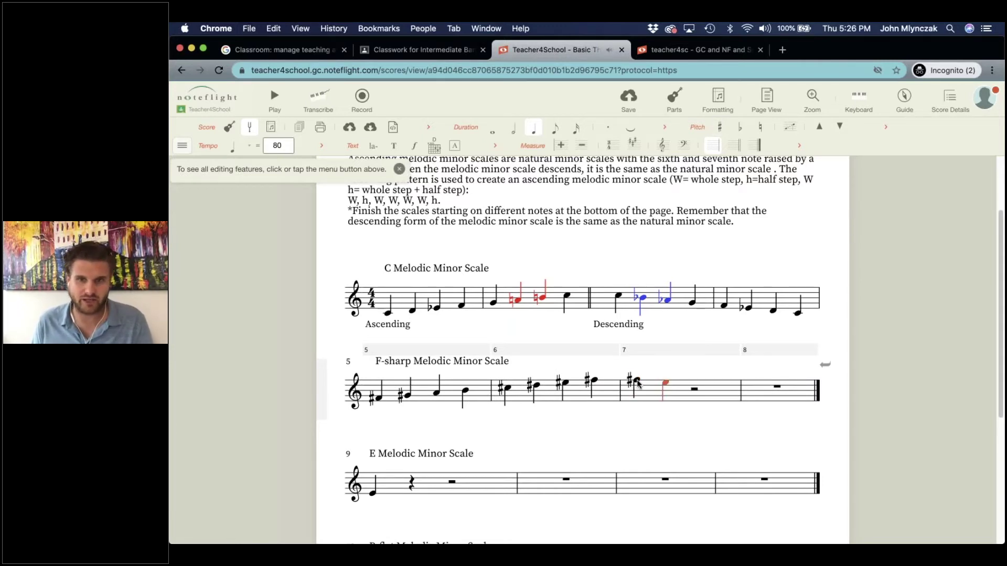
key(d)
key(c)
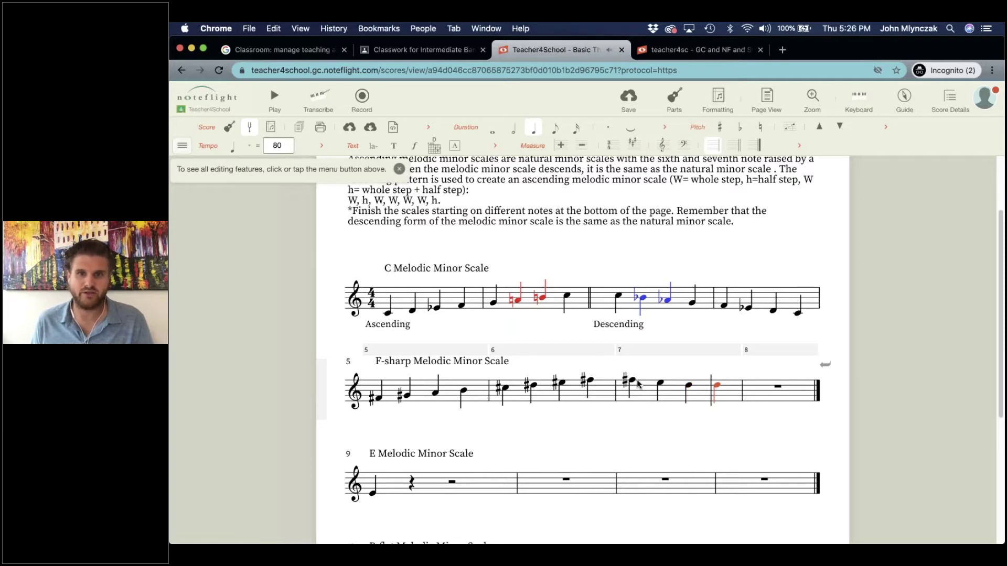
key(plus)
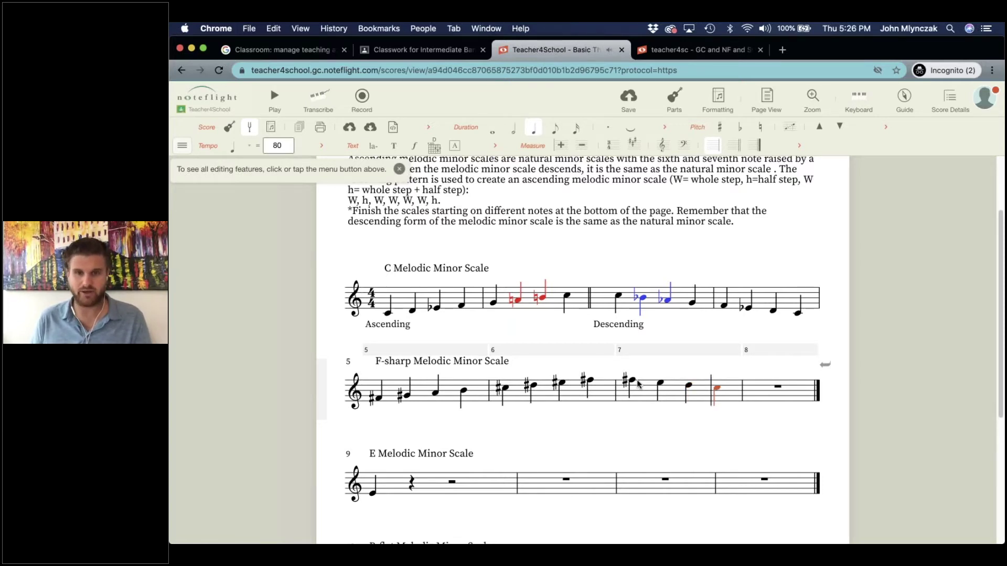
key(b)
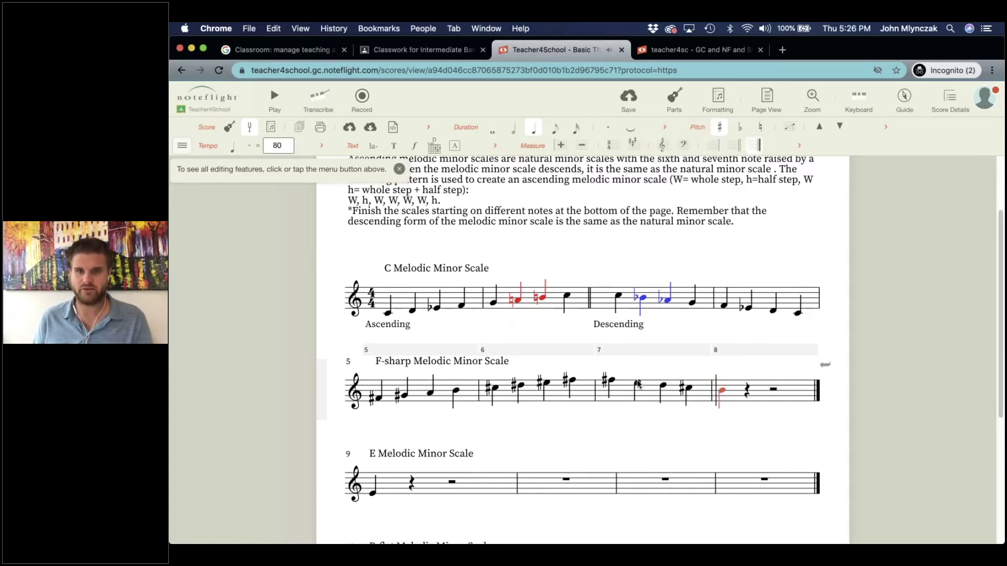
key(a)
key(g)
key(plus)
key(f)
key(plus)
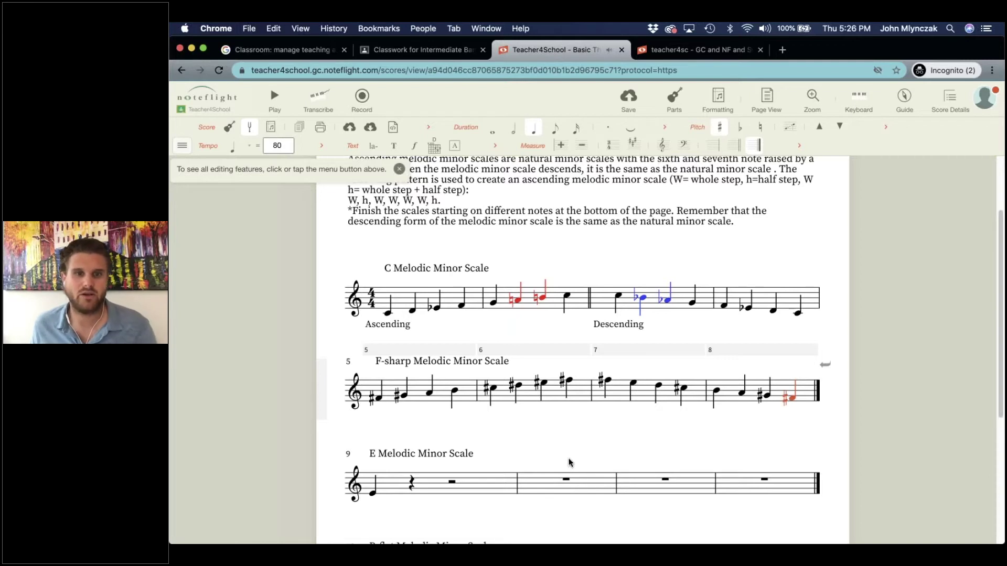
click(569, 463)
Play the F-sharp scale from measure 5, return to editing, and save the score.
click(375, 389)
key(space)
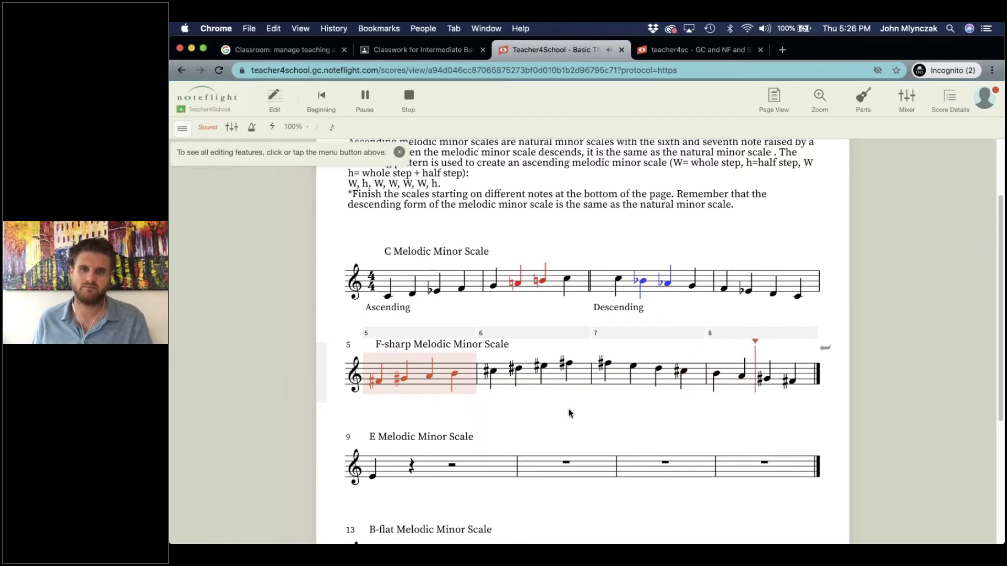
scroll(524, 416, down, 2)
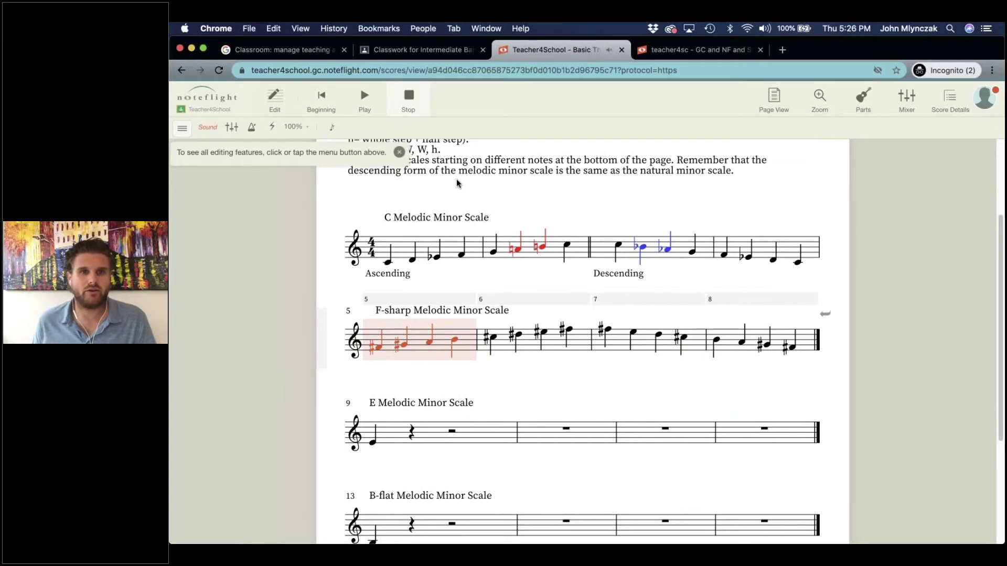
click(458, 184)
click(625, 105)
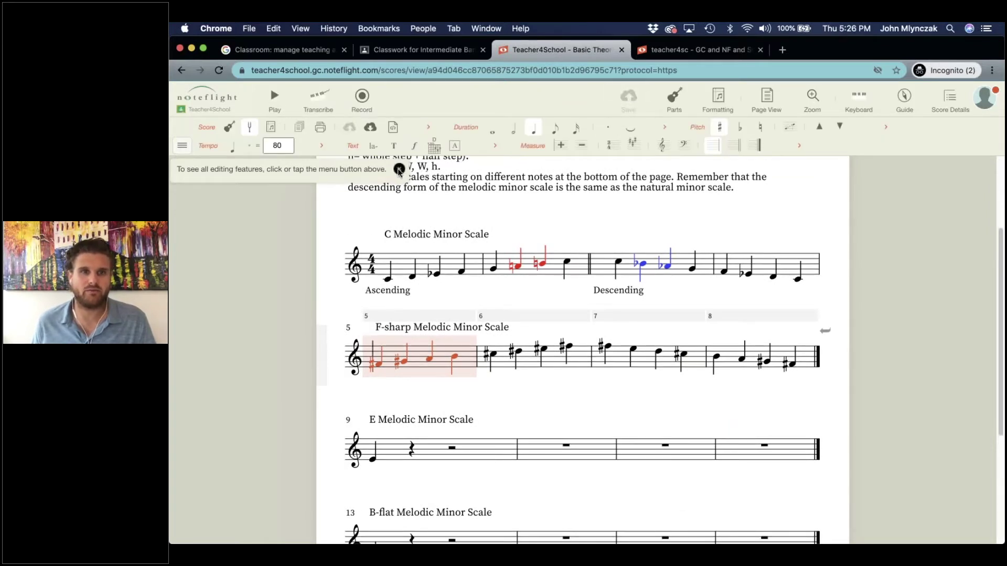
Turn in the worksheet to the Melodic Minor Classroom assignment from Score Details.
click(646, 420)
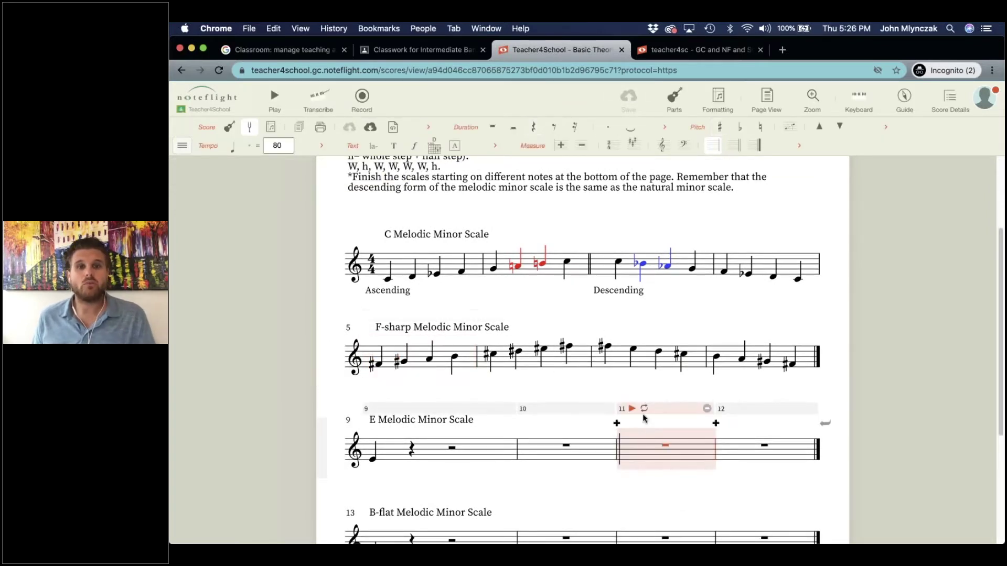
scroll(570, 448, up, 2)
scroll(572, 452, up, 3)
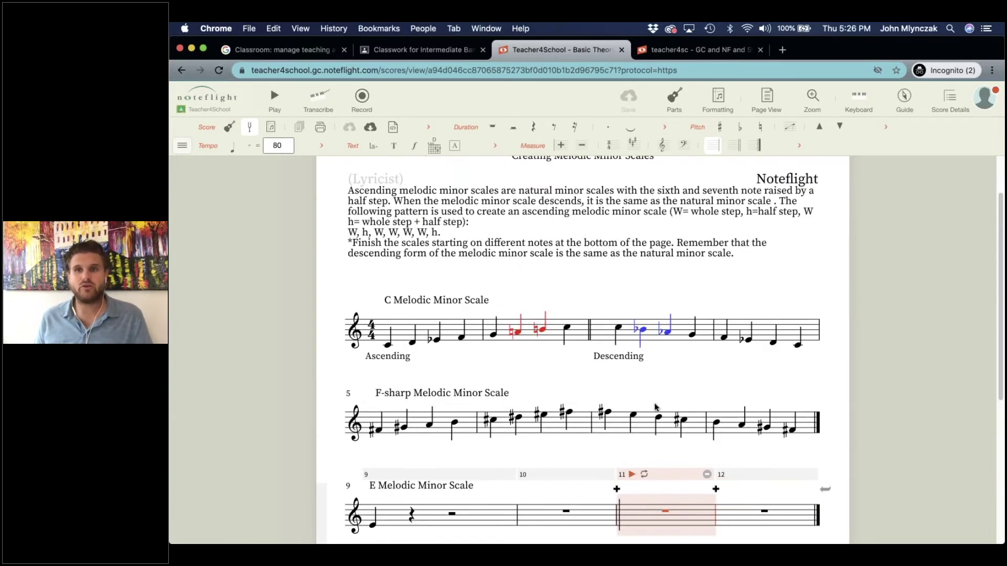
click(952, 101)
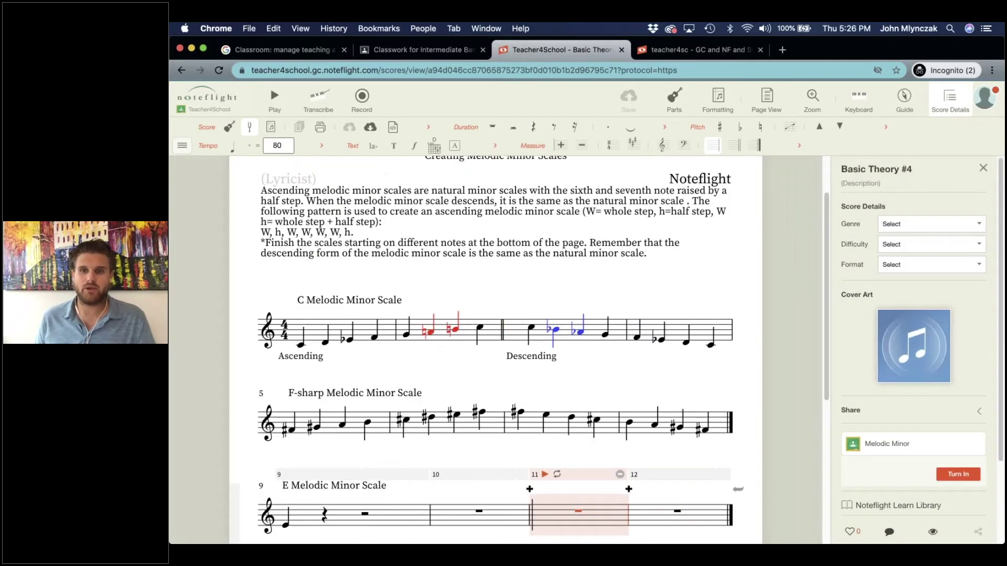
click(950, 474)
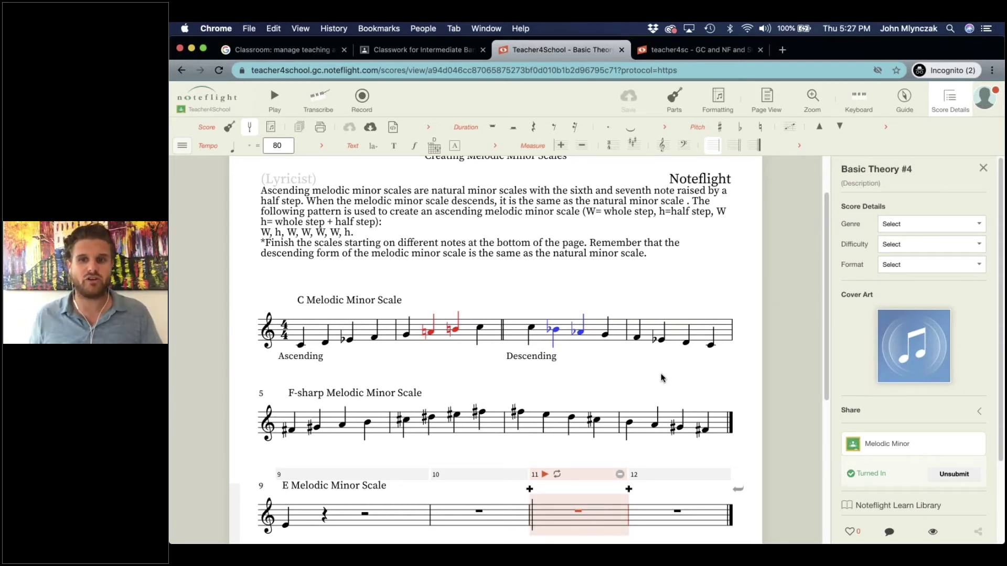
Save a copy of the turned-in worksheet and leave the original page for it.
click(891, 413)
click(891, 414)
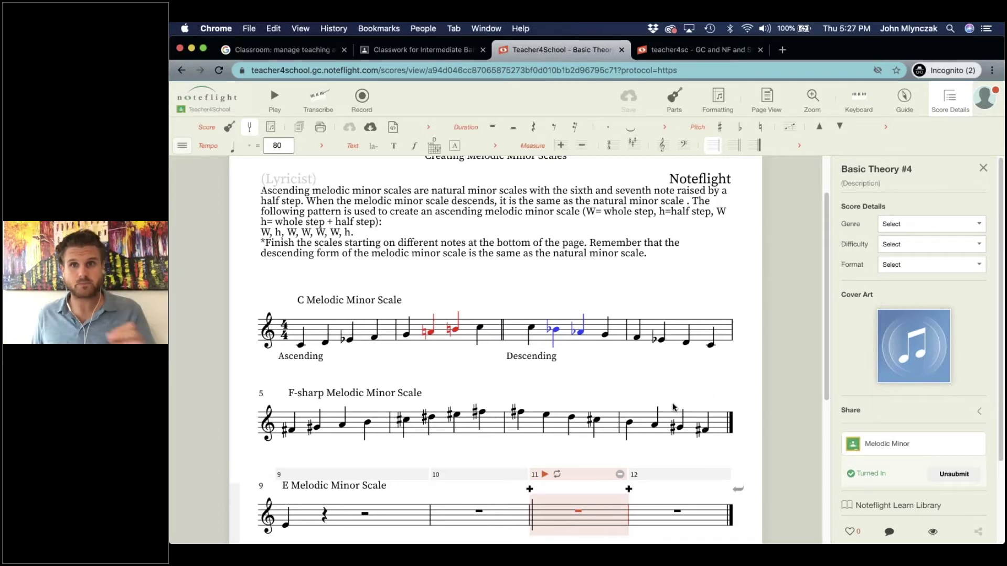
scroll(482, 321, up, 3)
scroll(427, 289, down, 3)
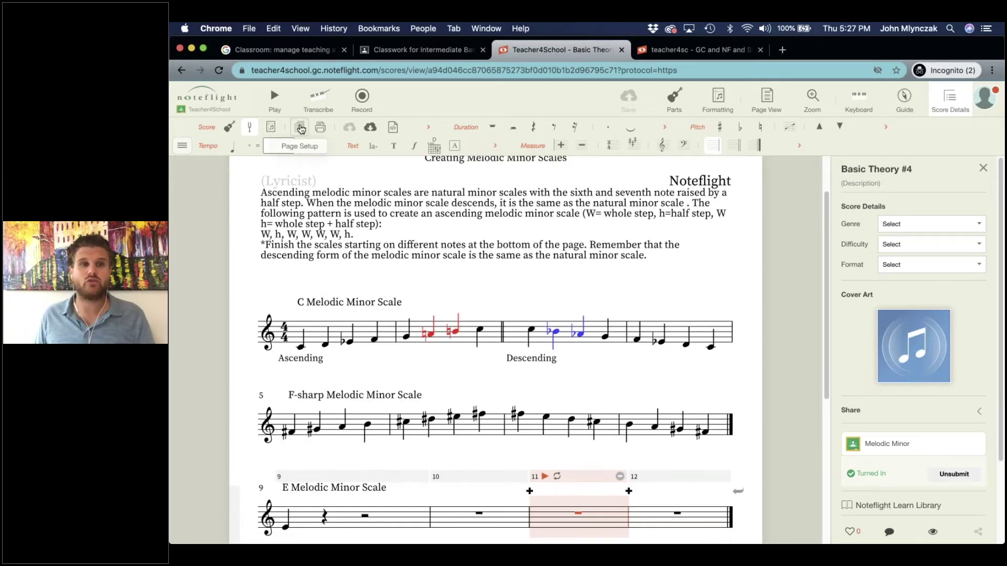
click(429, 129)
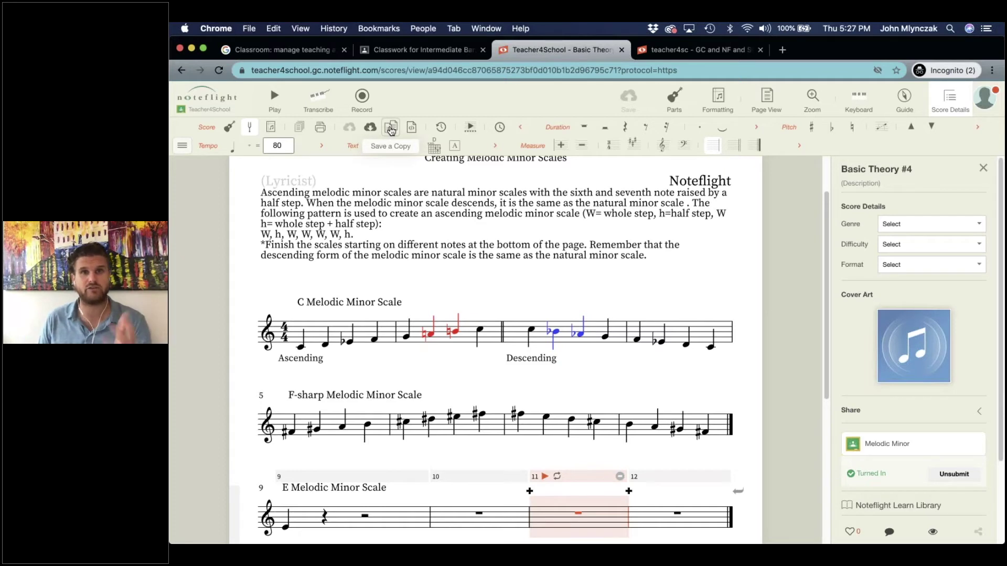
click(391, 128)
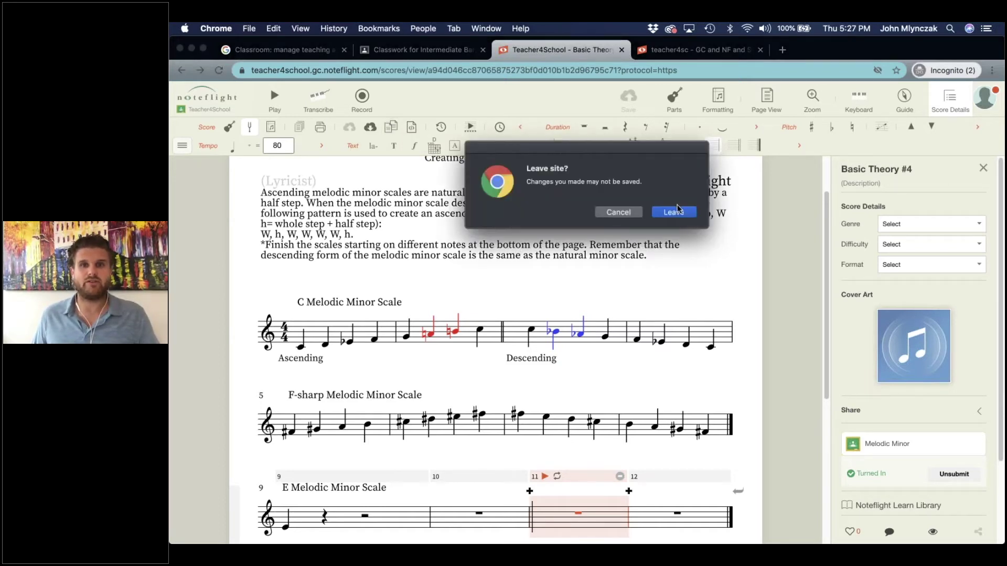
click(675, 212)
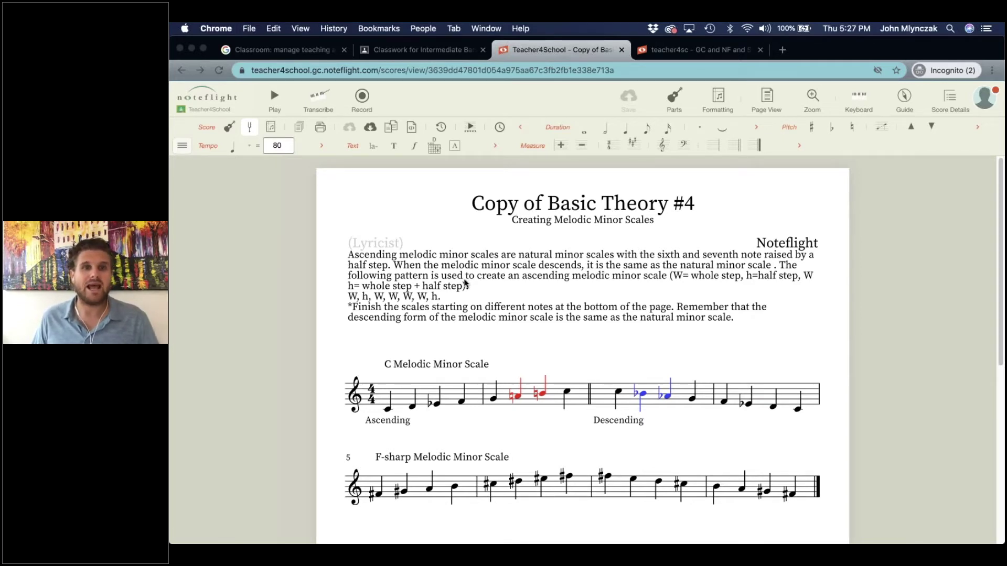
Delete all of the copy's instruction text.
double_click(466, 283)
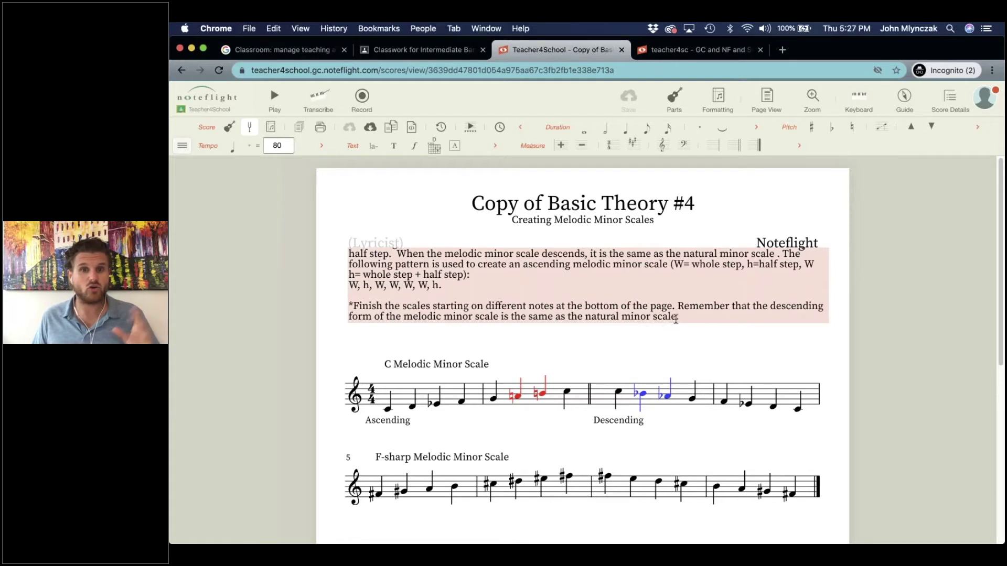
key(super+a)
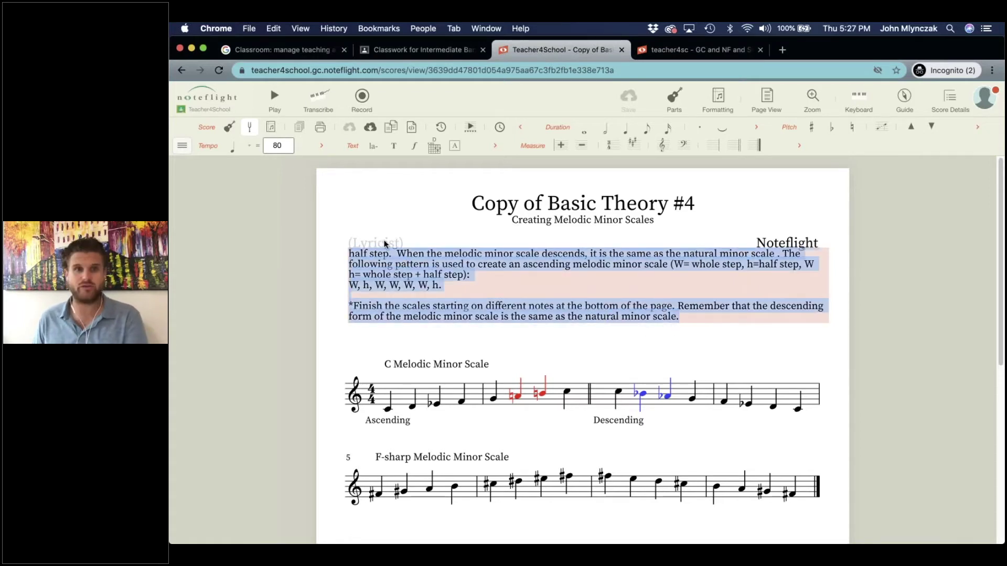
key(BackSpace)
key(Escape)
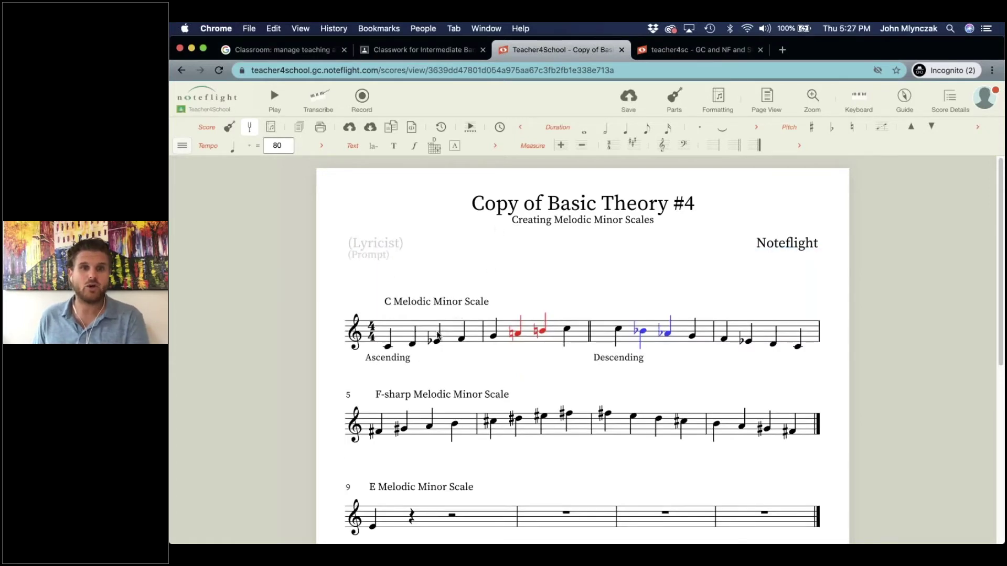
Clear measures 9–20 (the E, B-flat and G scales) to whole rests.
scroll(386, 469, down, 1)
click(385, 469)
scroll(774, 438, down, 5)
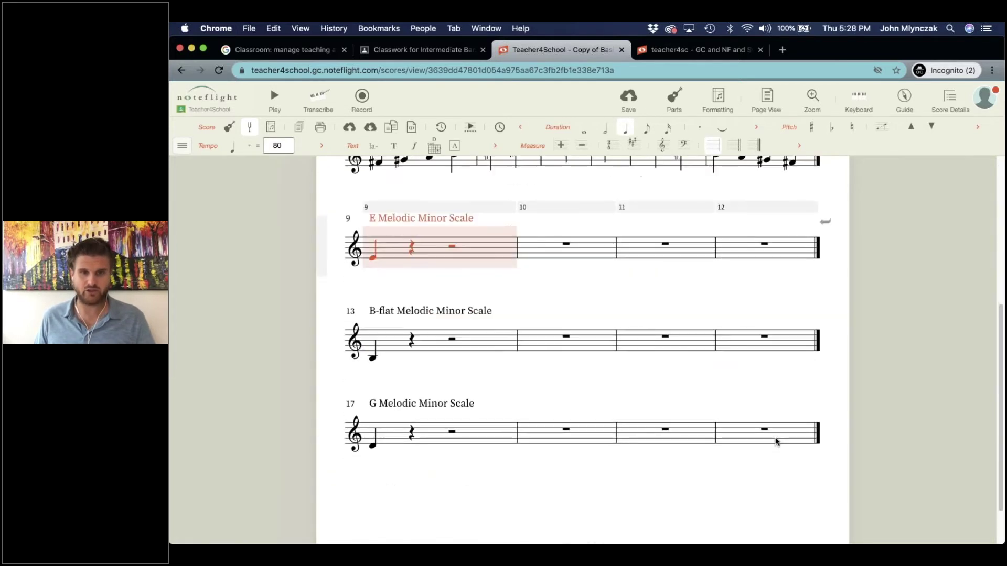
shift+click(760, 390)
key(Delete)
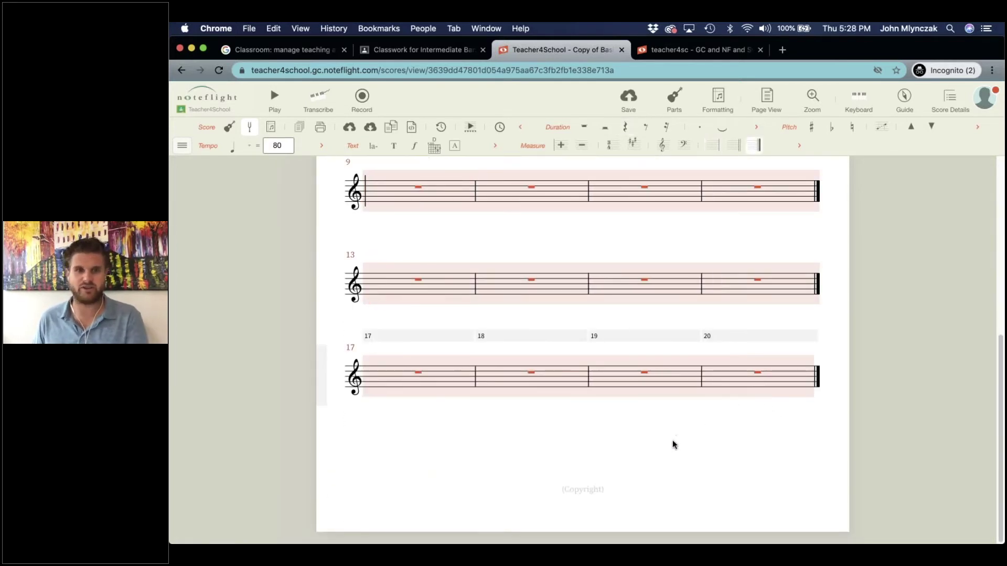
scroll(672, 443, up, 5)
scroll(672, 439, up, 2)
Save the copy and add a Bassoon part to the score.
click(628, 97)
click(669, 100)
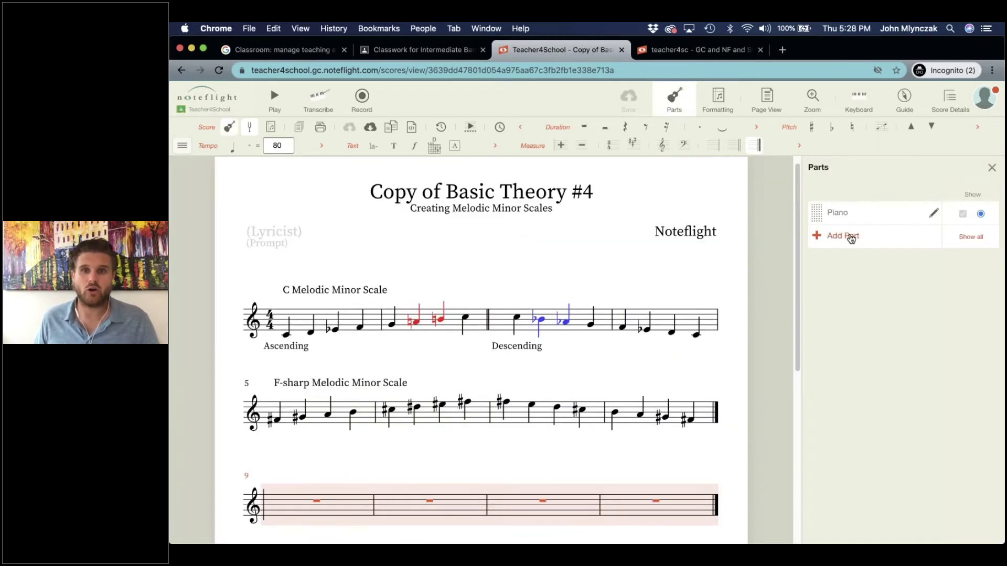
click(851, 238)
text(basso)
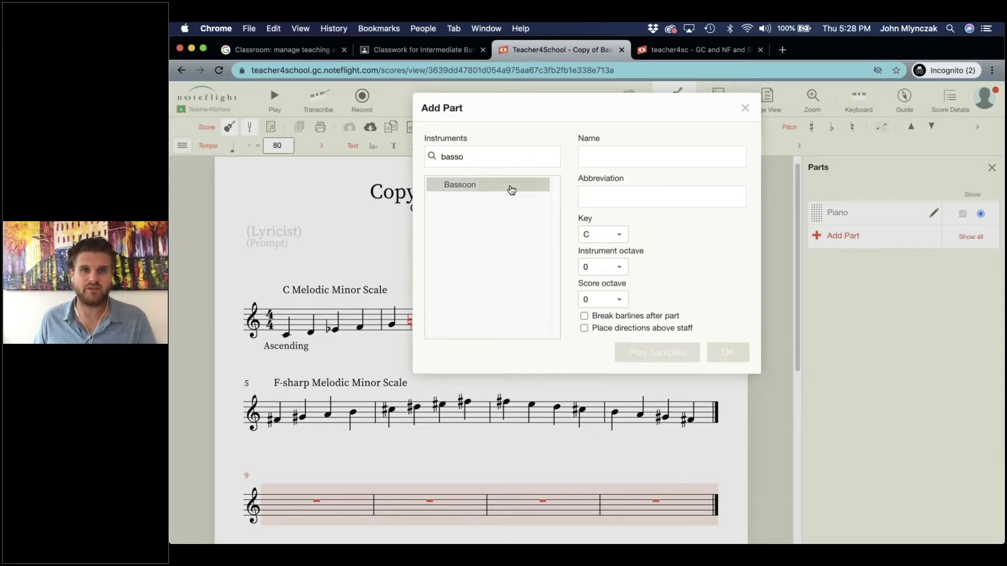
click(511, 186)
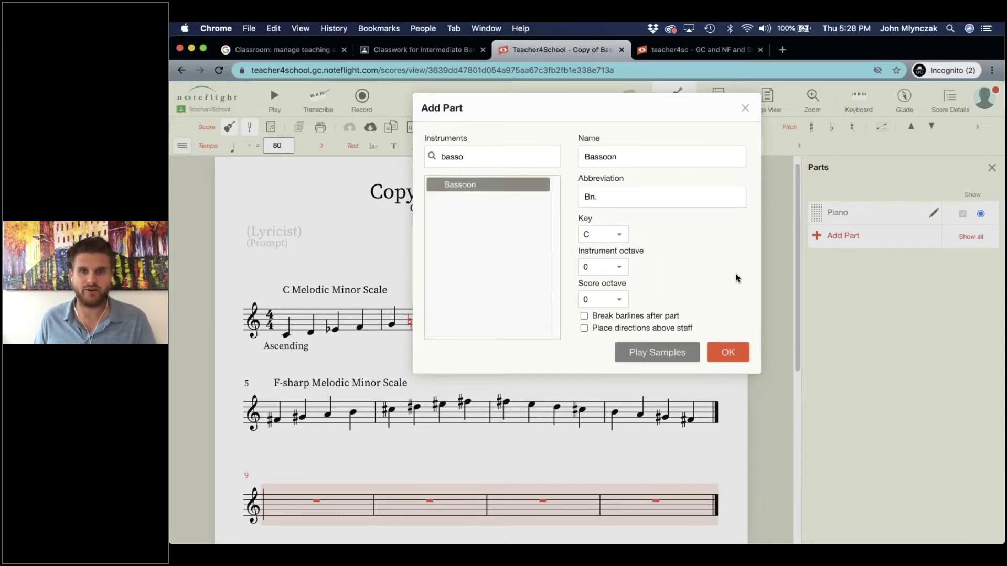
click(729, 352)
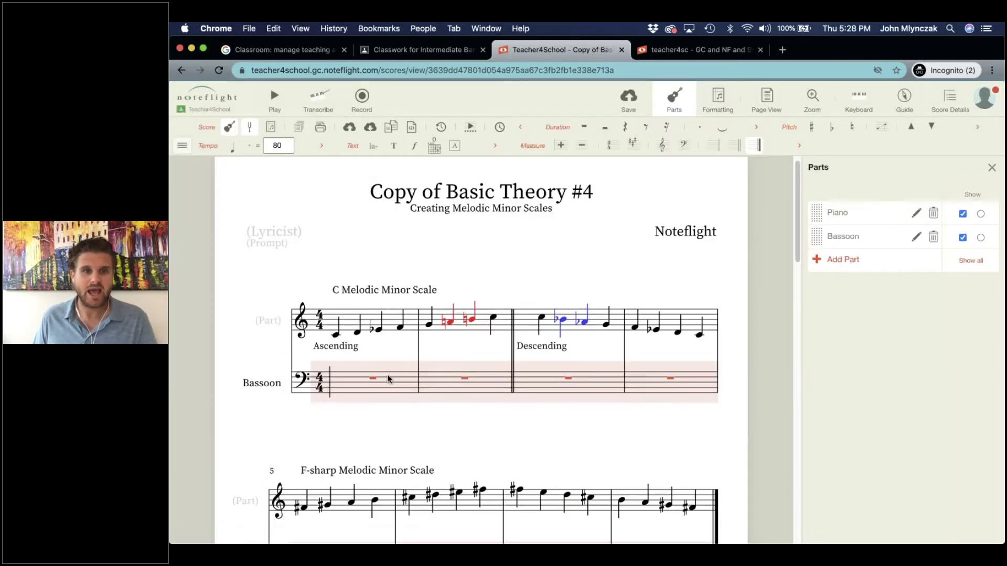
scroll(367, 414, down, 3)
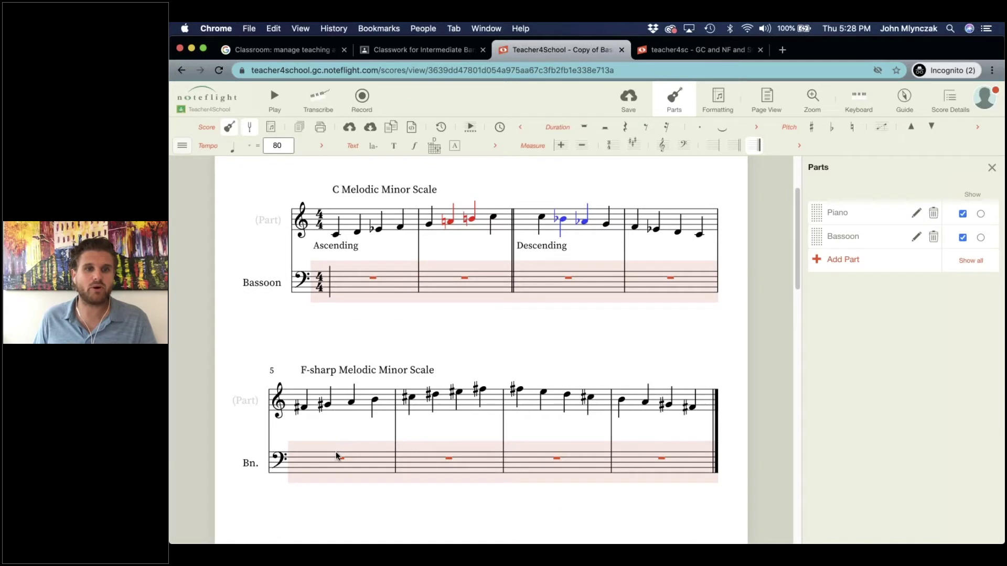
Enter an F# whole note in Bassoon measure 5 and a C# whole note in measure 6.
key(Escape)
click(304, 458)
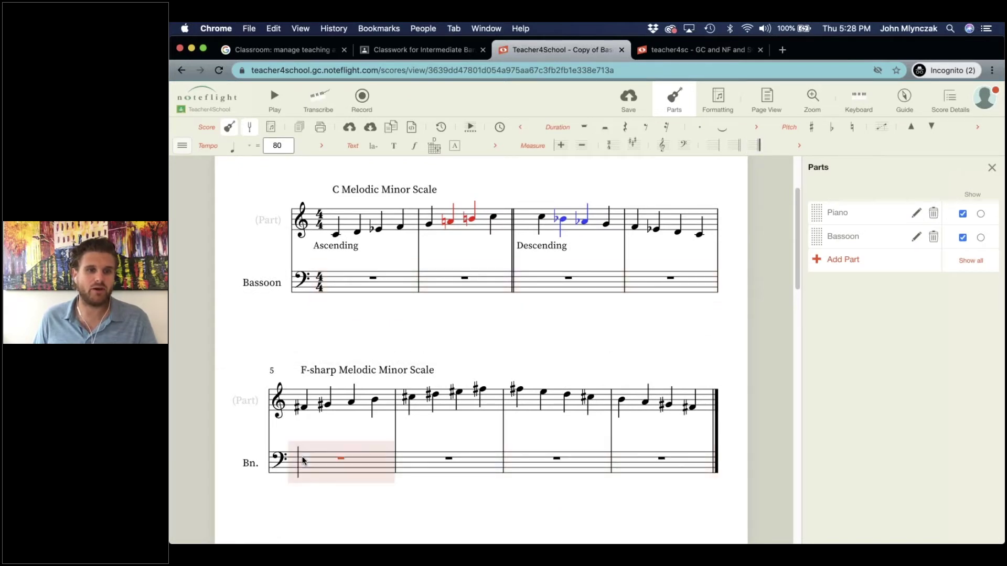
click(304, 457)
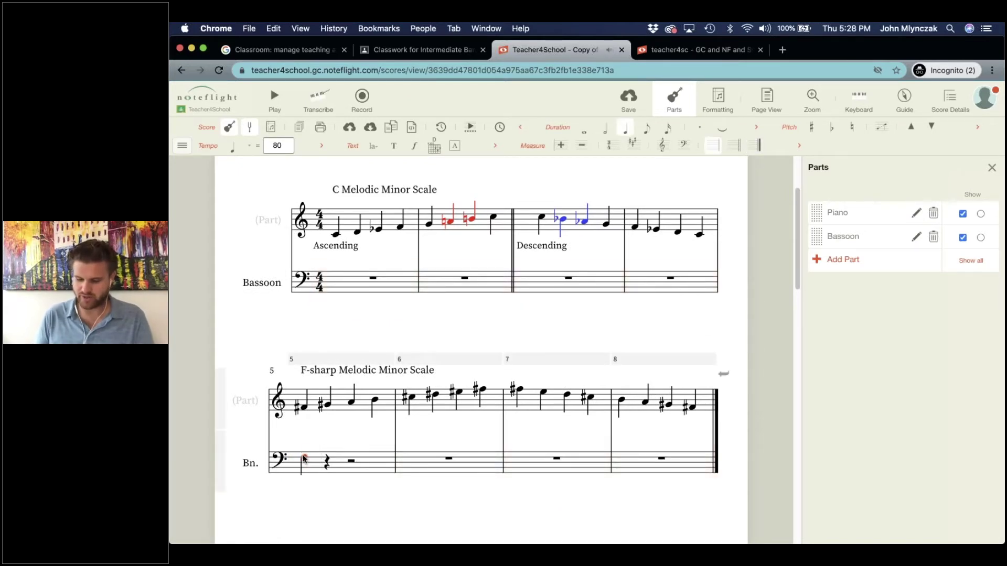
key(plus)
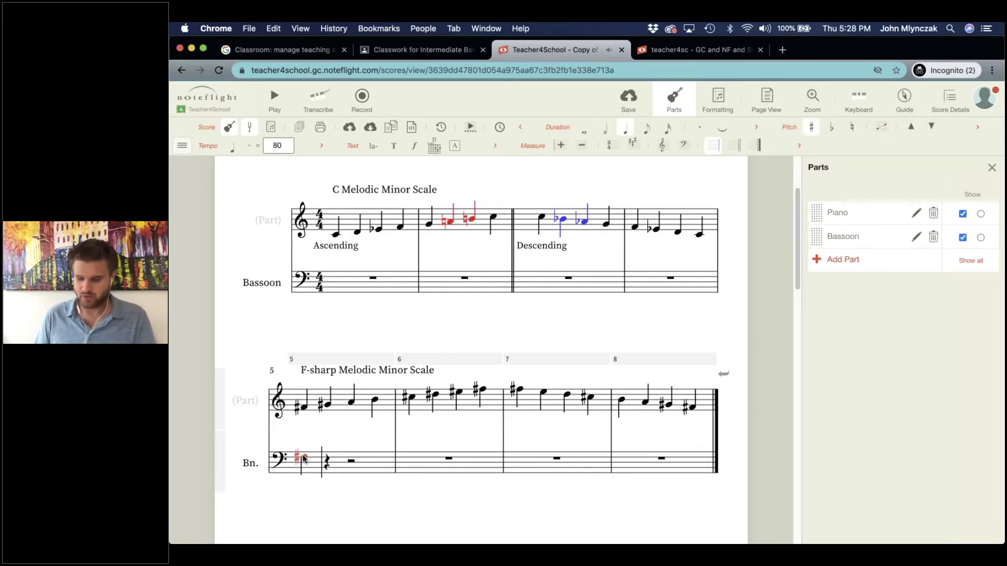
key(6)
key(7)
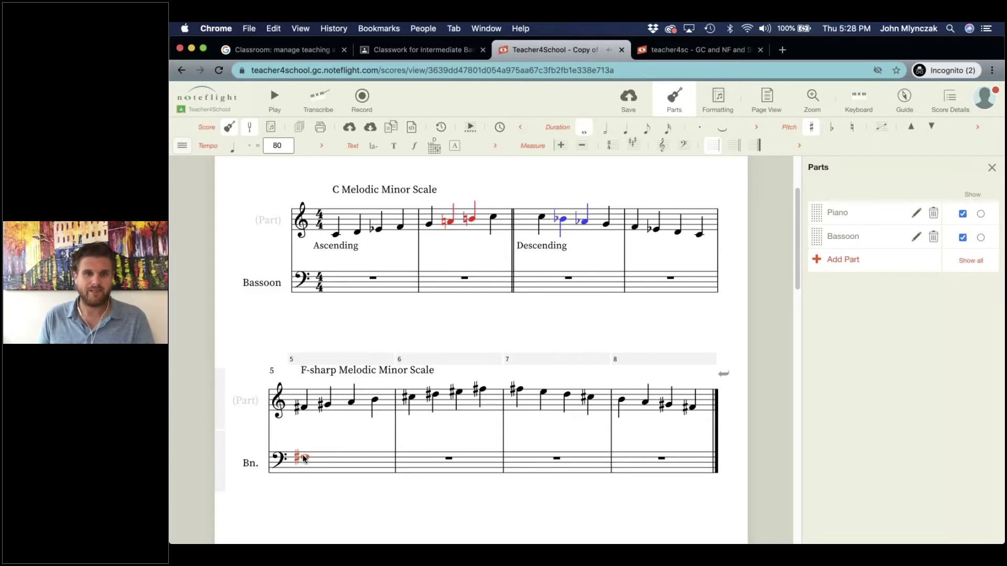
key(f)
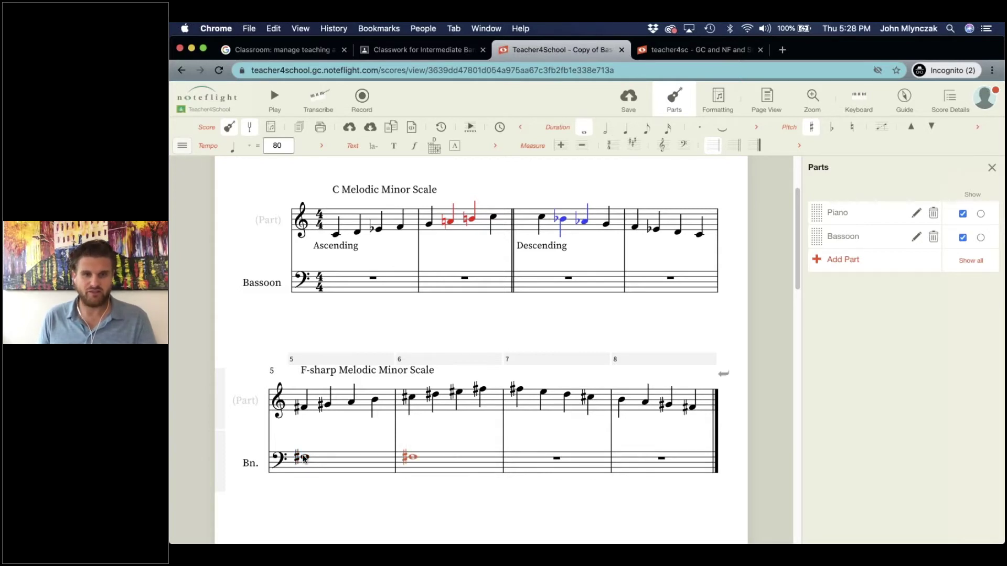
key(Down)
key(Down)
key(Down)
key(Down)
key(Down)
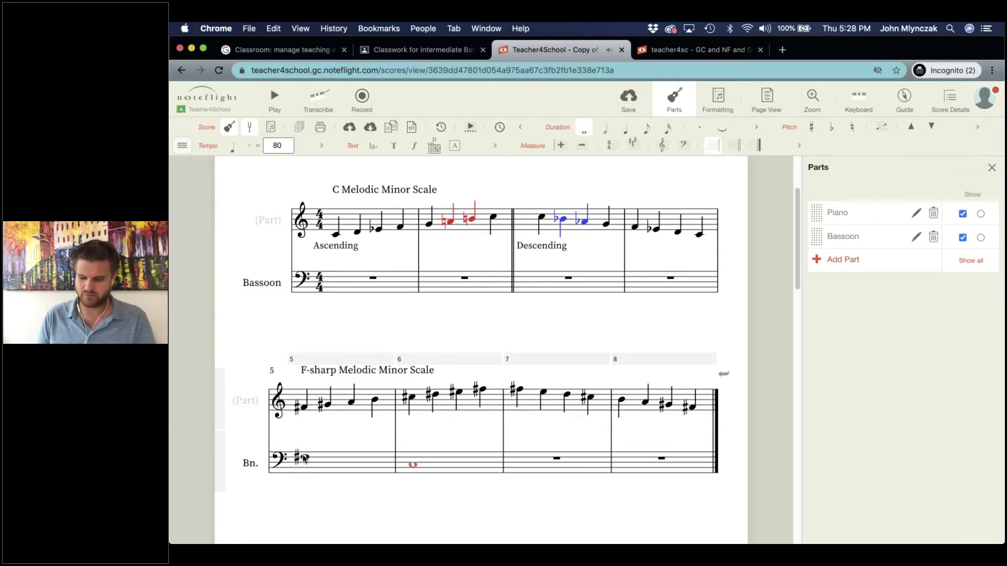
key(ctrl+k)
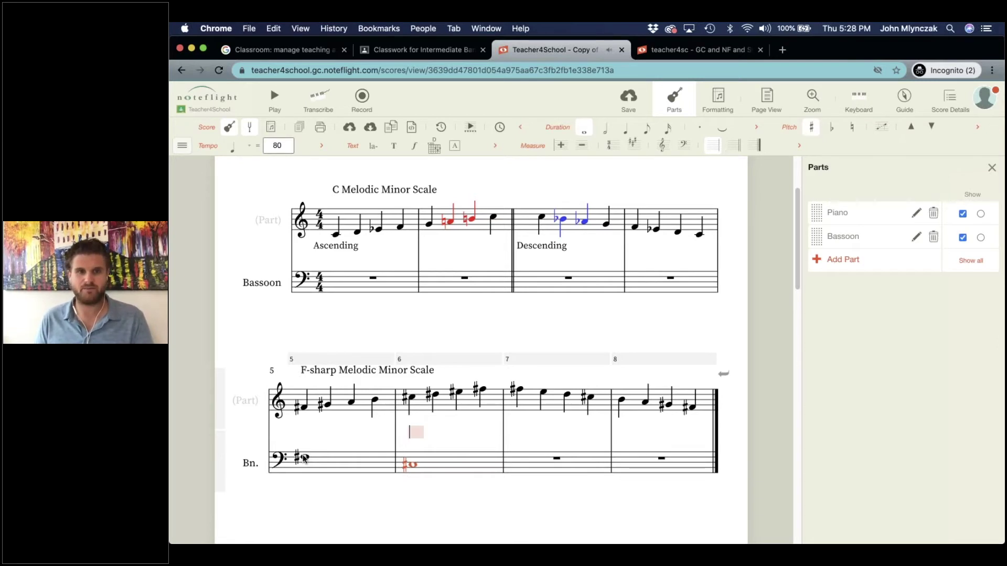
Repeat Bassoon measures 5–6 in 7–8, make measure 8 C# and F# half notes, and save.
click(381, 466)
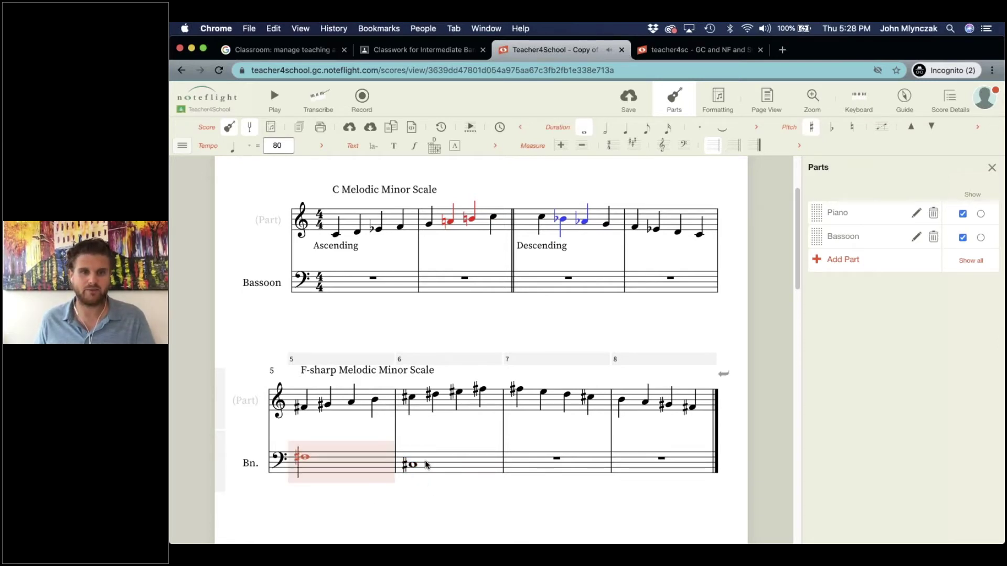
shift+click(431, 465)
key(r)
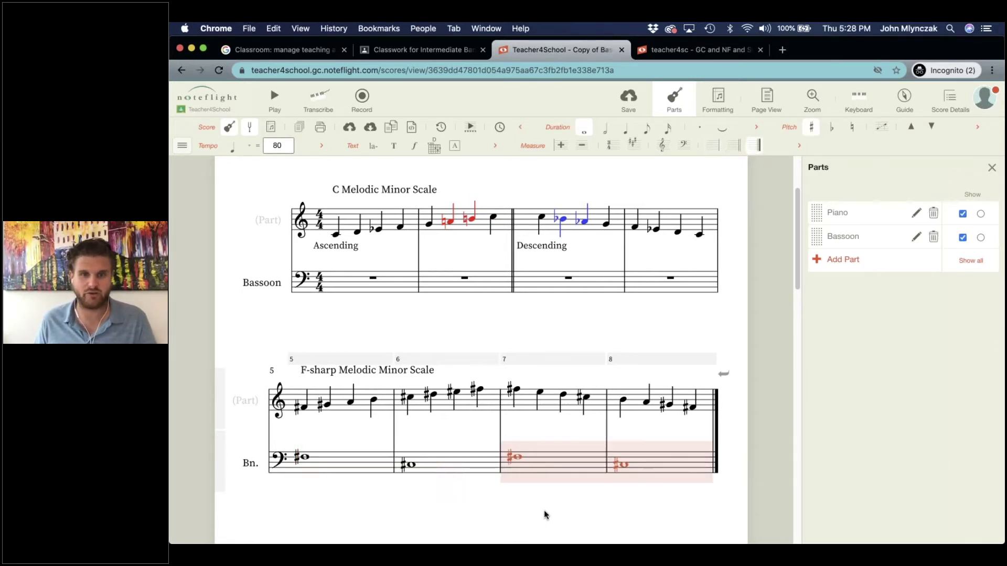
click(623, 466)
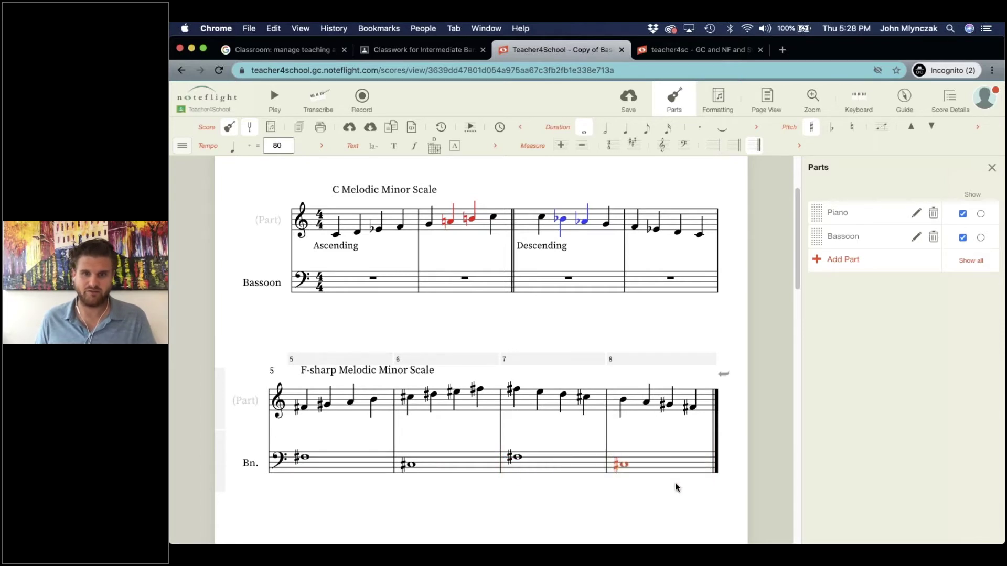
key(6)
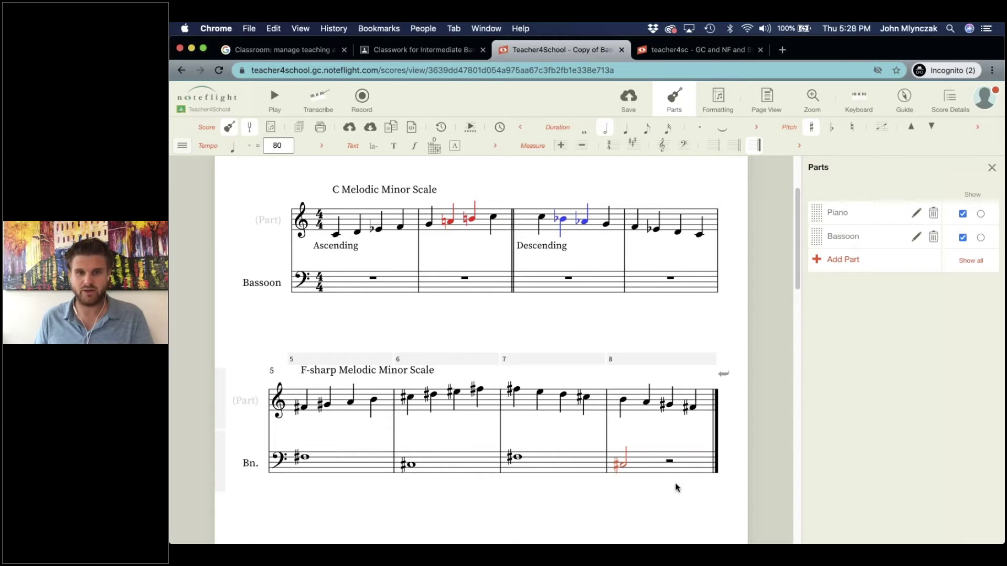
key(g)
key(plus)
click(546, 315)
click(628, 95)
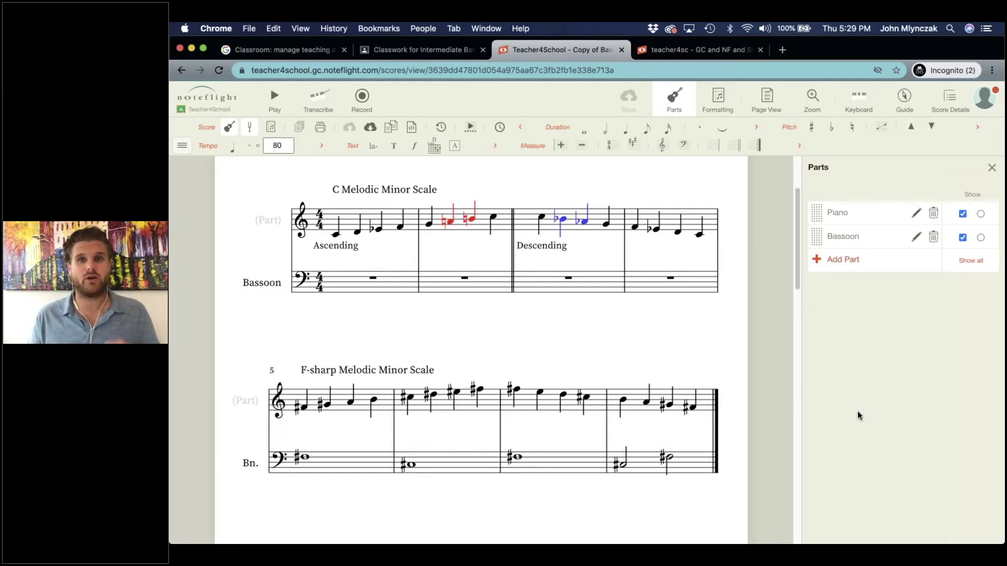
click(991, 169)
Open the score's sharing options and add the Intermediate Band group with view access.
click(943, 106)
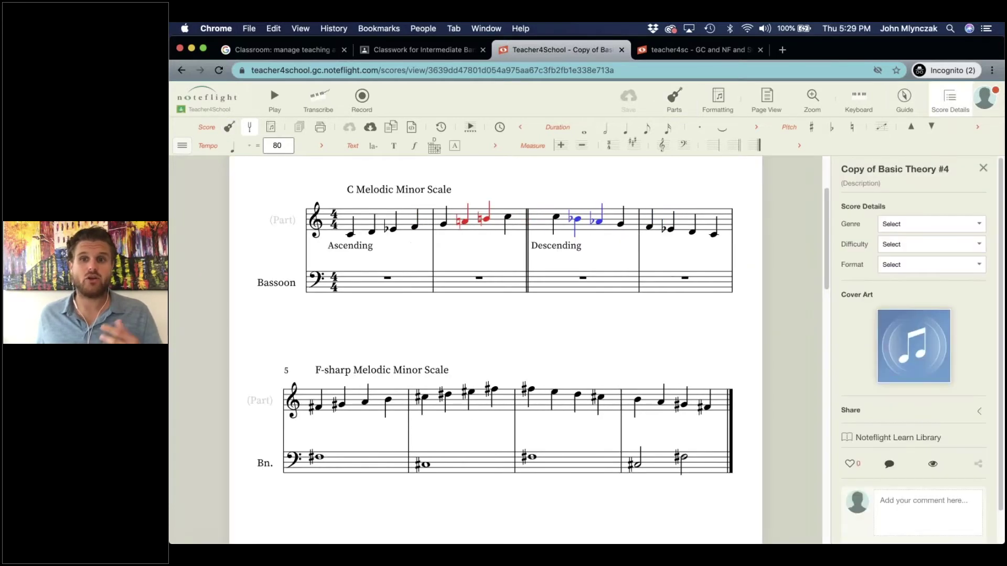
click(900, 417)
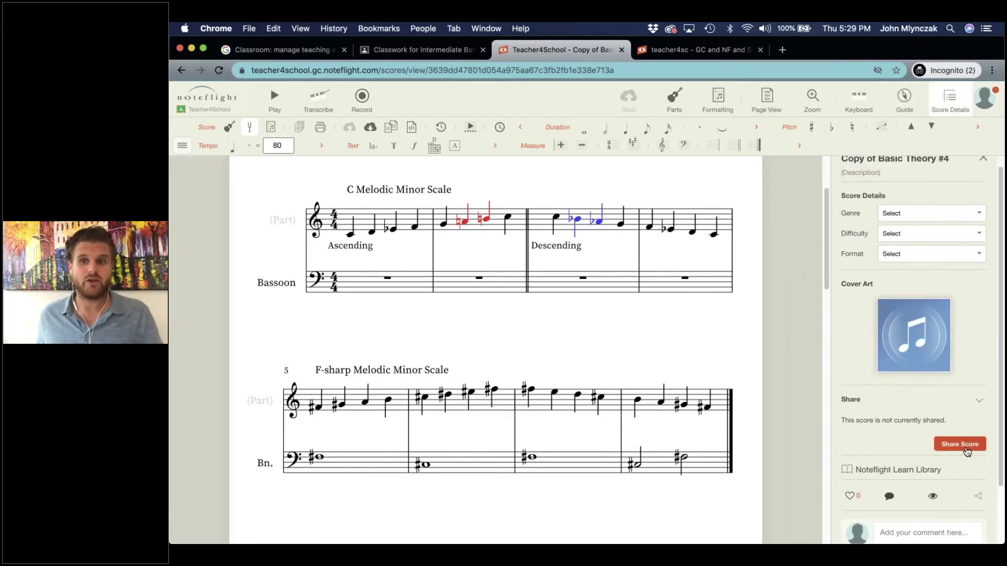
click(961, 444)
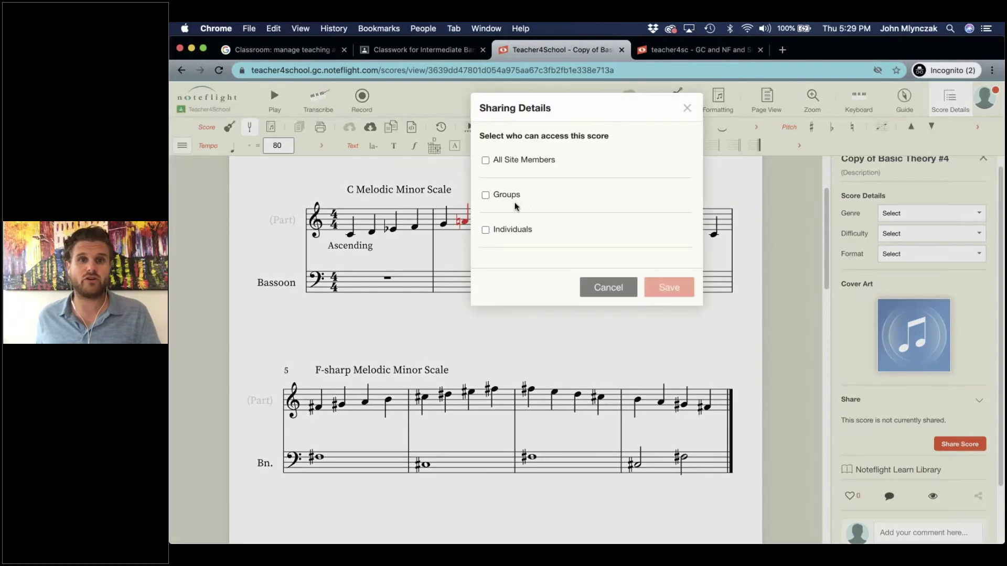
click(485, 195)
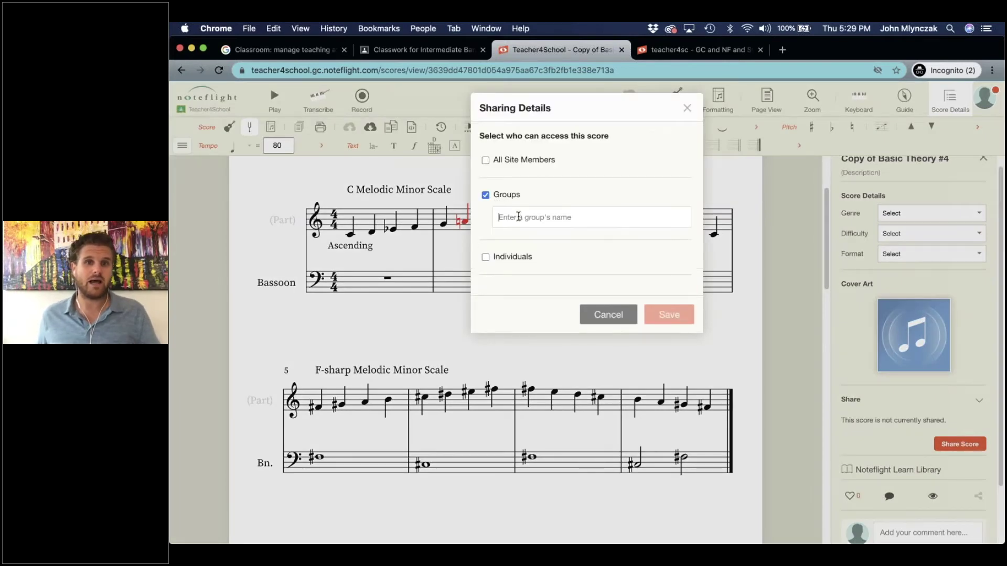
text(int)
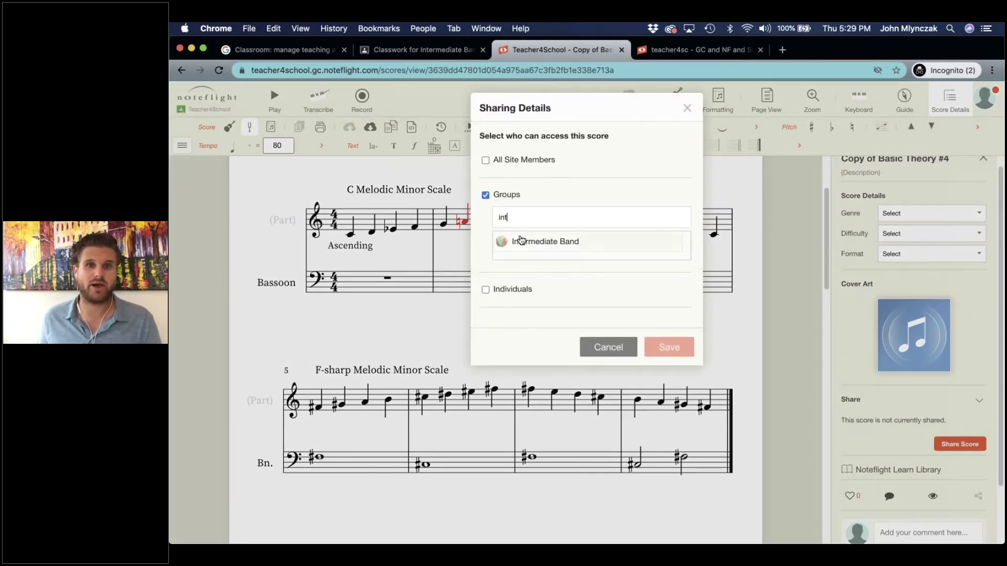
click(520, 241)
mouse_move(521, 335)
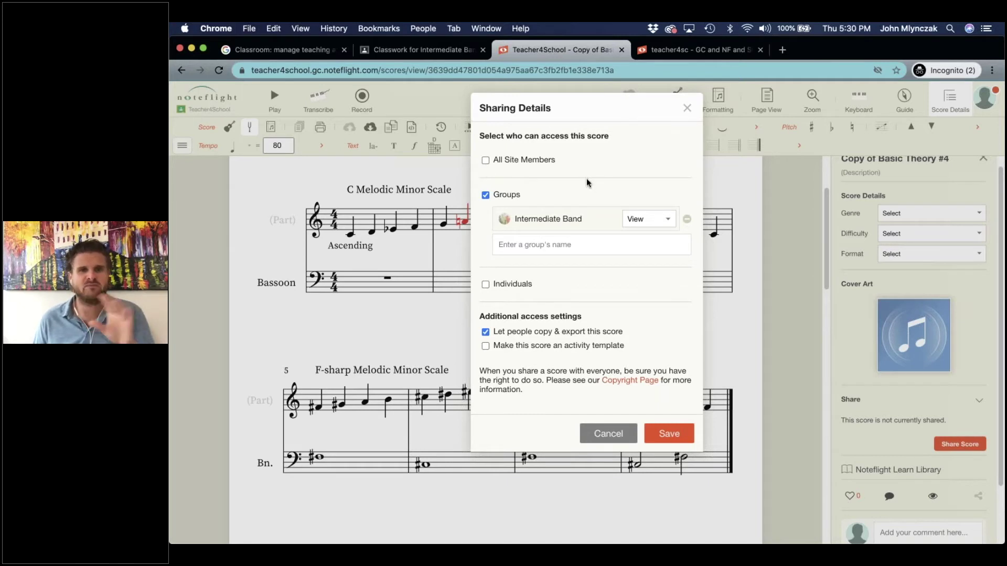
Share with all site members instead of the group, disallow copying and exporting, and save.
click(486, 161)
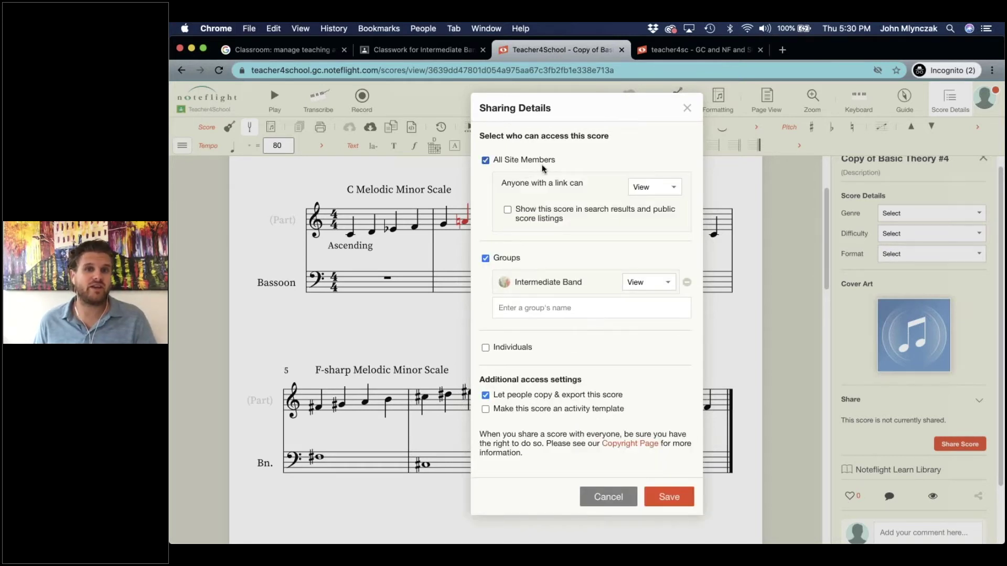
click(485, 258)
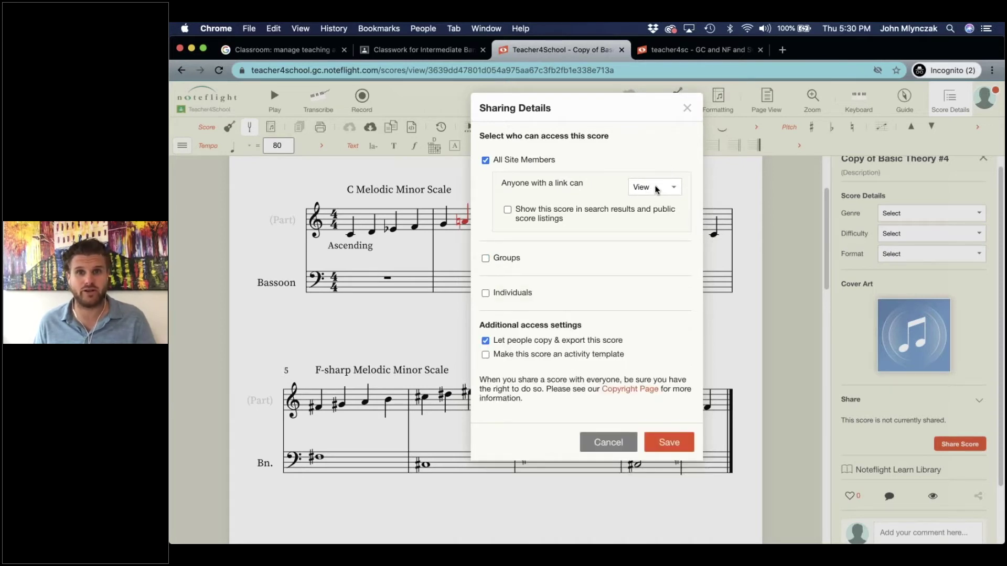
click(485, 341)
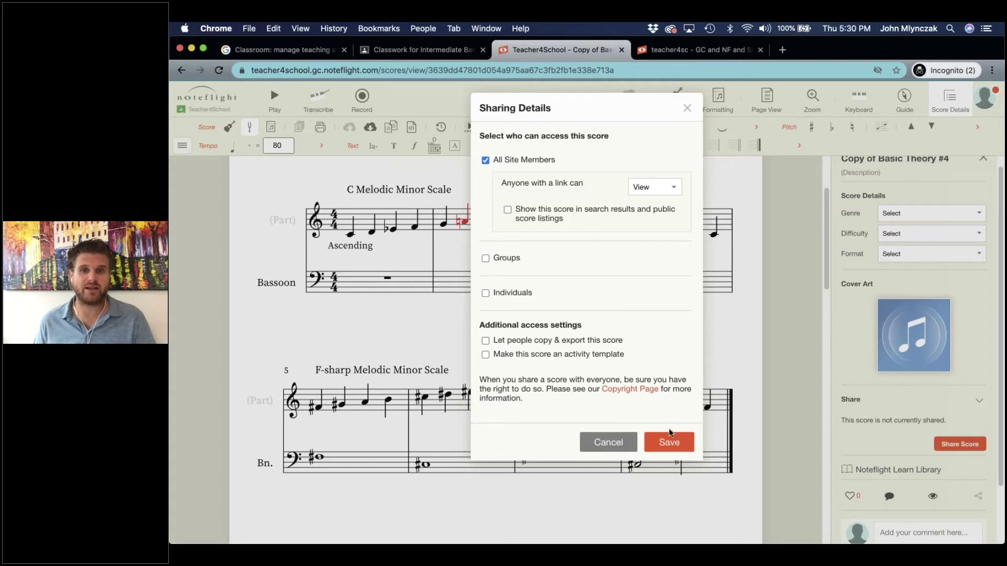
click(670, 444)
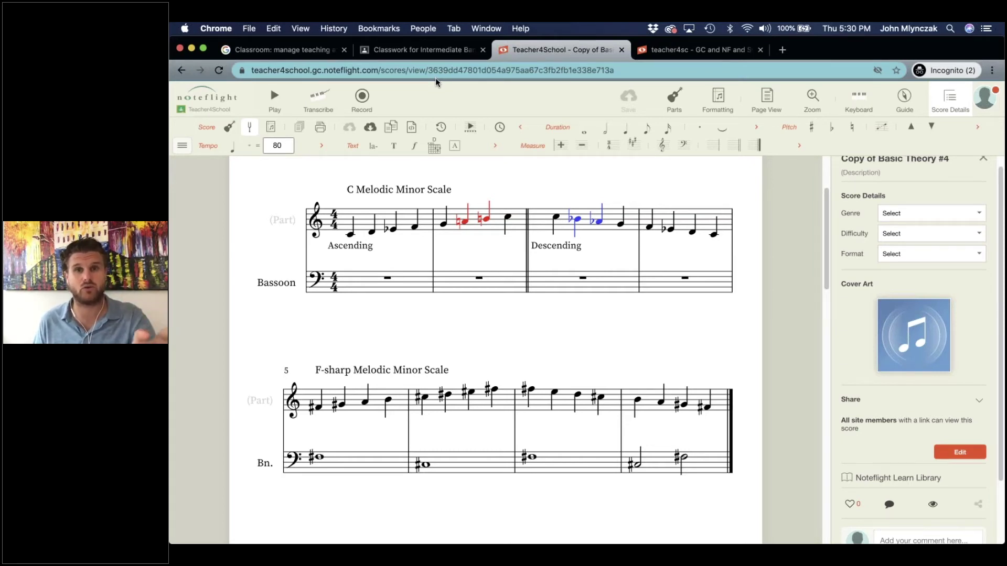
Reopen the sharing settings, try Comment link access, revert to View, and save.
scroll(912, 343, down, 3)
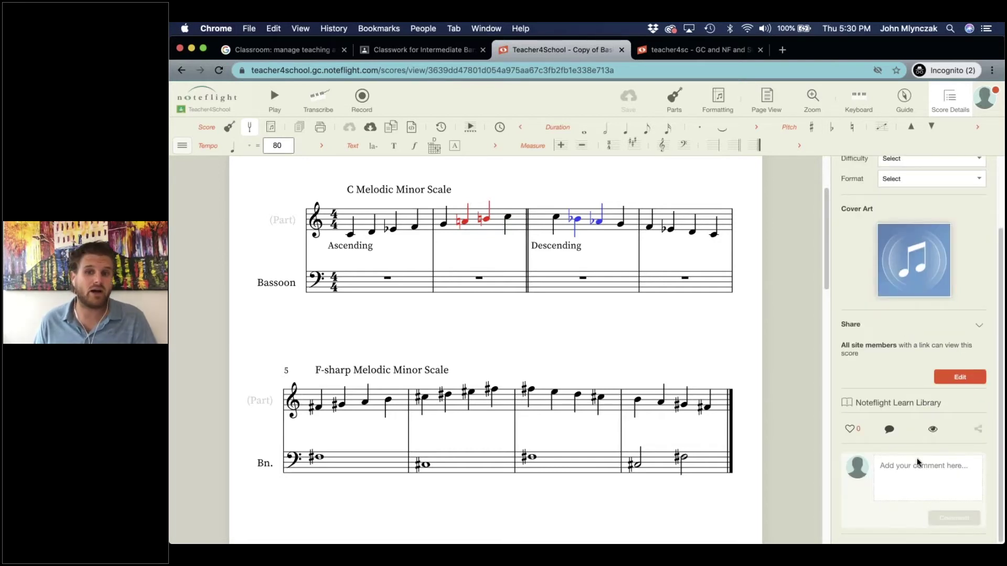
click(911, 480)
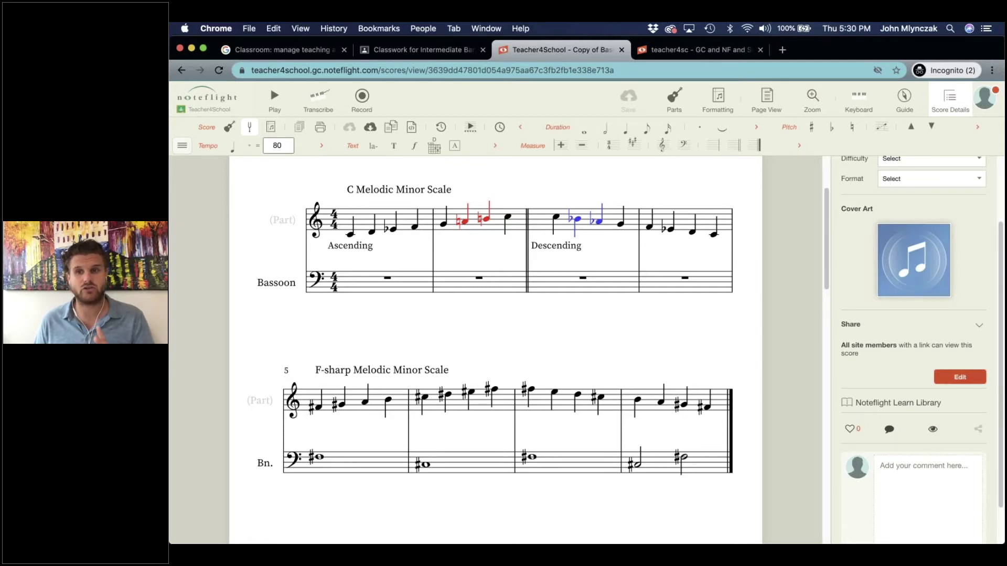
click(959, 377)
click(642, 185)
click(643, 197)
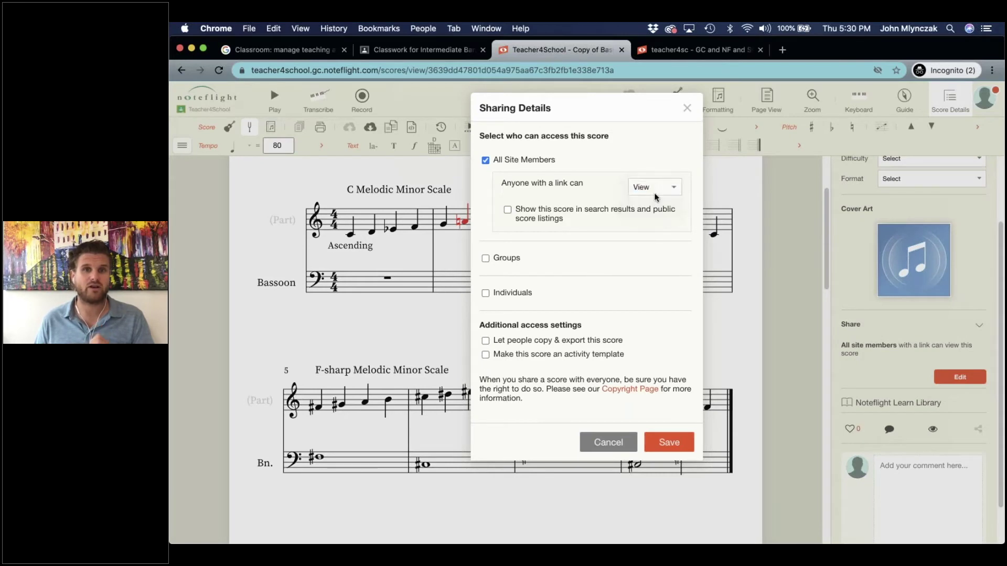
click(638, 191)
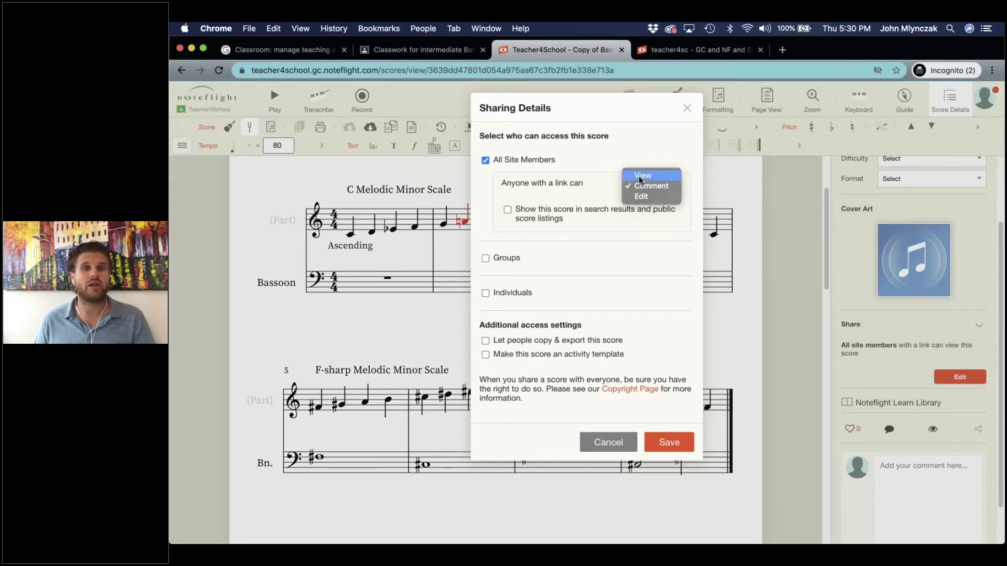
click(640, 176)
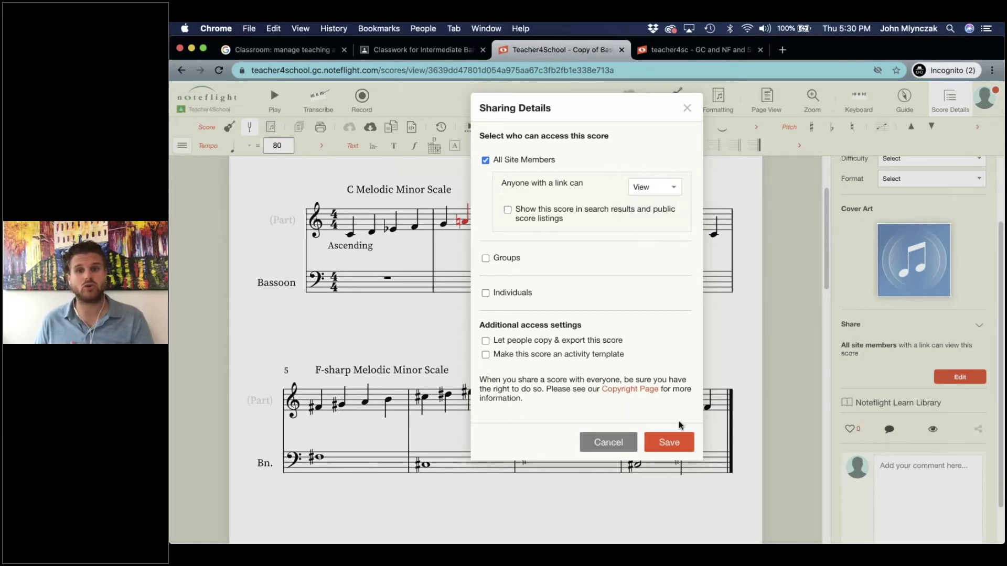
click(672, 443)
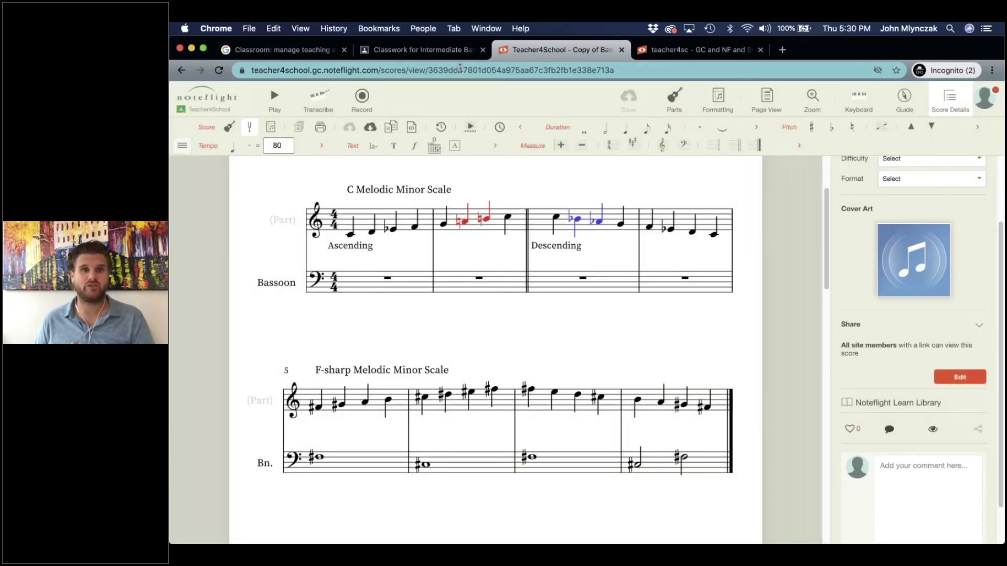
Select the score's full web address and switch to the Google Classroom window.
click(459, 68)
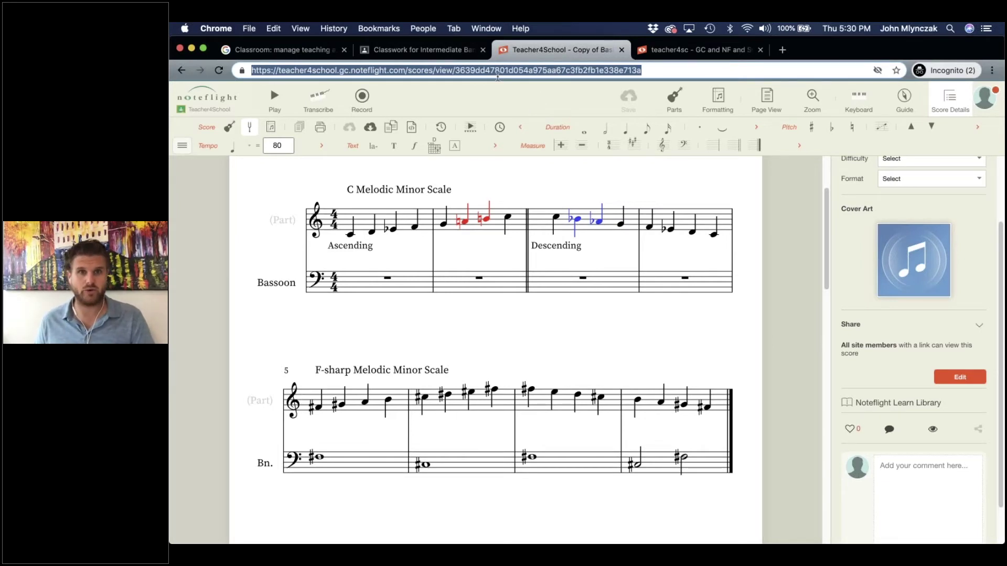
double_click(496, 75)
triple_click(497, 75)
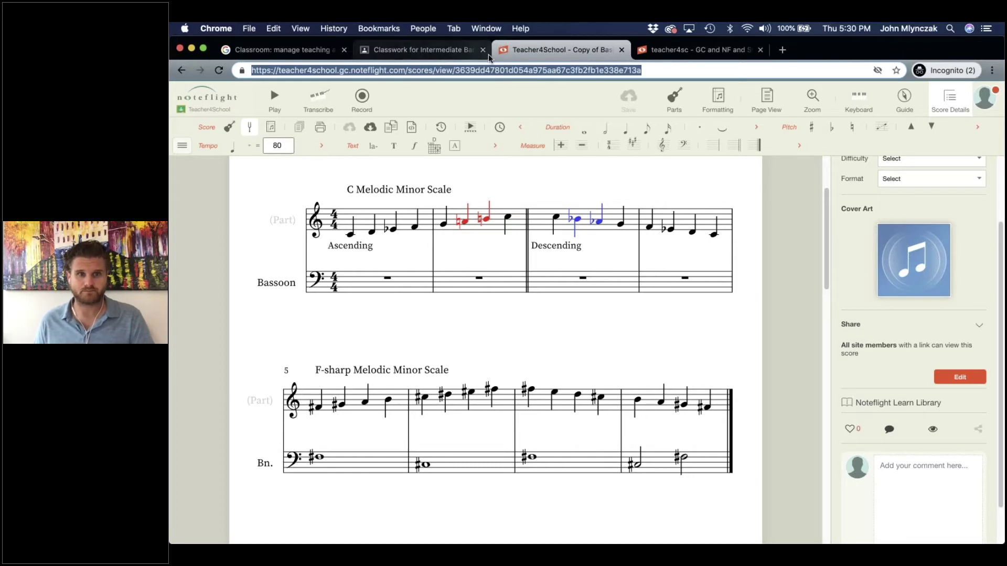
key(ctrl+Up)
click(528, 178)
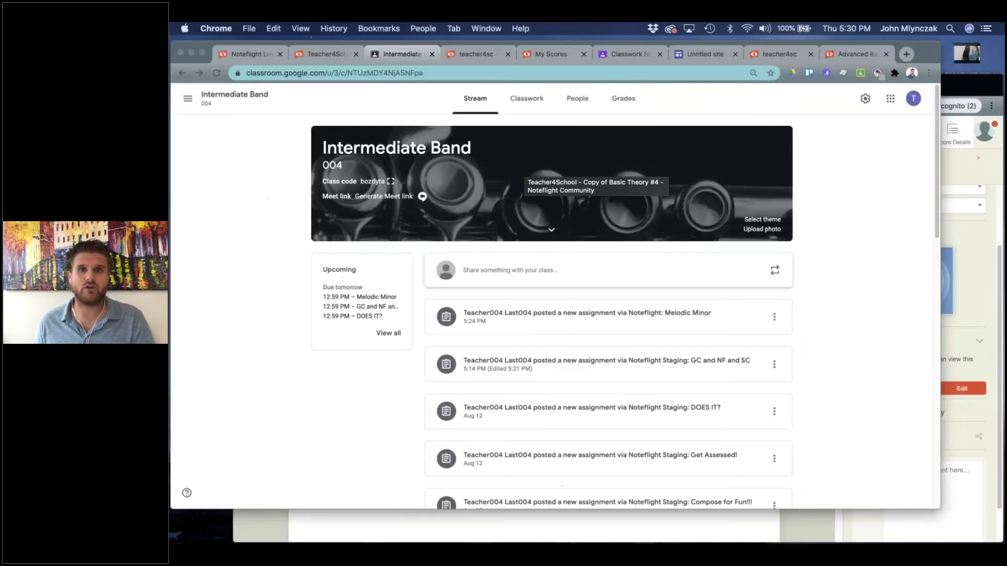
On the Classwork page, view the Week 2 Assignment Submission Forum question's student answers.
click(665, 50)
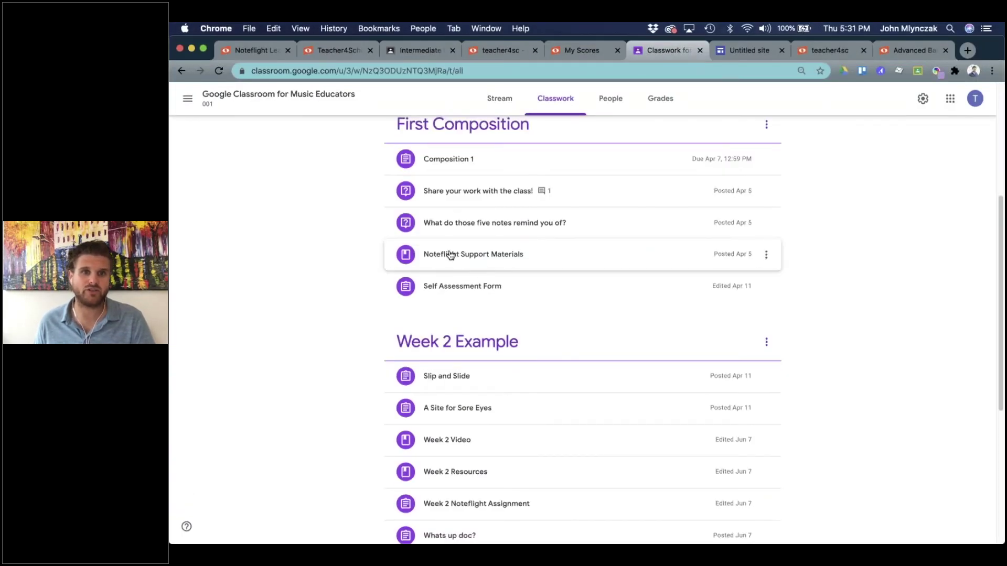
scroll(439, 456, down, 3)
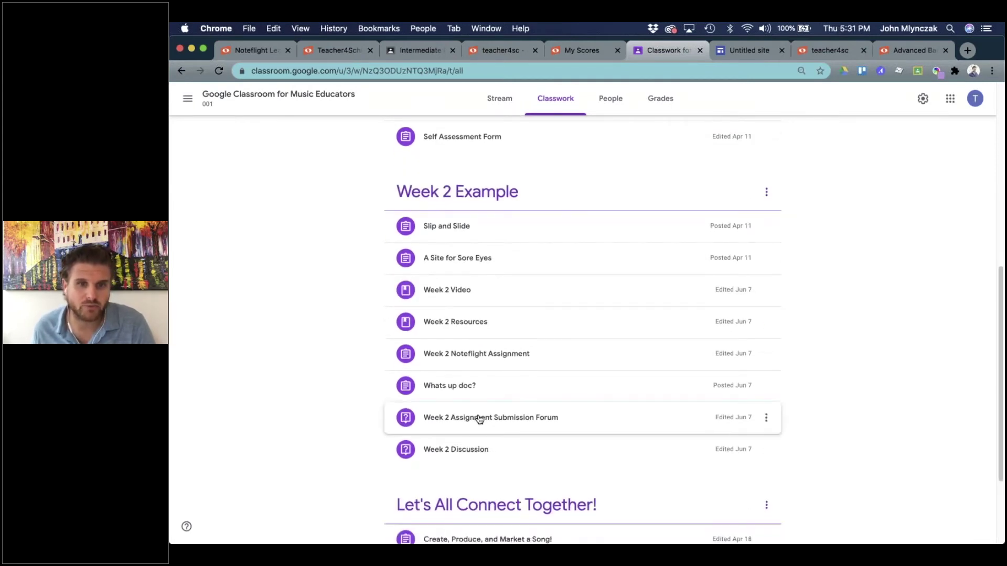
click(475, 417)
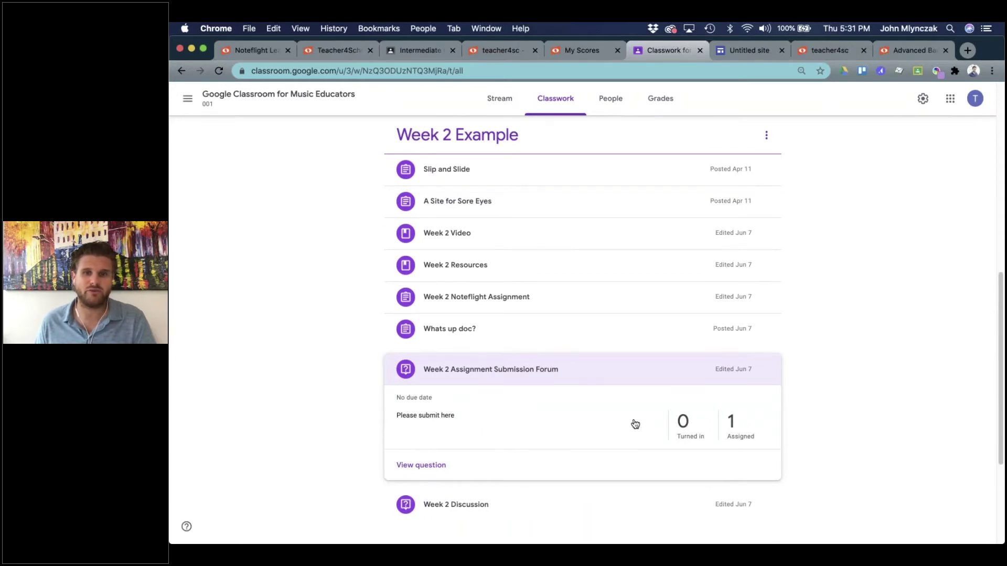
click(442, 377)
click(445, 371)
click(429, 461)
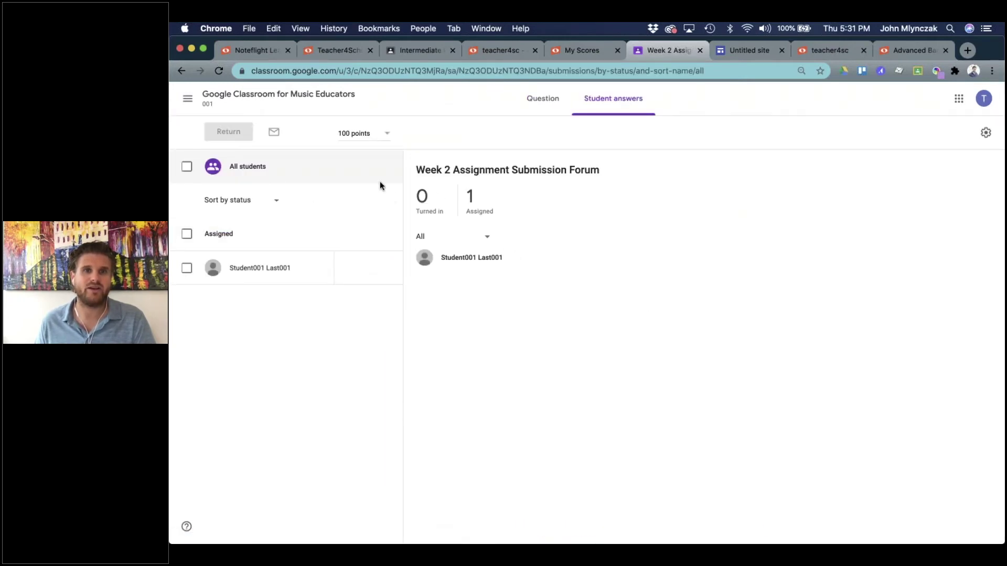
click(180, 70)
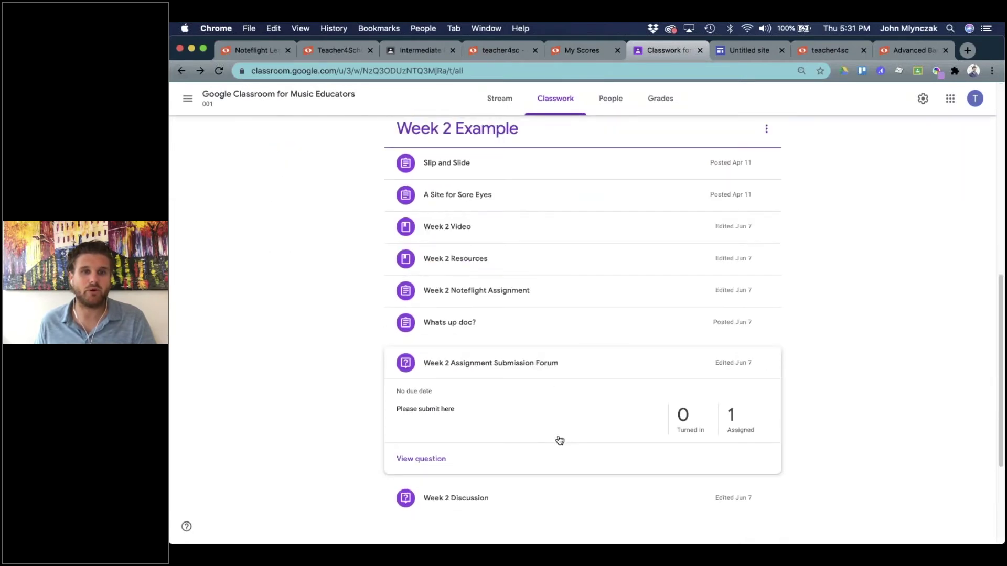
Look over the Week 2 Discussion details, then switch back to the Noteflight window.
scroll(524, 450, down, 1)
click(513, 453)
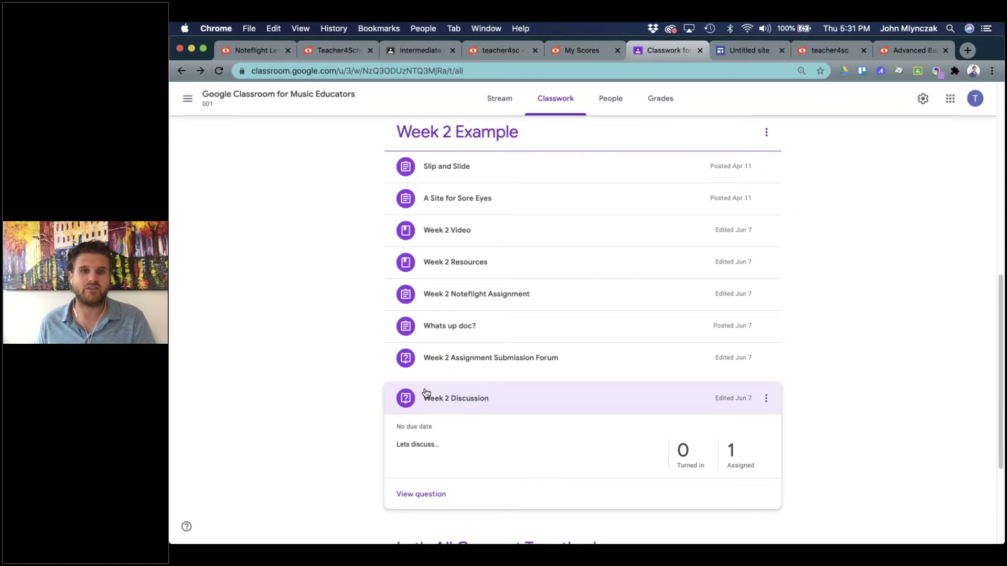
click(424, 400)
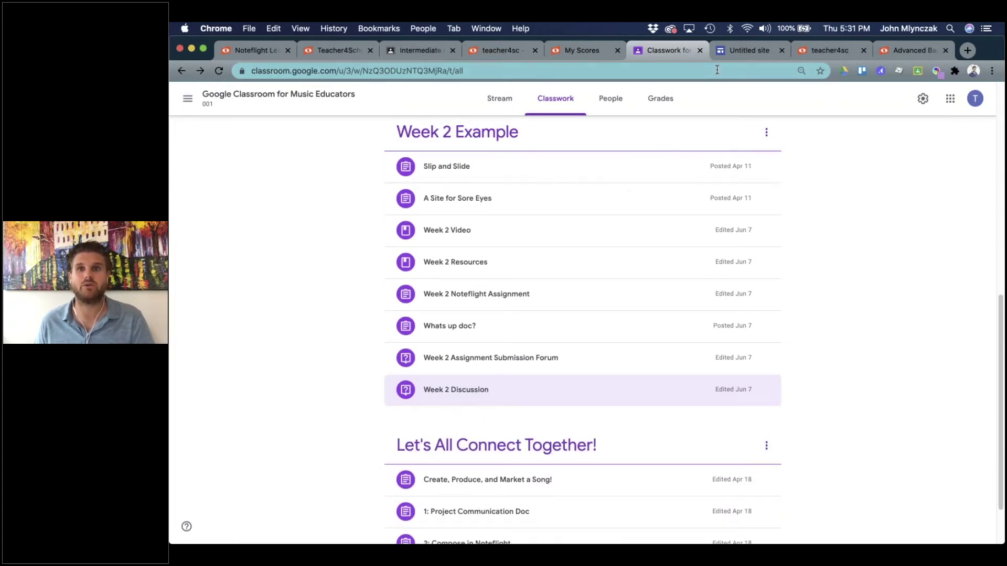
key(ctrl+Up)
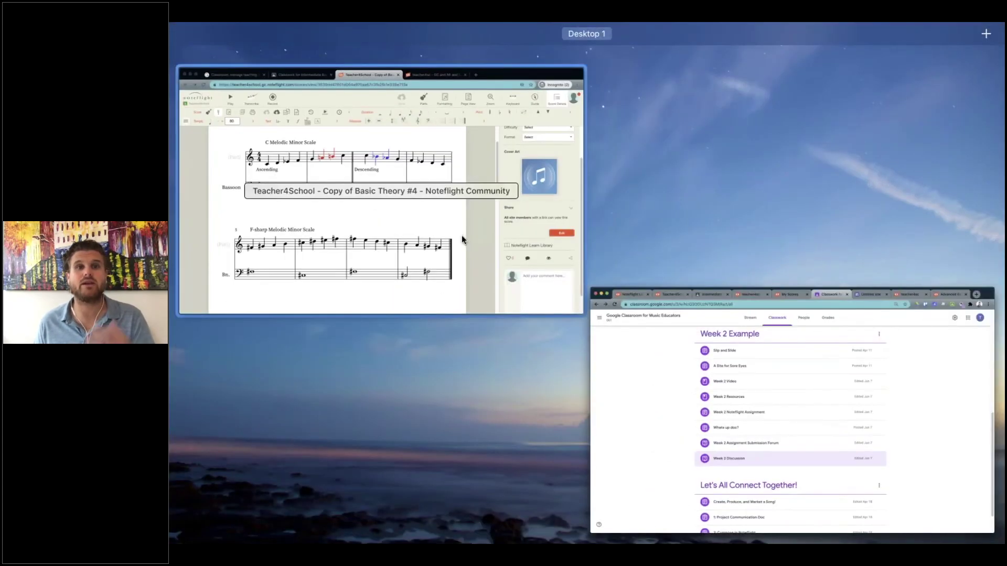
Record a Piano audio take from measure 5 with the part's notation playback muted.
click(461, 235)
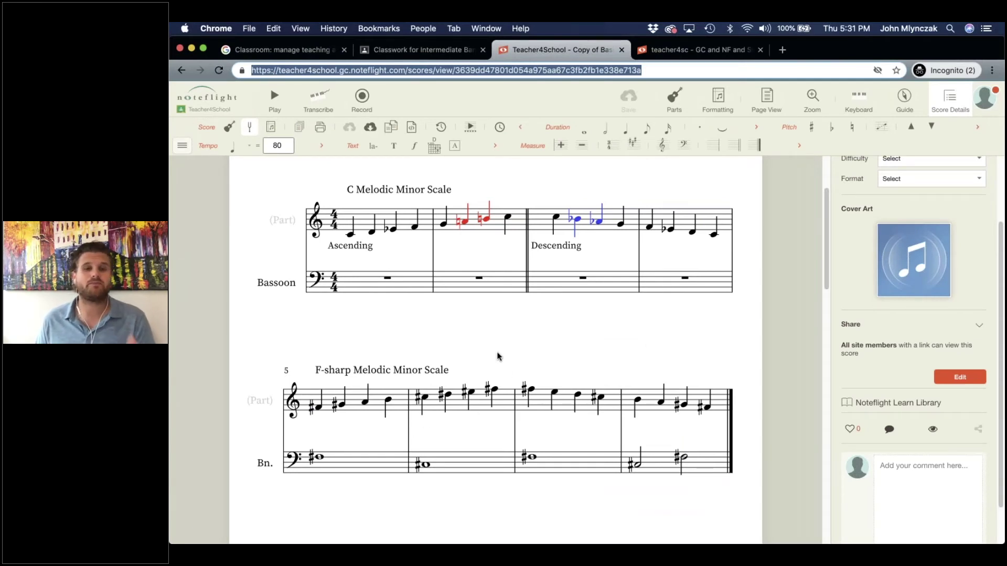
click(512, 343)
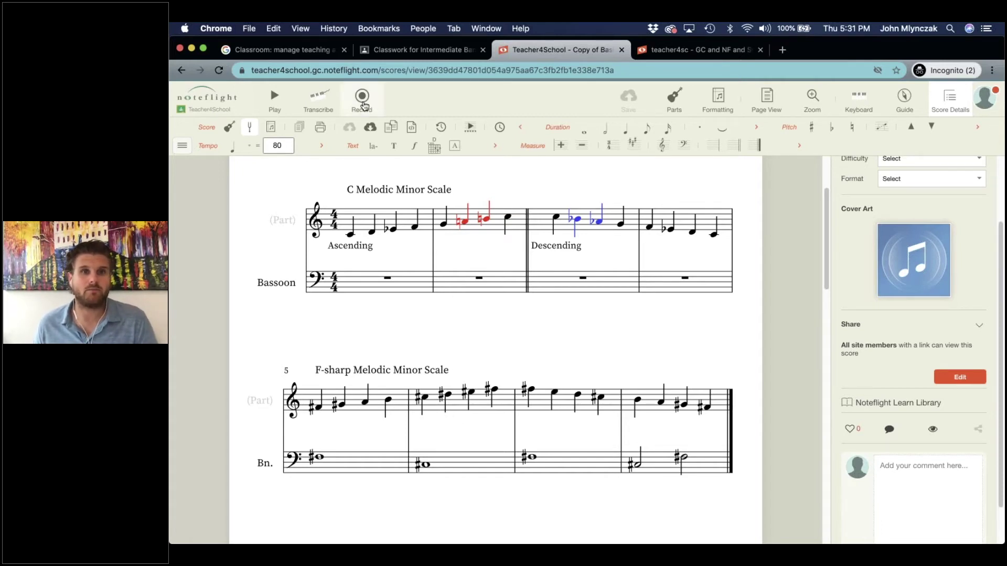
click(364, 106)
click(389, 133)
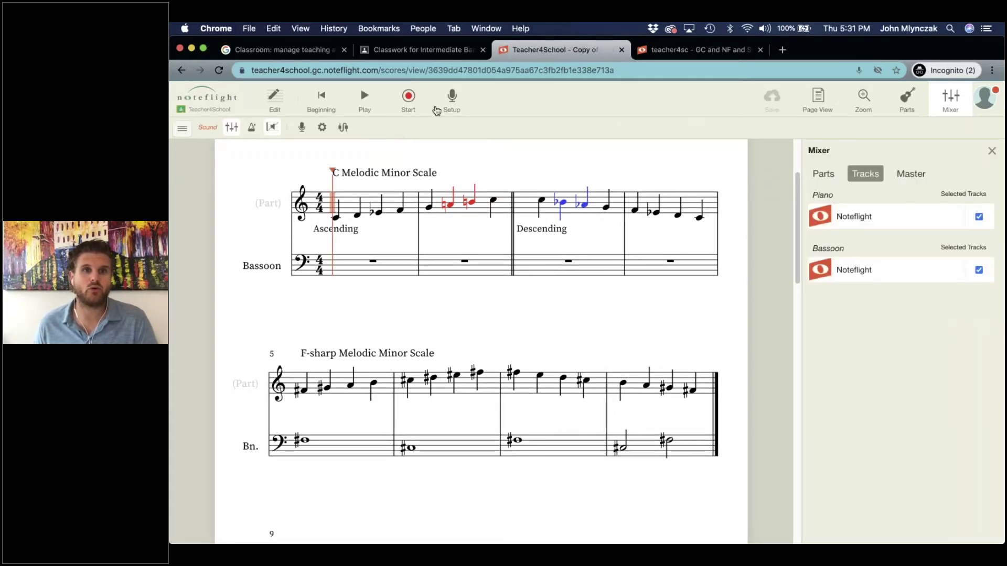
click(303, 392)
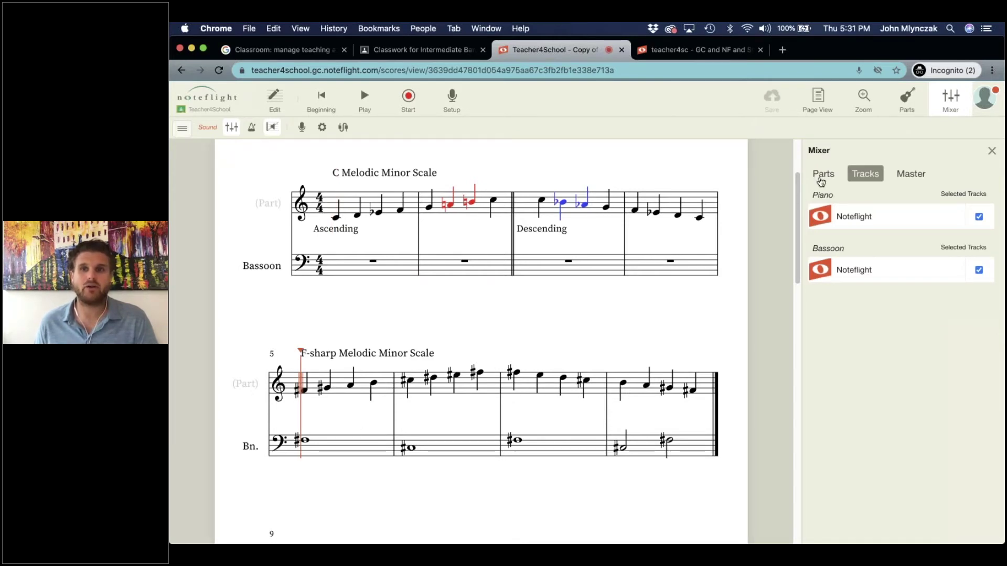
click(834, 178)
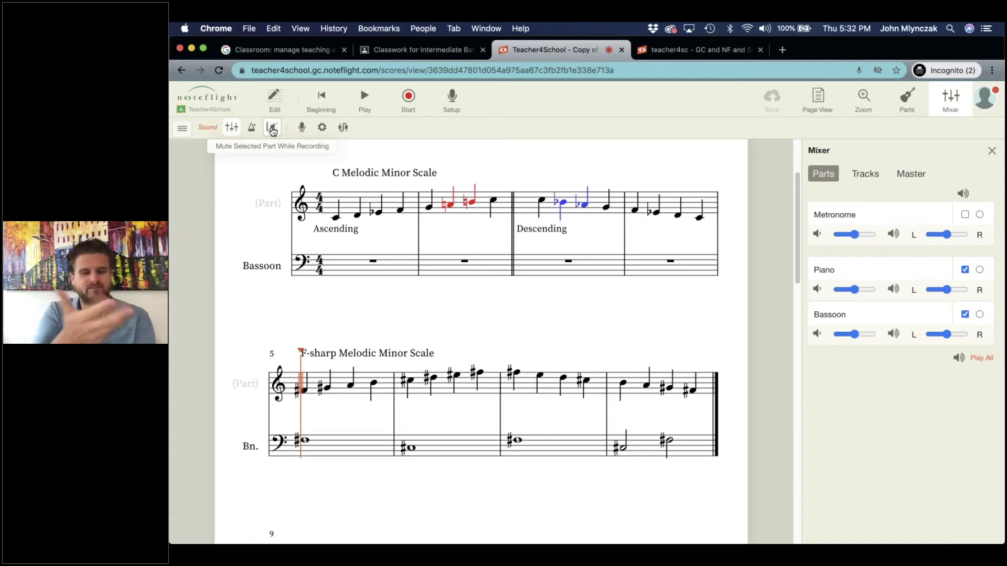
click(272, 129)
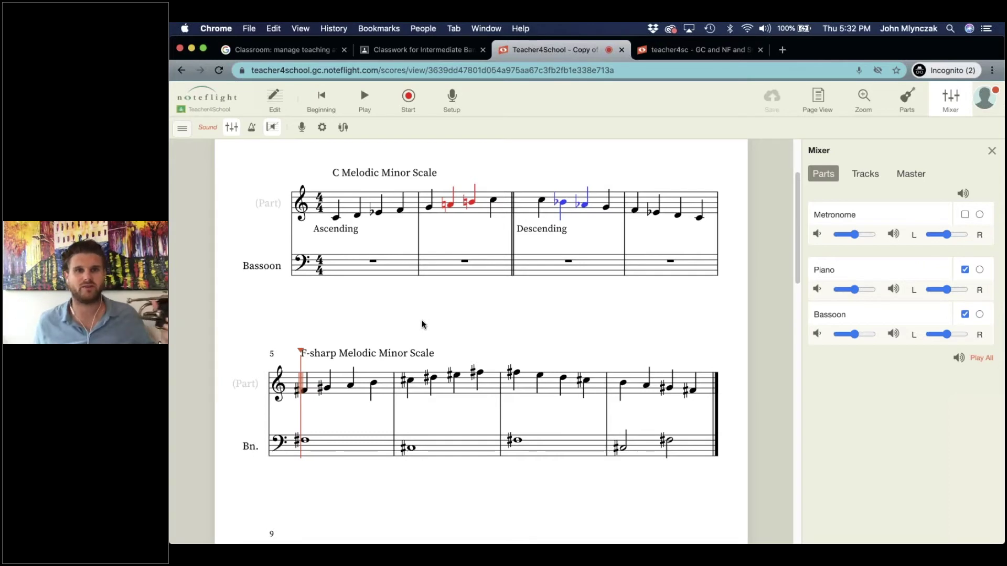
click(408, 96)
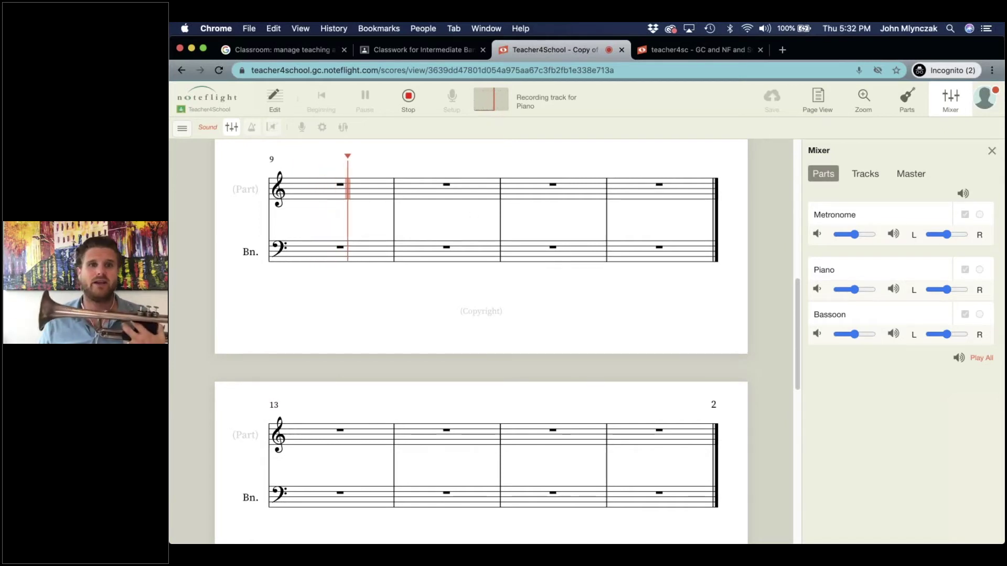
Stop the recording, check the new track in the Mixer's Tracks list, and save the score.
click(408, 97)
scroll(583, 368, up, 5)
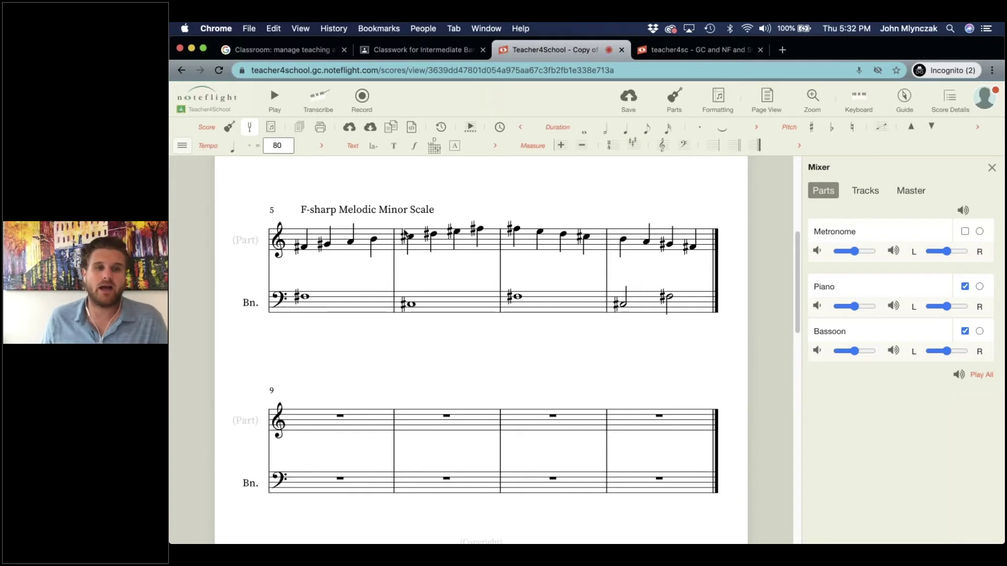
scroll(545, 322, up, 3)
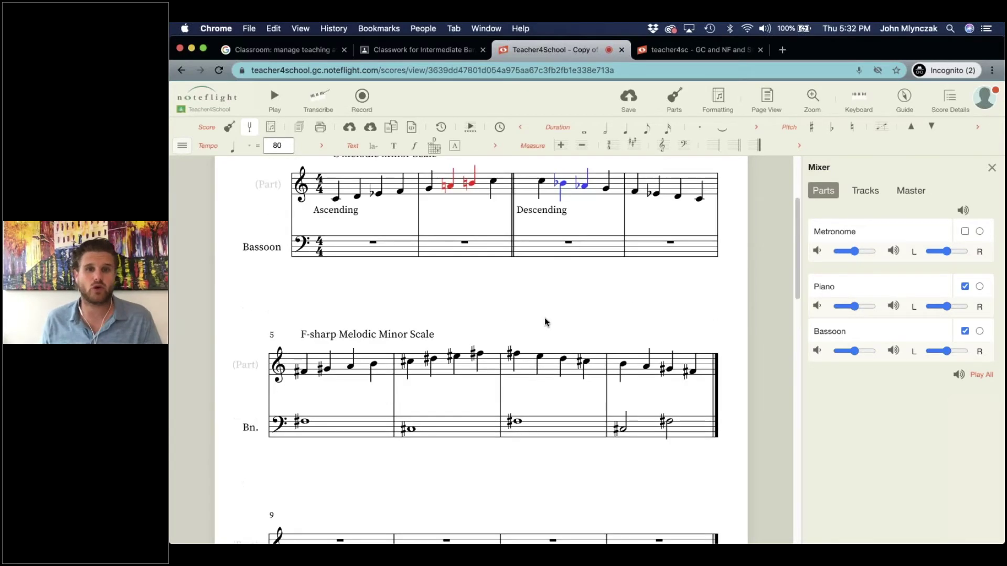
click(865, 190)
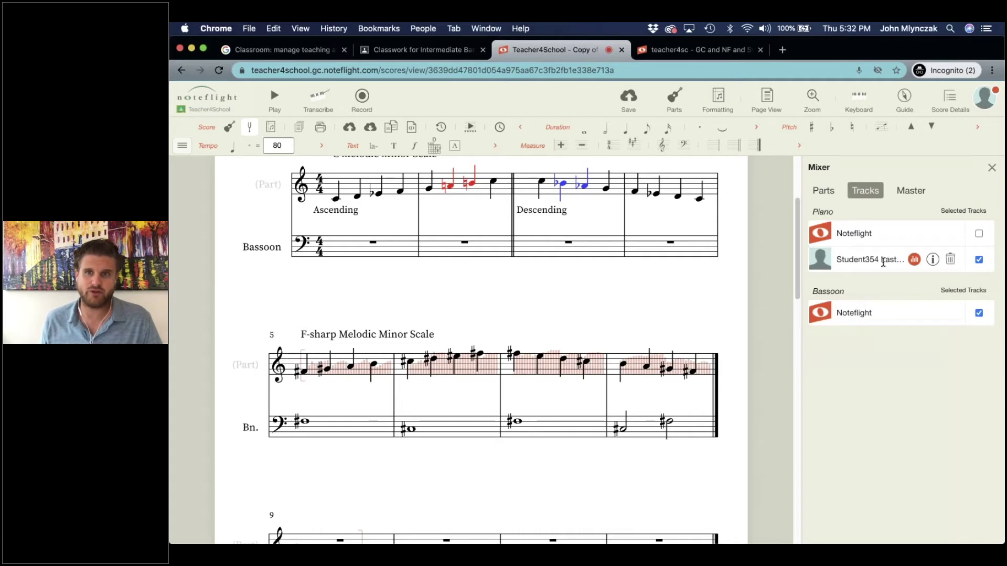
click(628, 104)
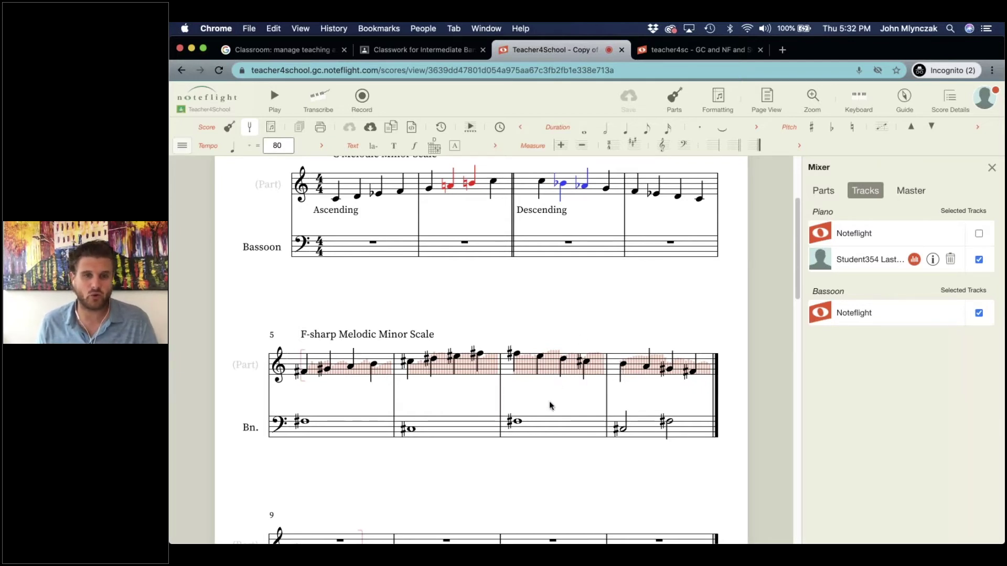
scroll(442, 343, down, 2)
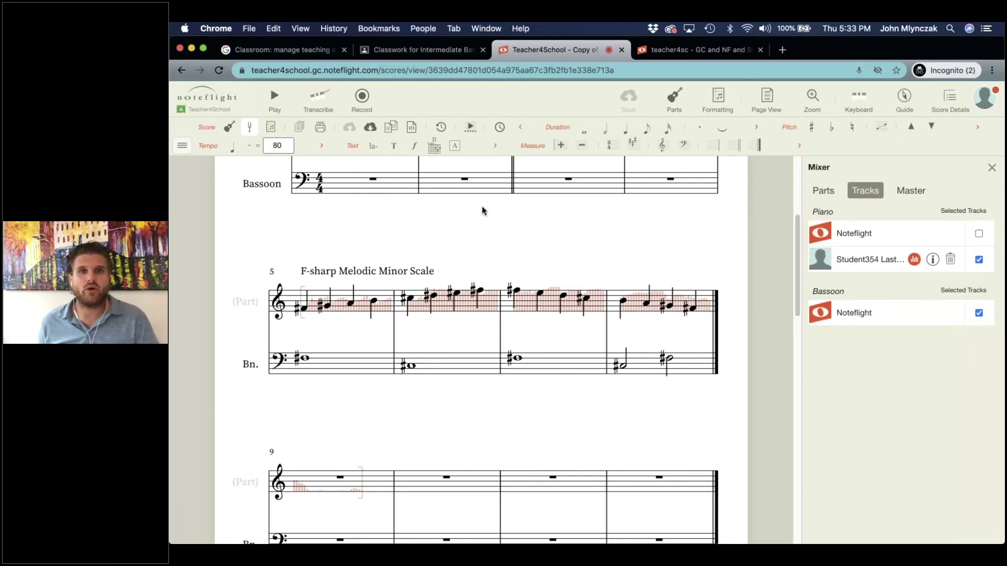
Open the Noteflight Learn homepage at noteflight.com/learn.
key(ctrl+Up)
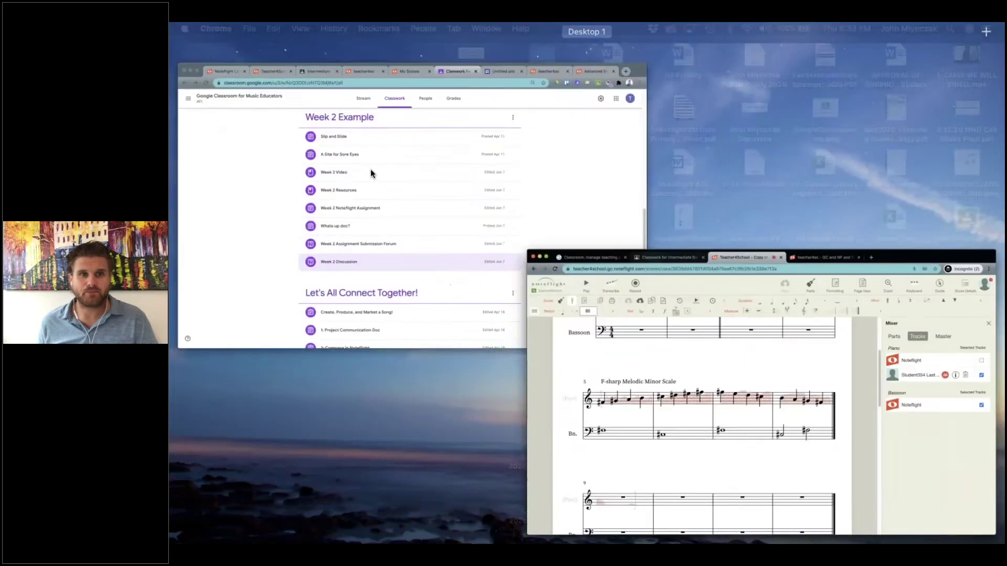
click(316, 141)
click(259, 53)
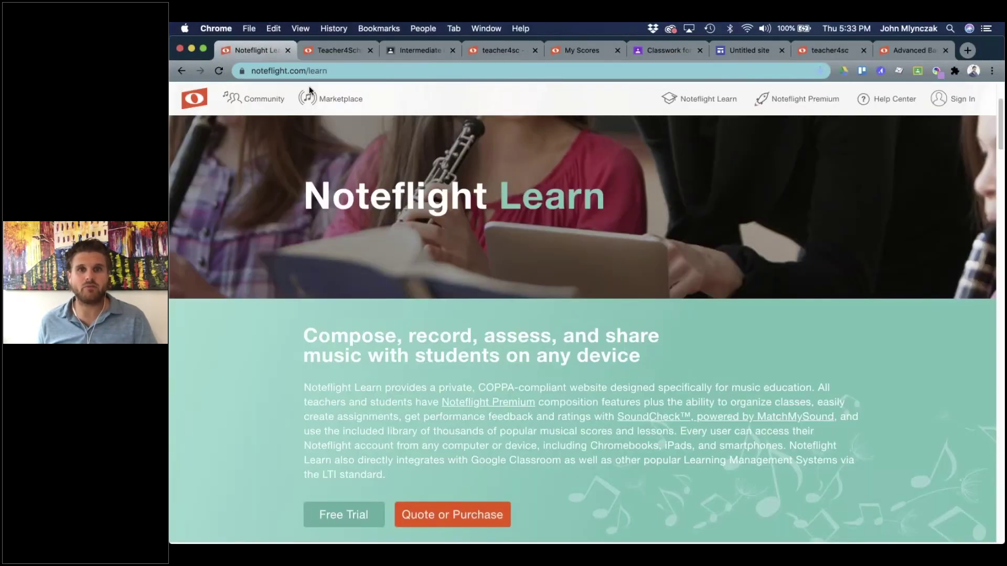
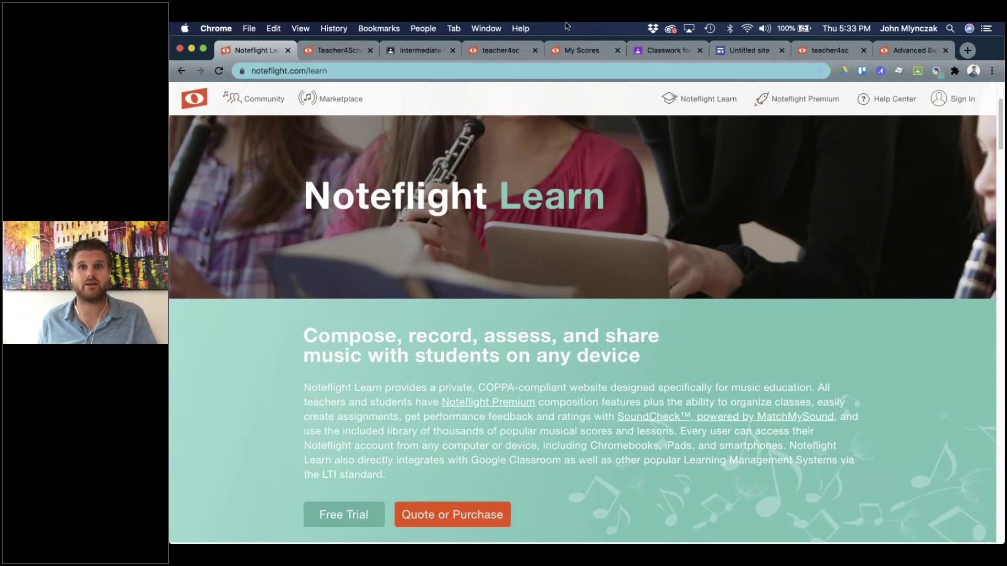
From the class's Classwork page, start a new assignment through Create > Assignment.
click(678, 49)
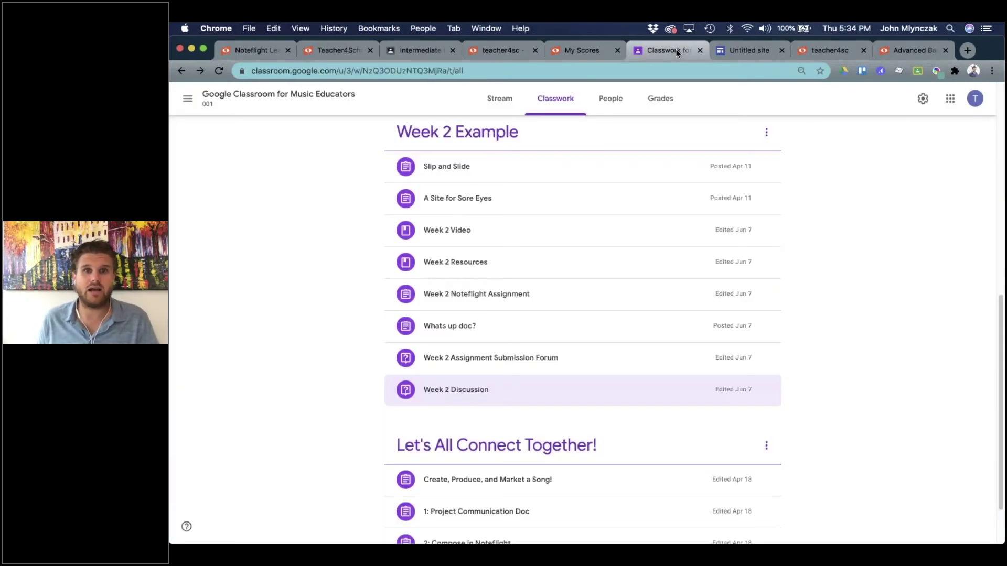
scroll(580, 269, down, 3)
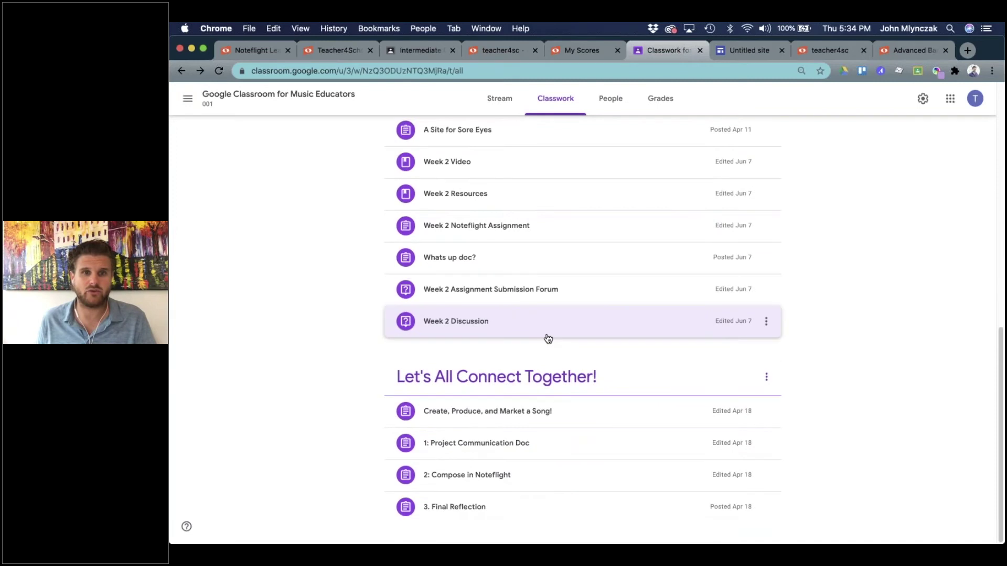
scroll(545, 337, up, 6)
scroll(541, 337, up, 4)
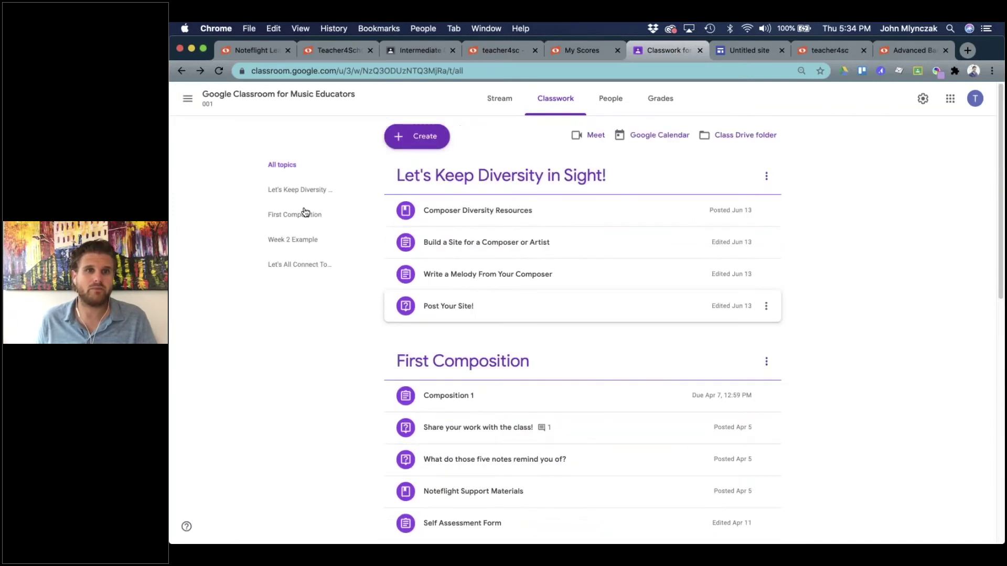
click(414, 137)
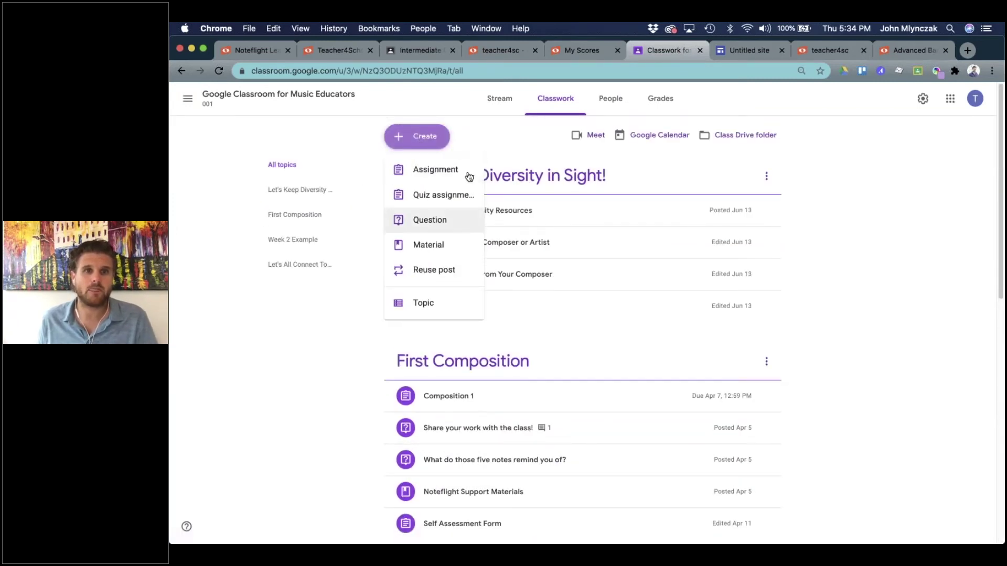
click(427, 170)
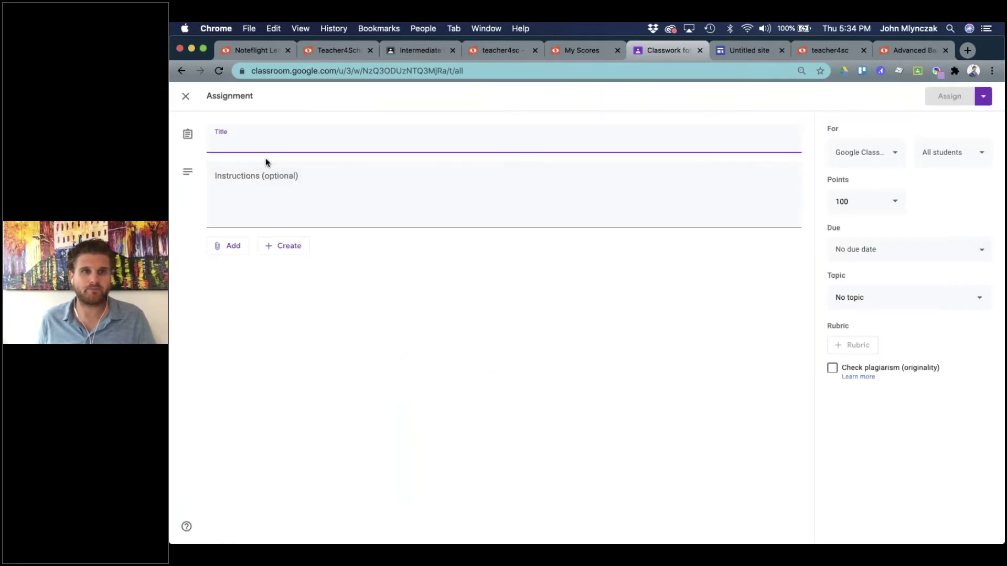
Title the assignment 'Compose Together!' and attach a new Google Doc from Create > Docs.
text(Compose Together!)
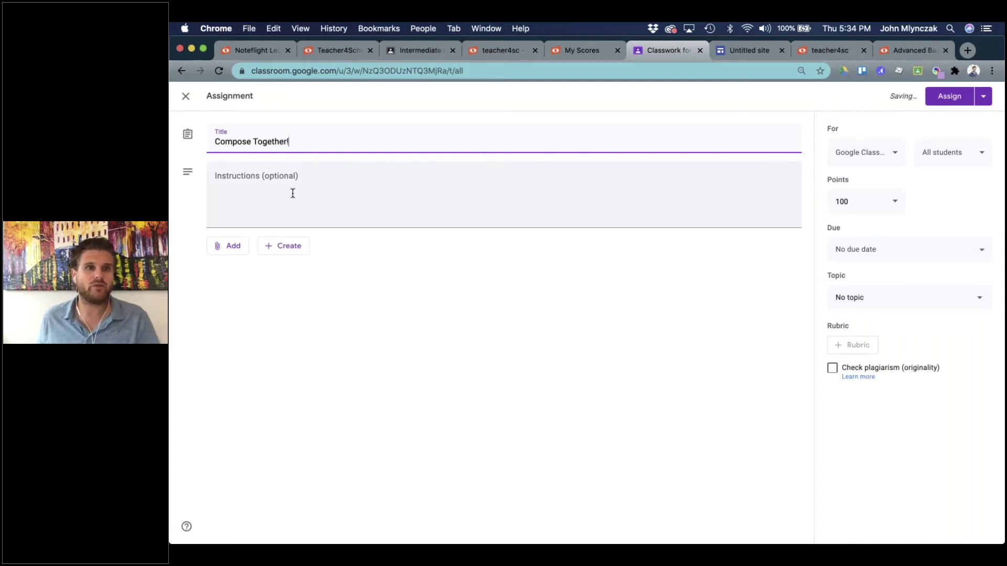
click(231, 247)
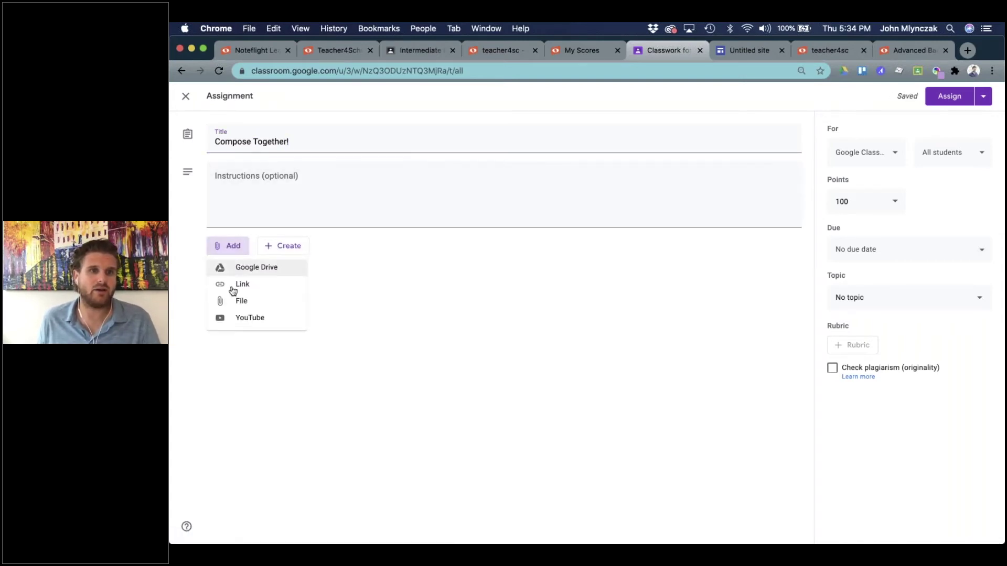
click(347, 303)
click(283, 246)
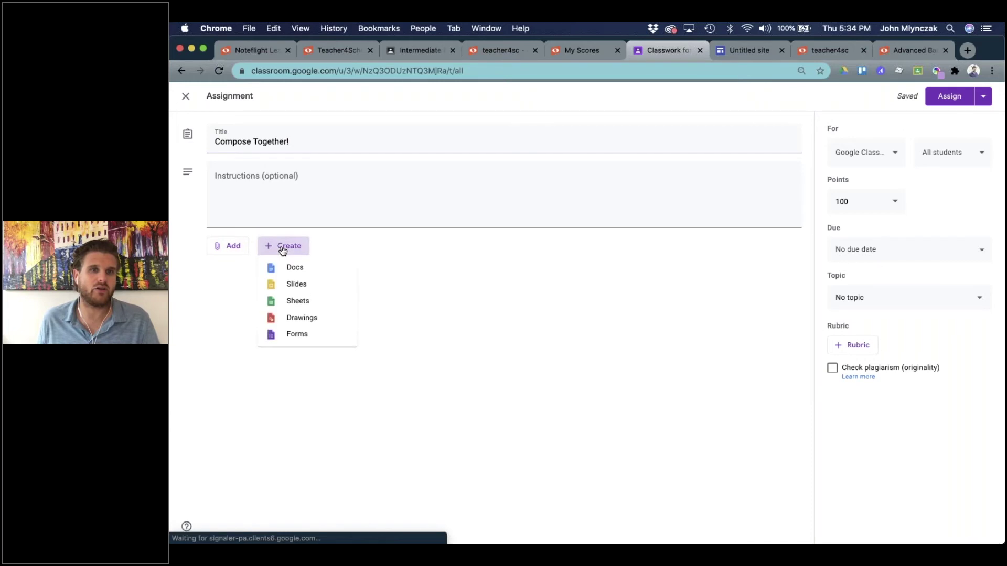
click(295, 267)
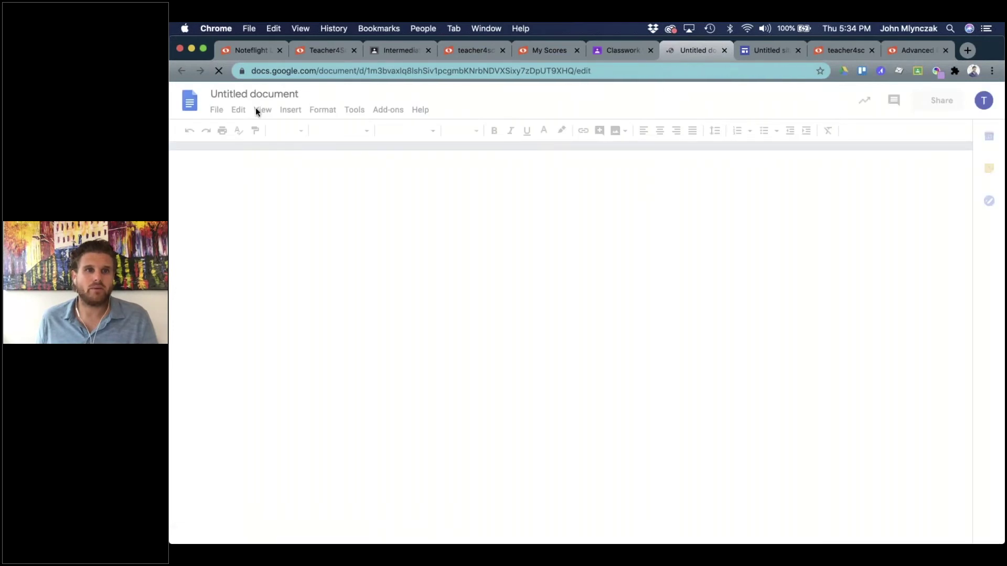
Rename 'Untitled document' to 'Compose Together', correcting the 'Togehter' typo.
click(252, 92)
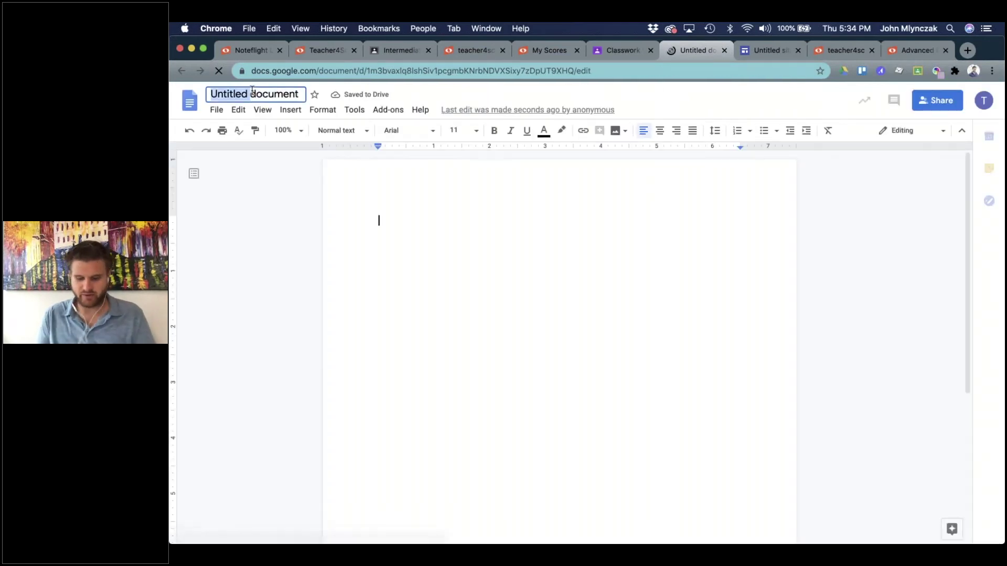
text(Compose Togehter)
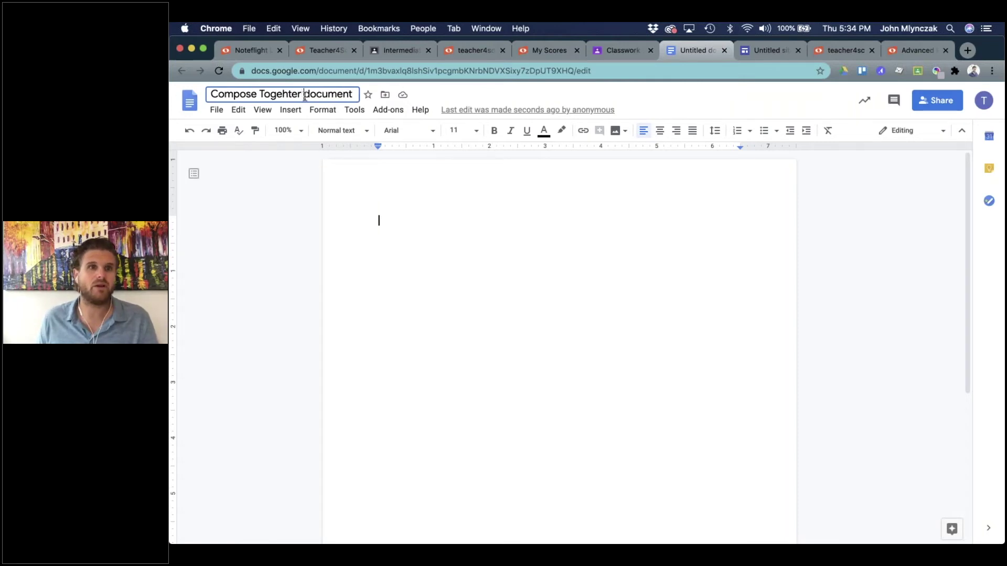
drag(303, 95, 368, 96)
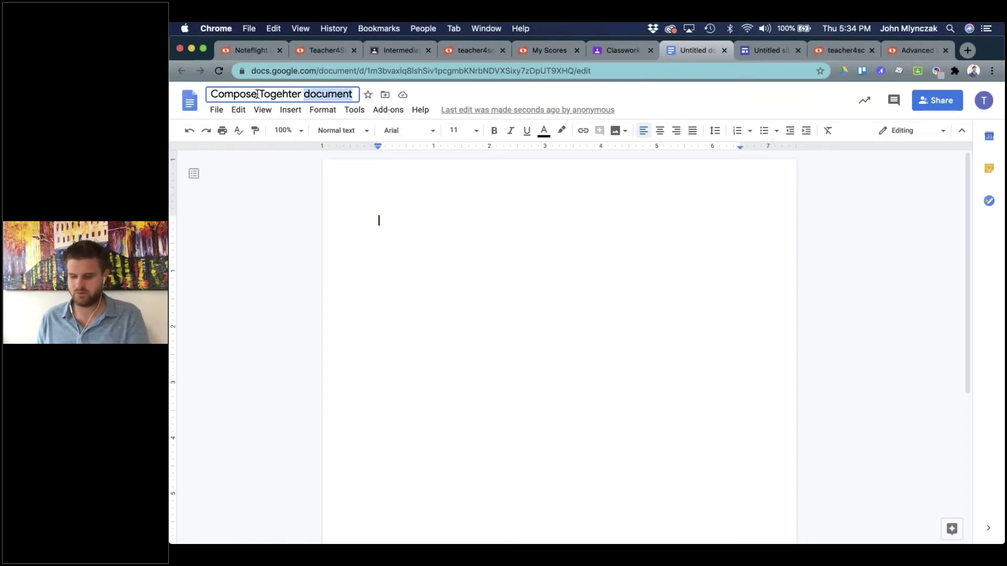
key(BackSpace)
click(293, 95)
key(BackSpace)
click(282, 94)
text(t)
click(408, 229)
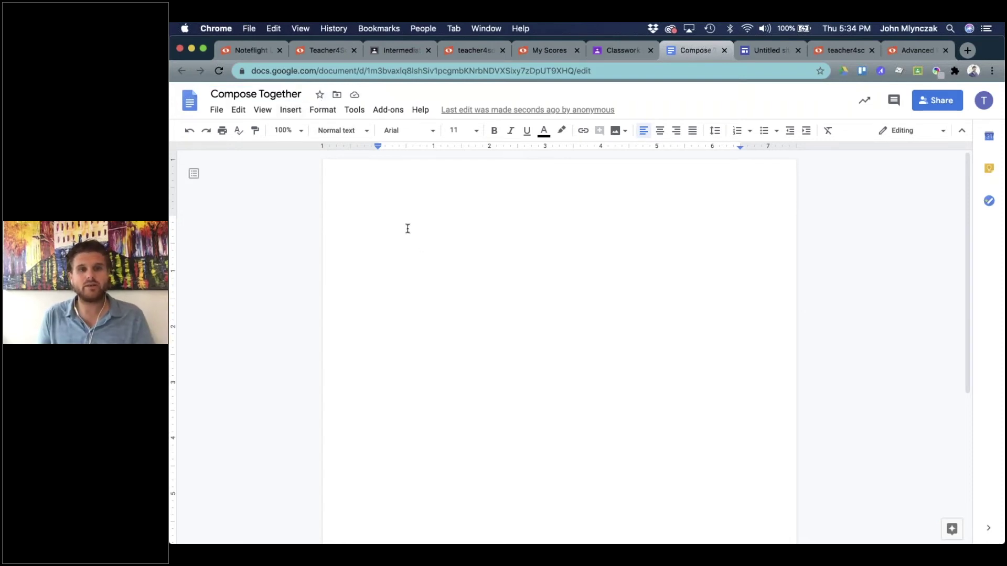
Type step 1 'Open this score in NF and compose...' and paste the Noteflight score link below it.
text(1. )
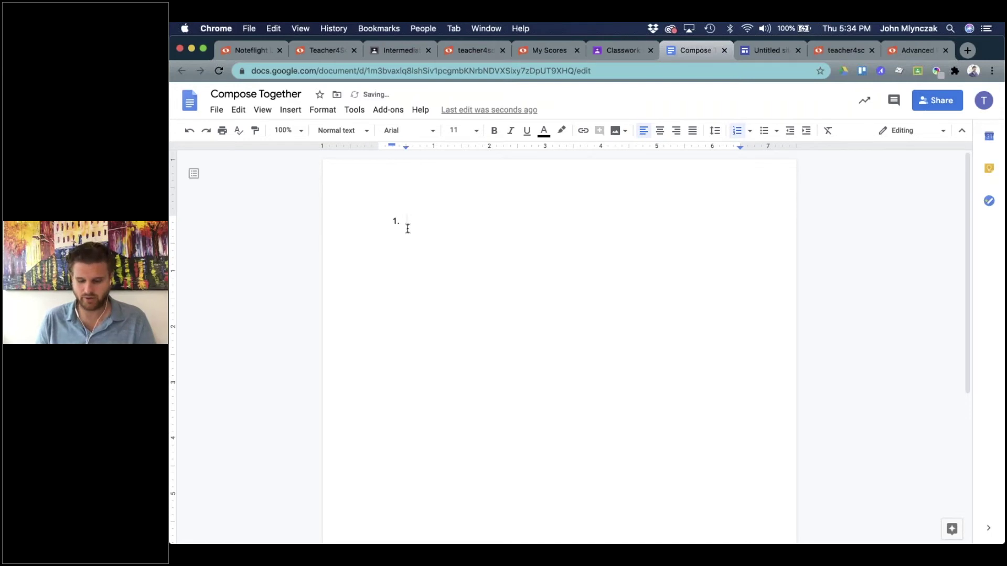
text(Open this sc)
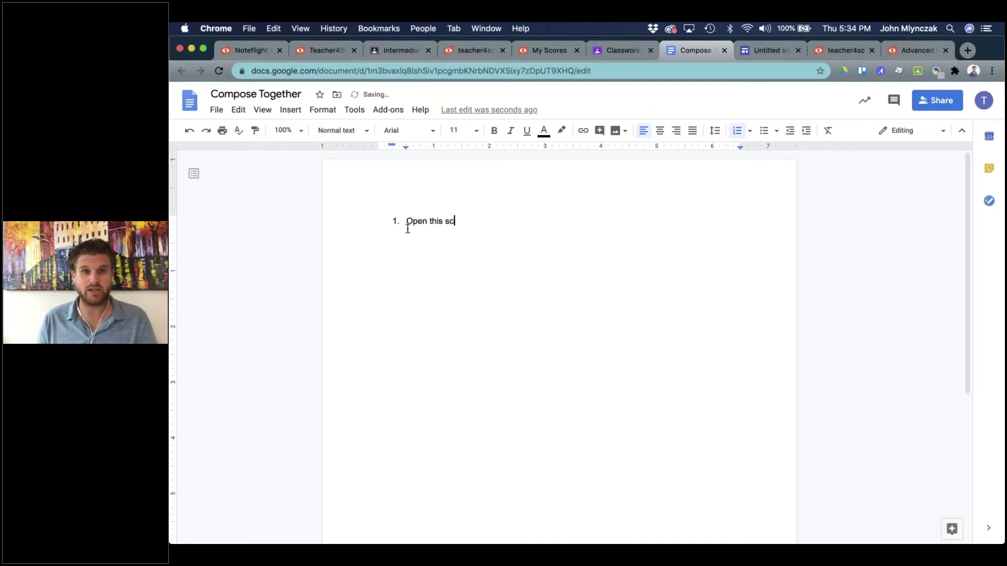
text(ore in NF and compose...)
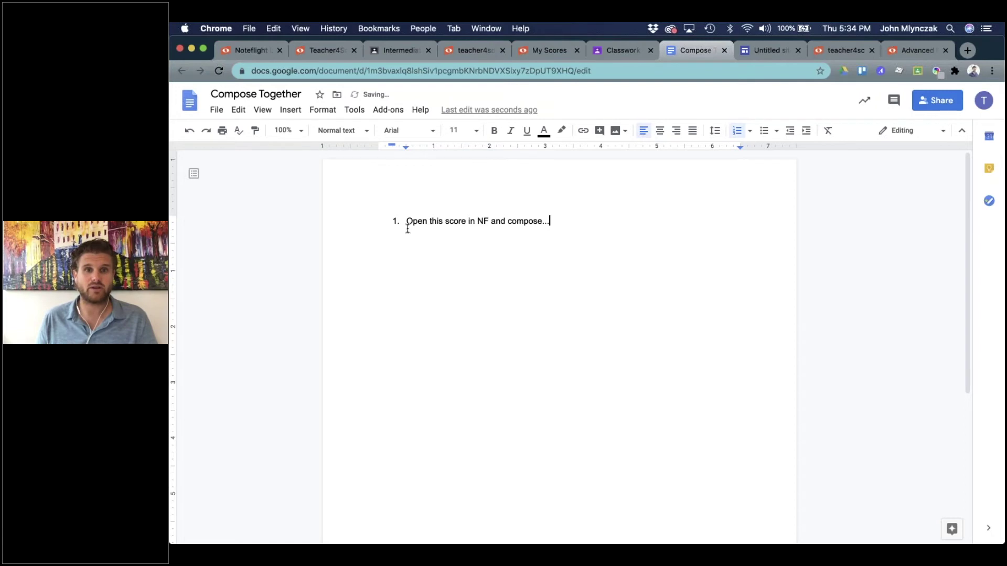
key(Return)
key(Return)
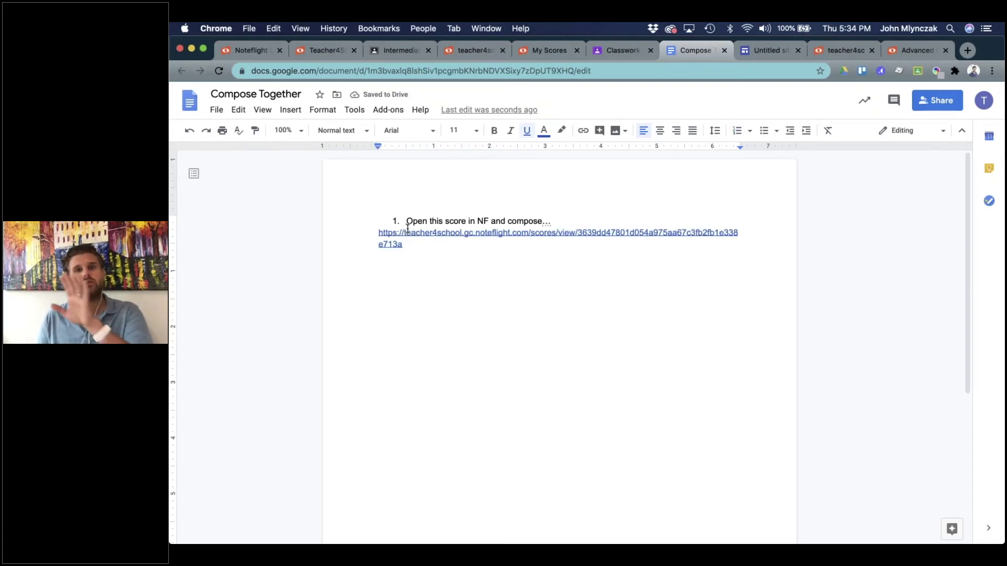
key(Return)
Add numbered step 2 'Make a copy and share with a partner' with a blank line beneath.
key(super+shift+7)
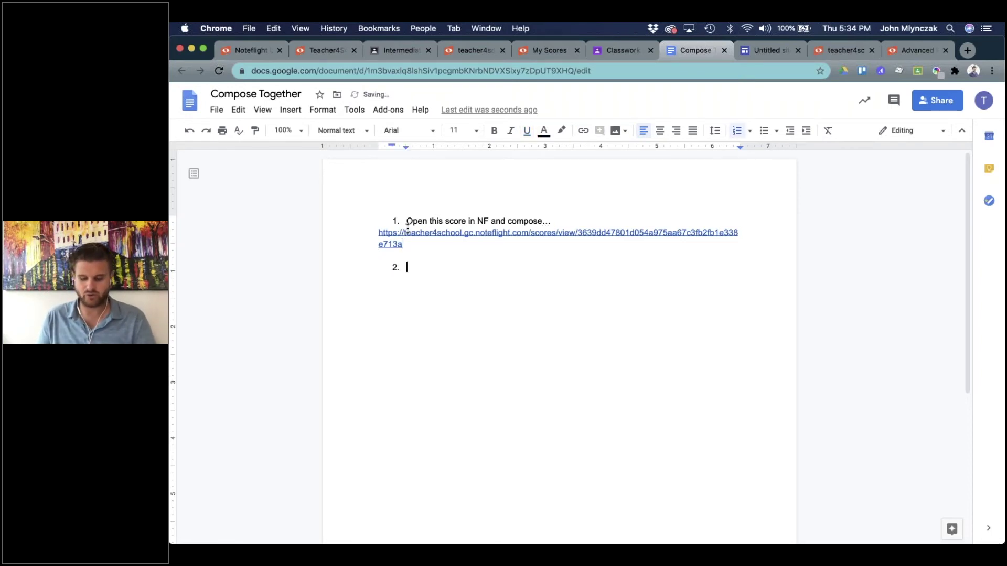
text(Make a copy)
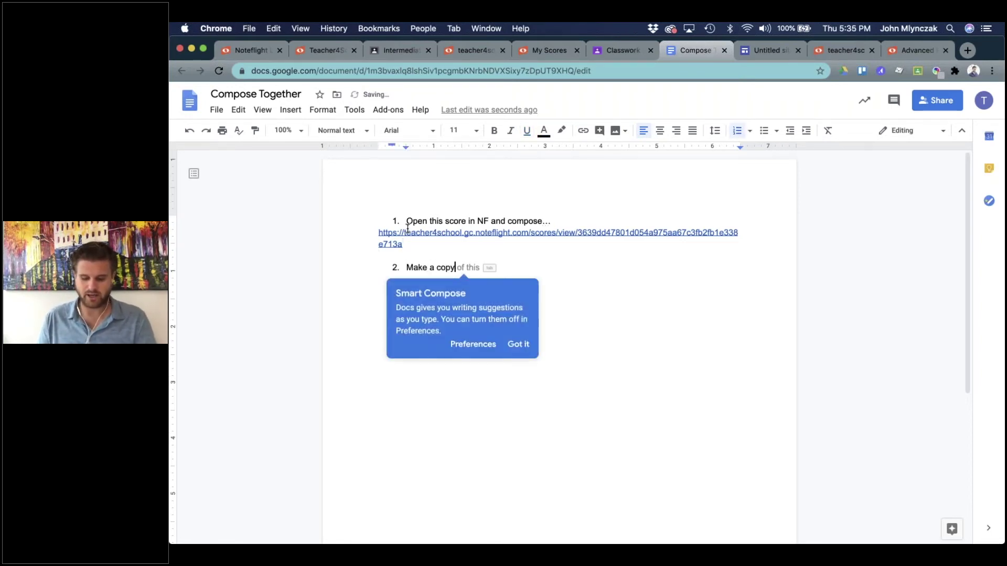
text( and share with a aprt)
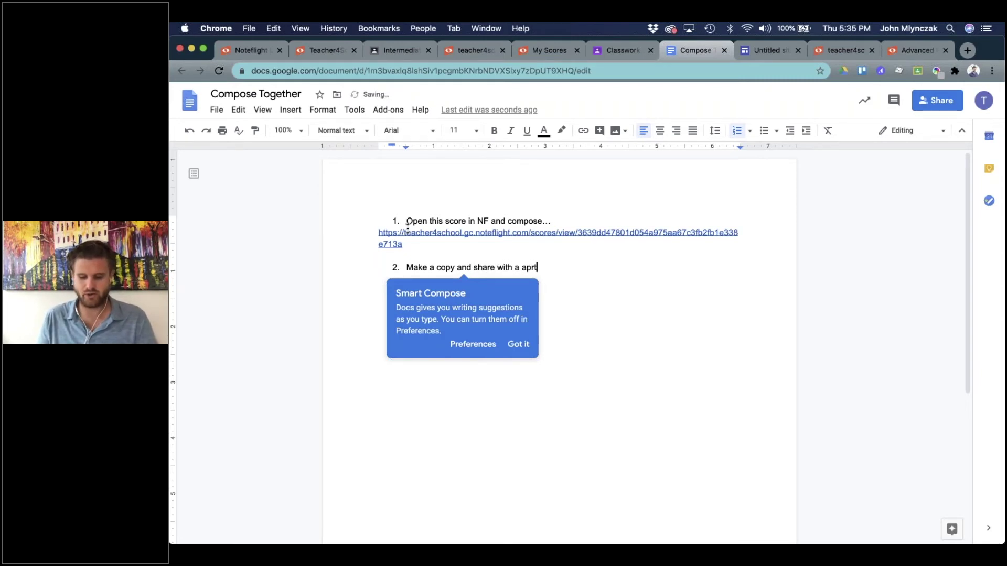
text(ner)
key(BackSpace)
key(BackSpace)
key(BackSpace)
key(BackSpace)
key(BackSpace)
key(BackSpace)
key(BackSpace)
text(parrne)
key(BackSpace)
key(BackSpace)
key(BackSpace)
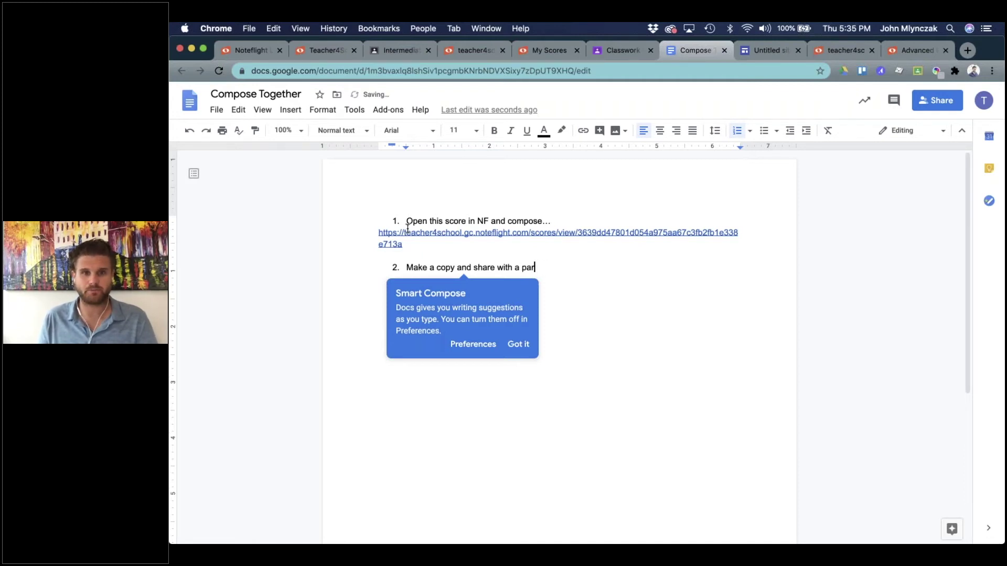
text(tner)
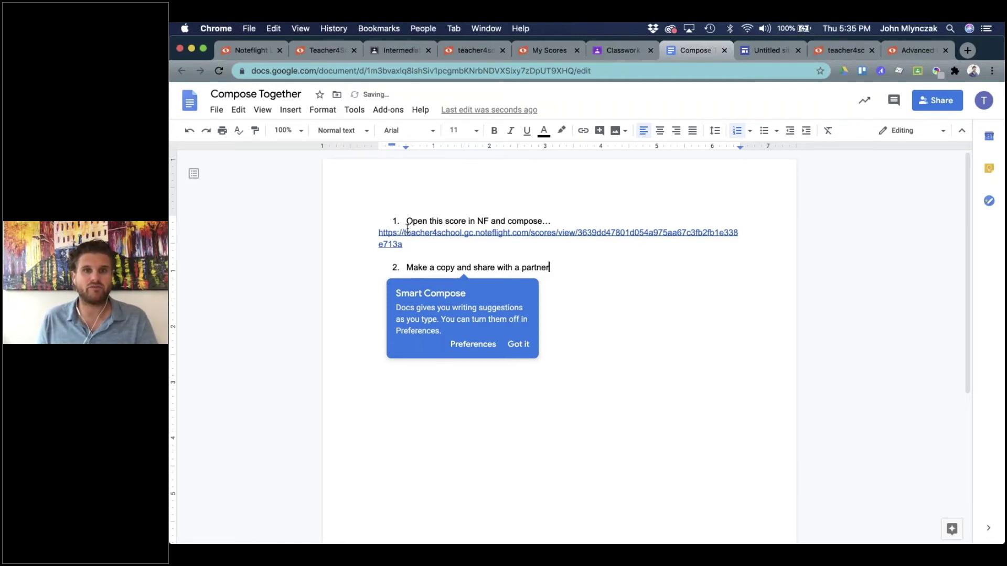
key(Return)
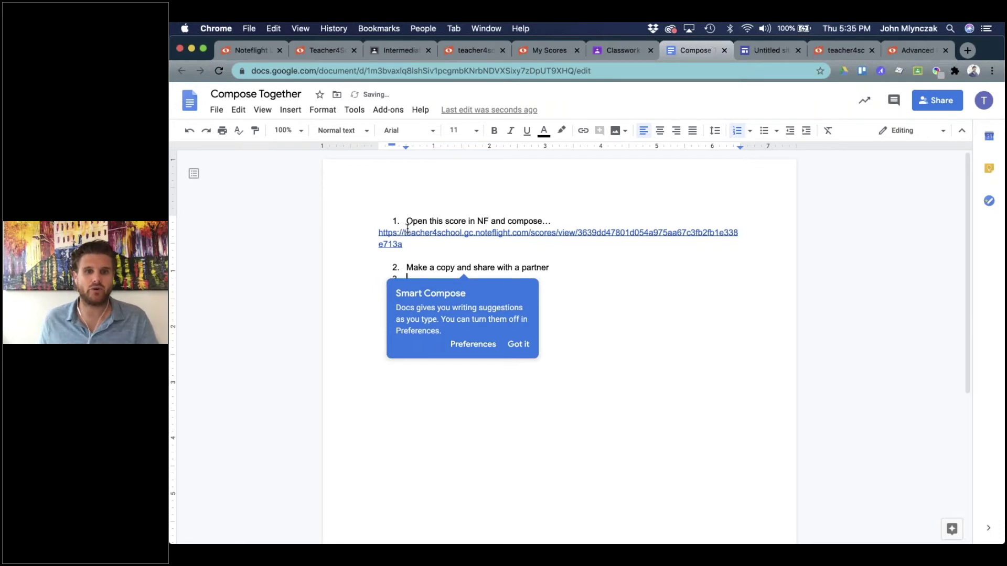
click(518, 344)
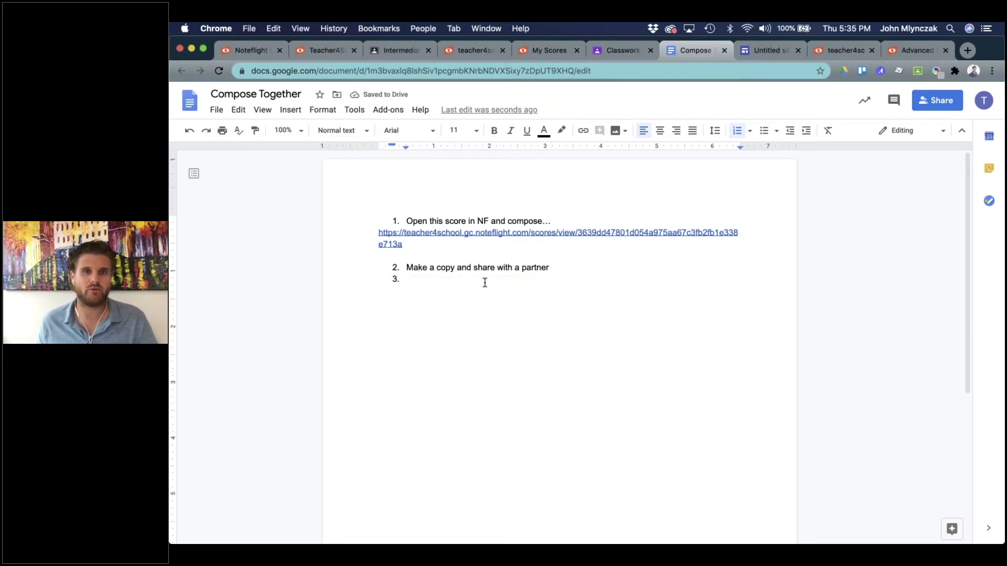
click(567, 269)
key(shift+Return)
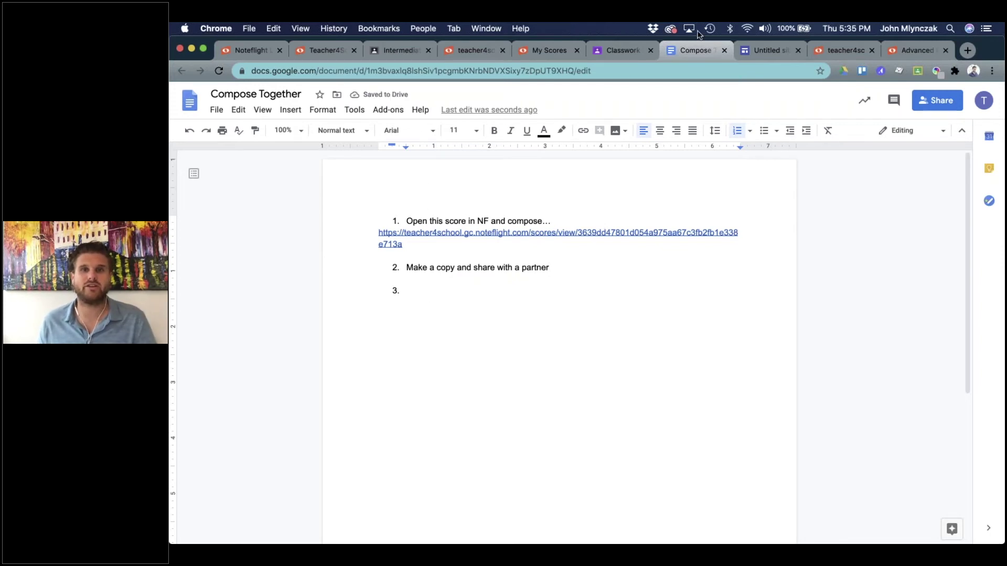
Set the attached doc to 'Make a copy for each student' in the assignment, then return to the doc.
click(631, 48)
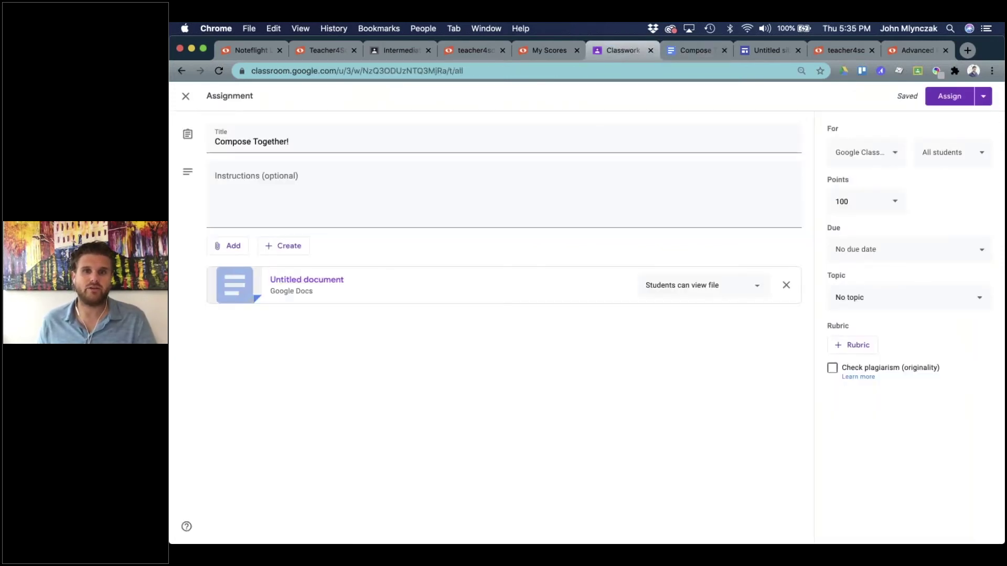
click(757, 286)
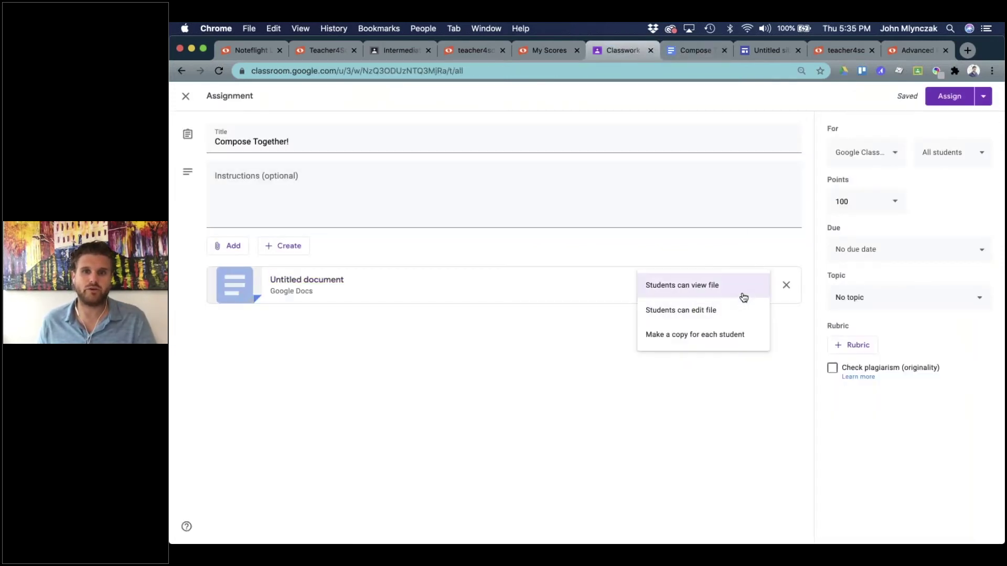
click(690, 335)
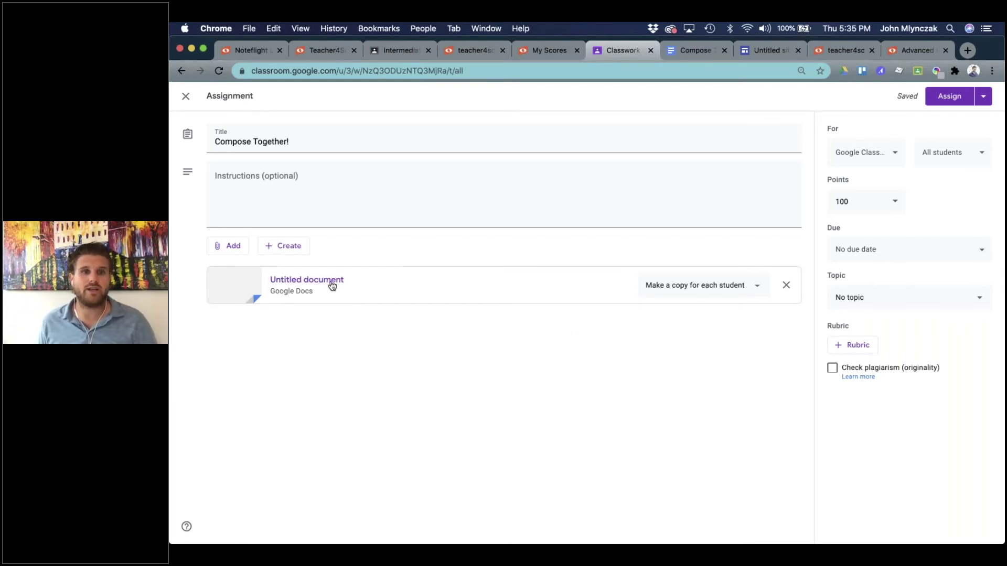
click(677, 50)
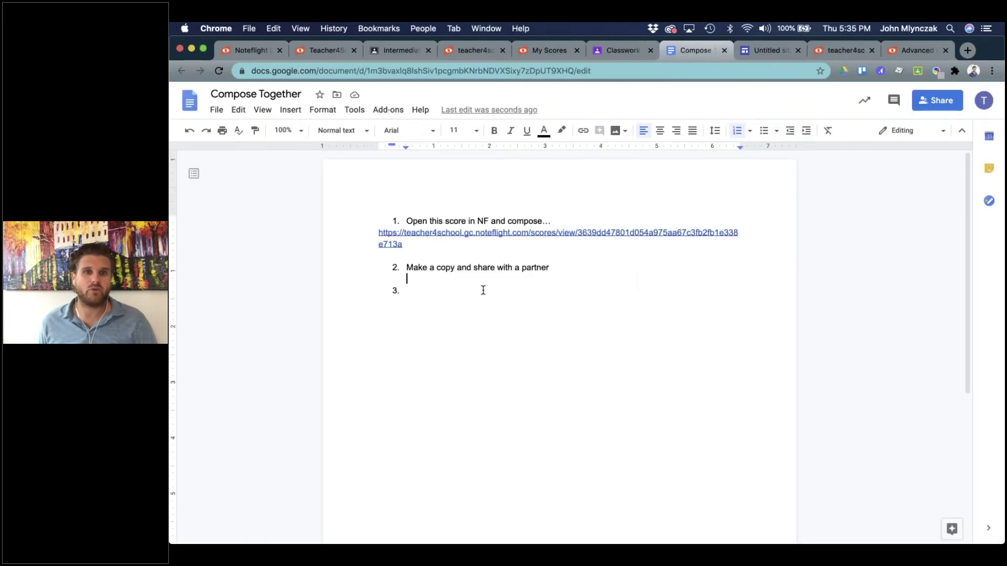
Add step 3 'Make a SC score and get over an 80%' and step 4 'Paste the url of the final score:'.
text(Make)
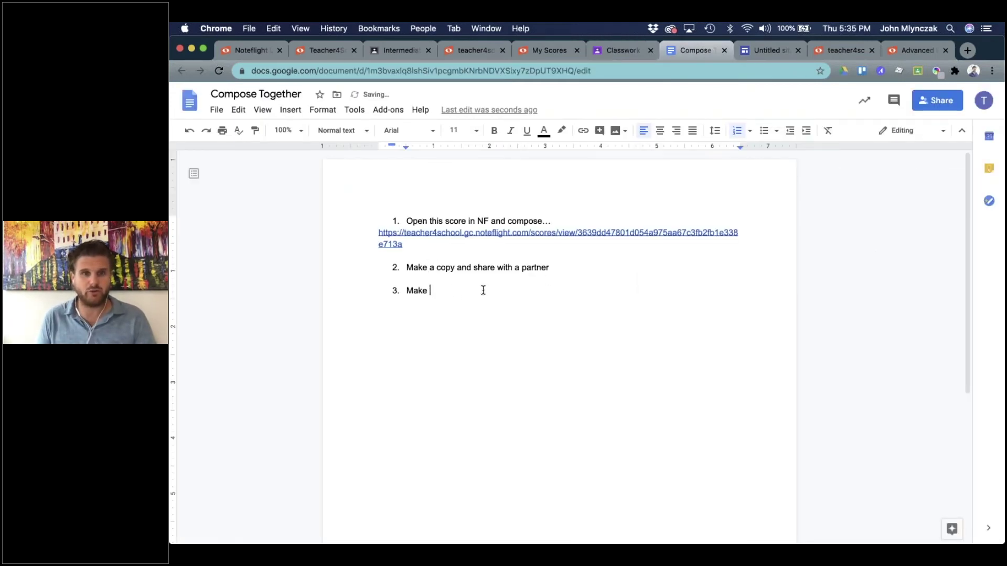
text(a )
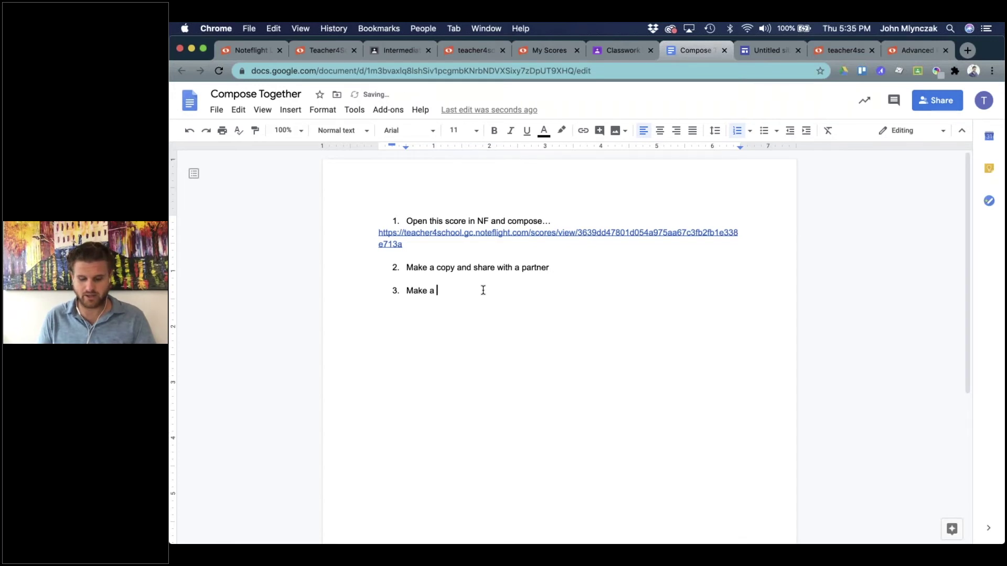
text(SC score and ge)
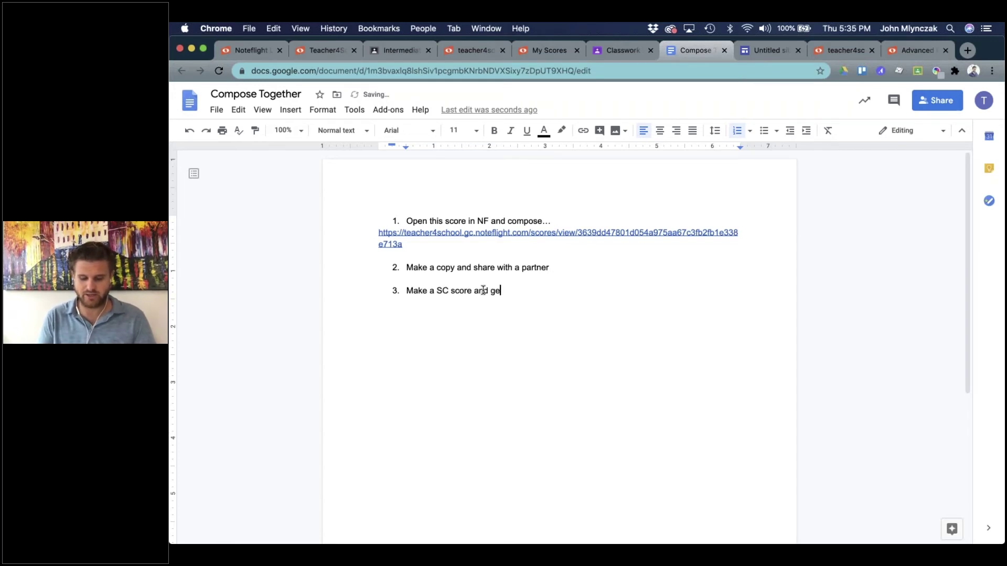
text(t over an 80%)
key(Return)
text(Paste the url of the)
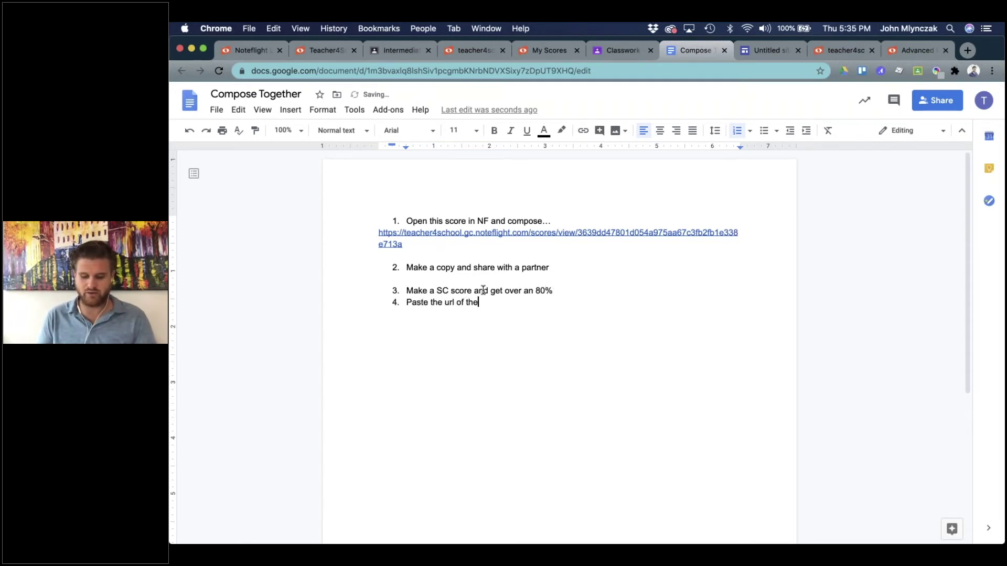
text( final score:)
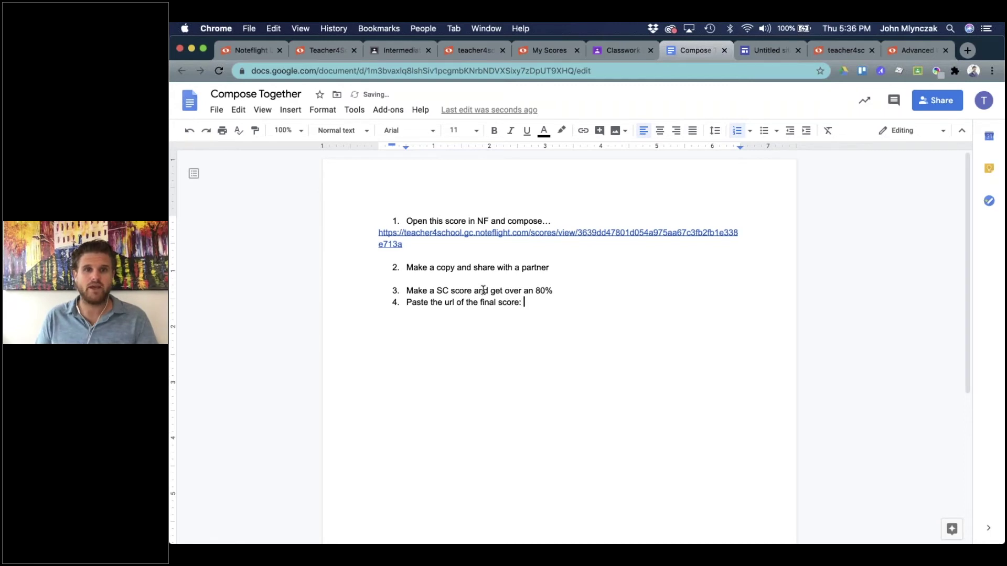
click(570, 289)
key(shift+Return)
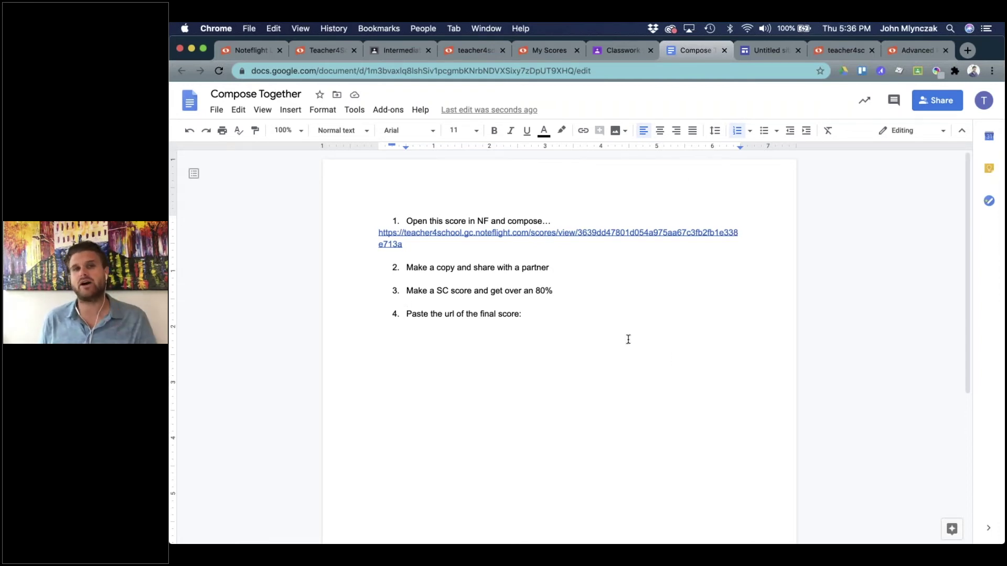
click(614, 49)
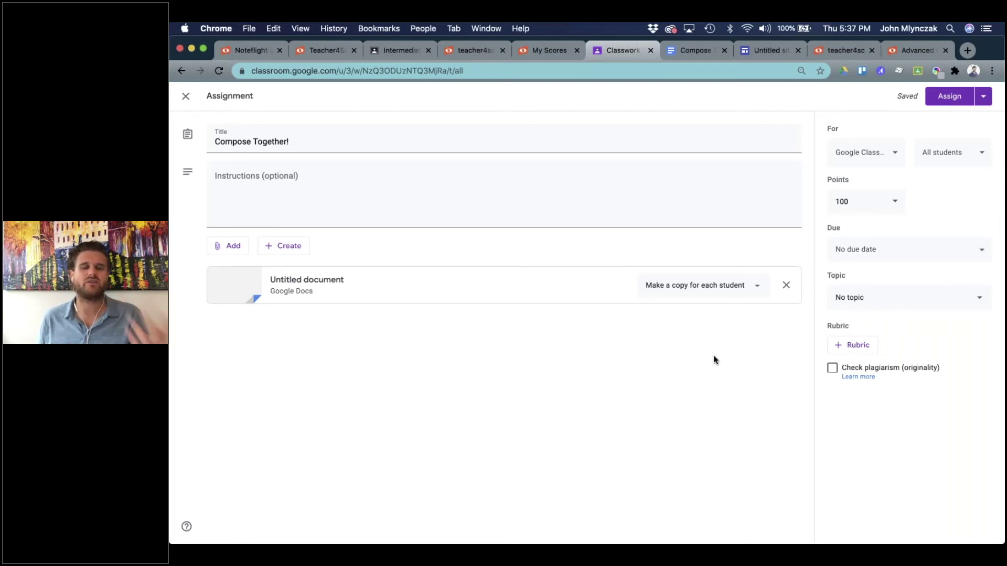
click(677, 51)
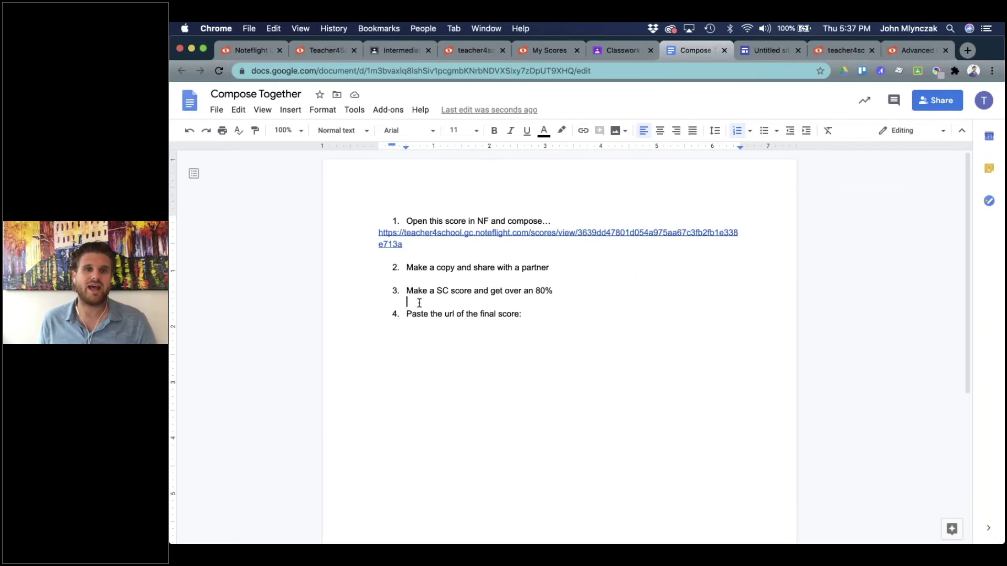
Insert step 'Add a self reflection:' above the url step with blank lines below, then return to Classroom.
key(Return)
text(Add a)
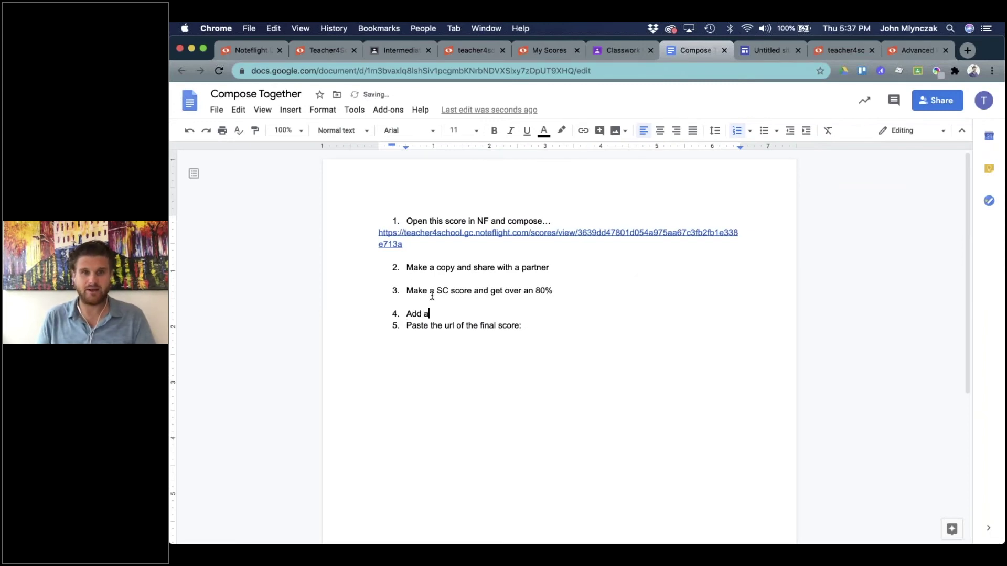
text( self re)
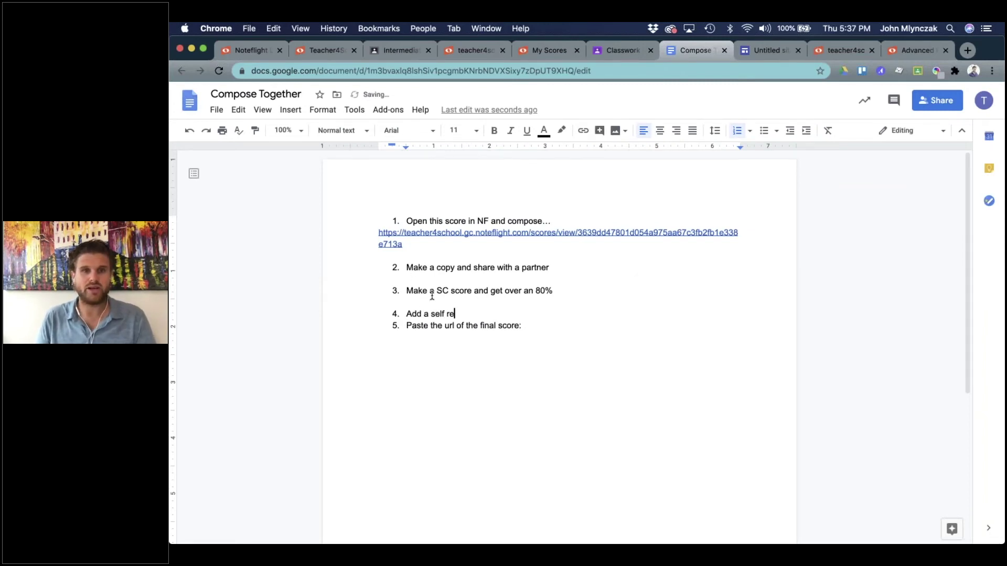
text(flection)
key(BackSpace)
key(BackSpace)
key(BackSpace)
key(BackSpace)
key(BackSpace)
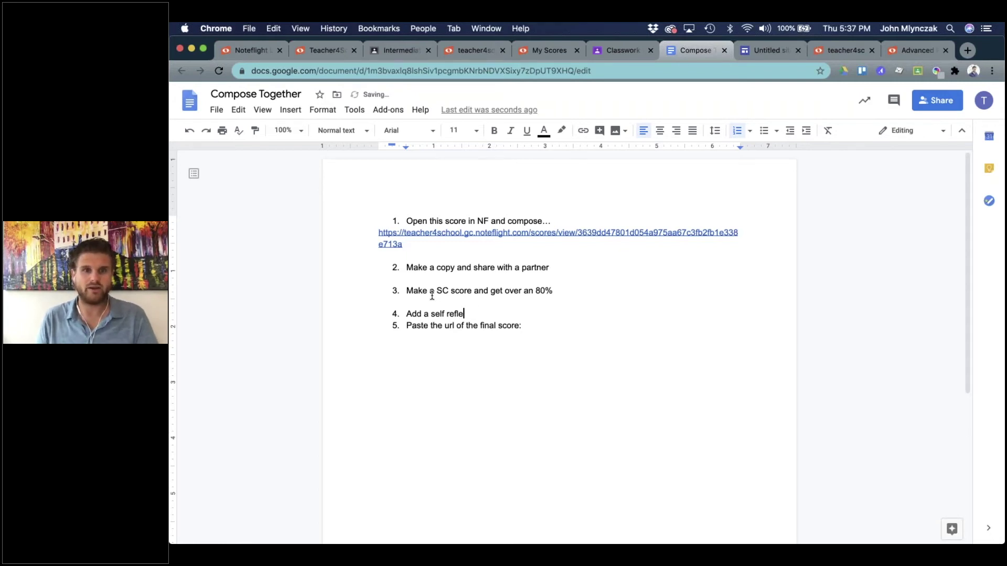
text(ction:)
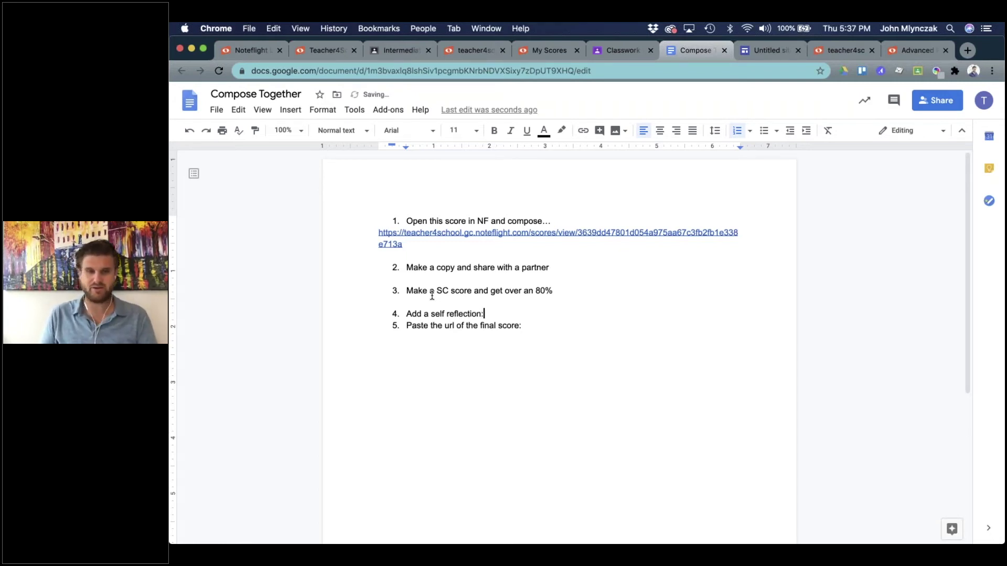
key(shift+Return)
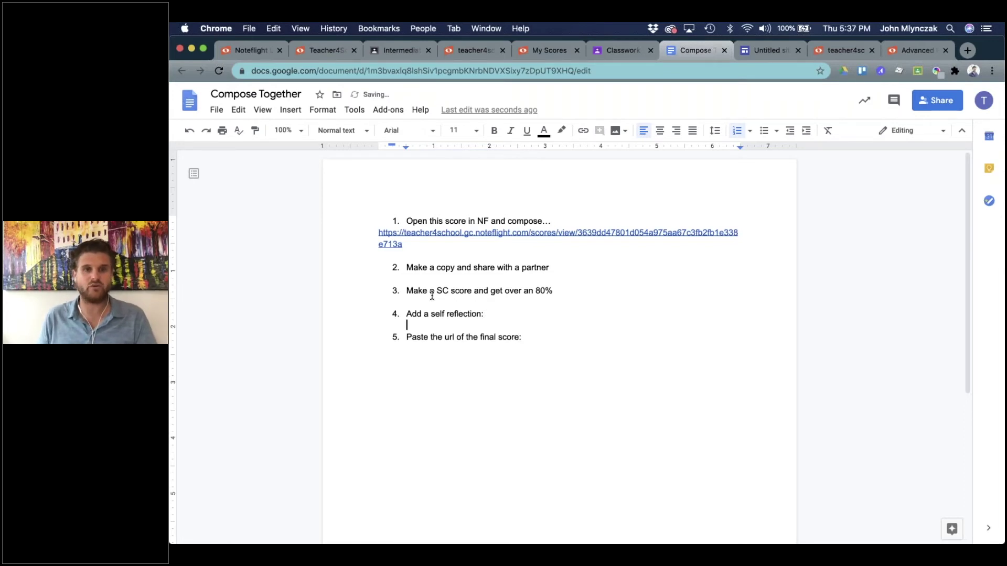
key(shift+Return)
key(shift+Return)
key(shift+Return)
key(shift+Return)
key(shift+Return)
key(shift+Return)
key(Up)
key(Up)
key(Up)
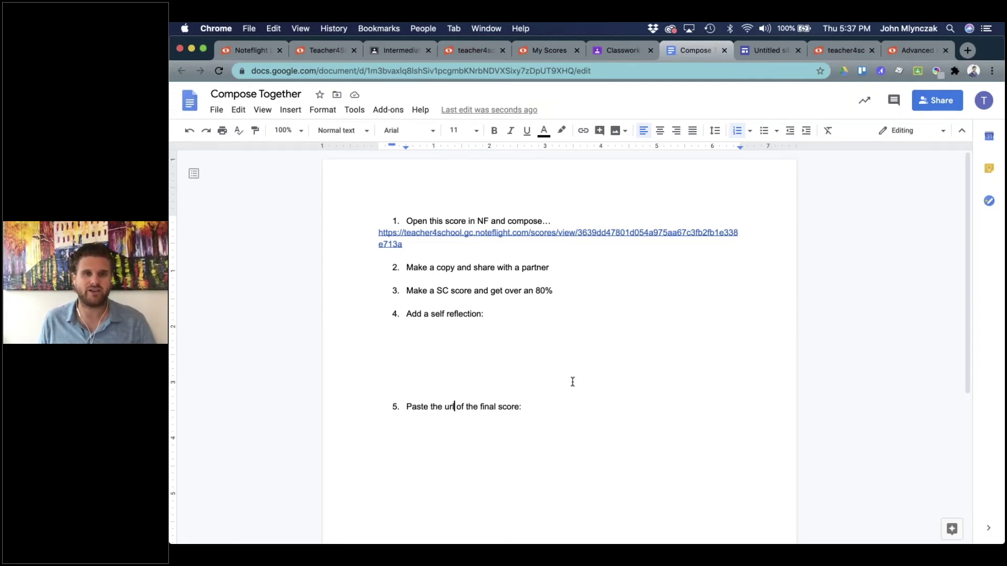
click(614, 53)
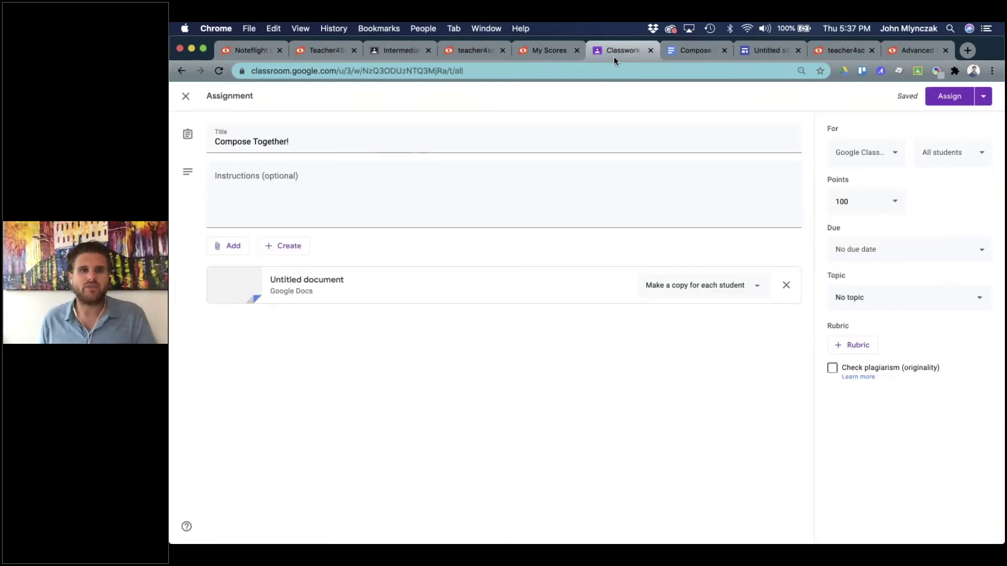
Assign 'Compose Together!' to the class and open the Google apps grid.
click(949, 101)
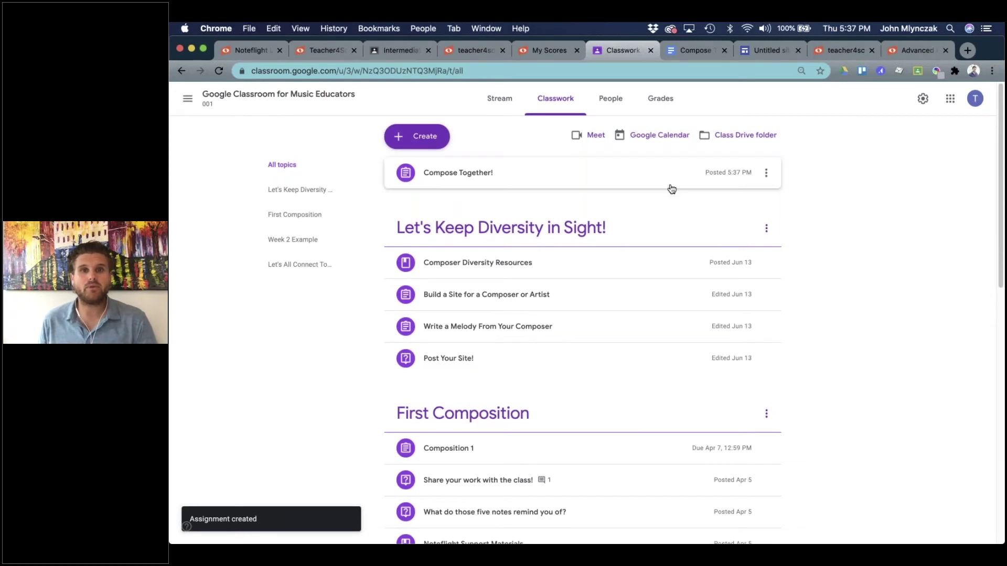
click(949, 99)
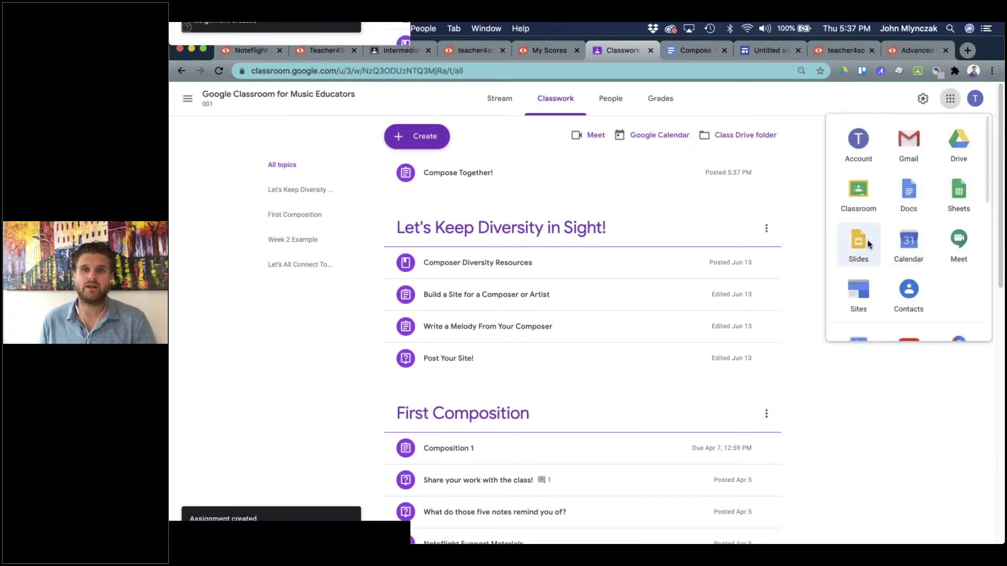
Open Google Slides from the apps launcher and start a Blank presentation.
click(857, 241)
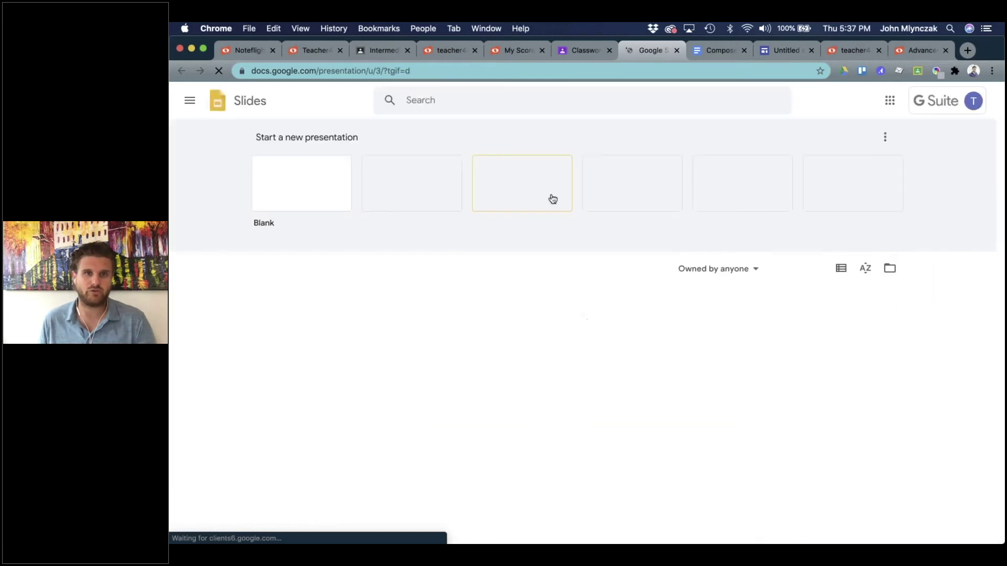
click(288, 177)
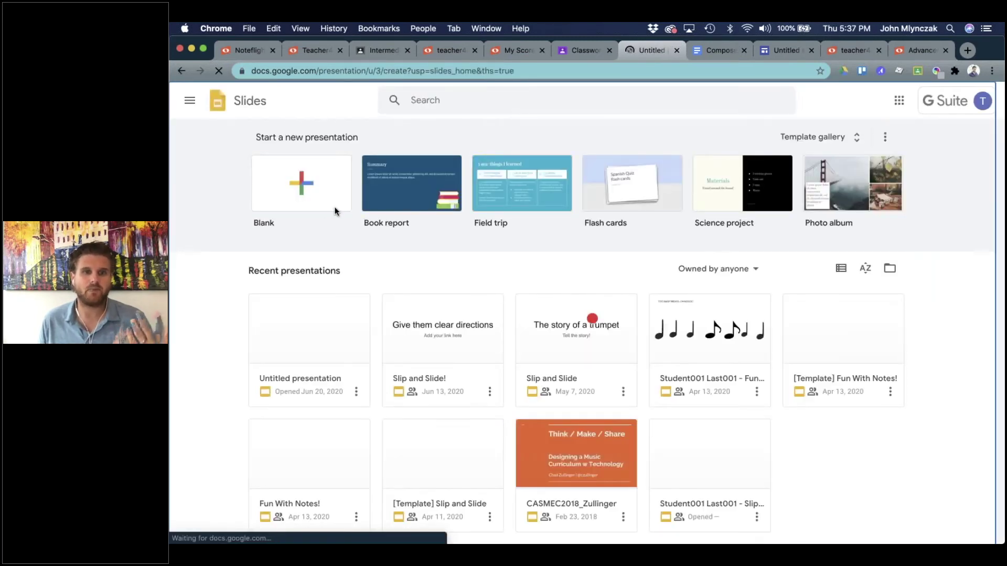
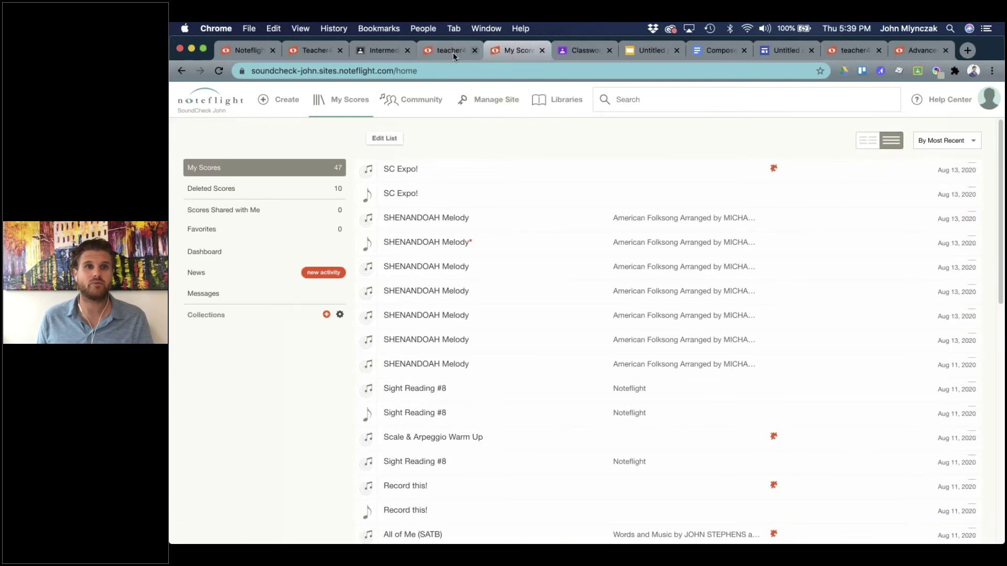
Glance at the SoundCheck and Basic Theory #4 scores, then open Teacher4School's Manage Site page.
click(449, 52)
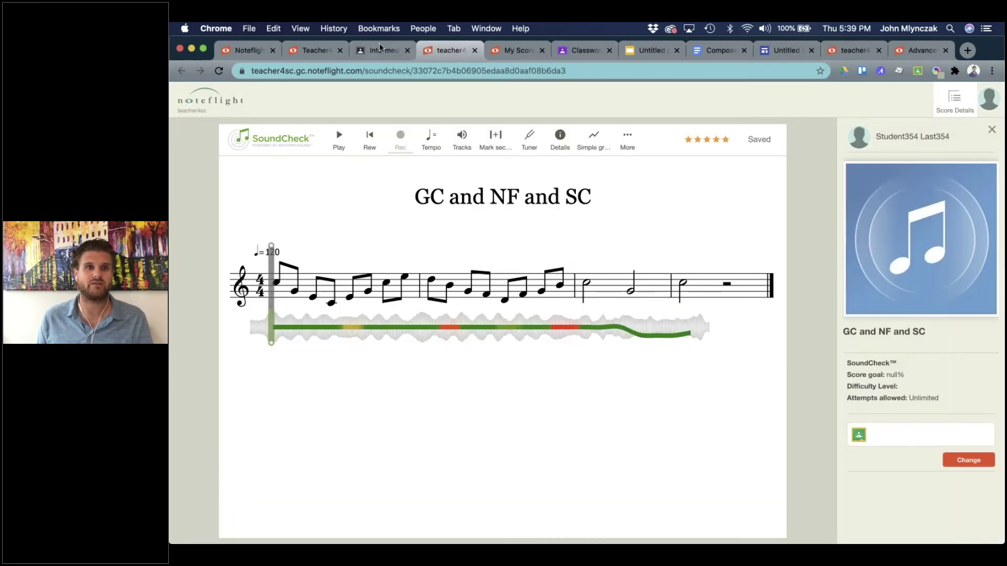
click(310, 49)
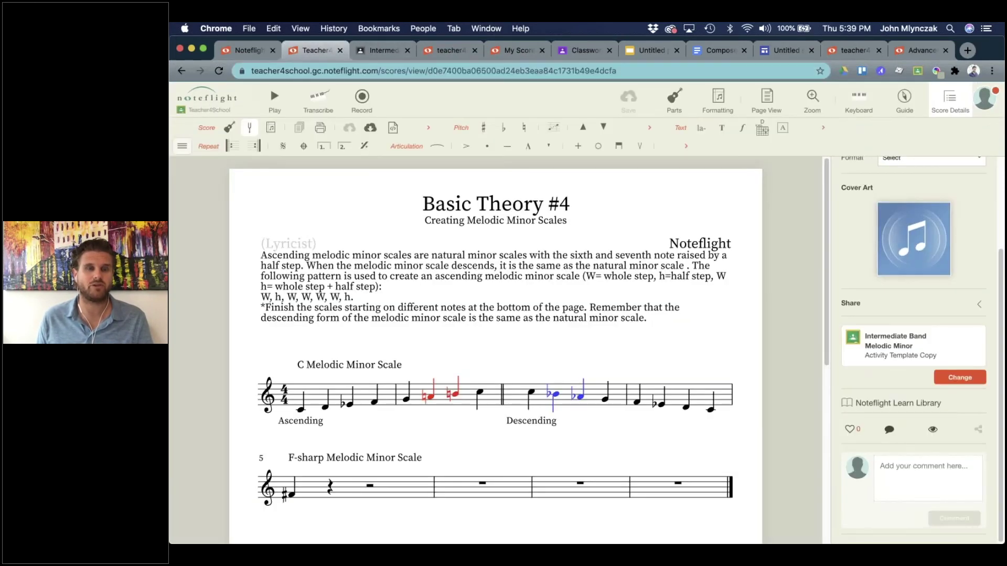
click(196, 146)
click(220, 211)
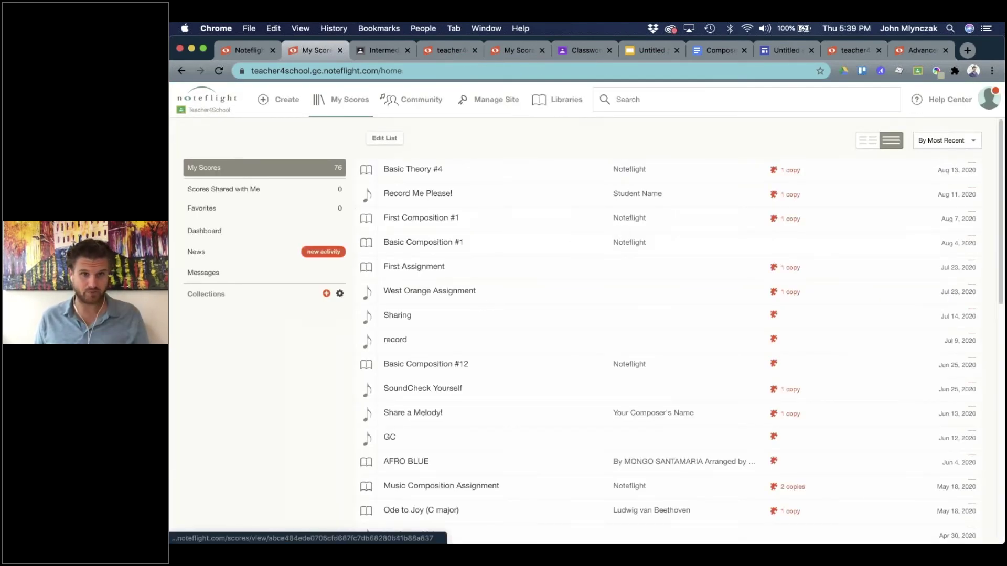
click(483, 101)
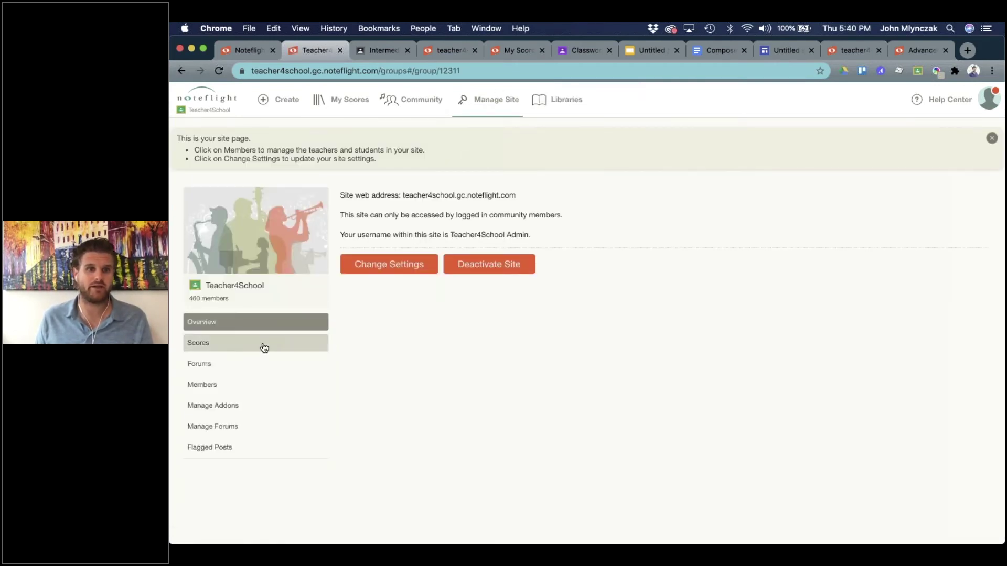
Tick 'Make this site public' in the Teacher4School site settings and save.
click(378, 270)
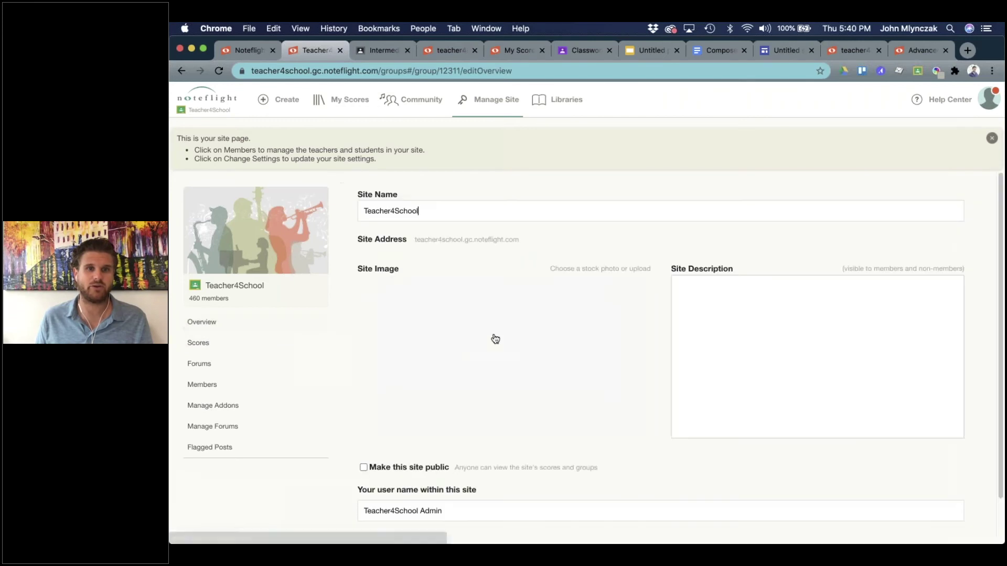
scroll(492, 338, down, 2)
click(363, 418)
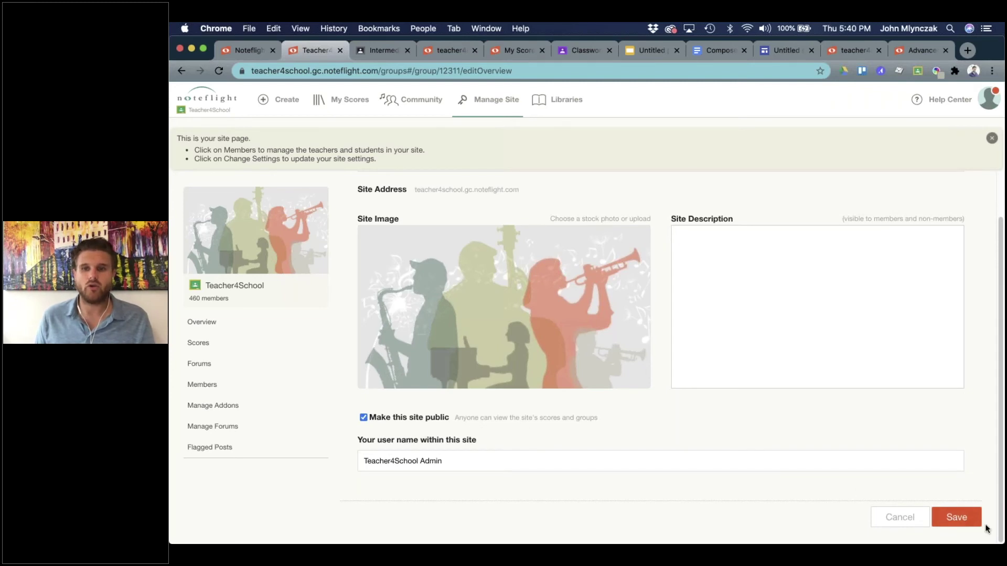
click(965, 518)
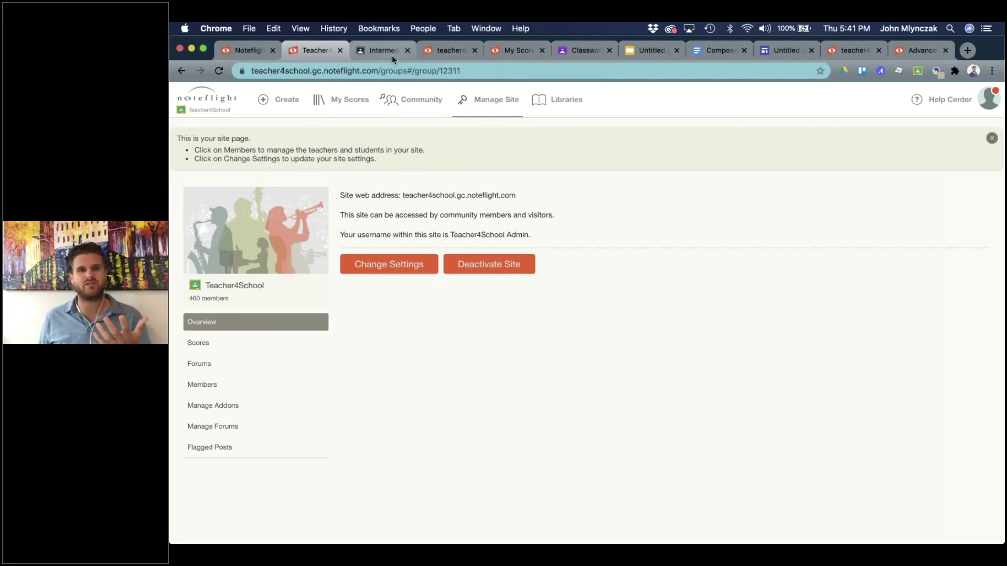
Create a new treble-clef score titled 'Embed Me In a Site!'.
click(350, 105)
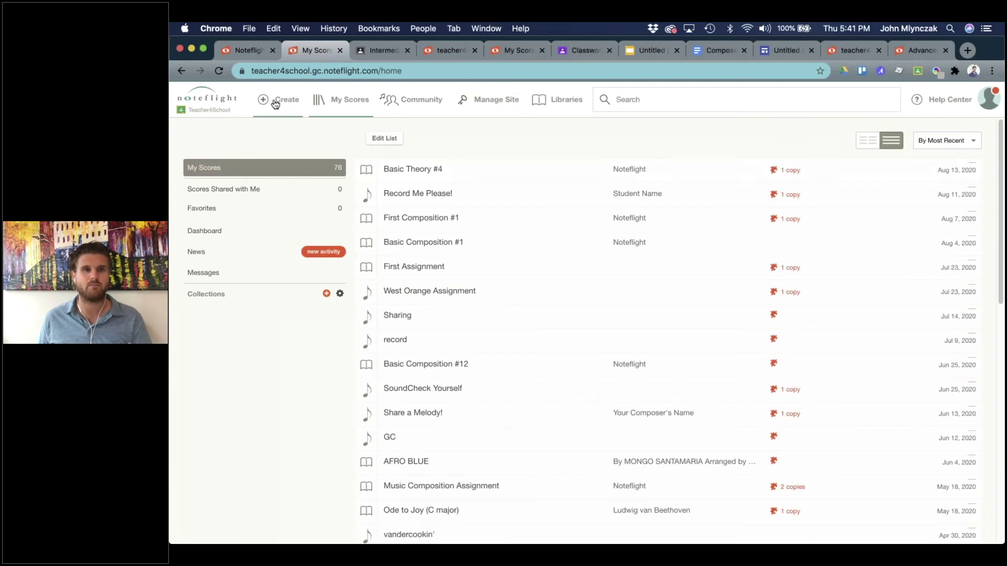
click(315, 117)
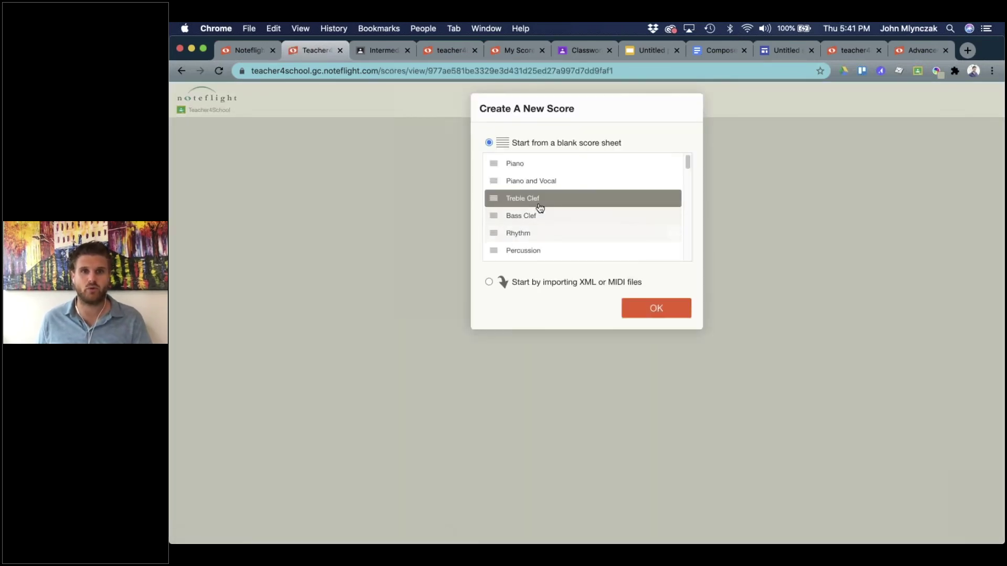
click(650, 308)
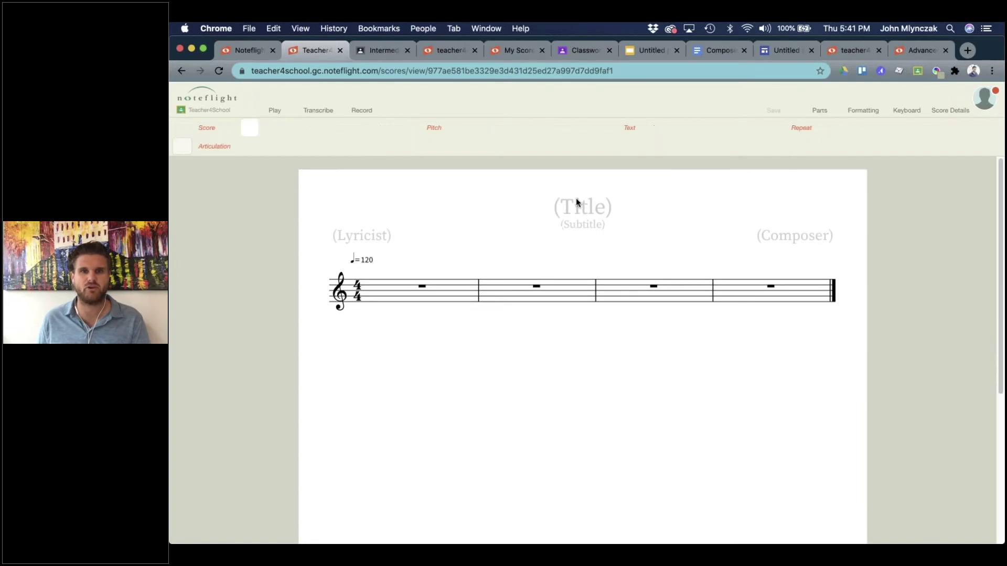
click(577, 203)
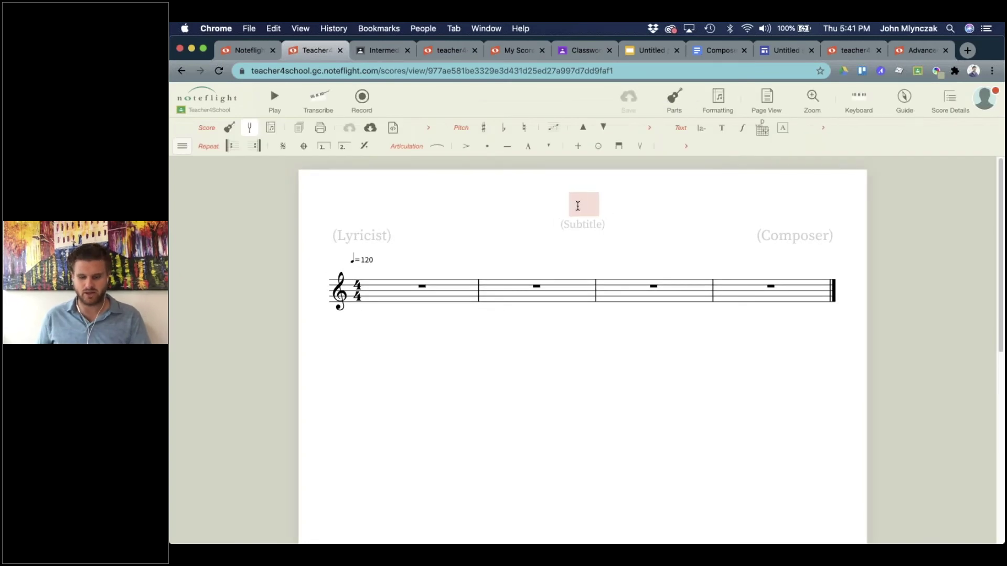
text(Embed)
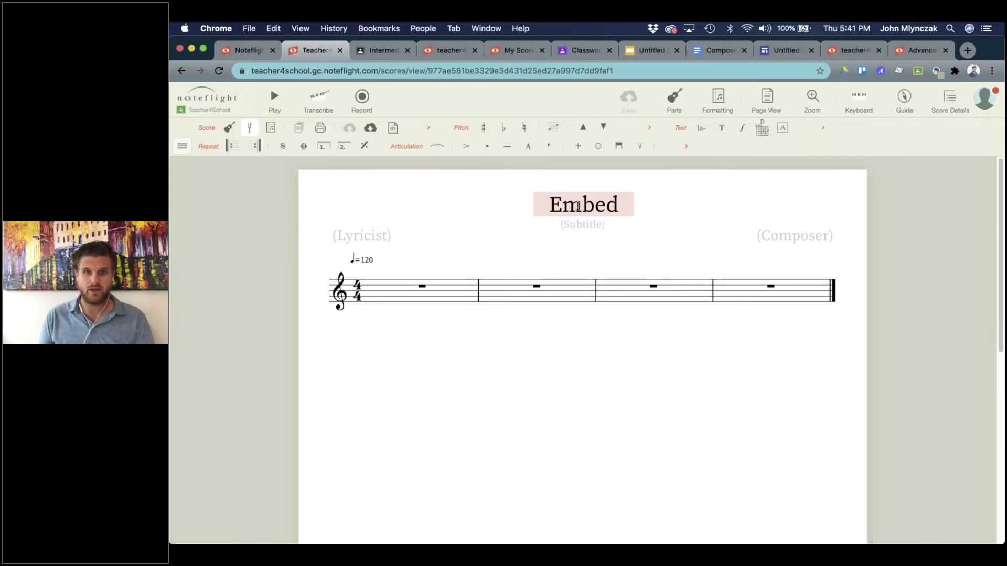
text( me In a )
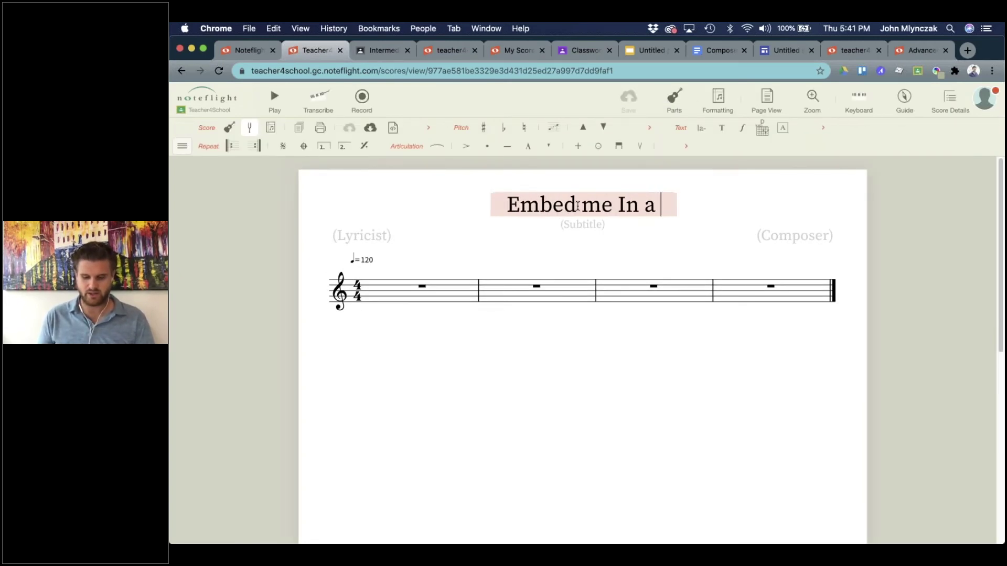
text(Site~)
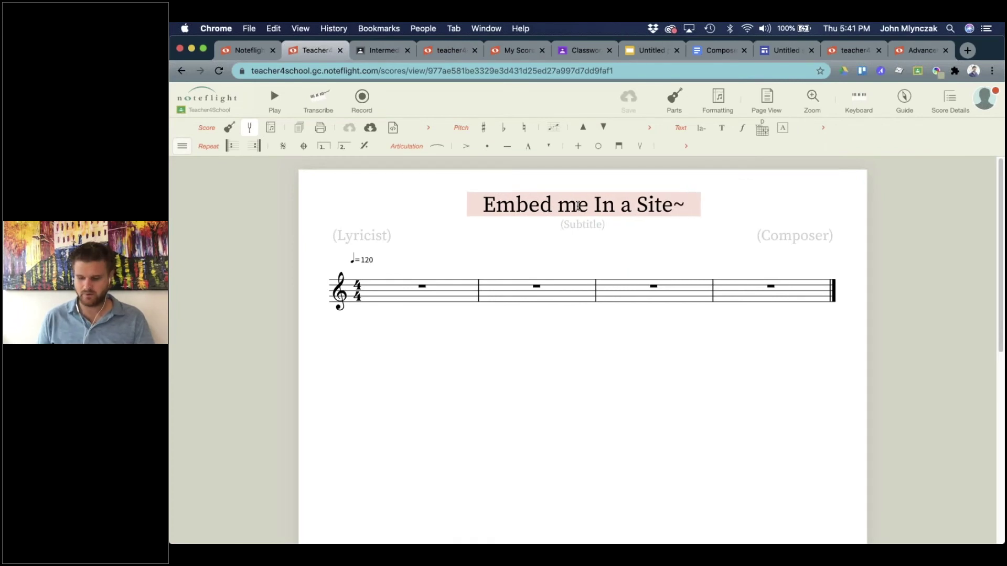
key(BackSpace)
text(!)
click(579, 205)
key(BackSpace)
text(M)
key(Return)
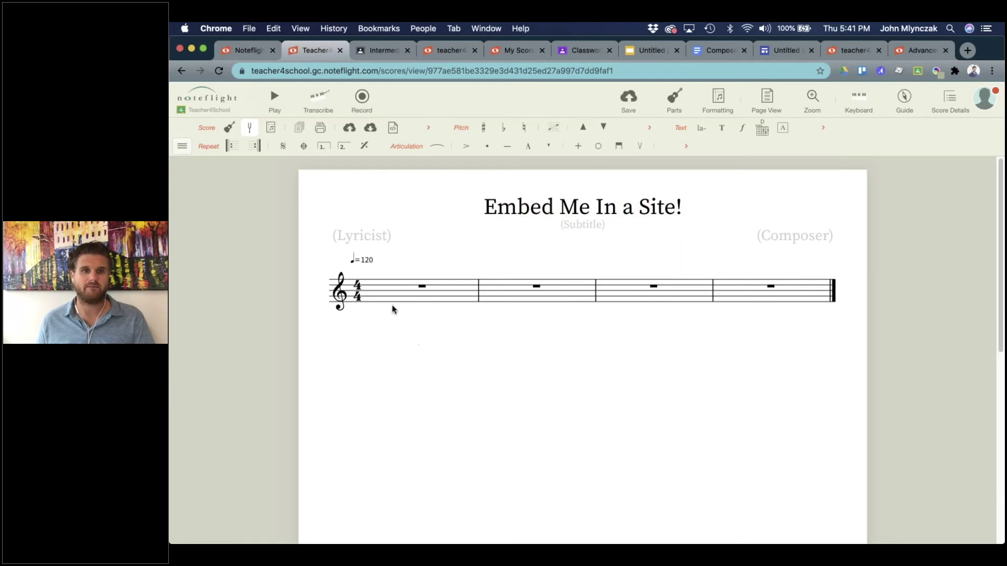
Enter measures of C, G and C quarter notes, ending on a whole note.
click(385, 289)
click(385, 289)
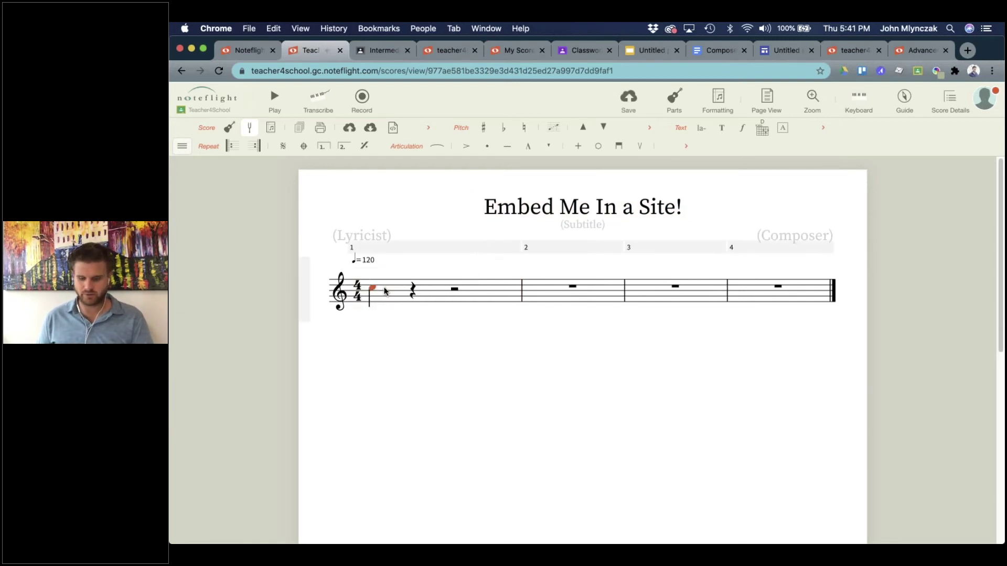
key(c)
key(c)
key(c)
key(c)
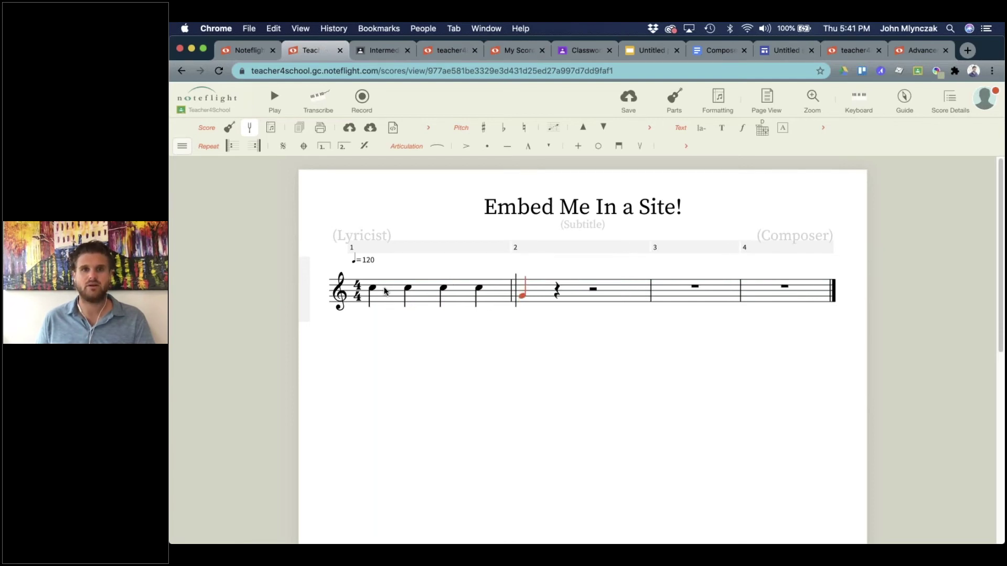
key(g)
key(g)
key(g)
key(g)
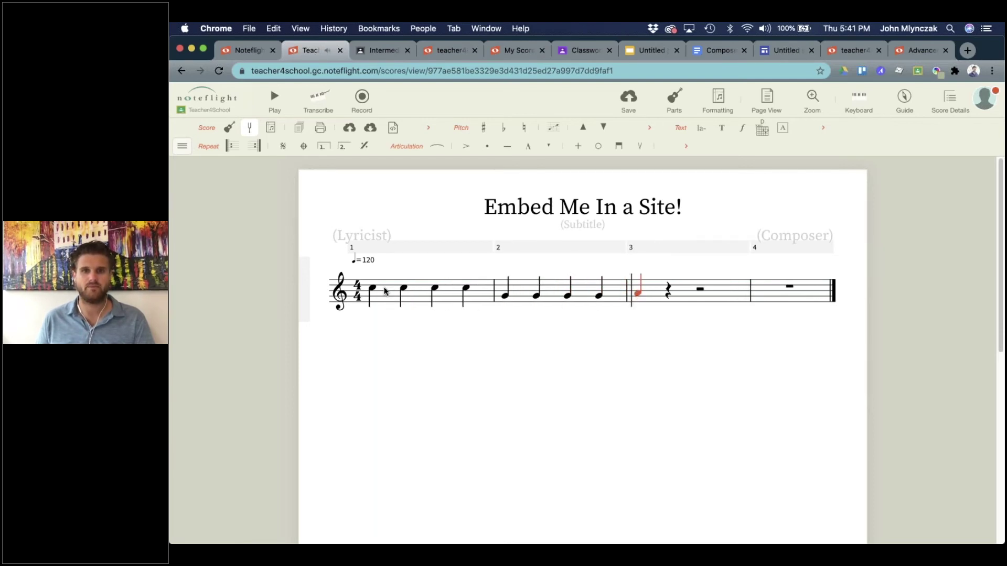
key(c)
key(c)
key(c)
key(c)
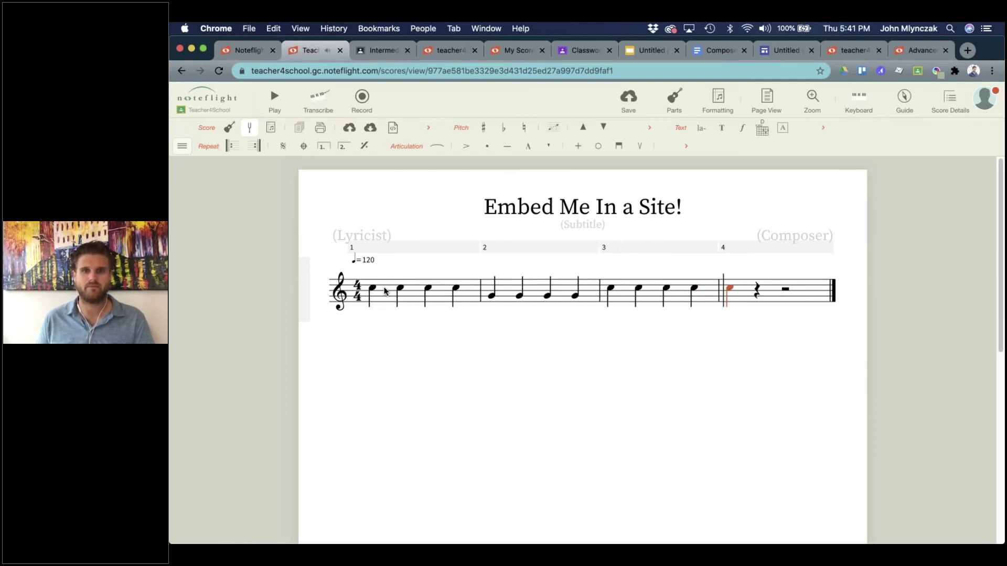
key(6)
key(7)
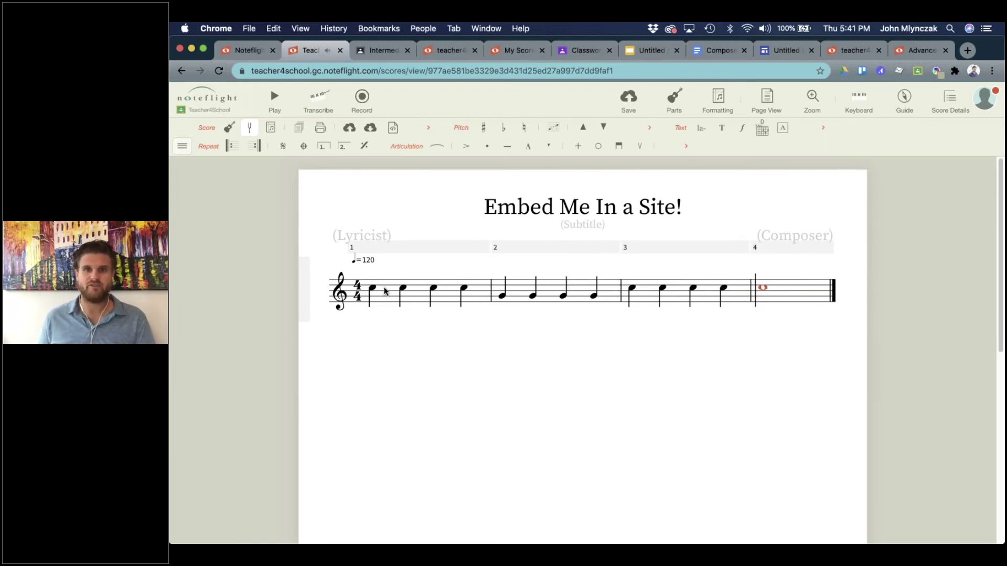
click(385, 387)
Mark the first note ff and save the score.
click(372, 289)
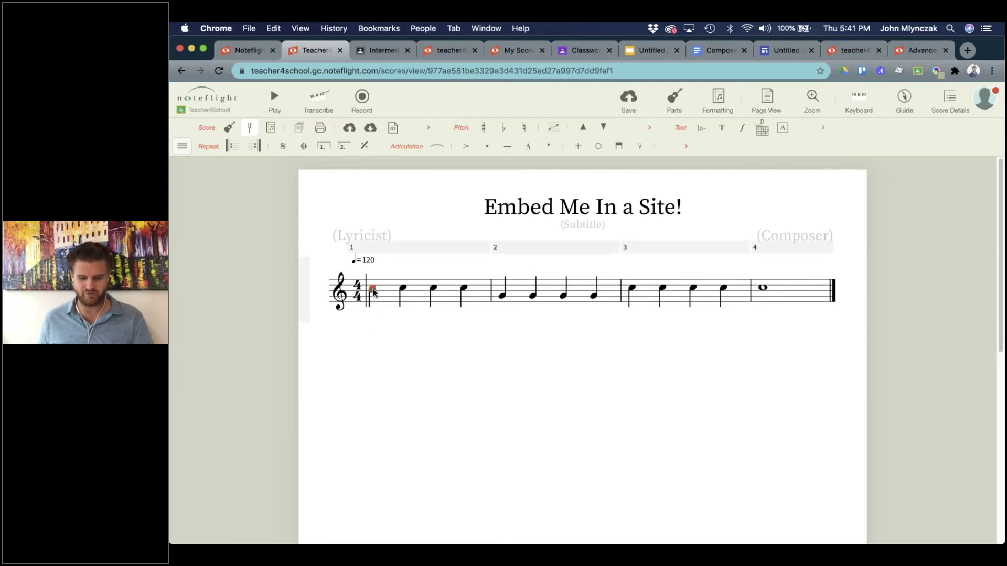
text(ff)
key(Return)
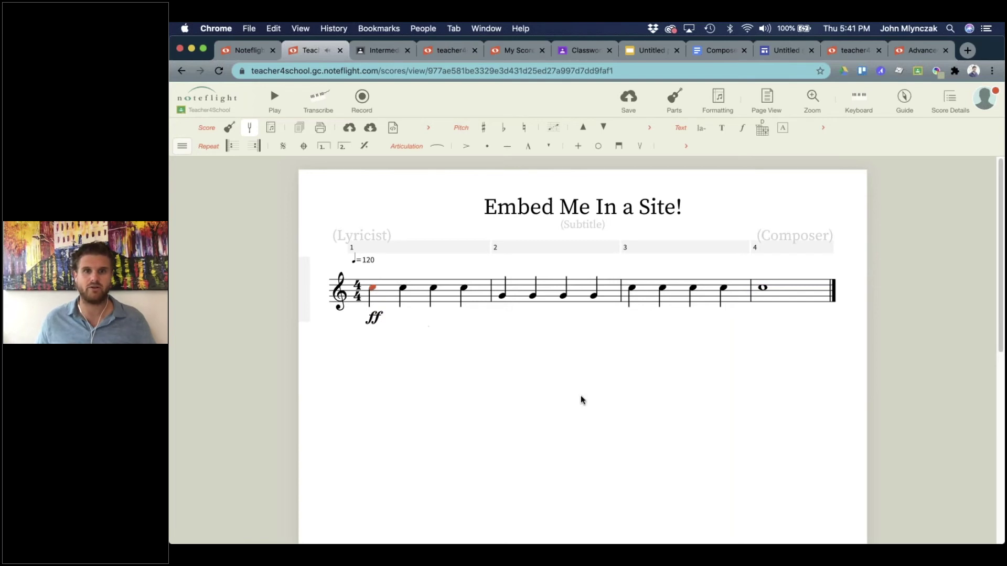
click(630, 411)
click(628, 99)
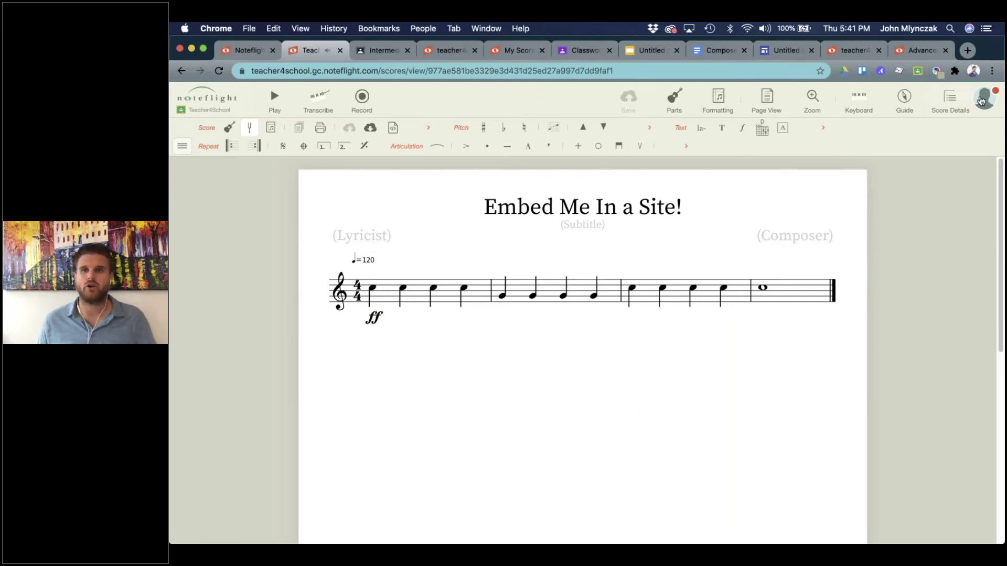
Share the score with All Site Members from Score Details and save the sharing settings.
click(950, 99)
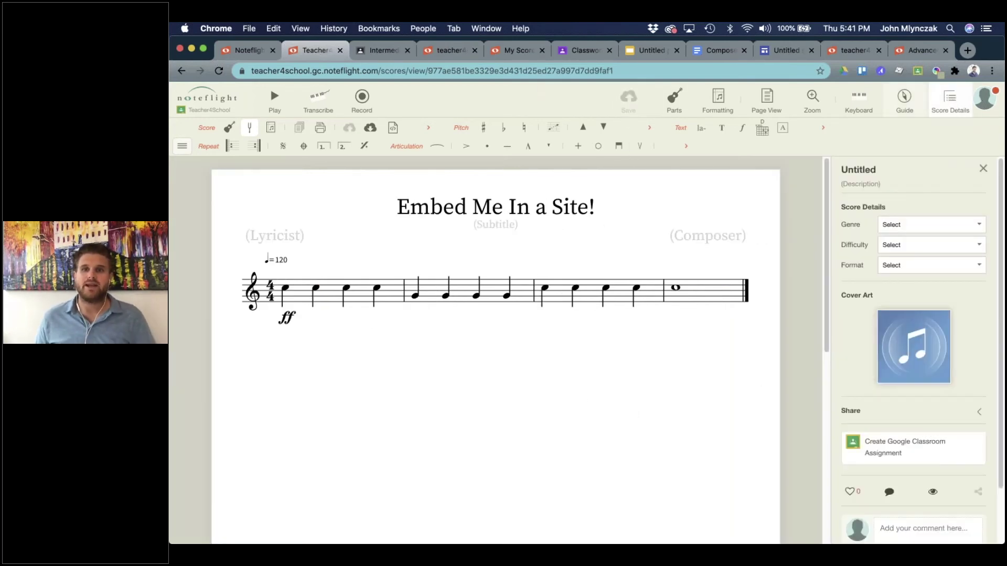
click(924, 414)
scroll(987, 320, down, 2)
click(959, 349)
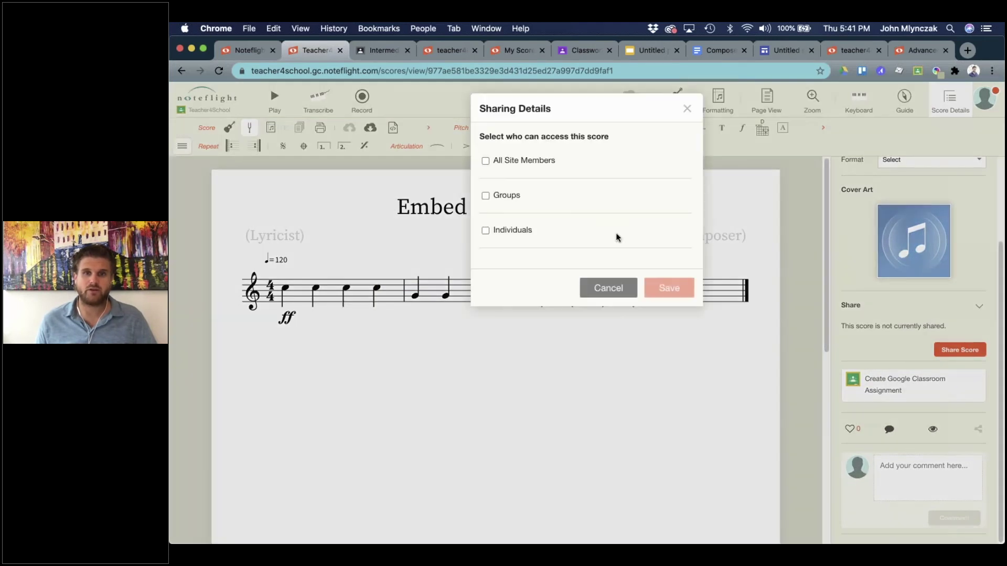
click(485, 162)
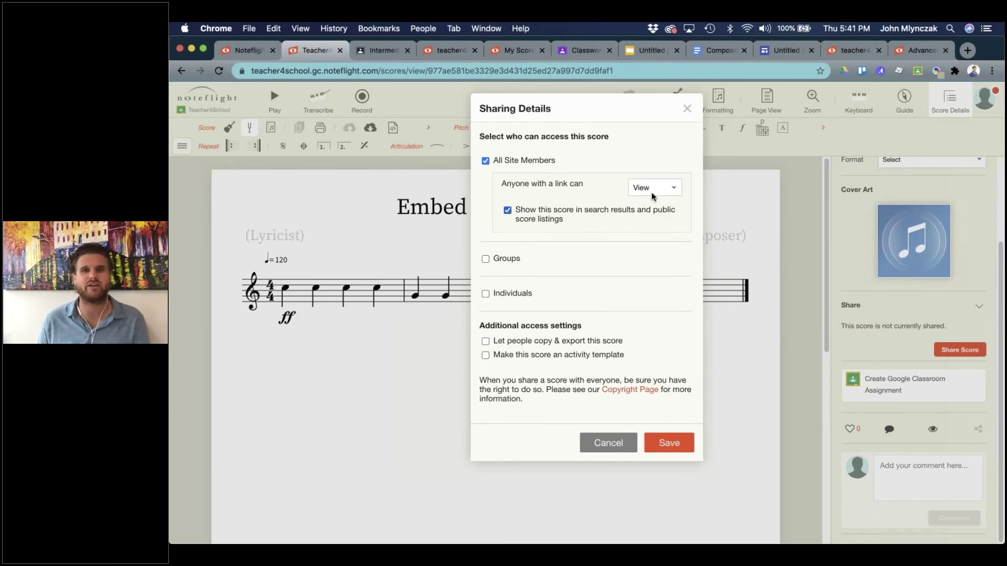
click(668, 439)
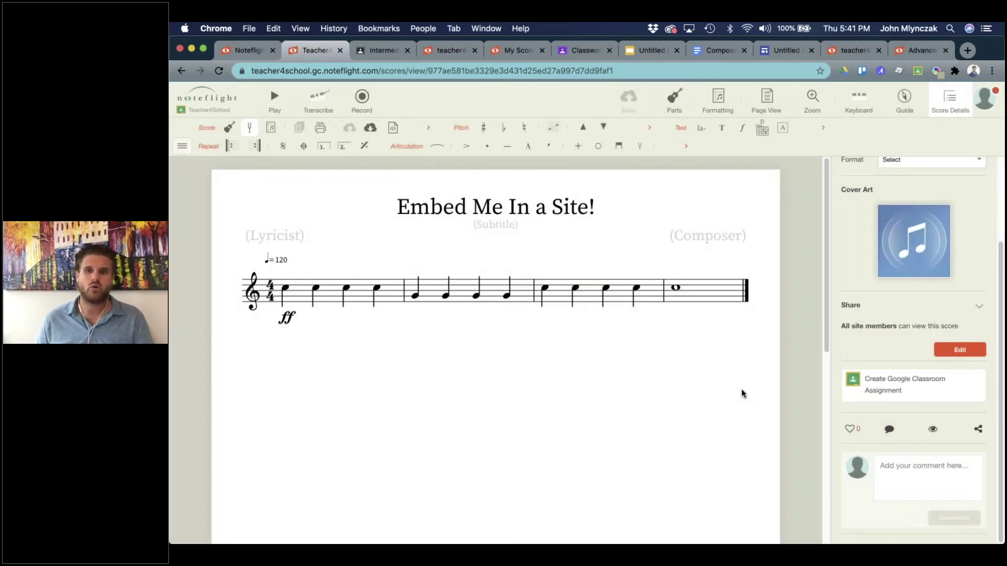
Open the Embed Score dialog from the score's share menu in Score Details.
click(978, 430)
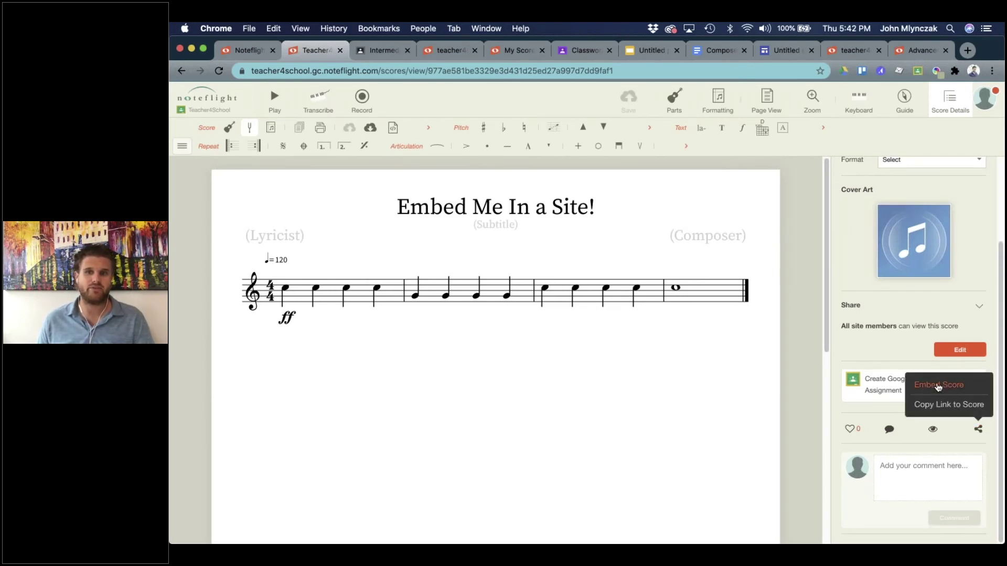
click(950, 388)
scroll(529, 175, down, 2)
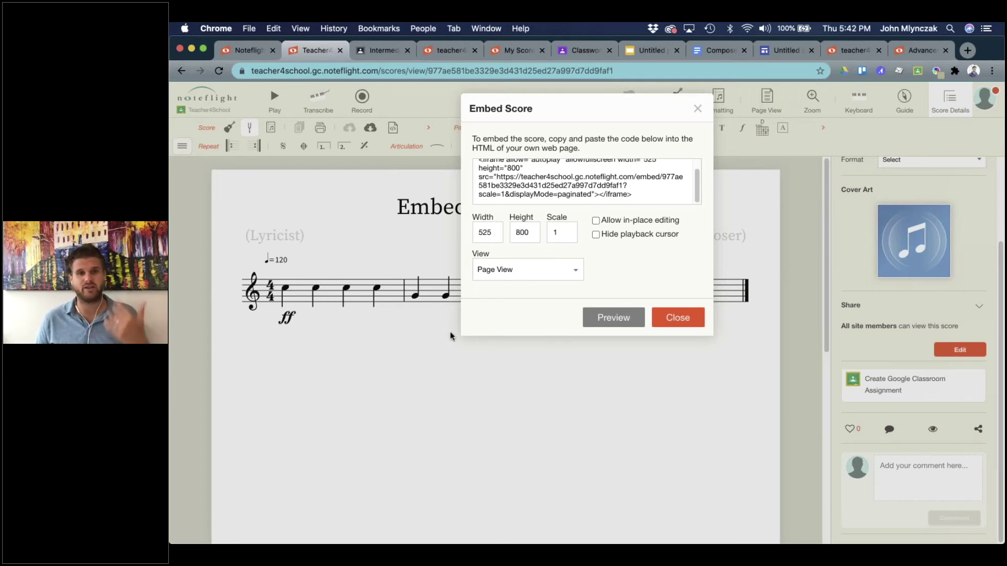
Set the embed height to 400, width to 600, and the view to Strip View.
double_click(529, 234)
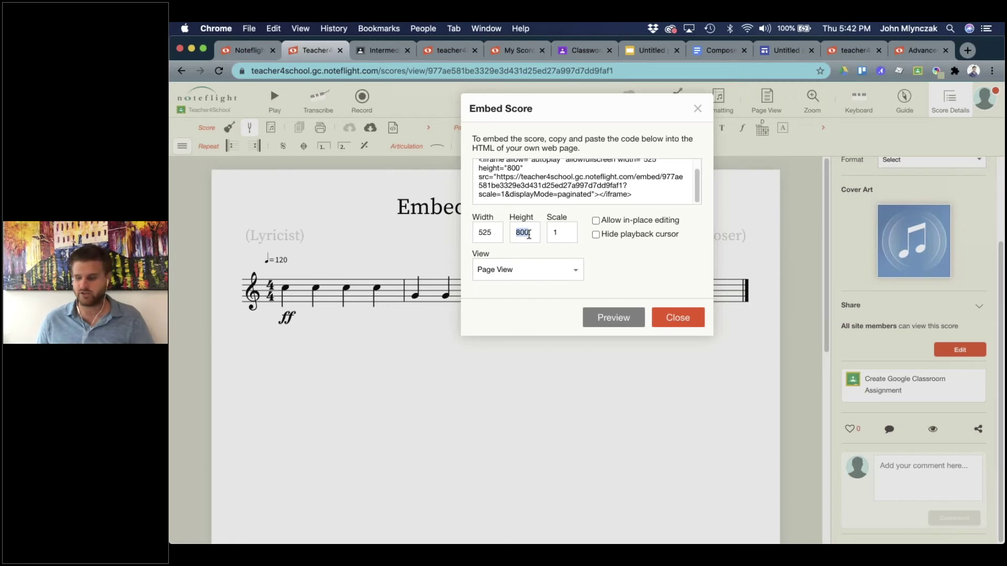
text(400)
double_click(494, 234)
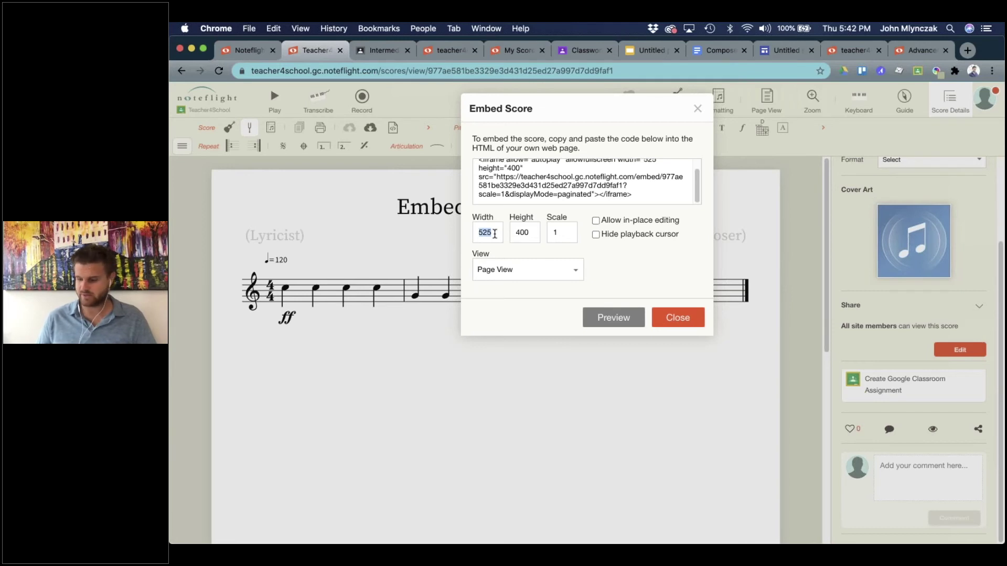
text(4)
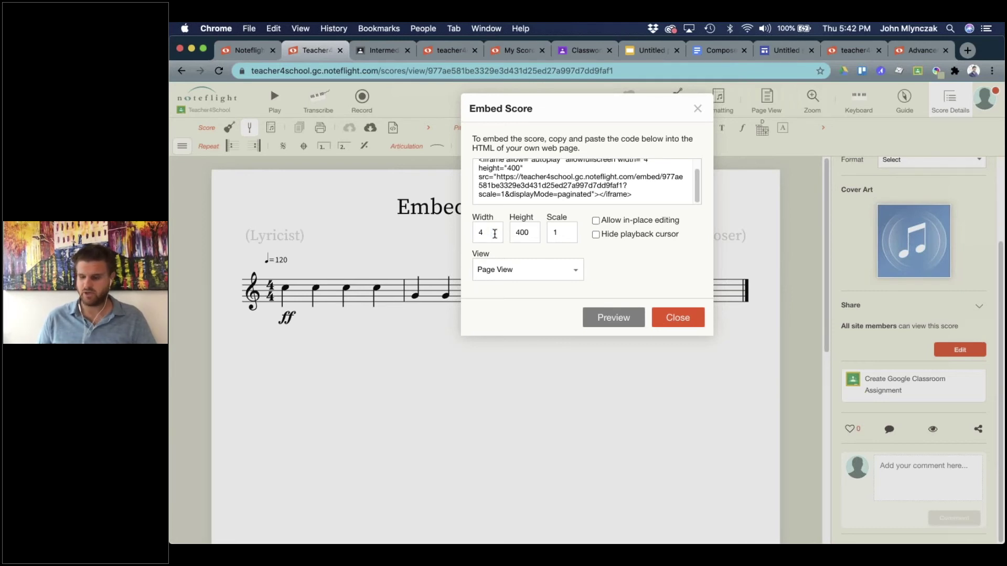
text(600)
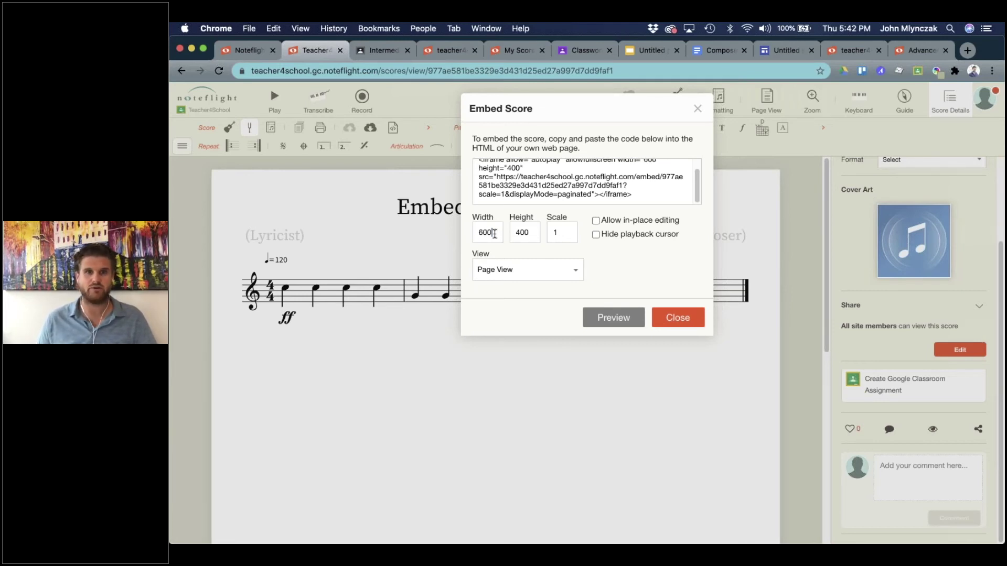
click(551, 270)
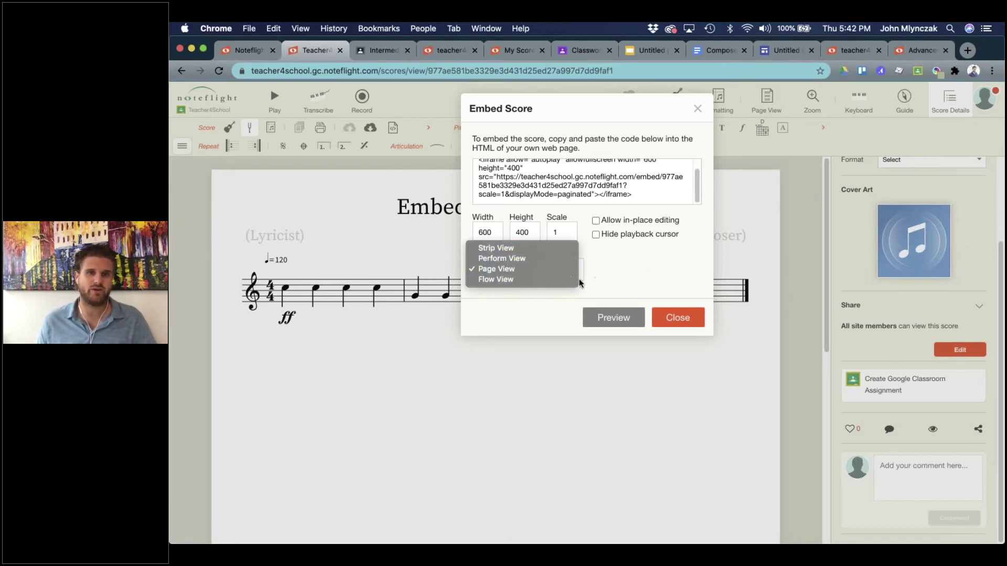
click(603, 281)
click(510, 266)
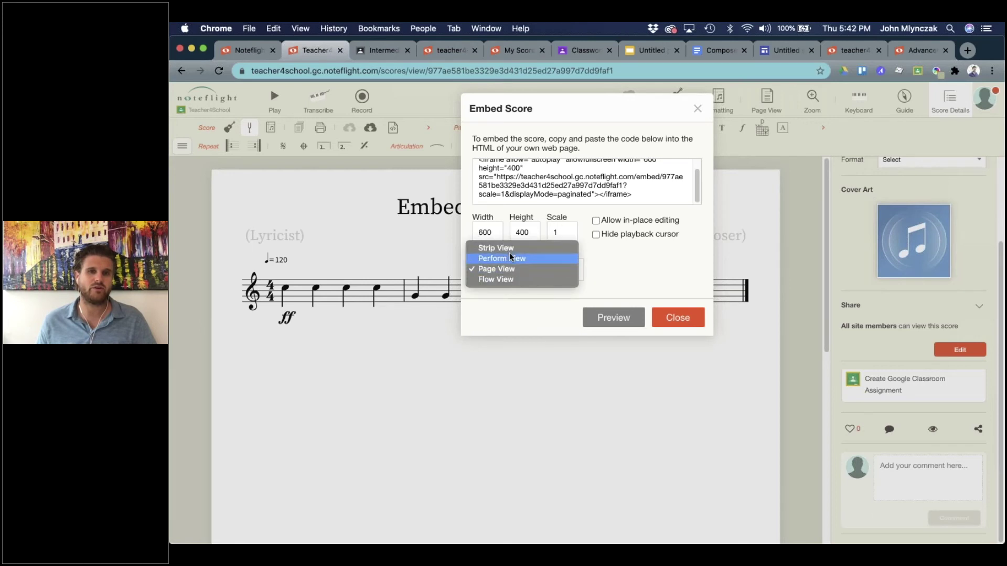
click(509, 248)
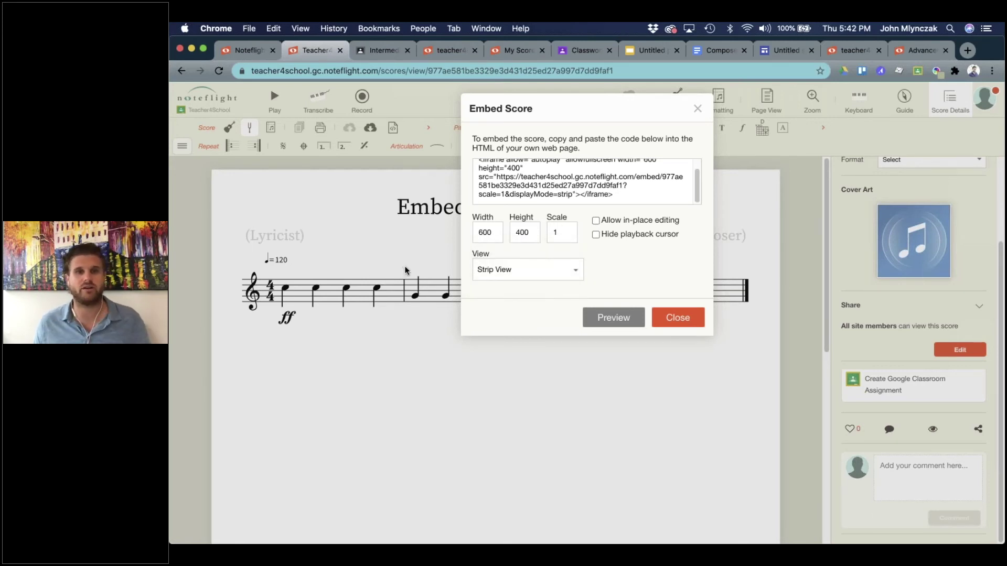
Preview the embed, switch it back to Page View, and select the full iframe code.
click(621, 313)
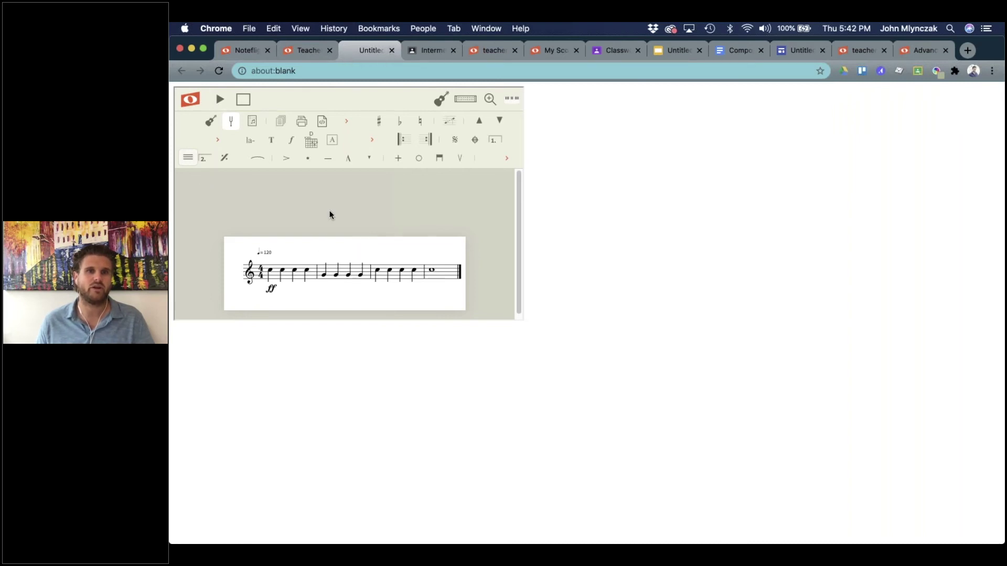
click(391, 50)
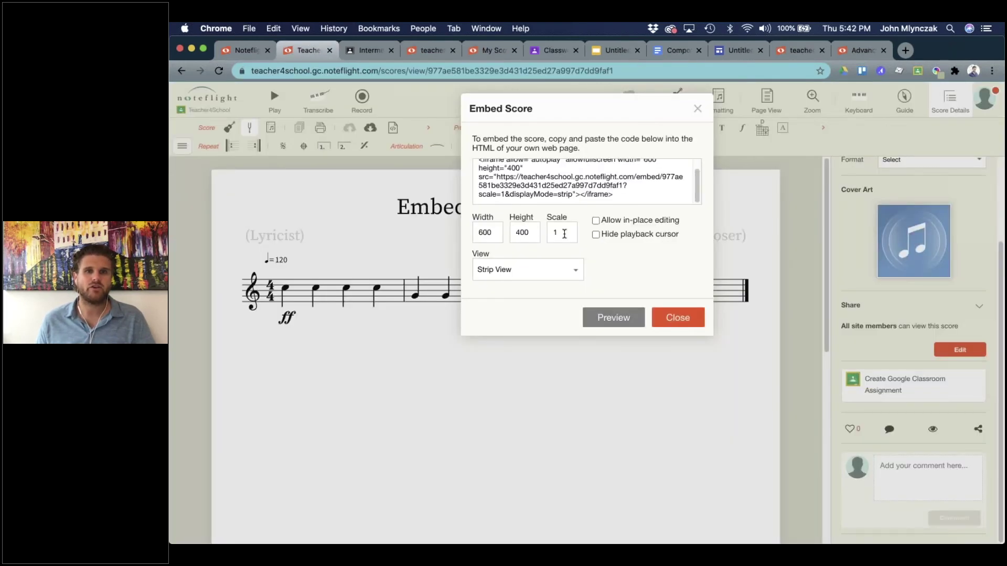
click(507, 271)
click(508, 288)
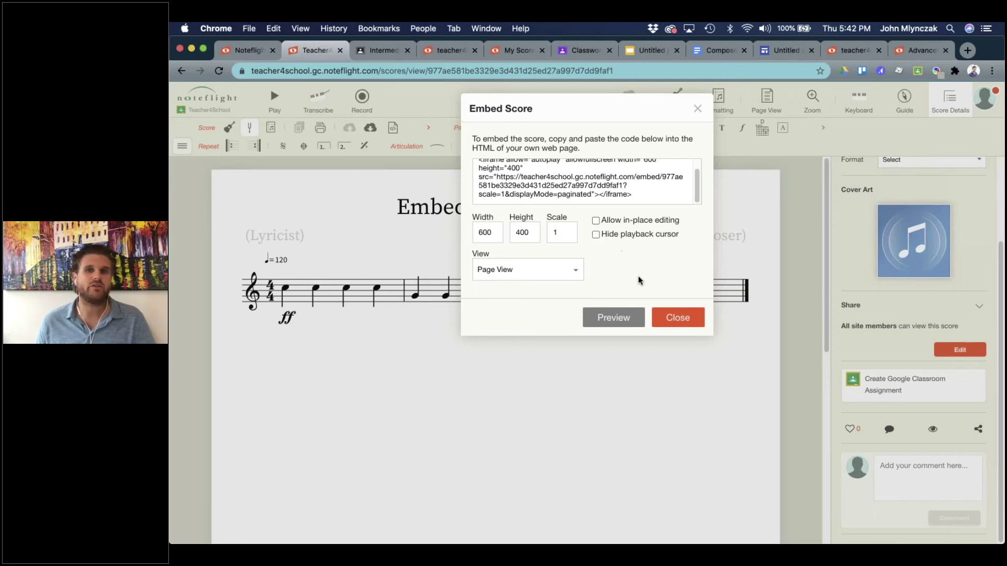
click(567, 184)
key(super+c)
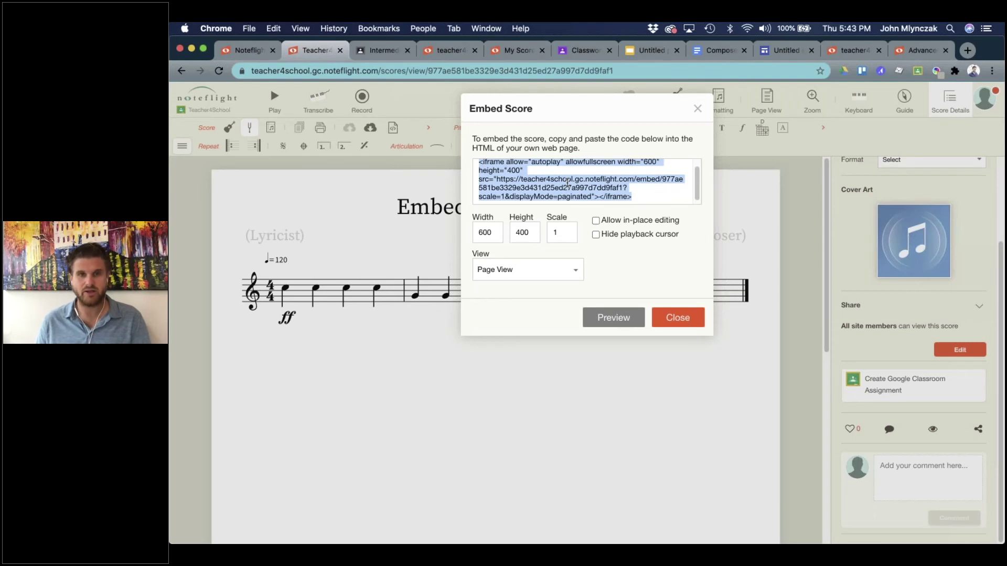
In the Google Sites editor, check the Pages list, then bring up quick insert in the empty body.
click(785, 50)
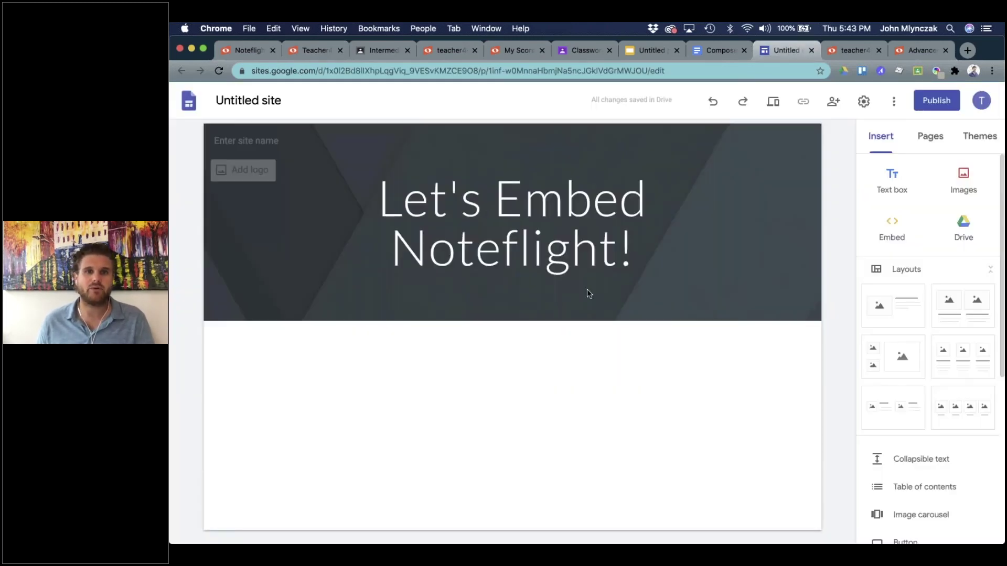
scroll(933, 407, down, 5)
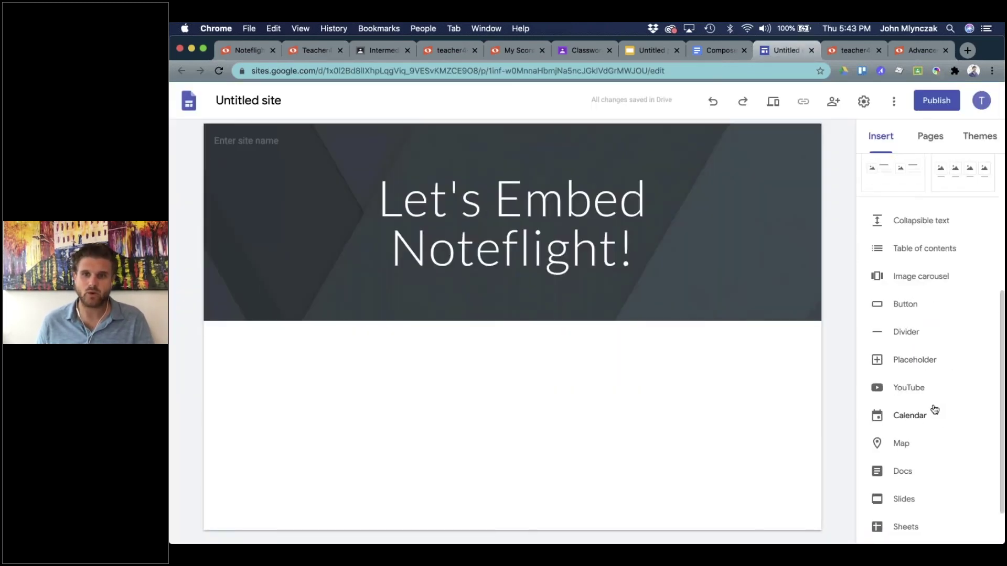
scroll(917, 412, down, 2)
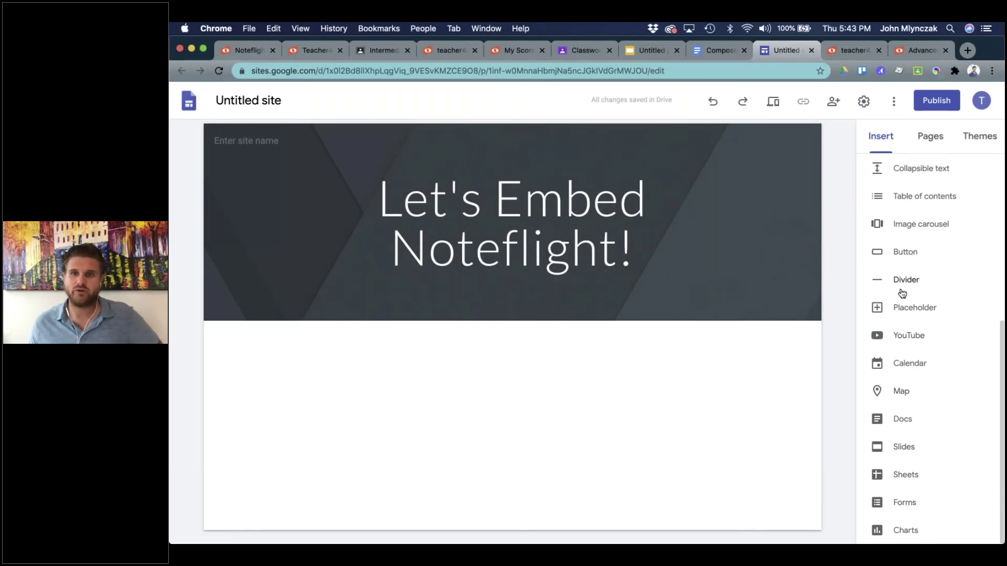
scroll(912, 380, up, 3)
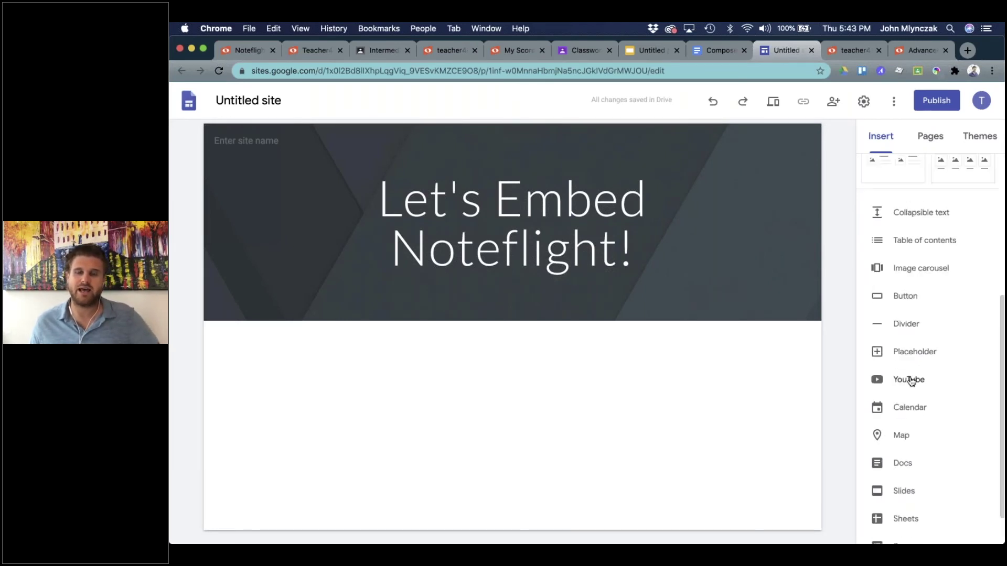
scroll(896, 334, down, 3)
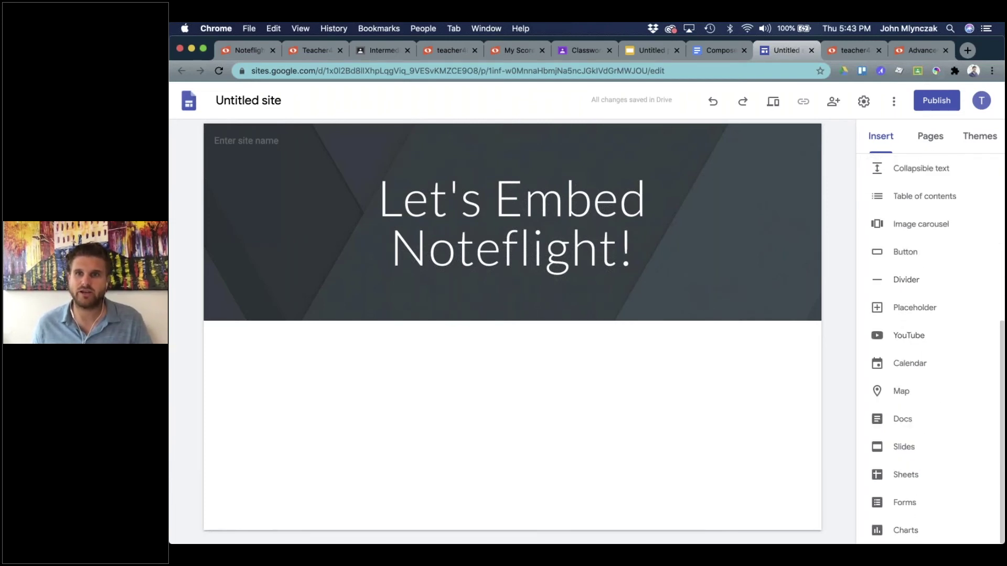
click(930, 137)
click(873, 144)
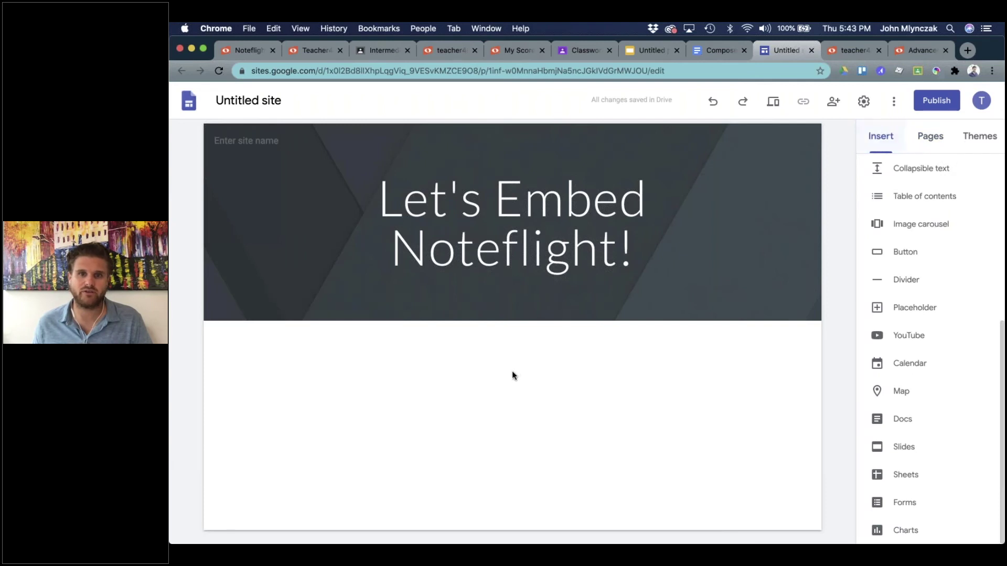
double_click(507, 404)
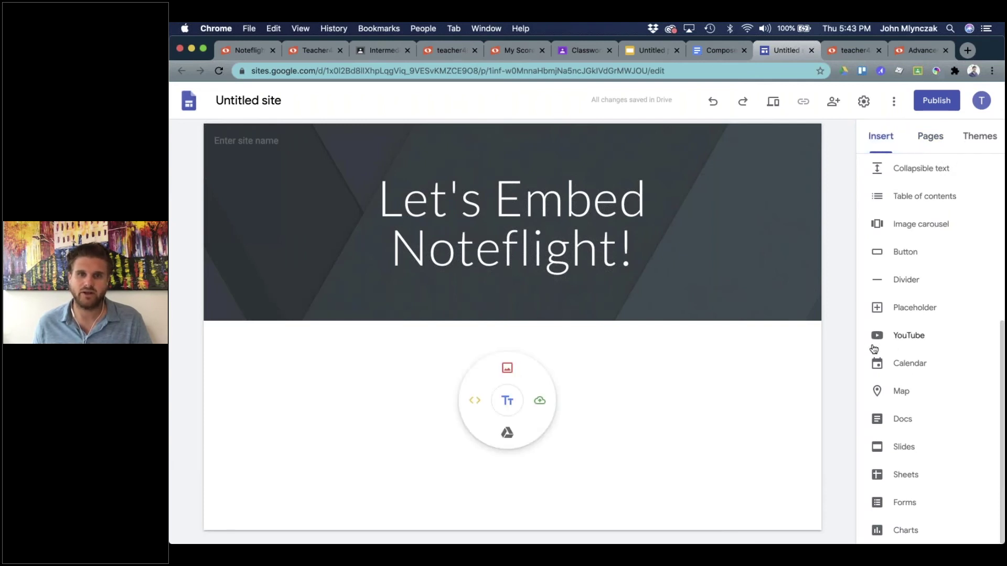
Paste the copied Noteflight iframe code into an Embed code box and insert it.
click(474, 400)
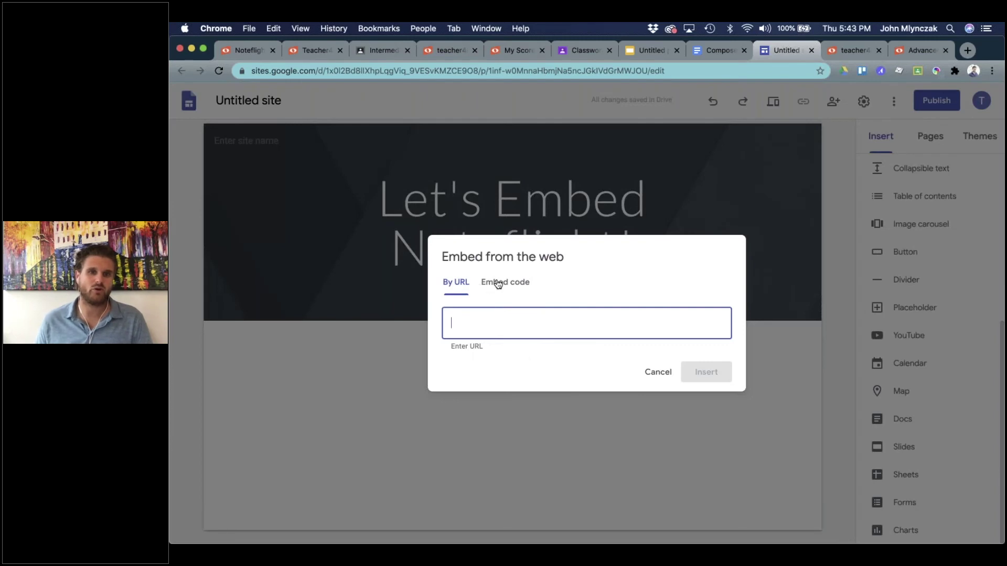
click(498, 283)
key(super+v)
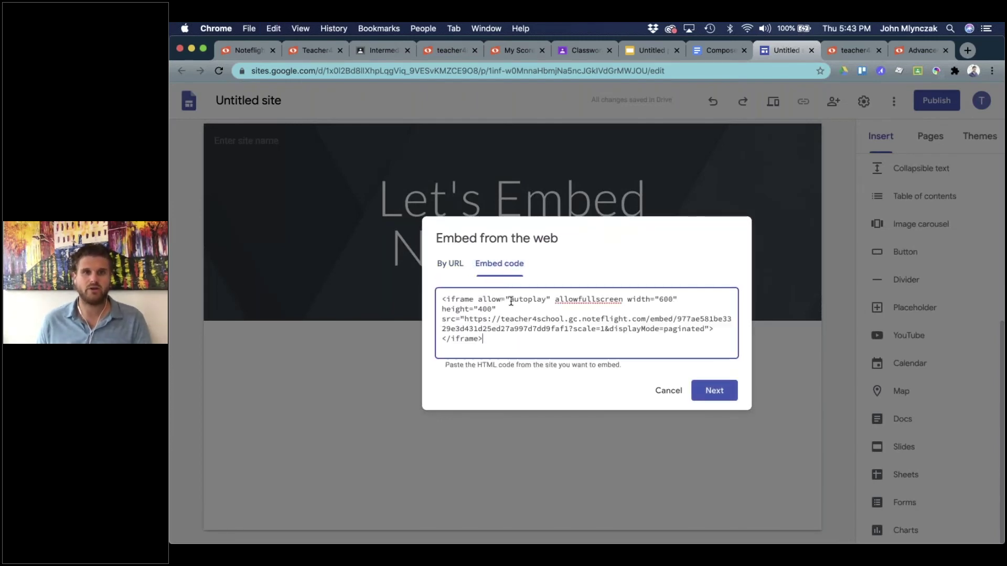
click(711, 390)
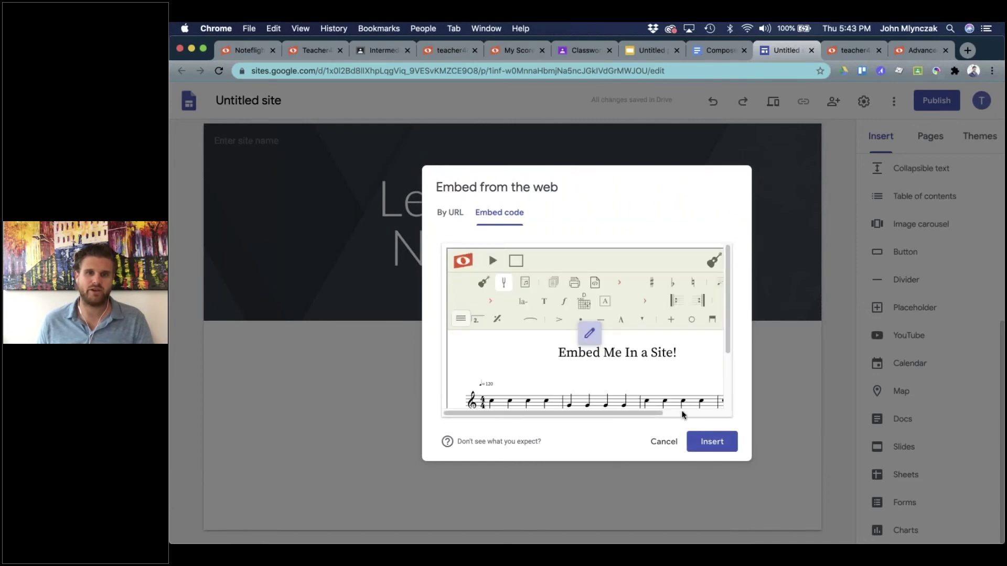
click(718, 445)
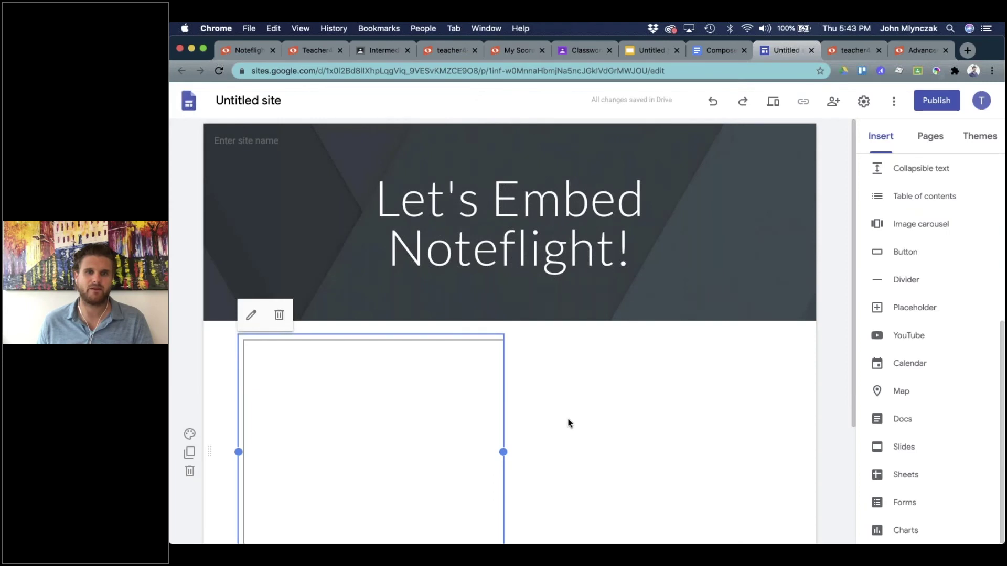
Drag the embed's right edge wider, then drag the score to the centre of the section.
scroll(570, 420, down, 3)
drag(504, 290, 603, 294)
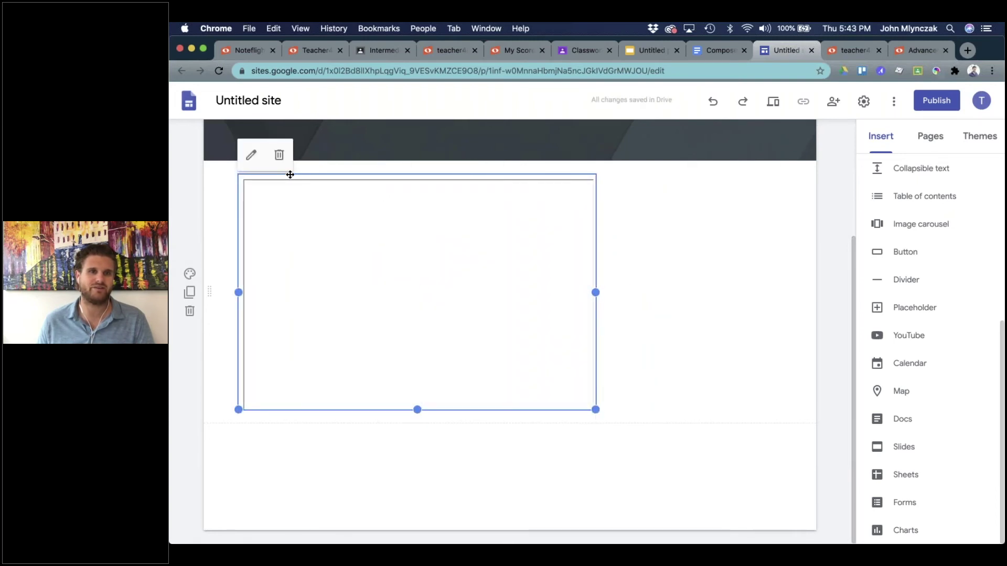
click(252, 155)
click(663, 381)
drag(383, 197, 546, 200)
scroll(558, 423, up, 2)
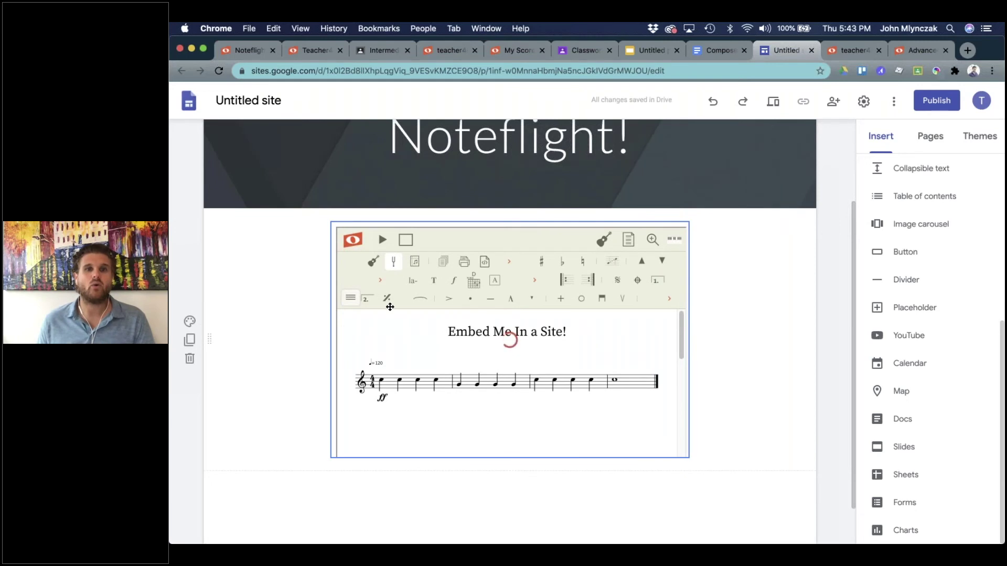
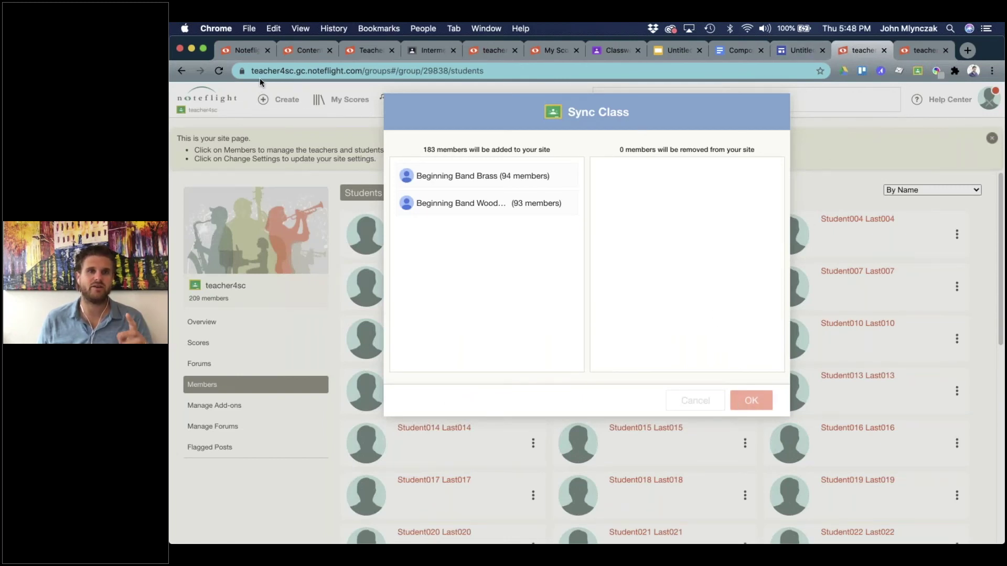
Confirm syncing the two Google Classroom classes, then go to the Community page.
click(218, 70)
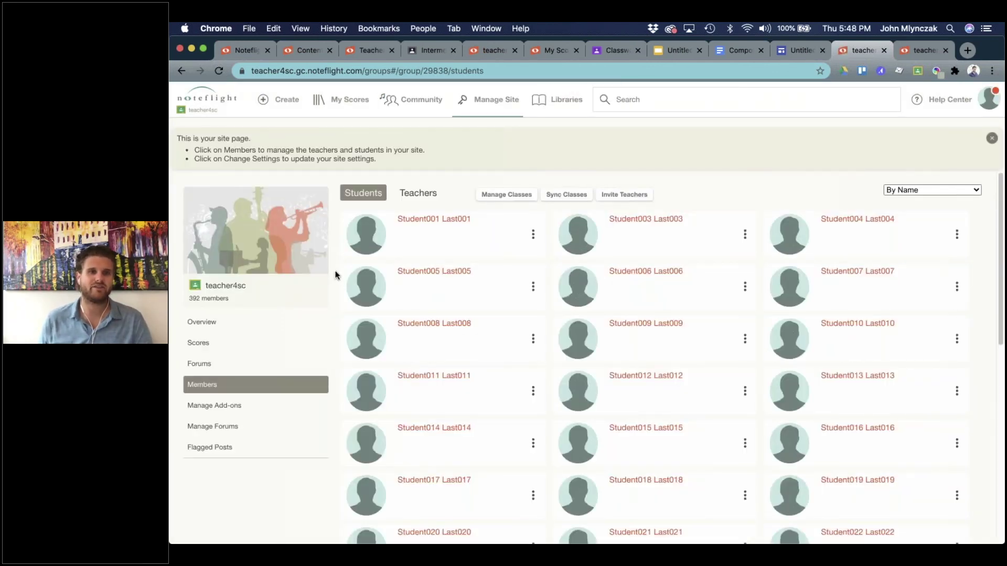
click(480, 109)
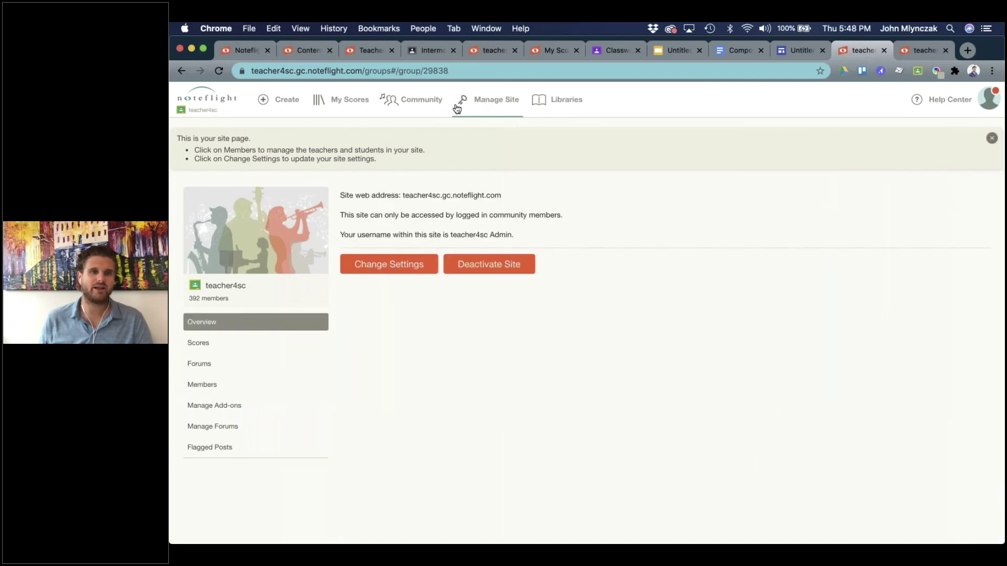
click(423, 105)
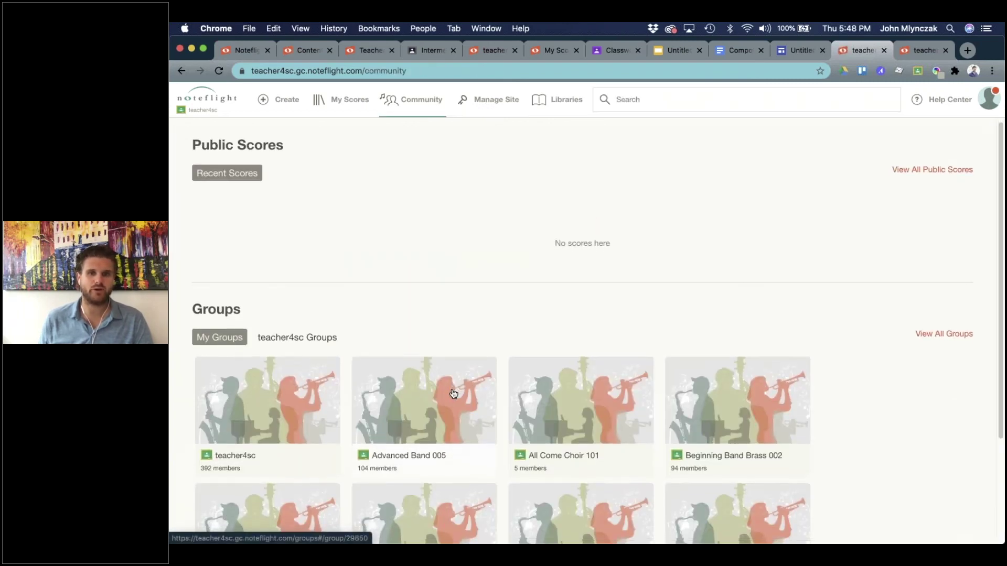
Open Beginning Band Woodwinds 001's Manage Add-ons page and start adding libraries.
scroll(452, 394, down, 3)
click(259, 398)
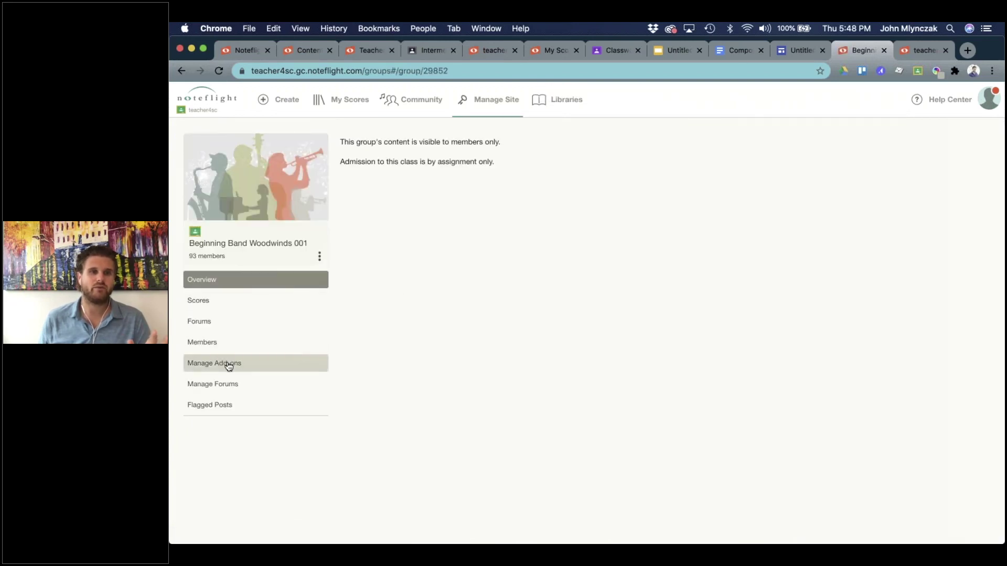
click(228, 363)
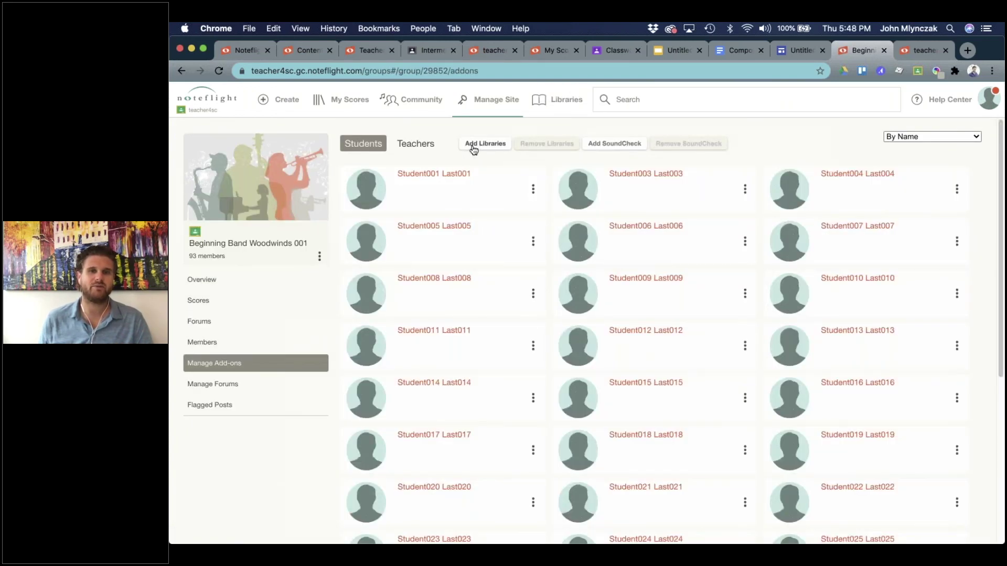
click(471, 145)
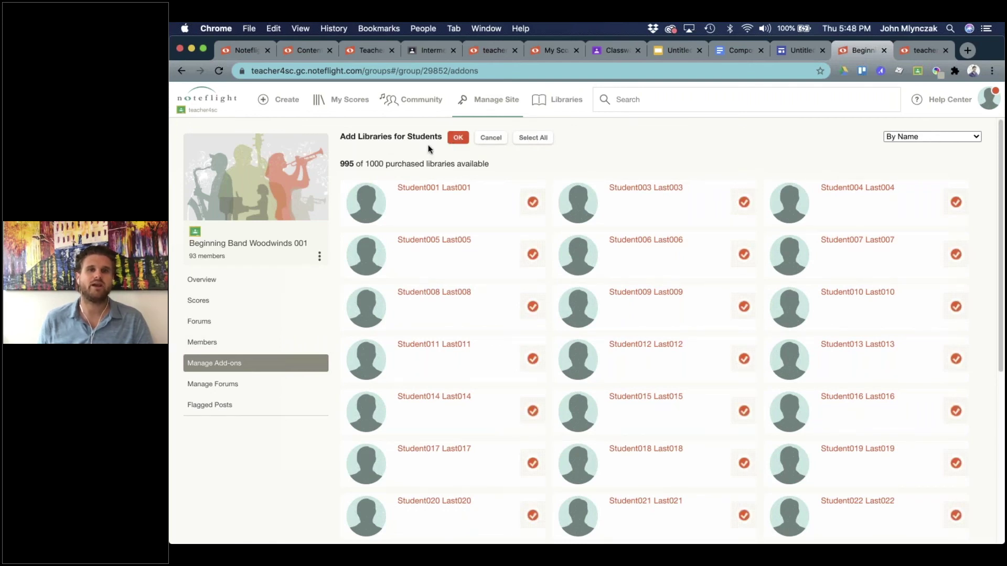
Give all Woodwinds 001 students libraries and SoundCheck, then remove the first student's libraries.
click(451, 139)
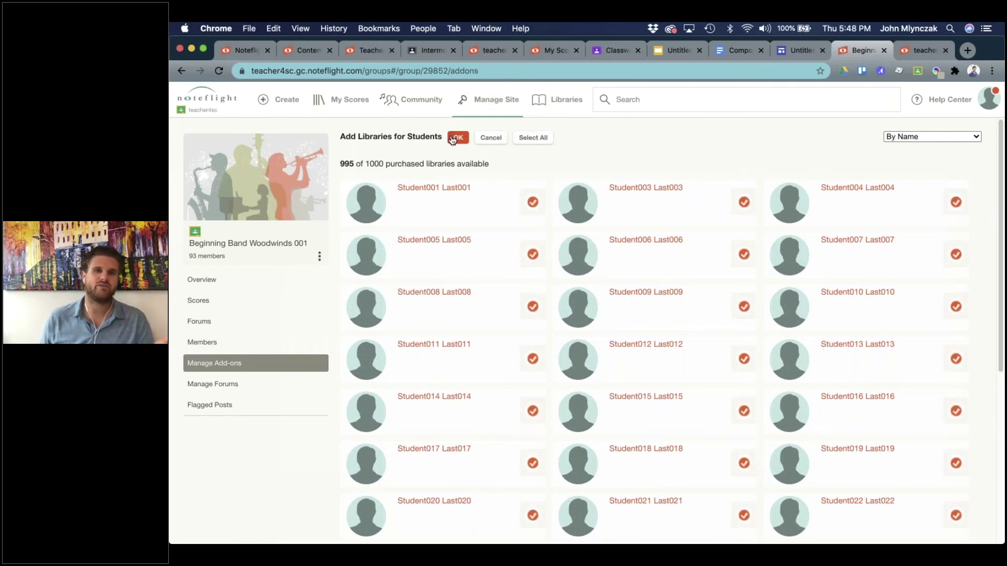
click(602, 144)
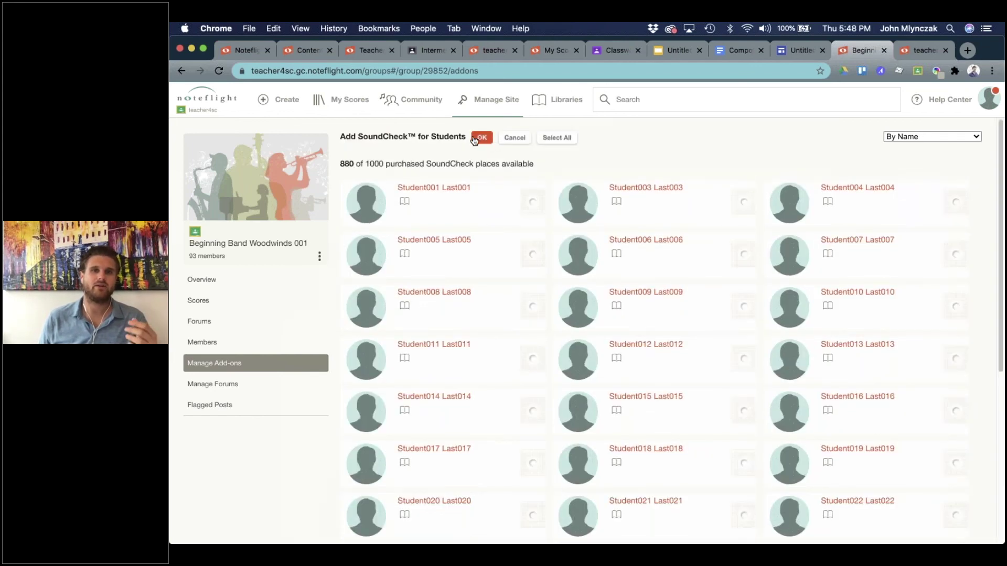
click(543, 140)
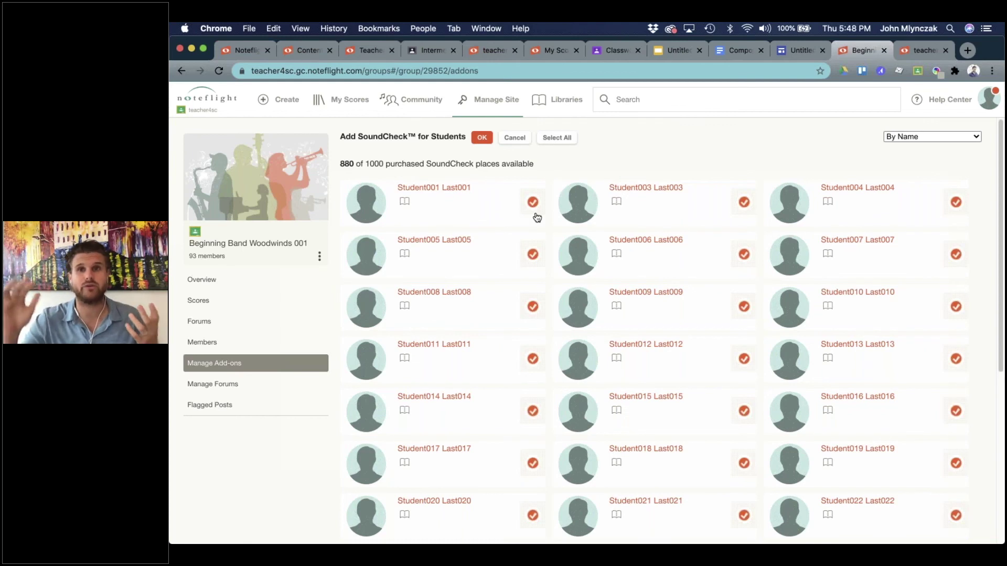
click(481, 137)
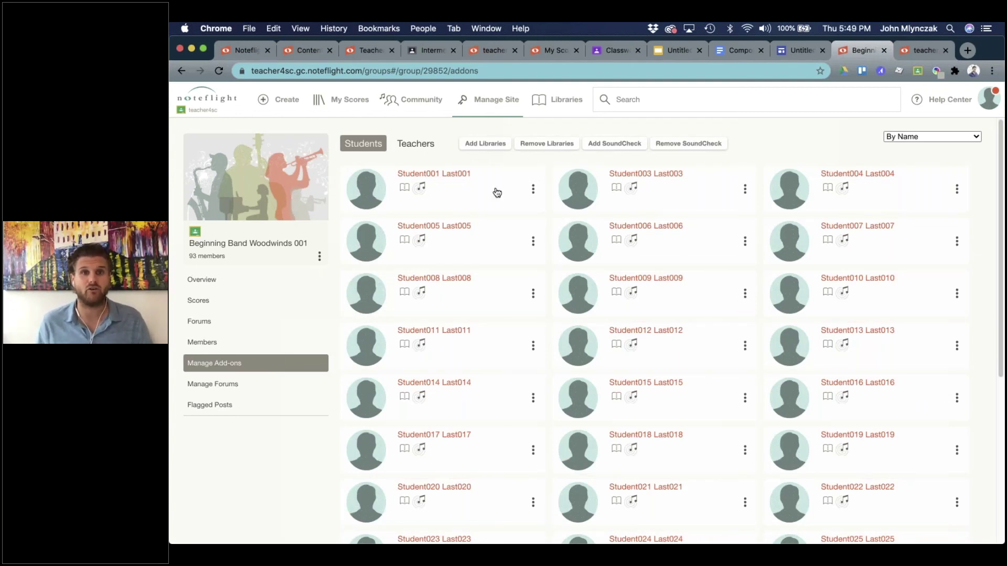
click(533, 190)
click(523, 143)
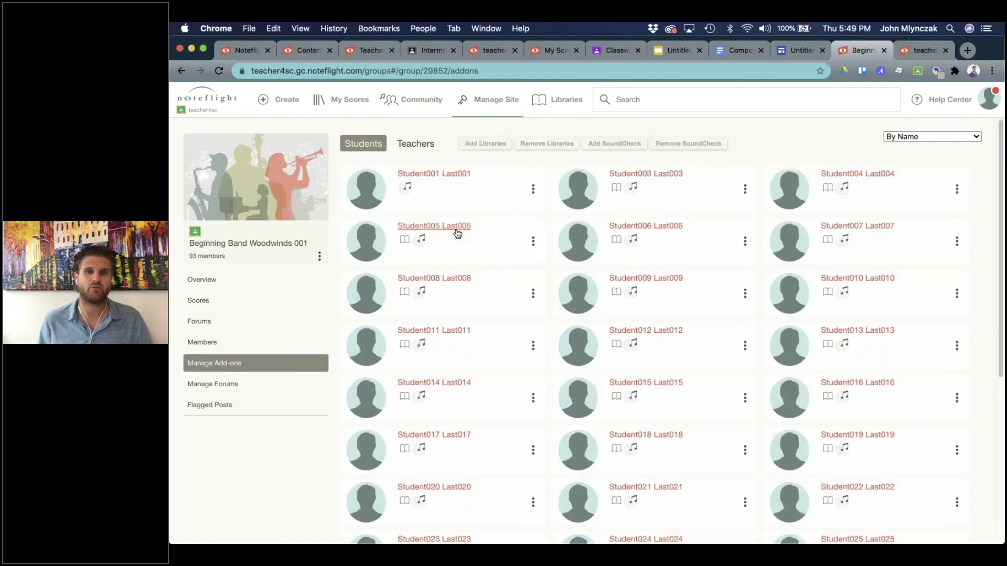
Re-add libraries for the first student, review the Teachers tab, and return to Students.
click(534, 192)
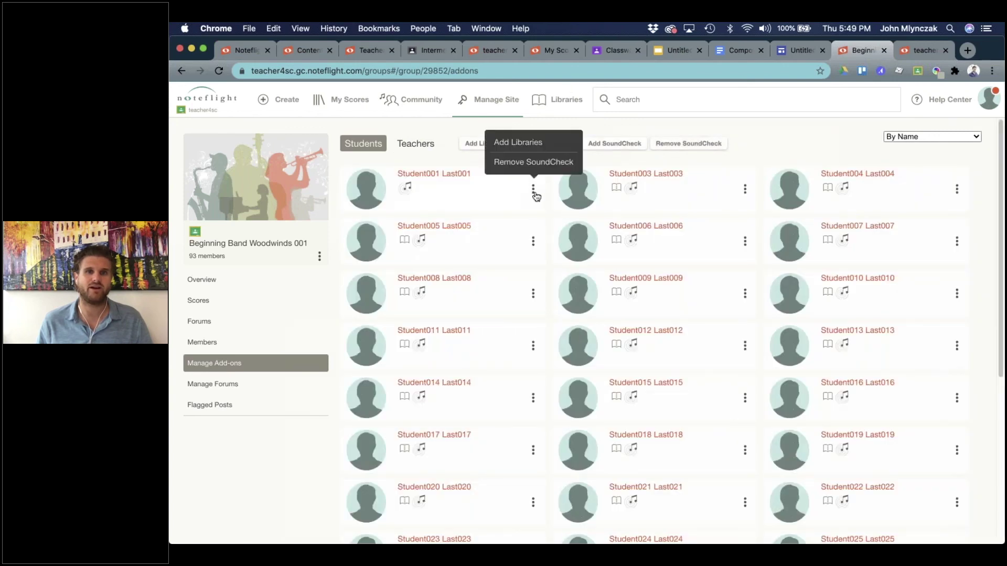
click(523, 149)
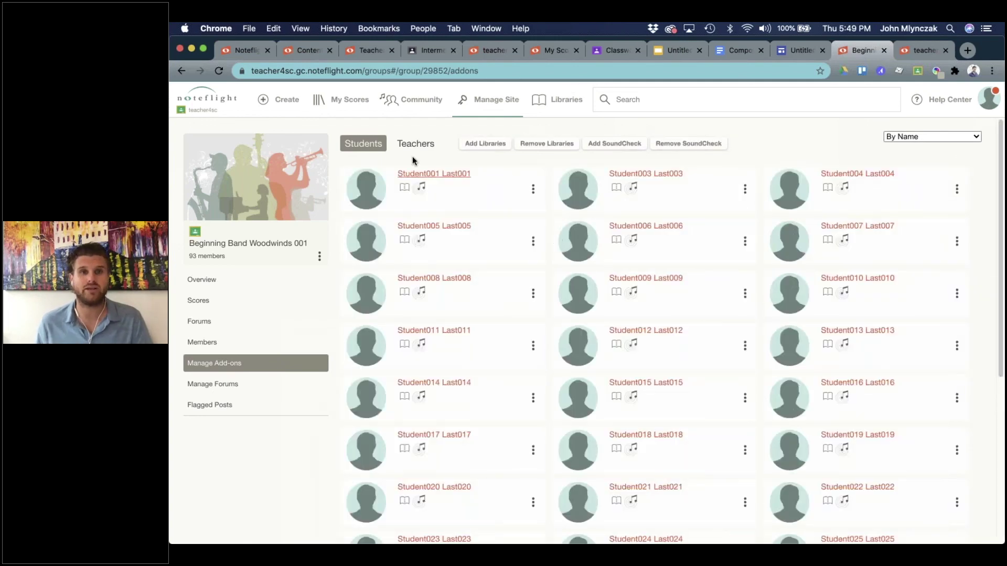
click(413, 149)
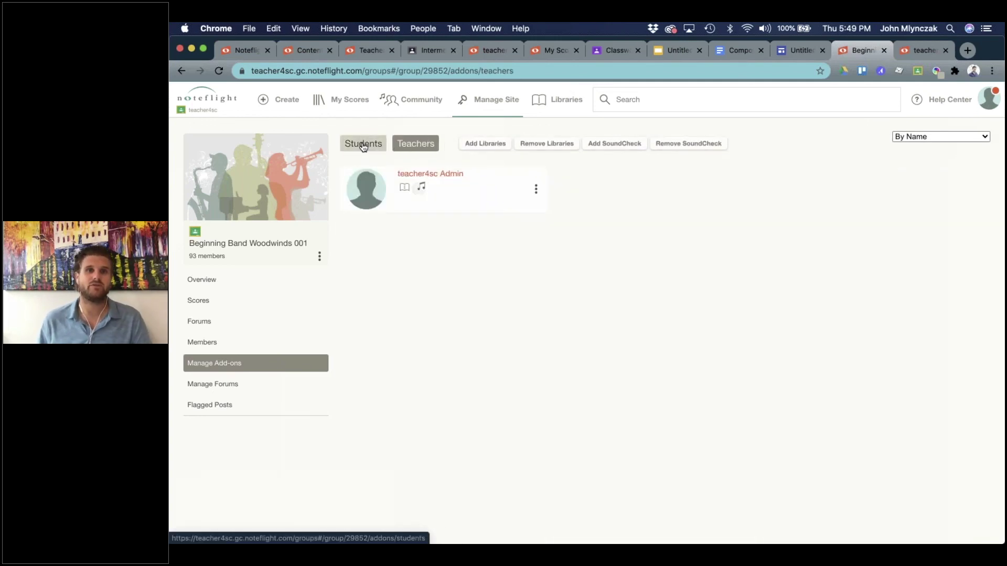
click(362, 144)
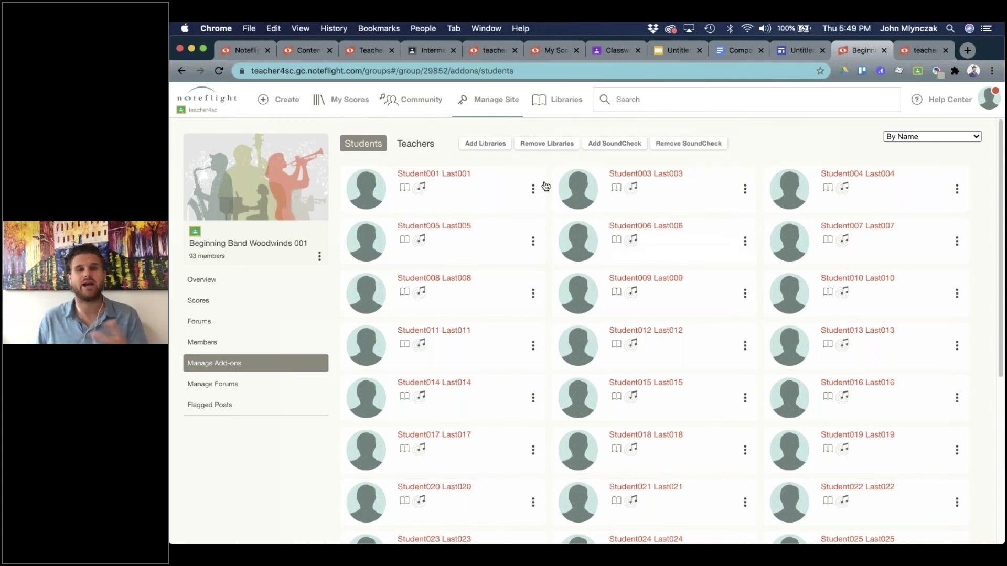
click(477, 50)
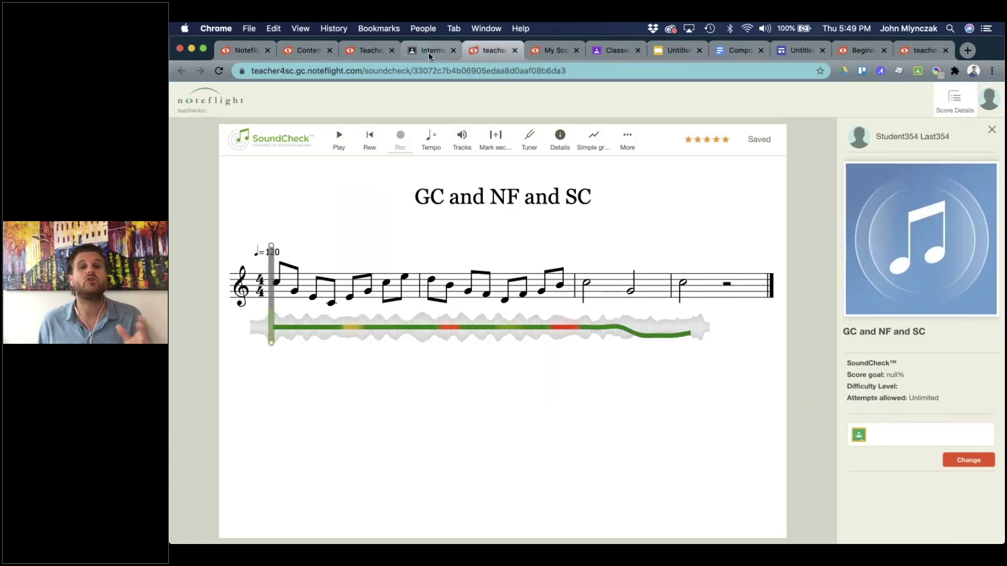
click(917, 52)
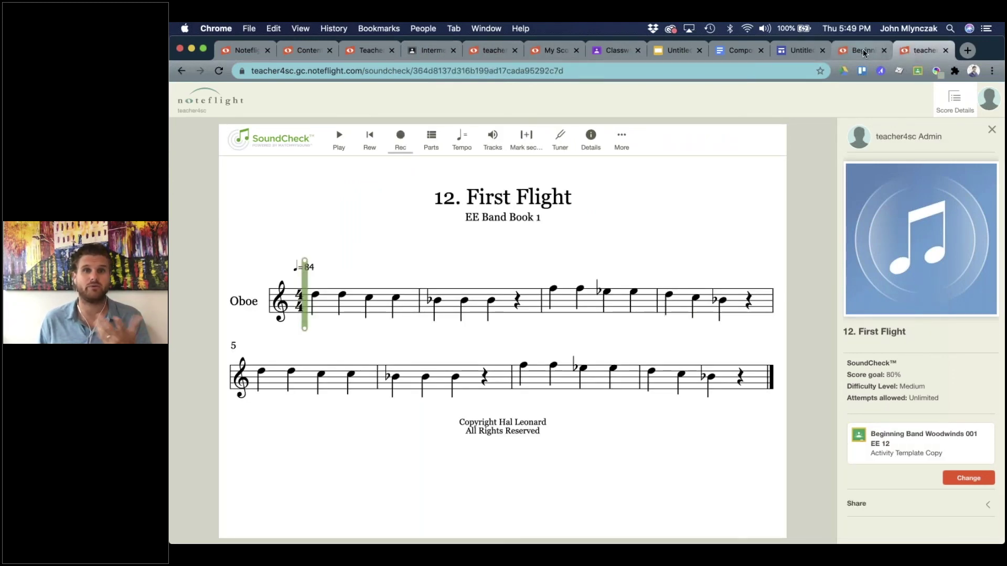
click(865, 52)
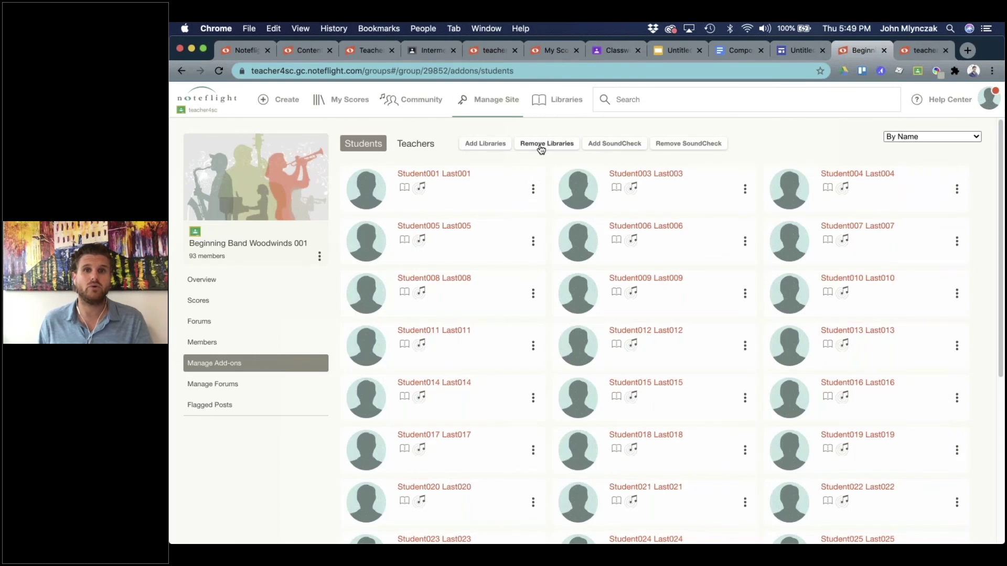
Remove libraries from all Beginning Band Woodwinds 001 students, then return to Community.
click(541, 147)
click(548, 139)
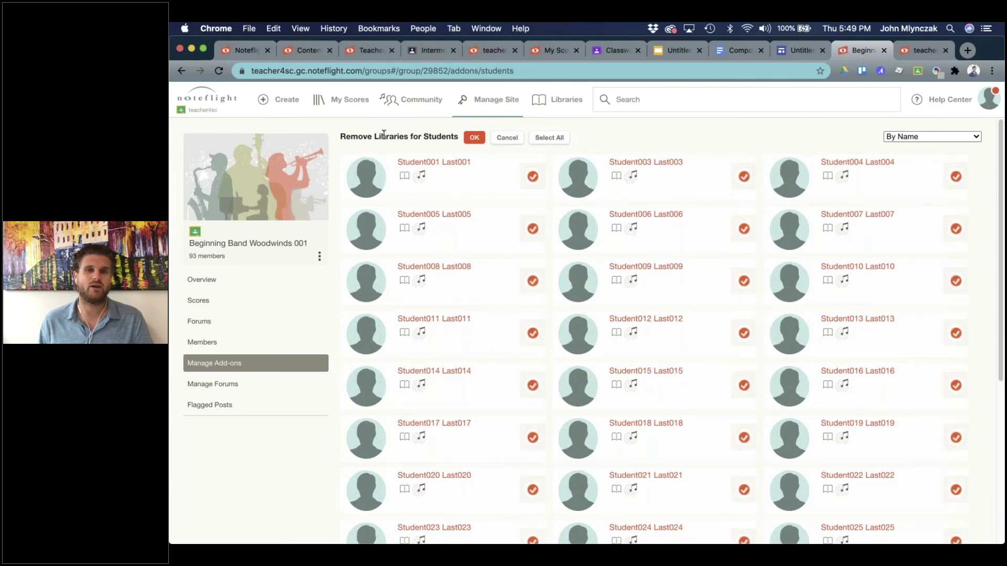
click(474, 137)
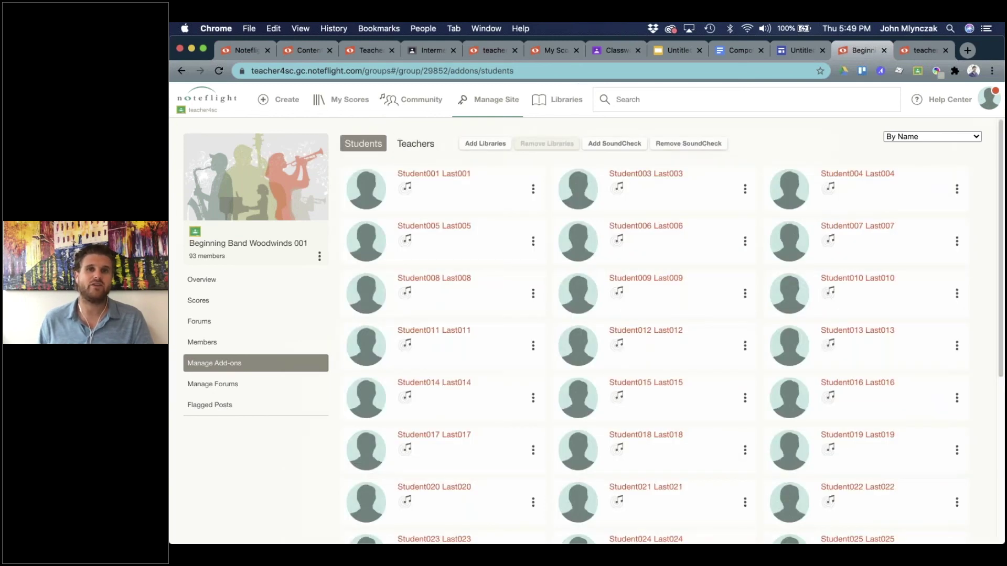
click(430, 106)
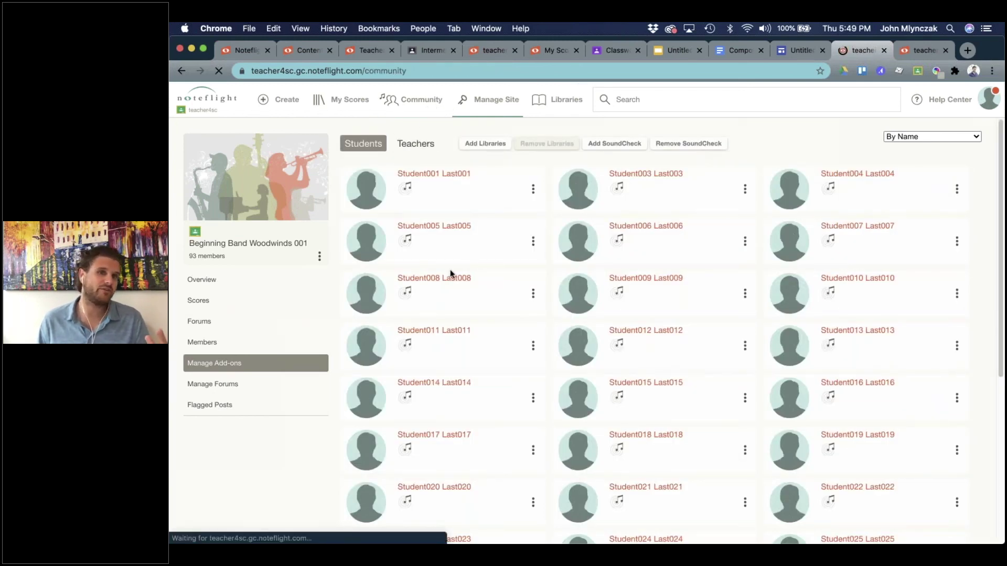
Select all Beginning Band Brass 002 students for libraries, then switch to the Noteflight Learn homepage.
scroll(360, 405, down, 3)
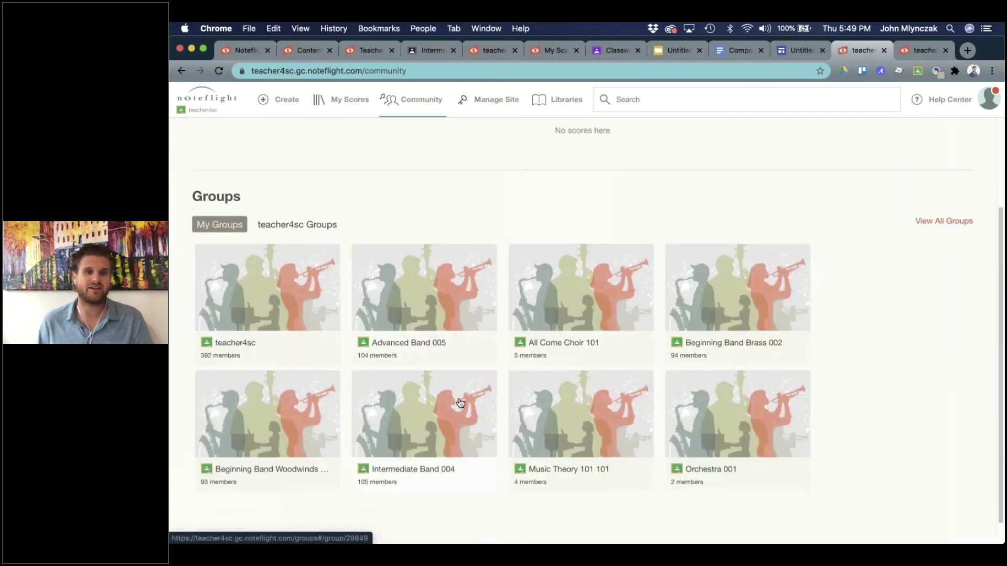
click(669, 314)
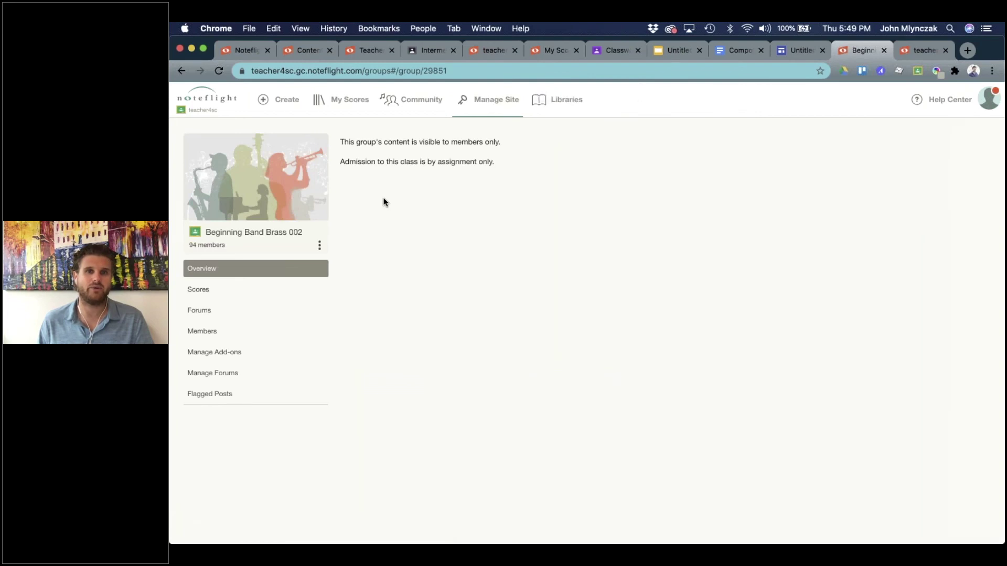
click(237, 357)
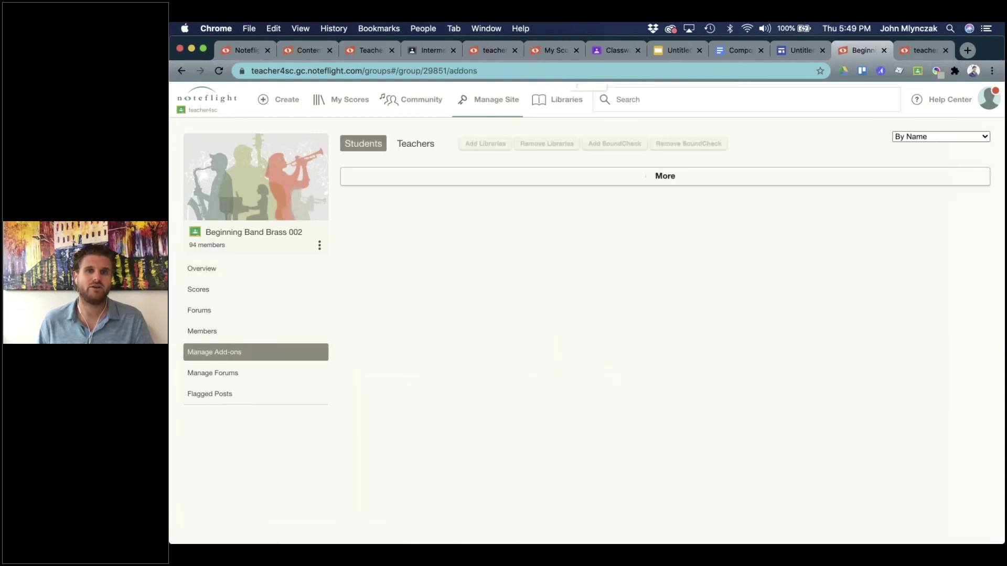
click(533, 137)
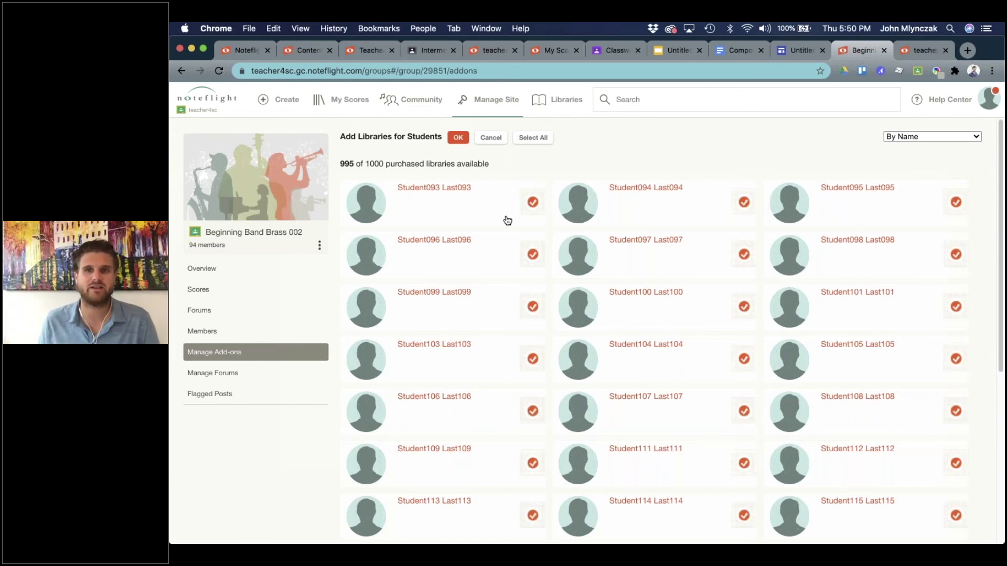
key(super+1)
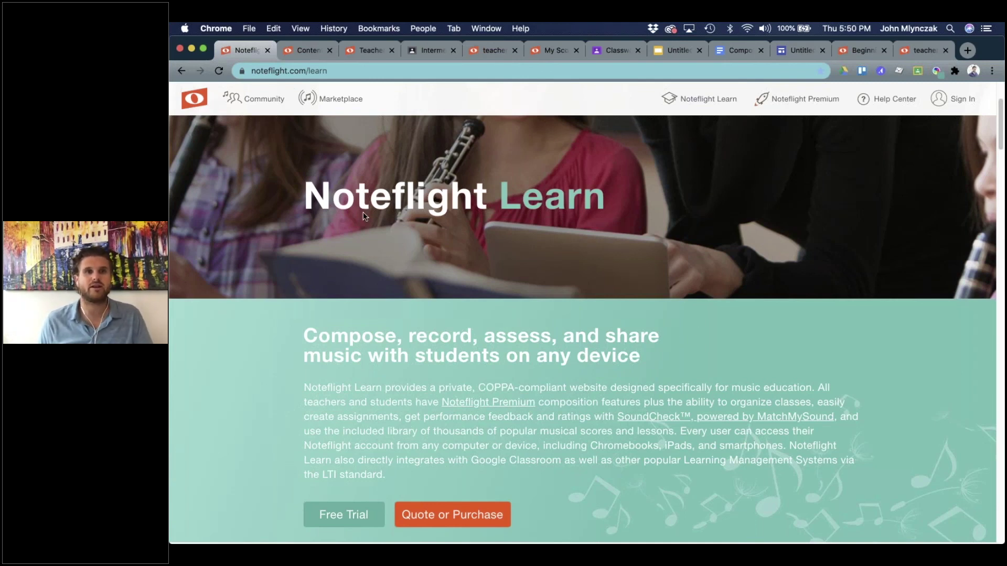
scroll(338, 475, down, 2)
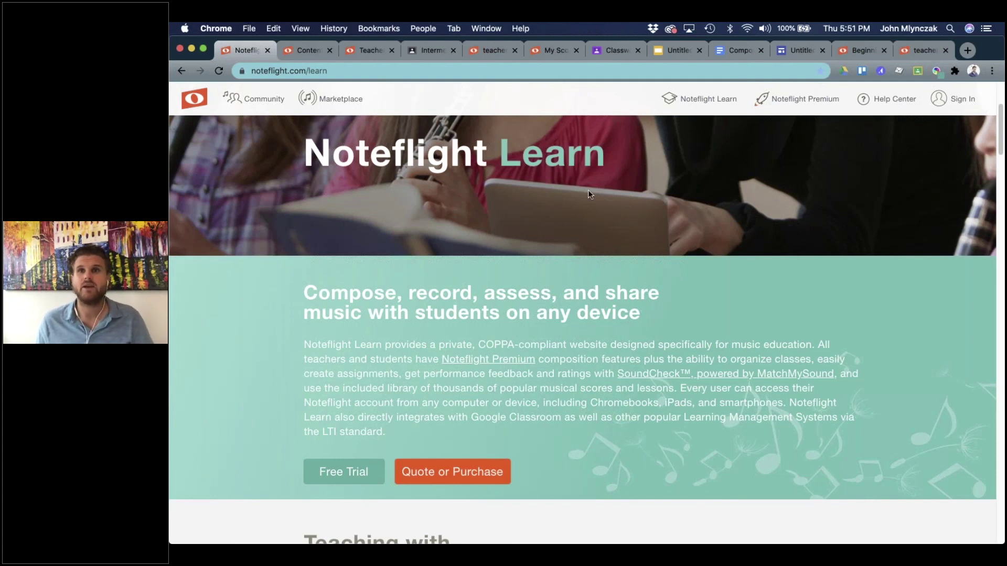
click(325, 70)
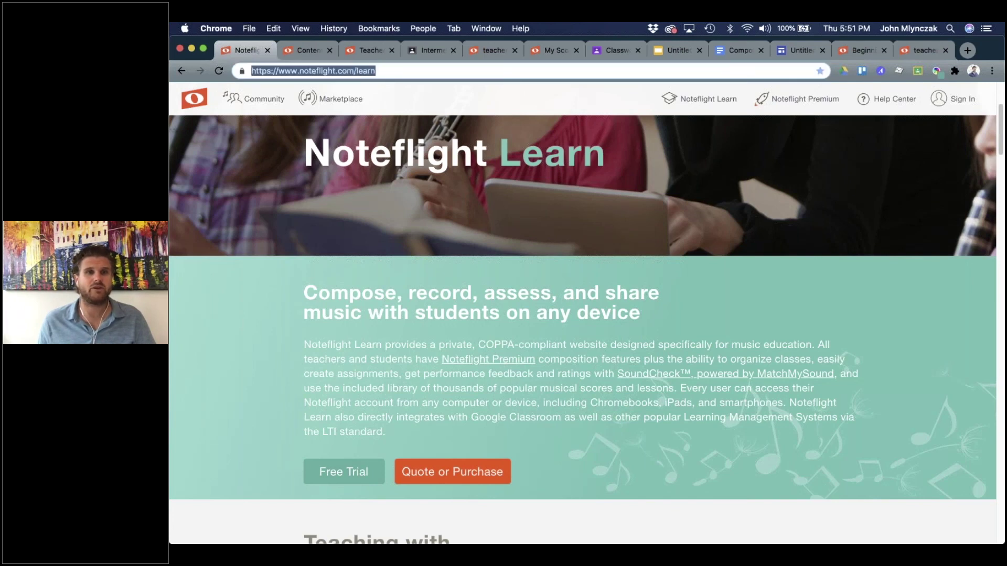
click(395, 71)
triple_click(321, 70)
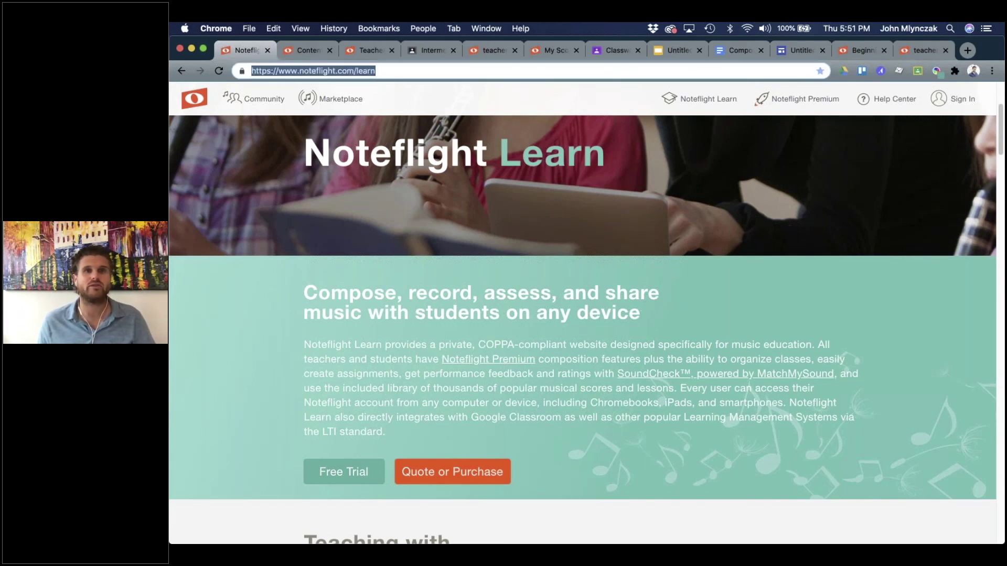